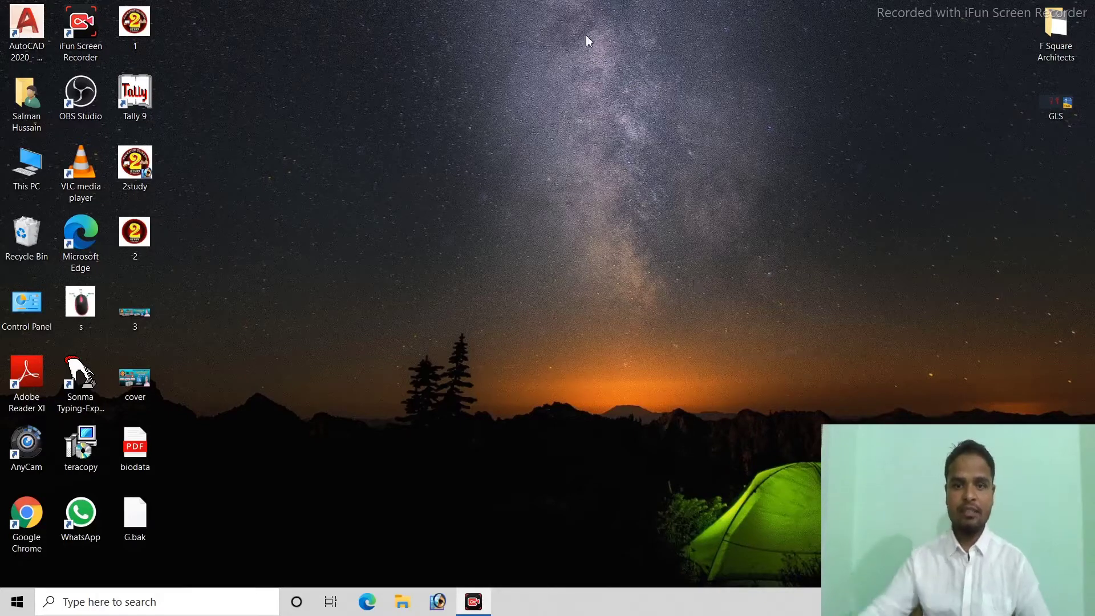
Refresh the desktop and launch WordPad by running the WORDPAD command
right_click(546, 75)
left_click(573, 118)
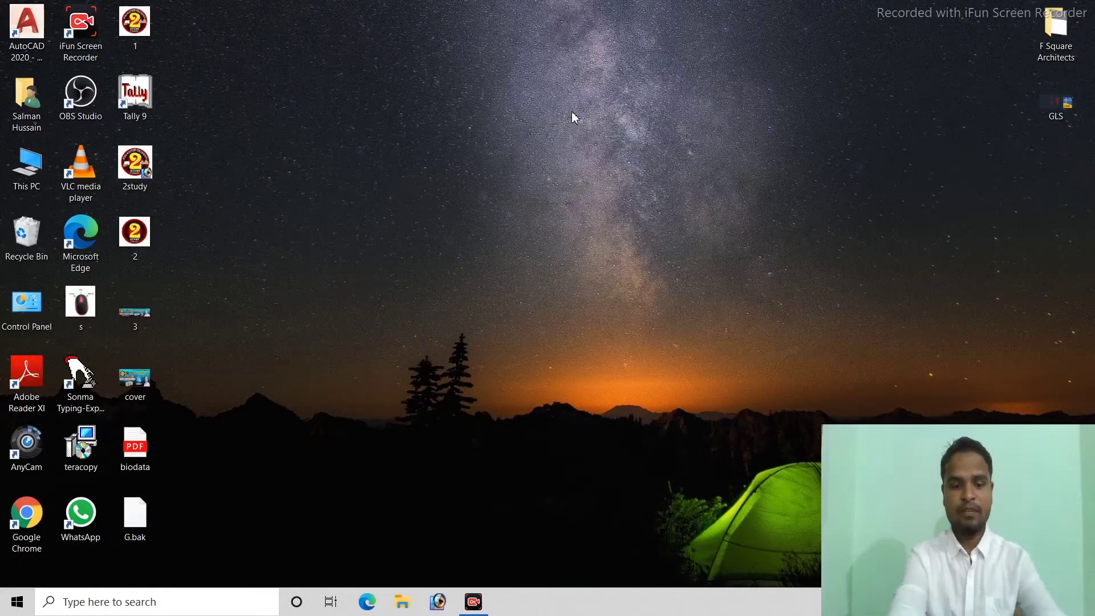
key("super+r")
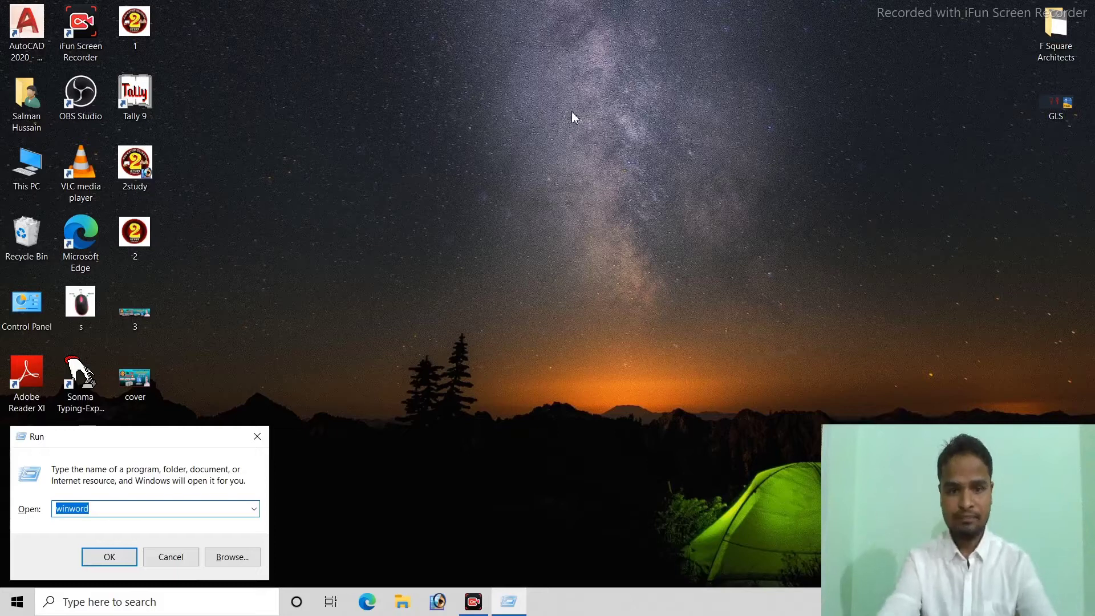
type("WORDPA")
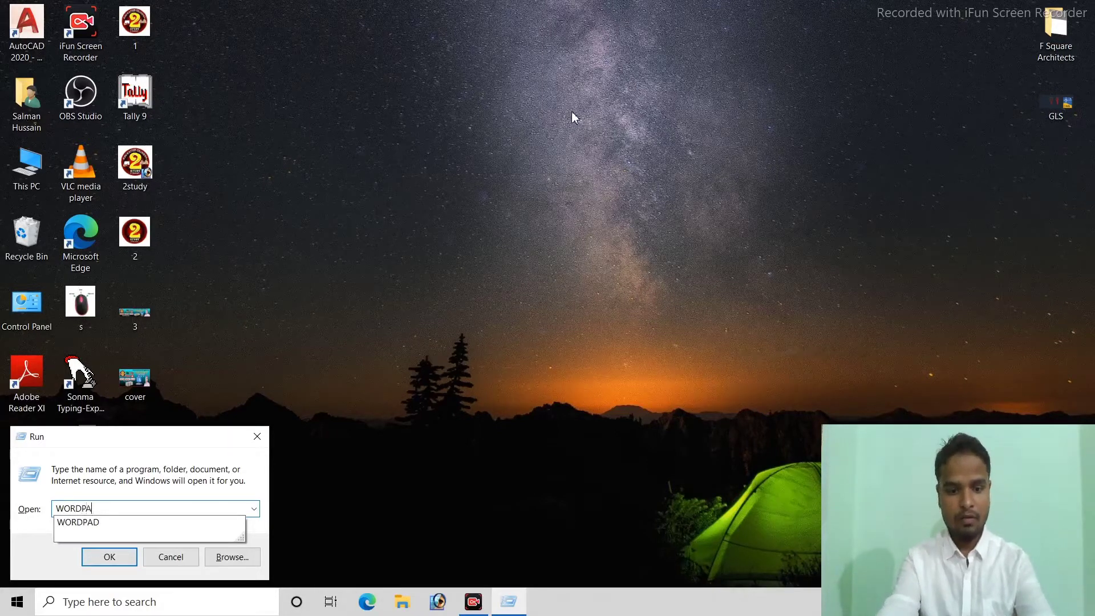
key("Down")
key("Return")
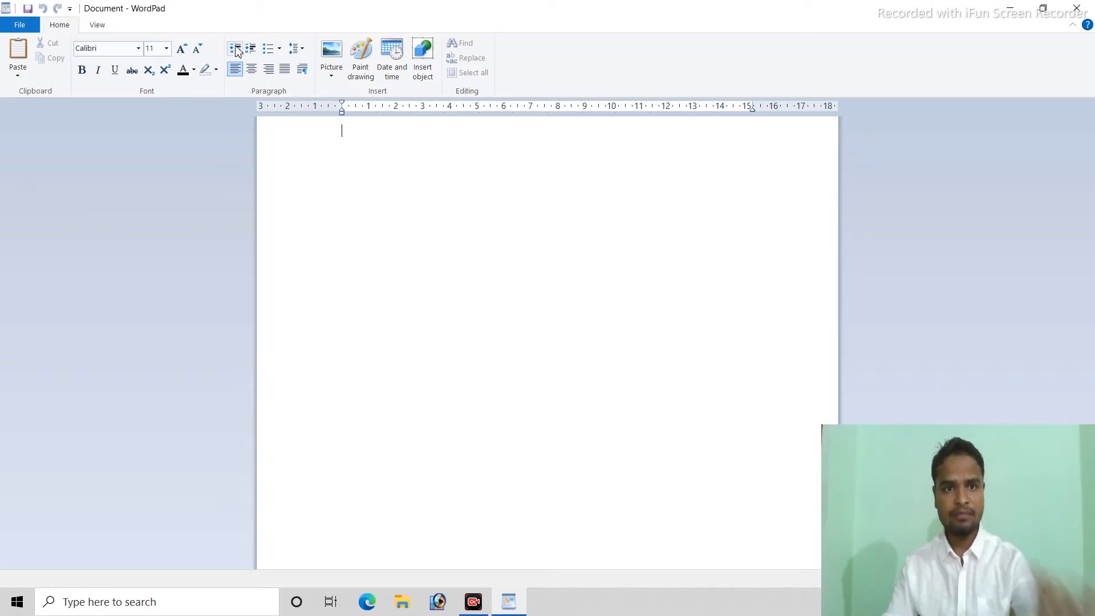
type("tHIS")
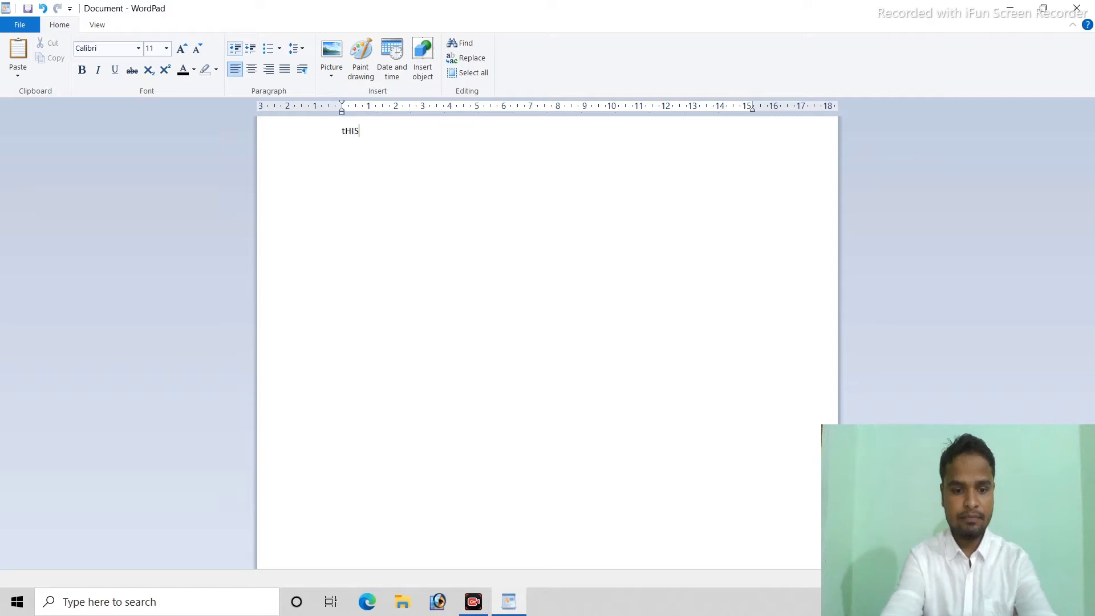
type(" iS")
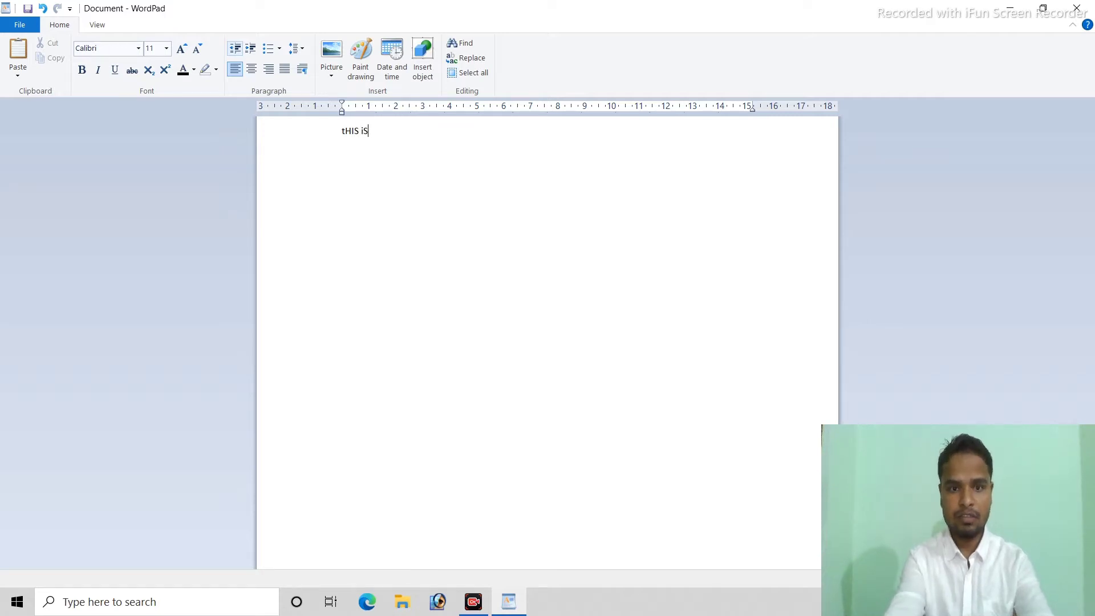
key("BackSpace")
key("BackSpace")
key("BackSpace")
key("BackSpace")
key("BackSpace")
key("BackSpace")
key("BackSpace")
Write "This Is A Boy" in the empty document and place the text cursor at the start of that line
type("This Is")
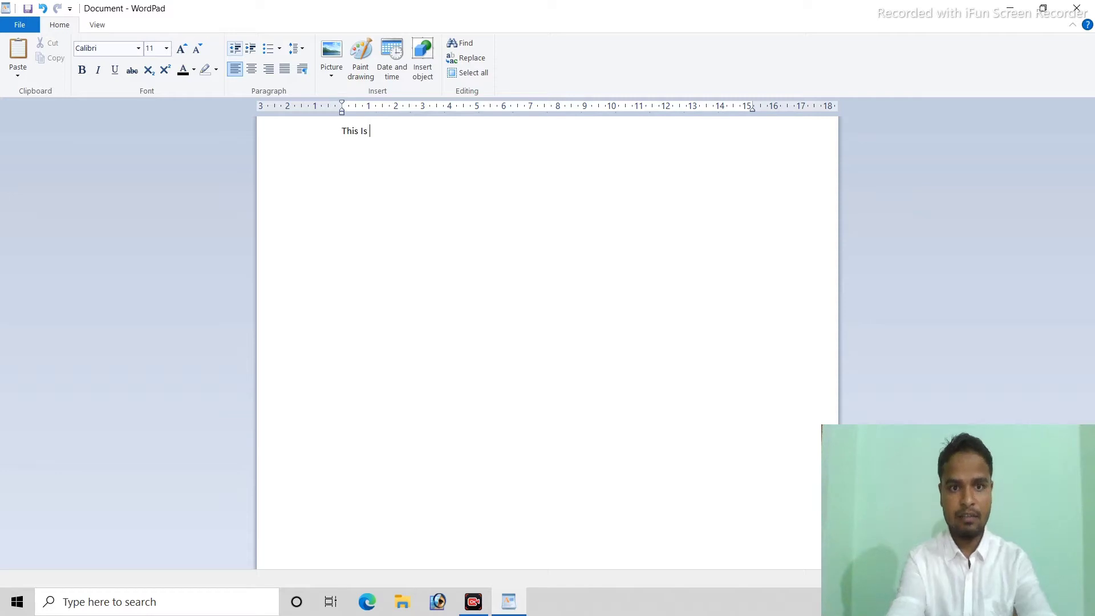
type(" A Boy")
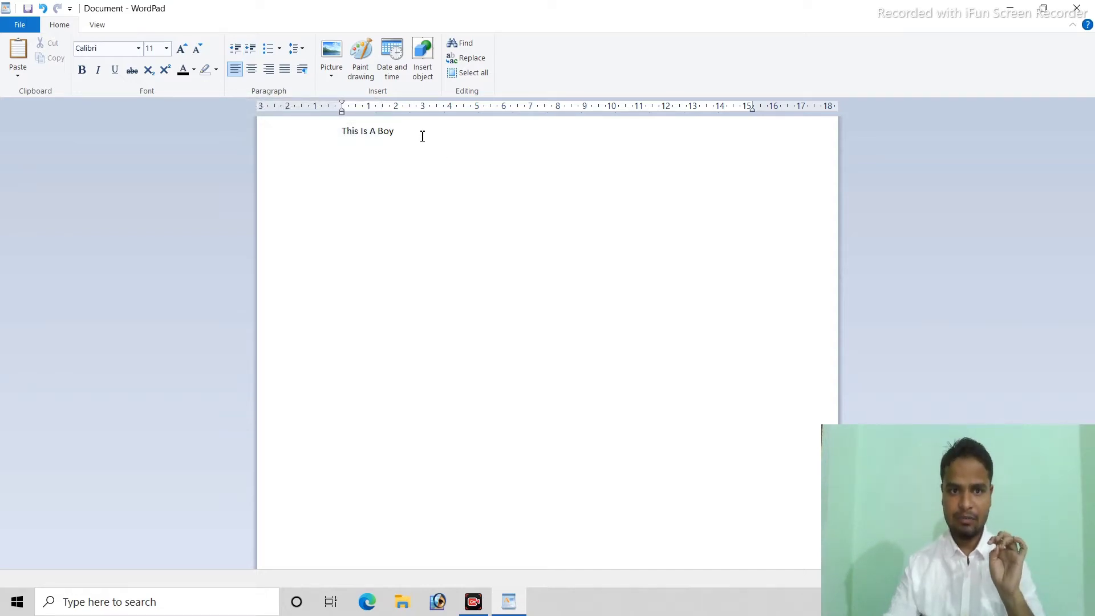
left_click(345, 131)
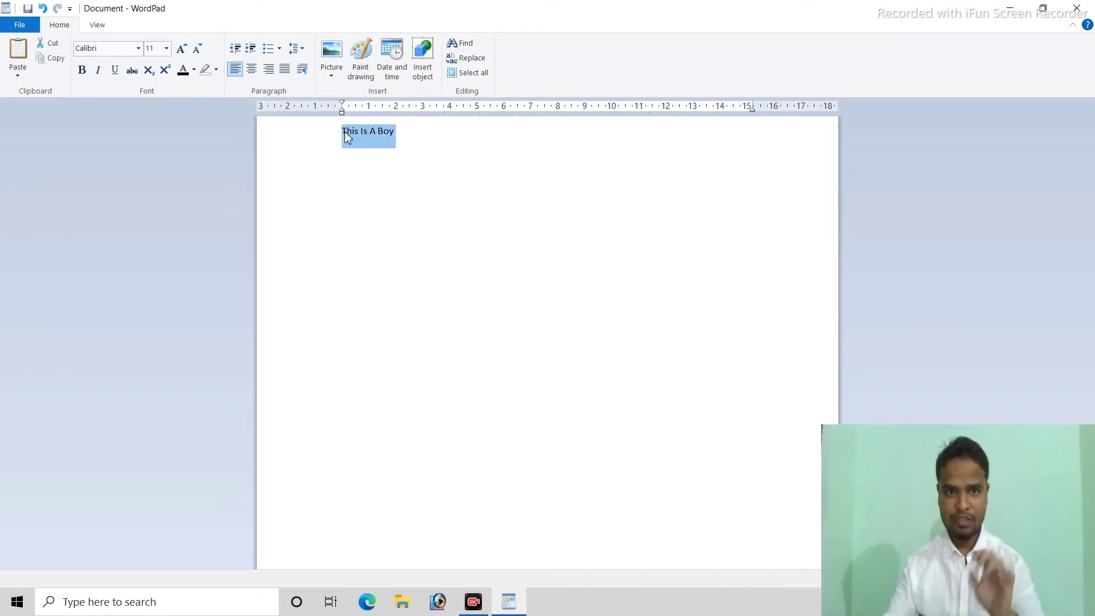
left_click(345, 131)
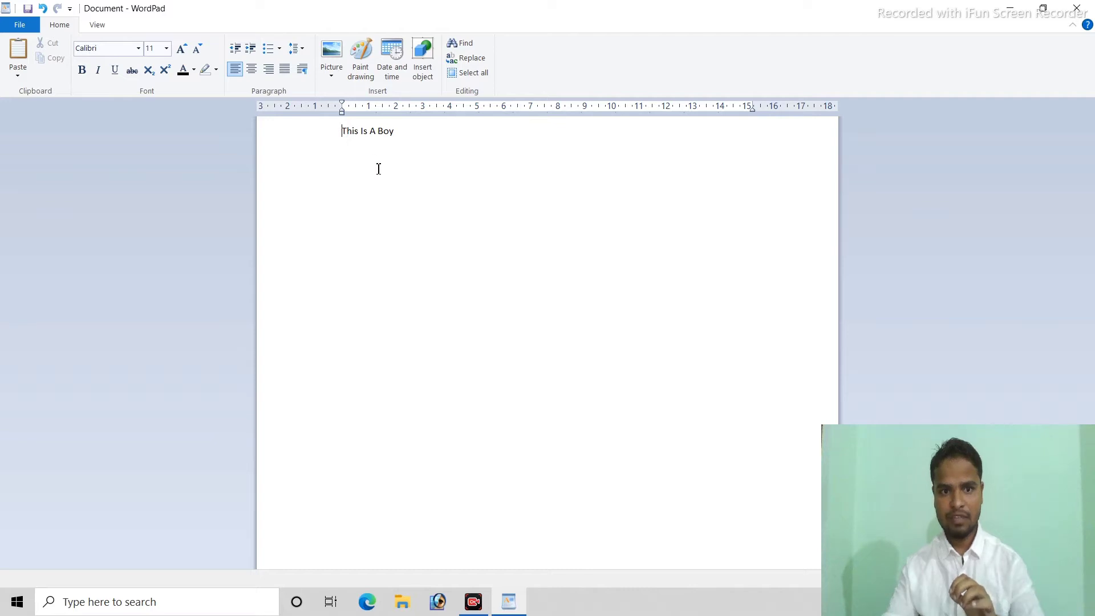
Insert a new line above "This Is A Boy" and fill it with random letters until the text wraps over several lines
key("Return")
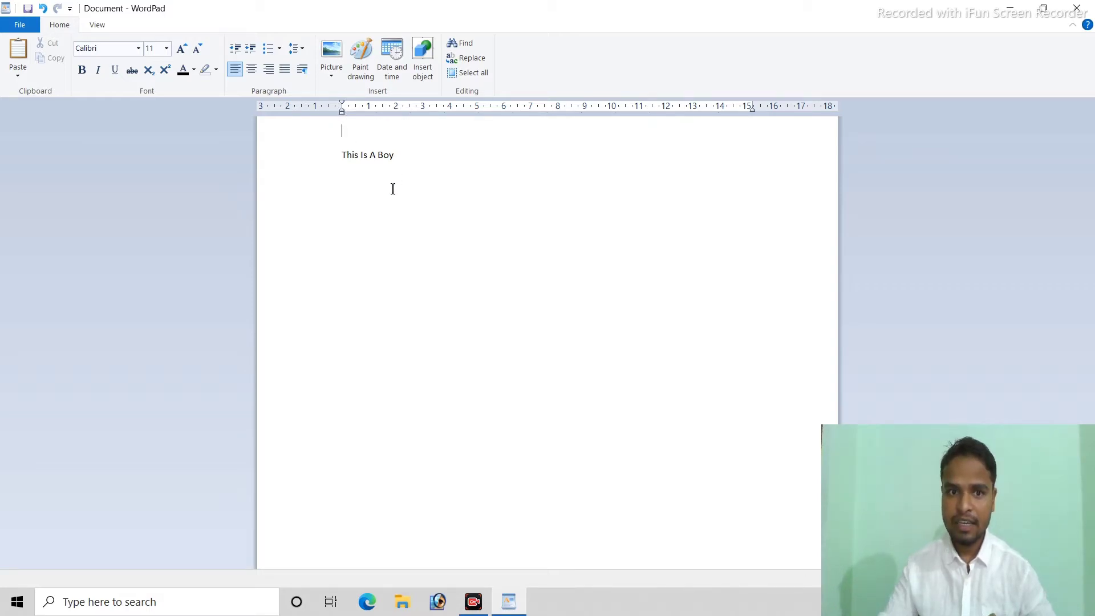
type("iqwuweoi")
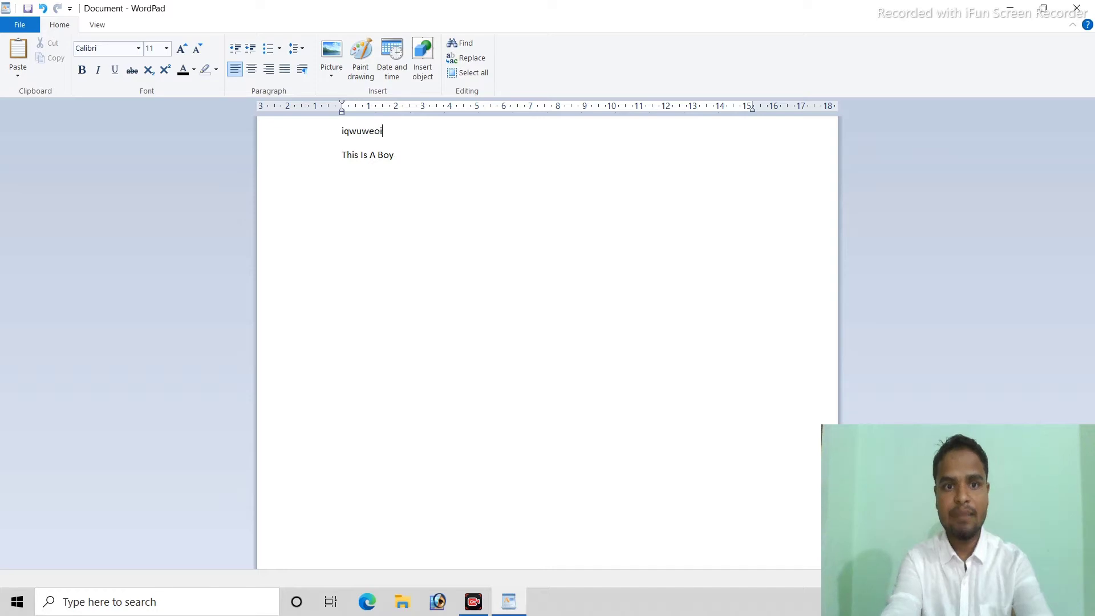
type("eowkfjdklfkdslfjlkdsghdklsgslkgsfg")
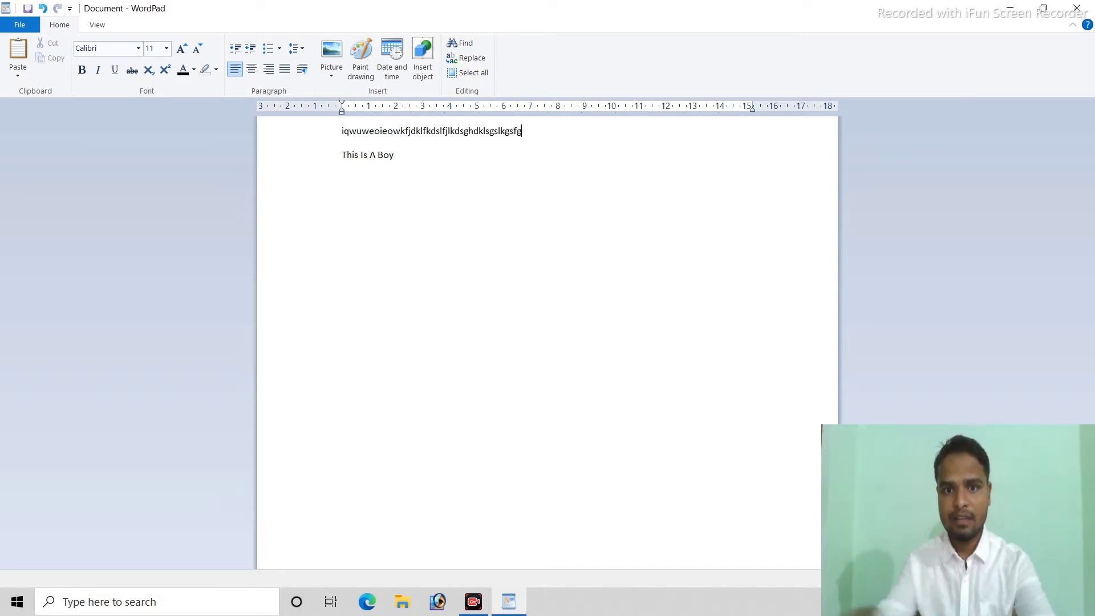
type("dshfdhffshfhfhfhe")
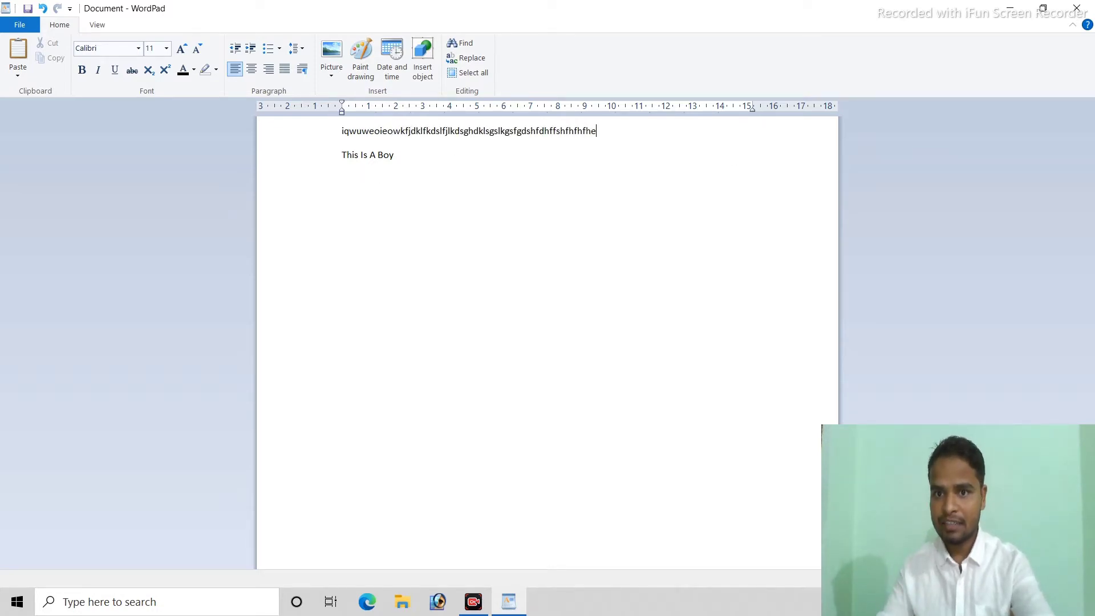
type("fsafawrfaegddshgrfherfhhsh")
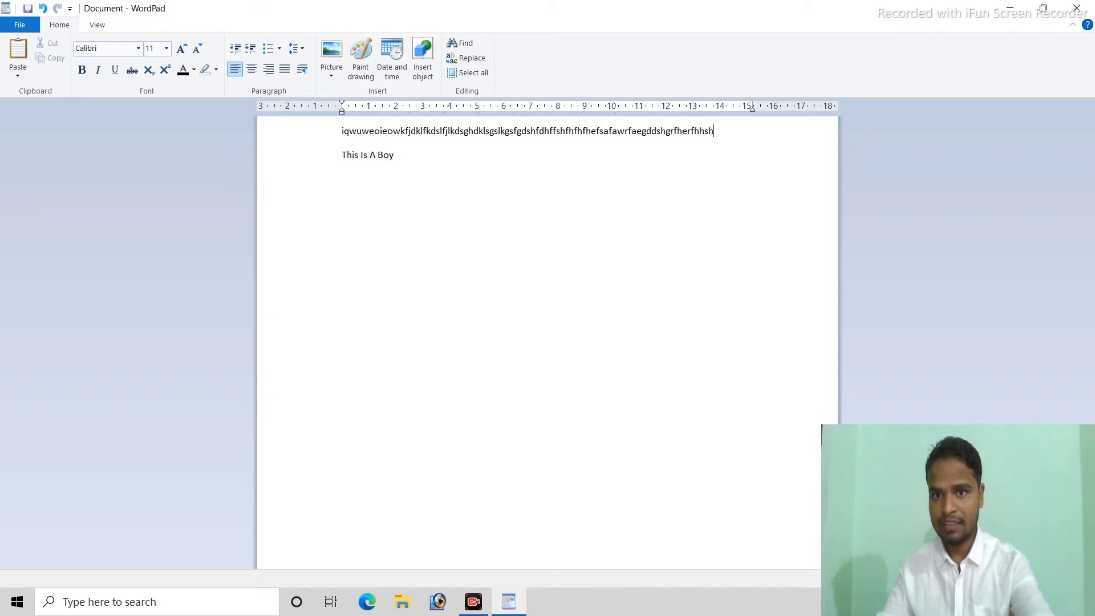
type("shshfhffhfhdfhdfhfh")
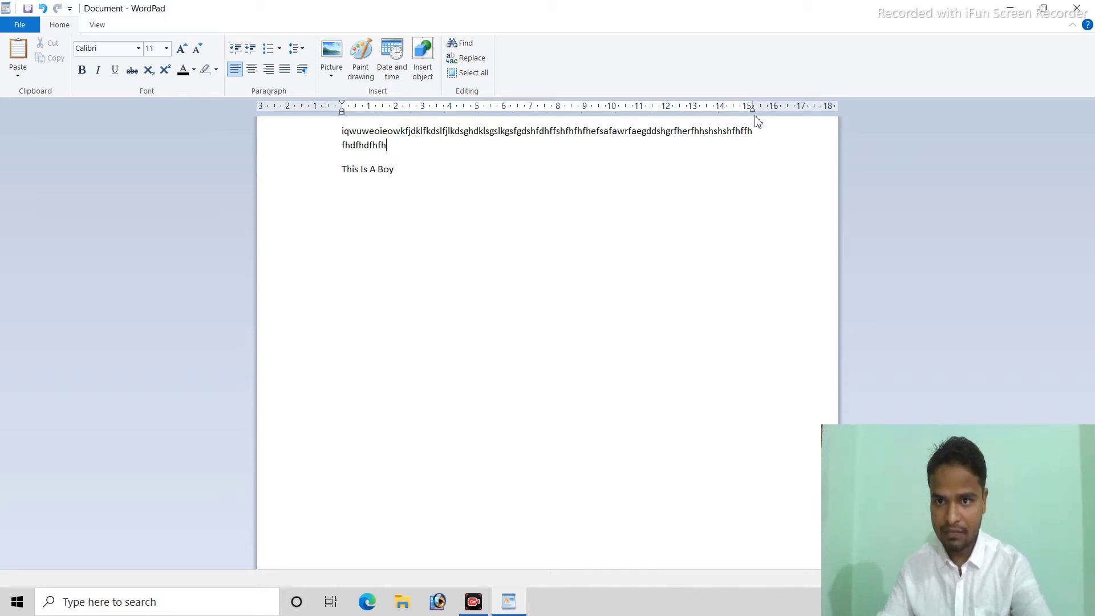
type("fsdgsfgsfdg")
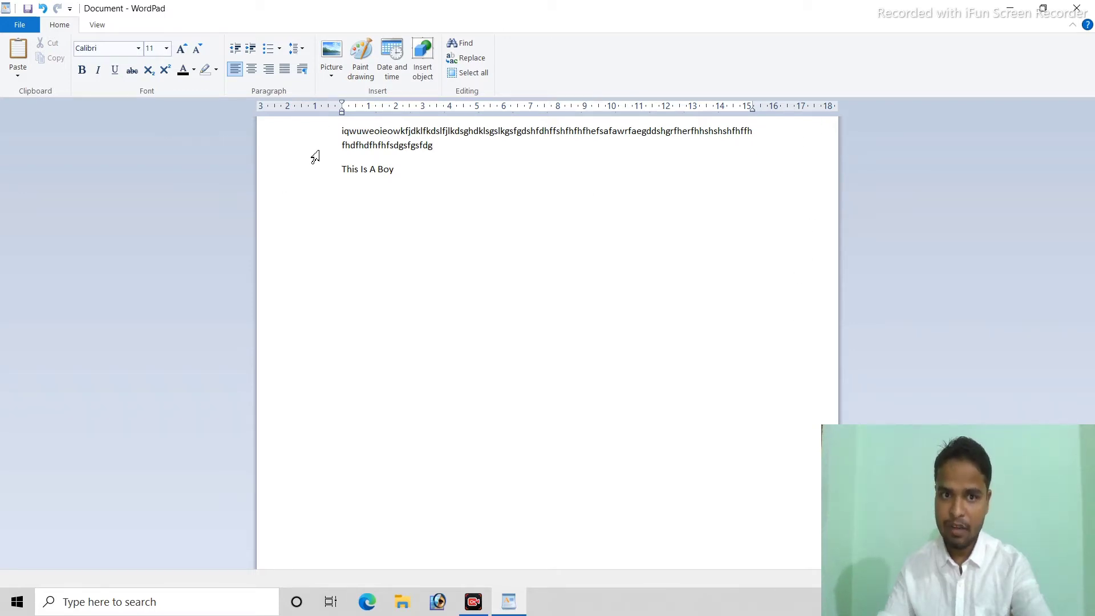
type("gsdfhfdhfdhretasf")
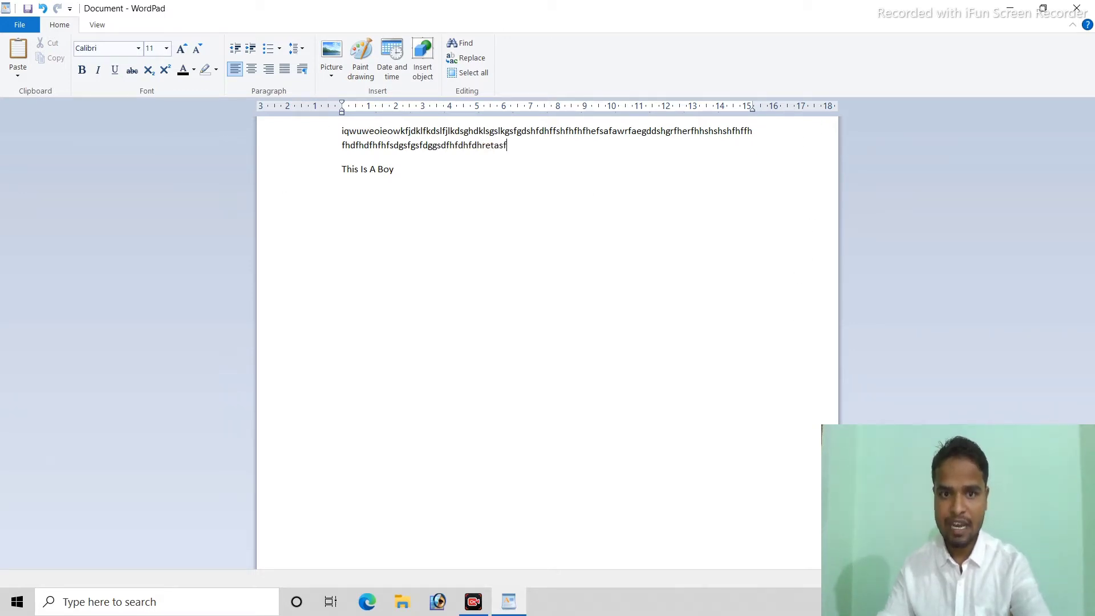
type("ds")
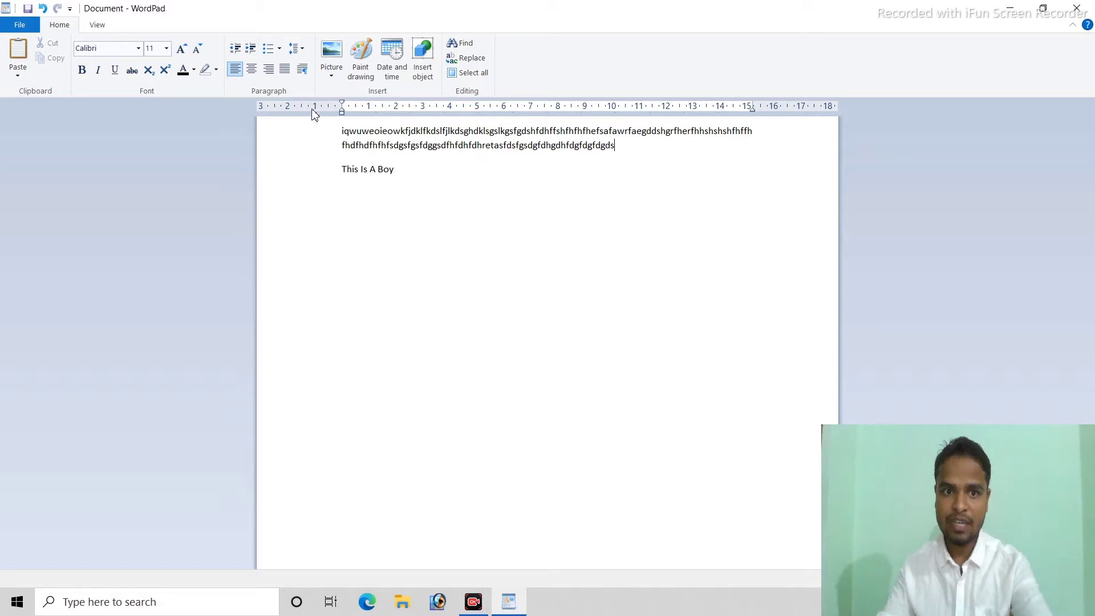
type("fgsdgfdhgdhfdgfdgfdgdgsgsddsd")
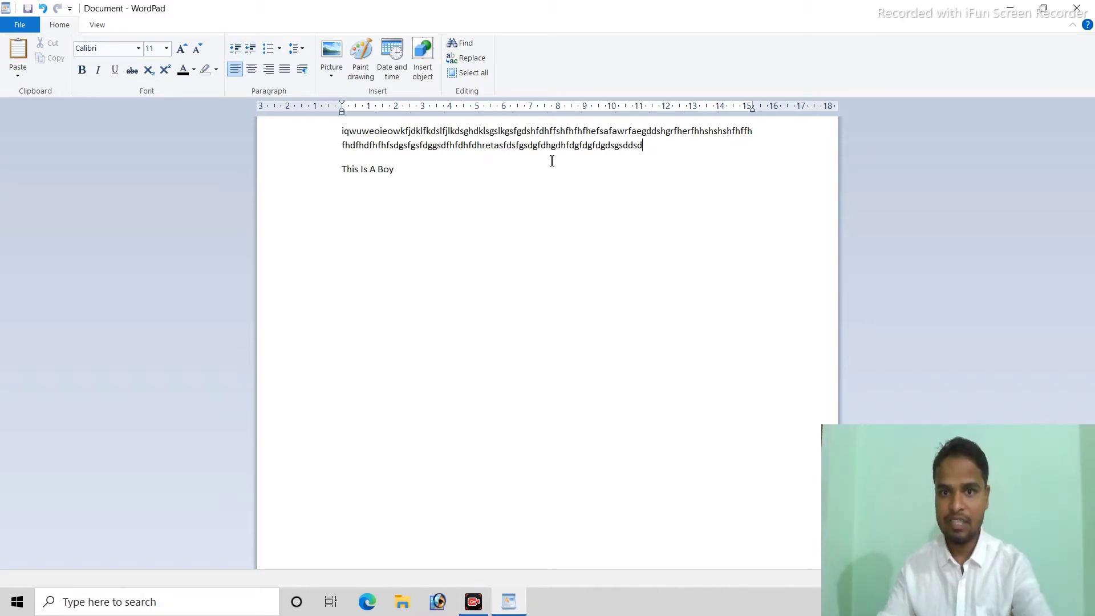
type("gshrsgetewsdgfdgfdgf")
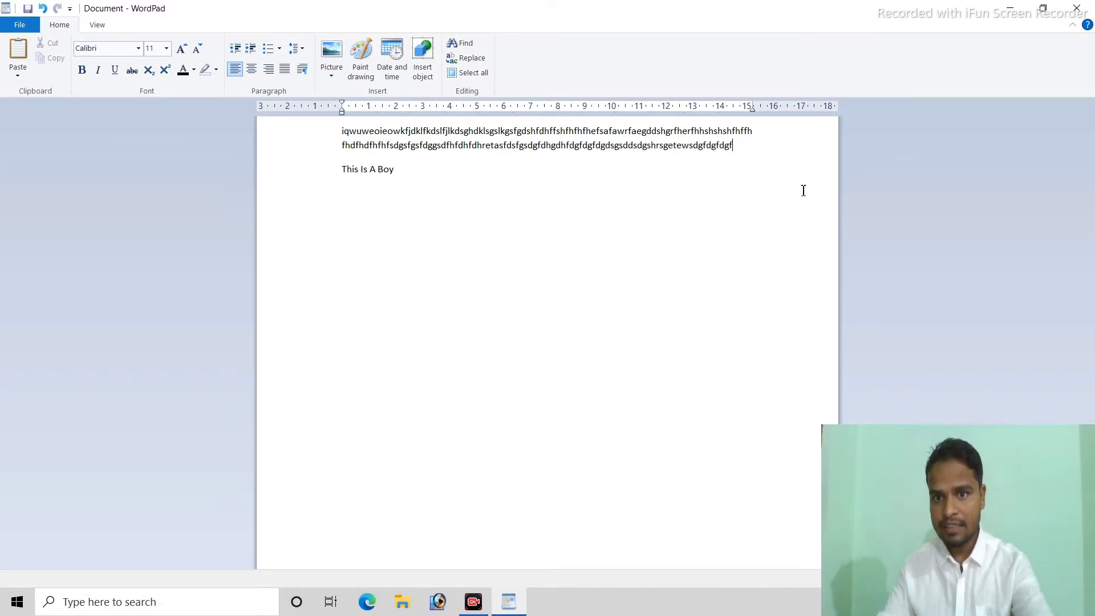
type("gdfgdfgdfgfdgdfhdgh")
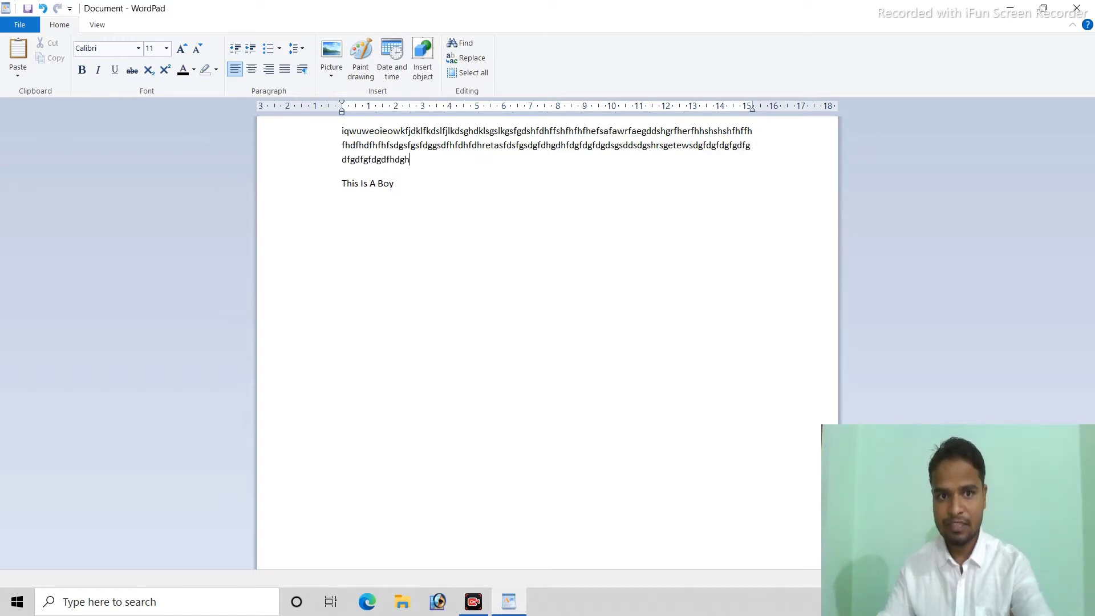
type("dfhdfgfdhgfdgwqrewrquwr")
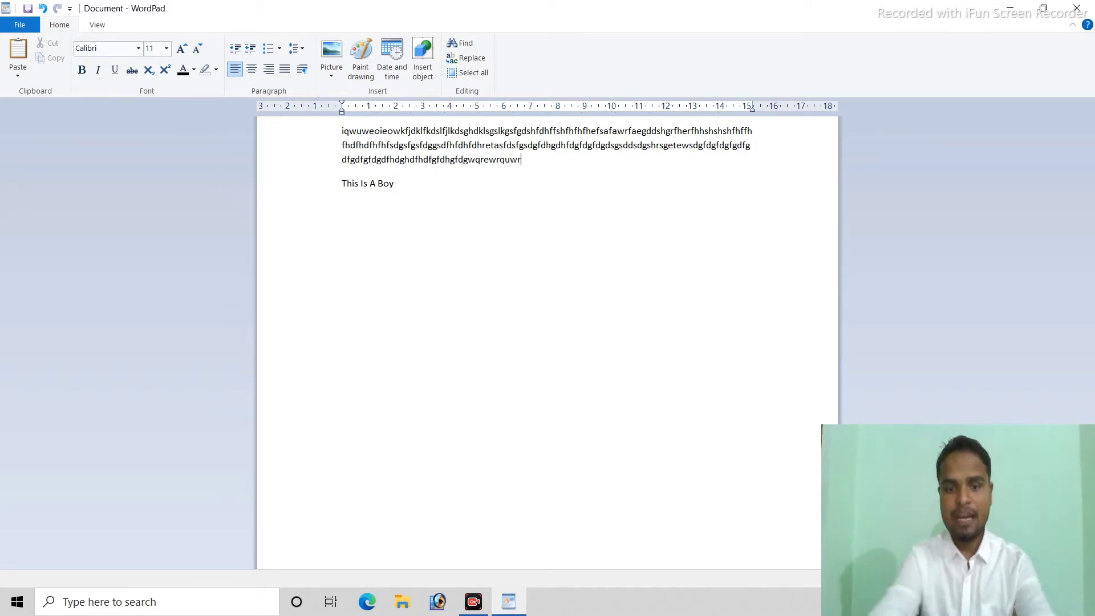
type("oiufsidhfjkdhsfkjhdsjkfhklashdklAHFLKDHGLKDSGHJLFHGLJES")
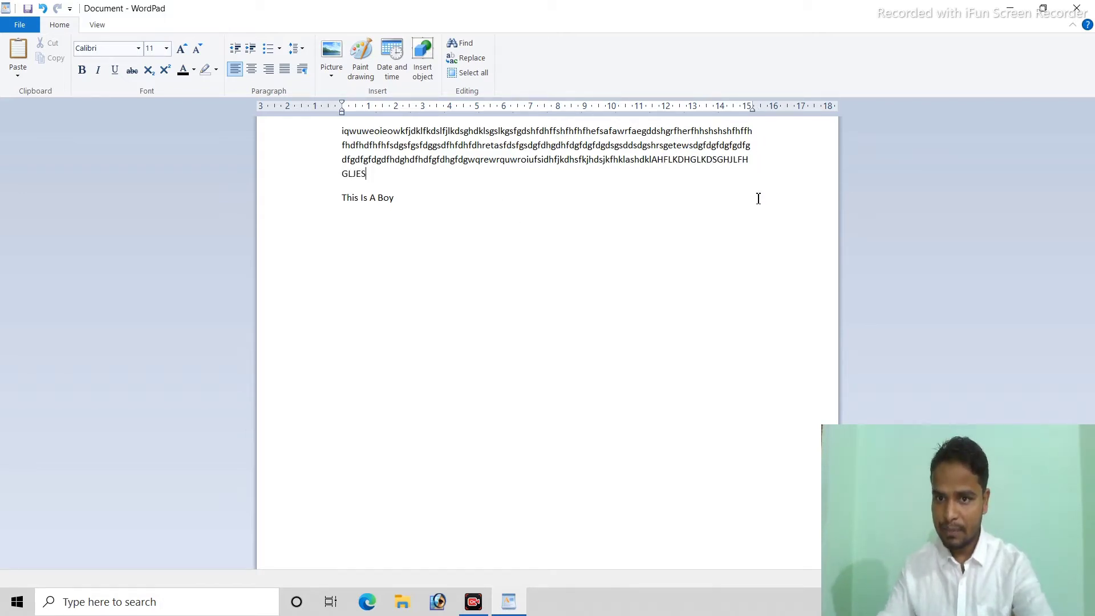
type("gsdghjksdhgjkds")
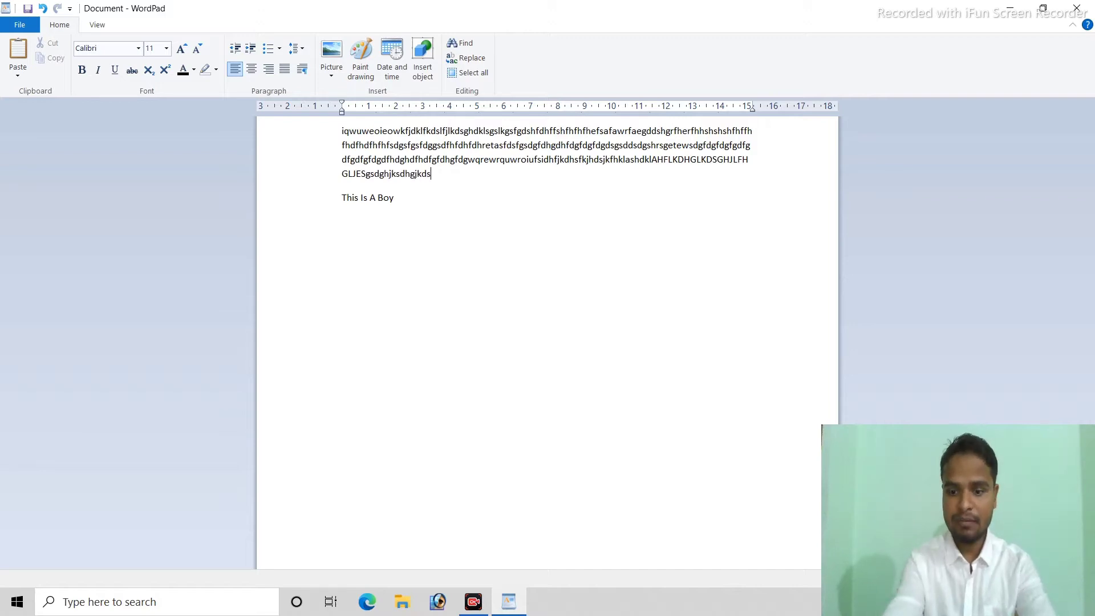
Add three short paragraphs of random letters between the long filler paragraph and "This Is A Boy"
key("Return")
type("gdsjkldjskljgkdsjfk")
key("Return")
type("d")
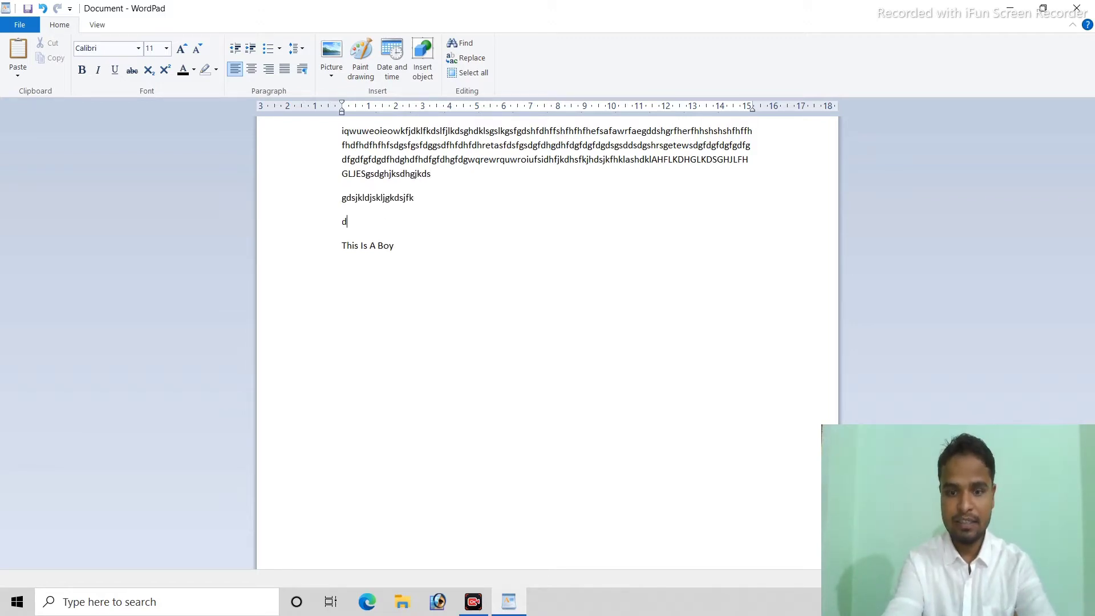
type("klsdjkgljsdklgjdskl")
key("Return")
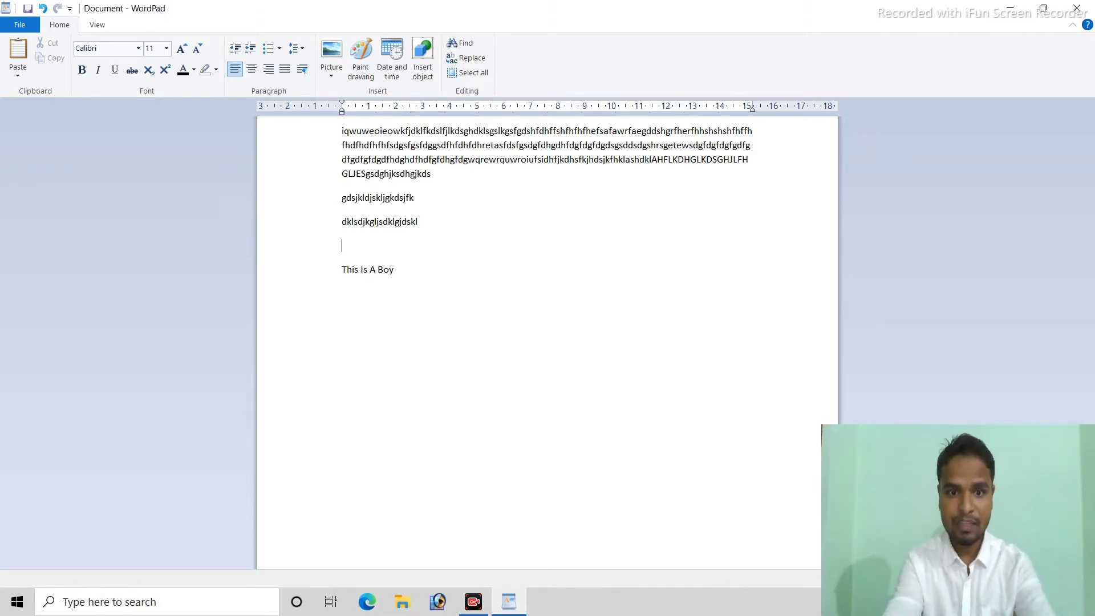
type("dsgkldsjgkldsjgkljskljgjk")
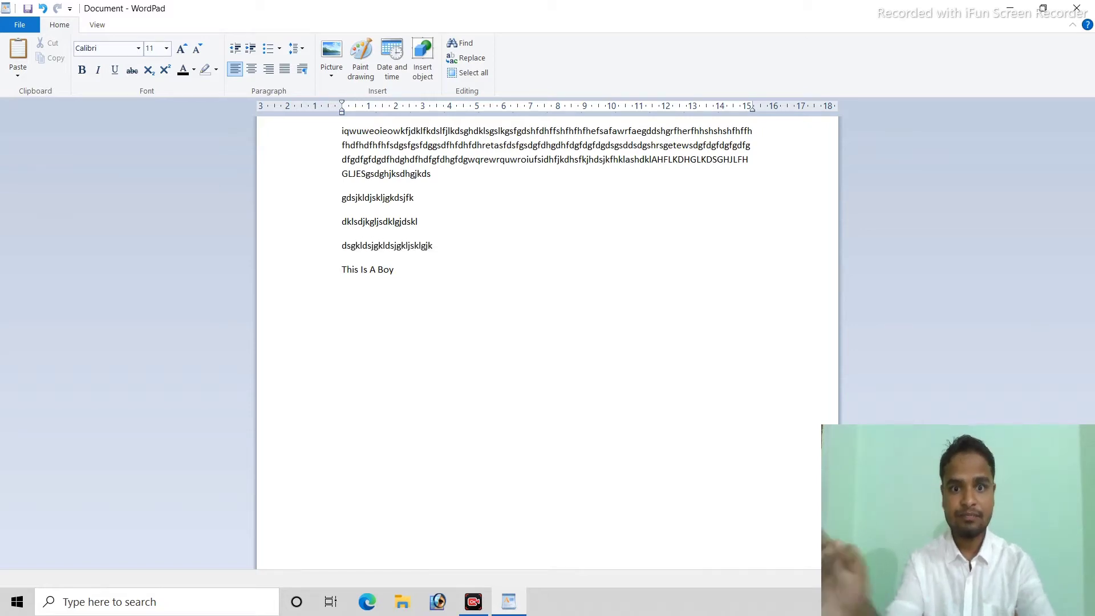
Delete all the filler paragraphs above "This Is A Boy"
triple_click(453, 270)
left_click_drag(459, 251, 308, 135)
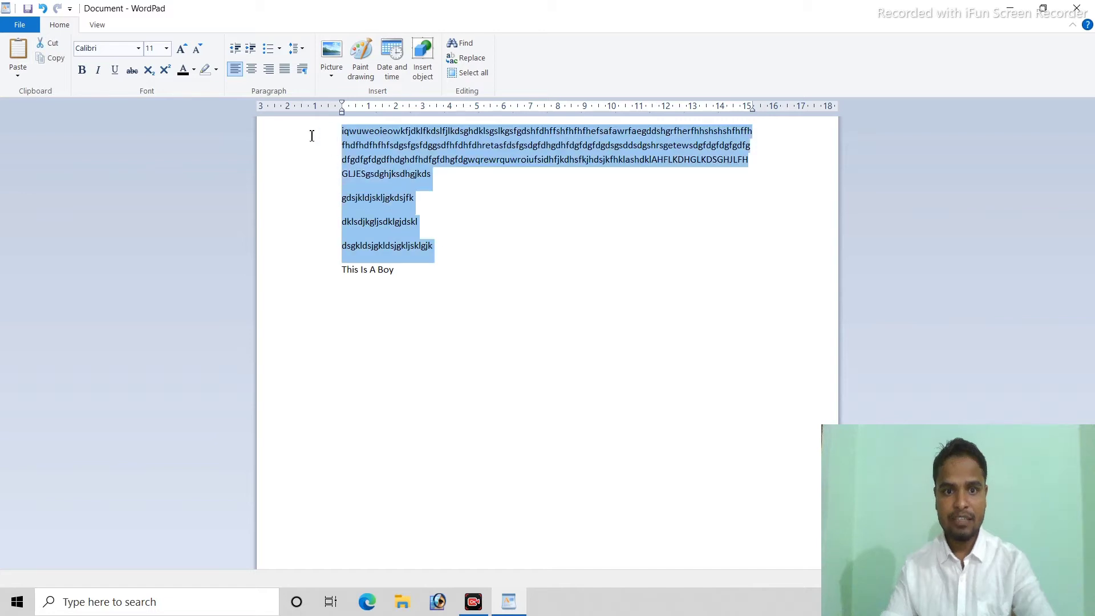
key("Delete")
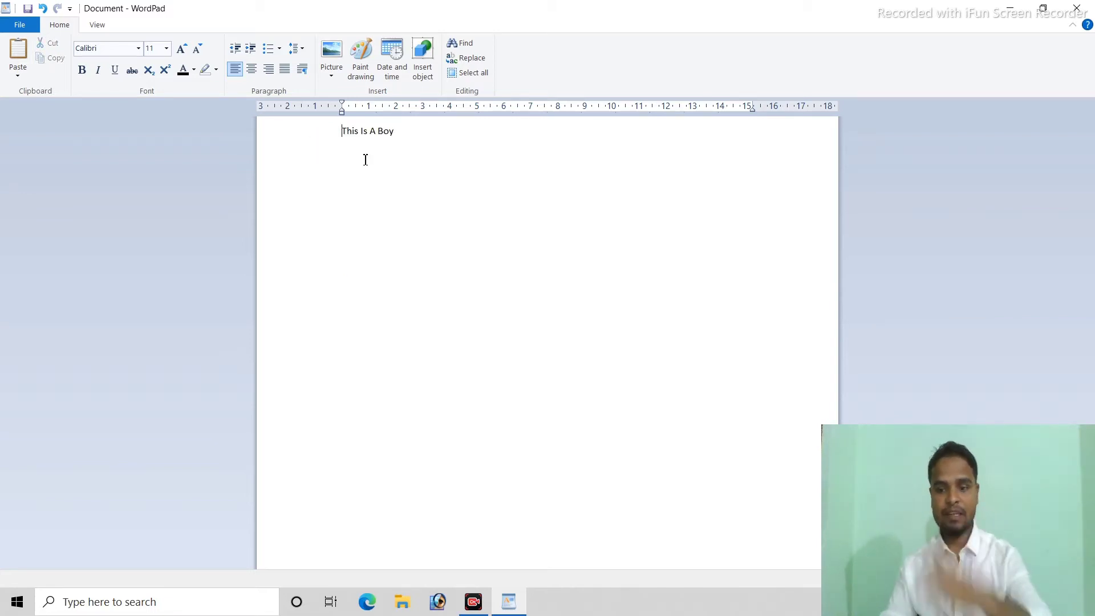
Insert an empty line above "This Is A Boy", try filler text starting near the 4 cm mark on it, and clear that text
key("Return")
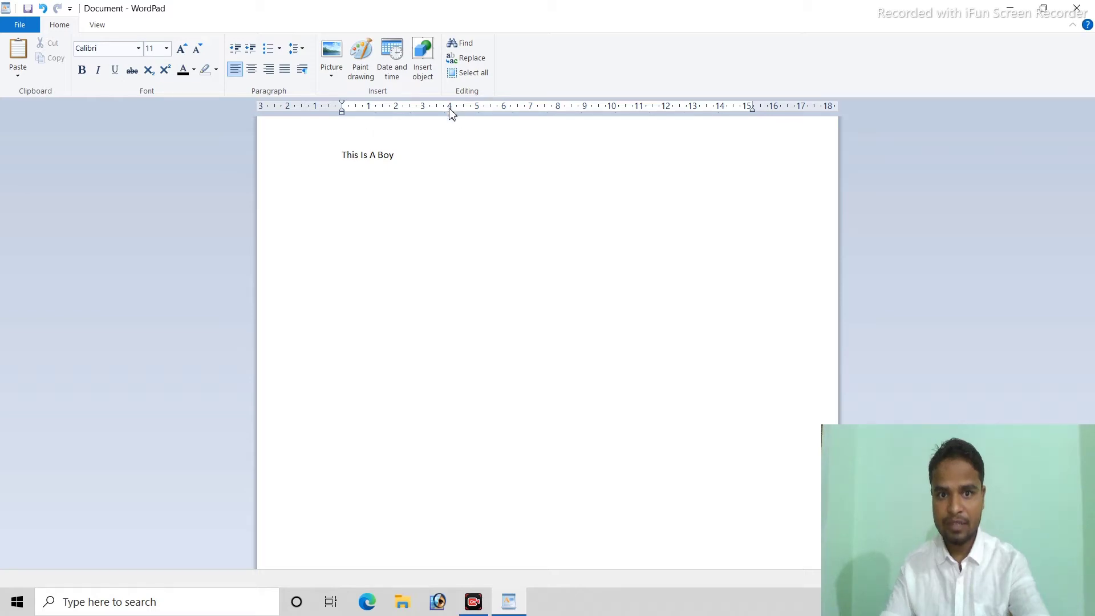
type("gdksjghafhasklfhjak")
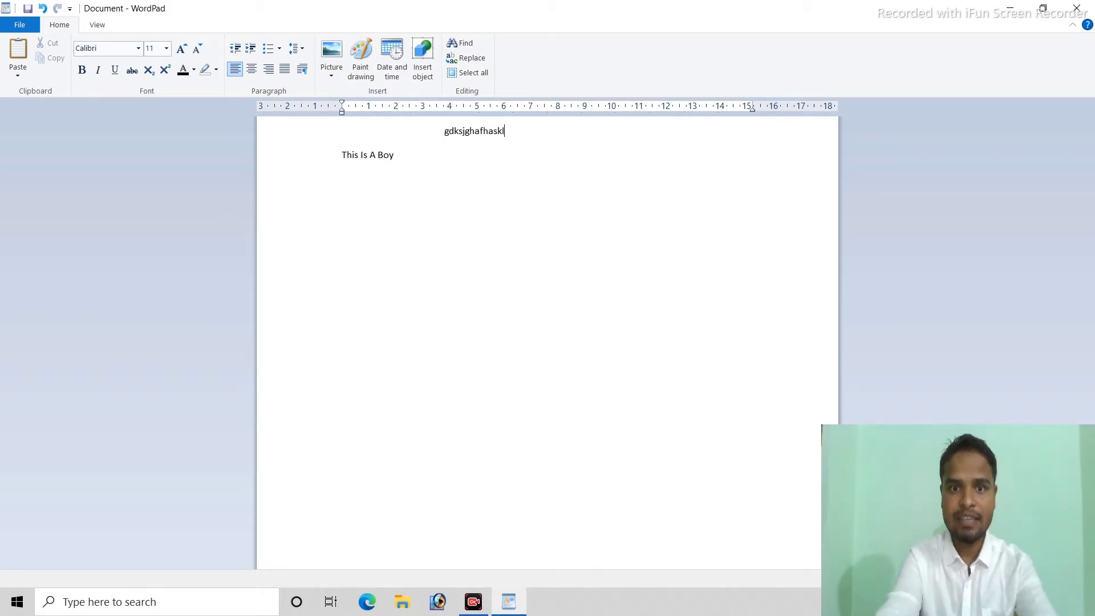
key("BackSpace")
key("BackSpace")
key("BackSpace")
key("BackSpace")
key("BackSpace")
key("BackSpace")
key("BackSpace")
key("BackSpace")
key("BackSpace")
key("BackSpace")
key("BackSpace")
key("BackSpace")
key("BackSpace")
key("BackSpace")
key("BackSpace")
key("BackSpace")
key("BackSpace")
key("BackSpace")
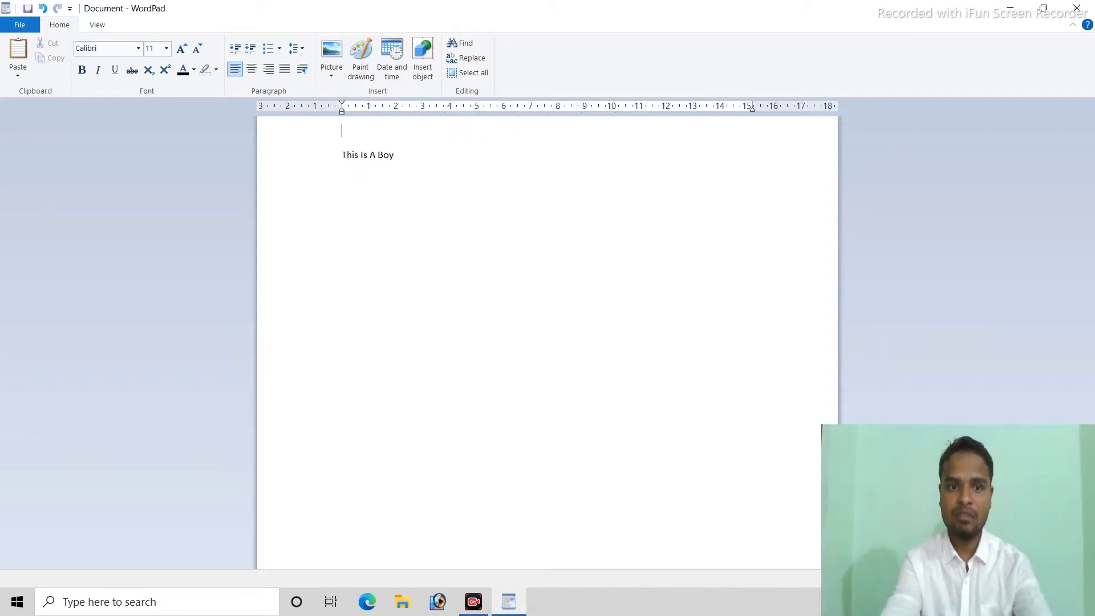
Increase the indent of the empty first line by two levels
left_click(250, 51)
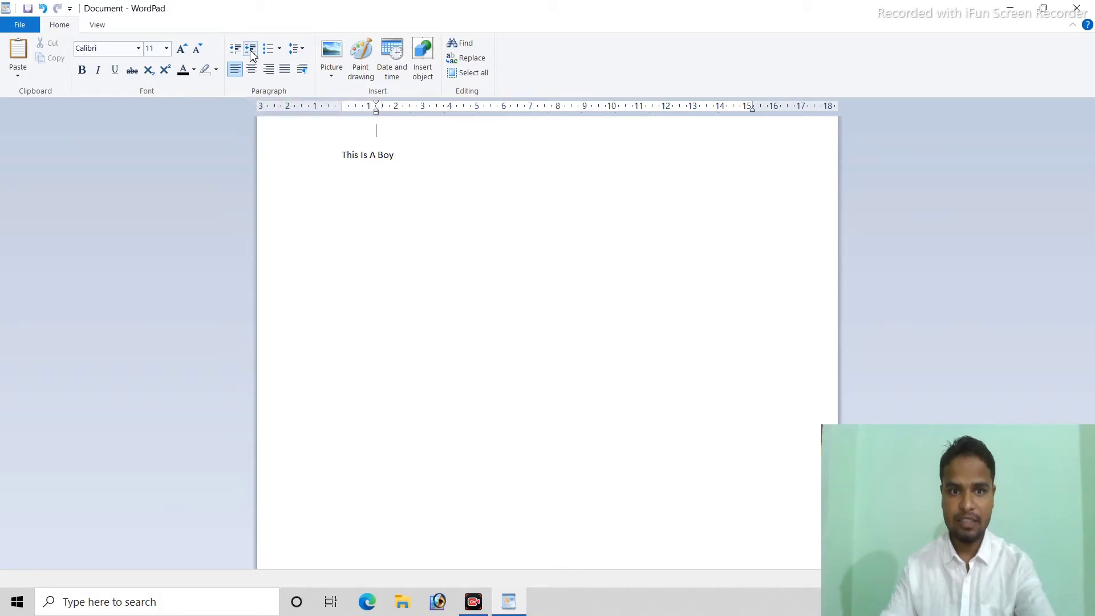
left_click(251, 52)
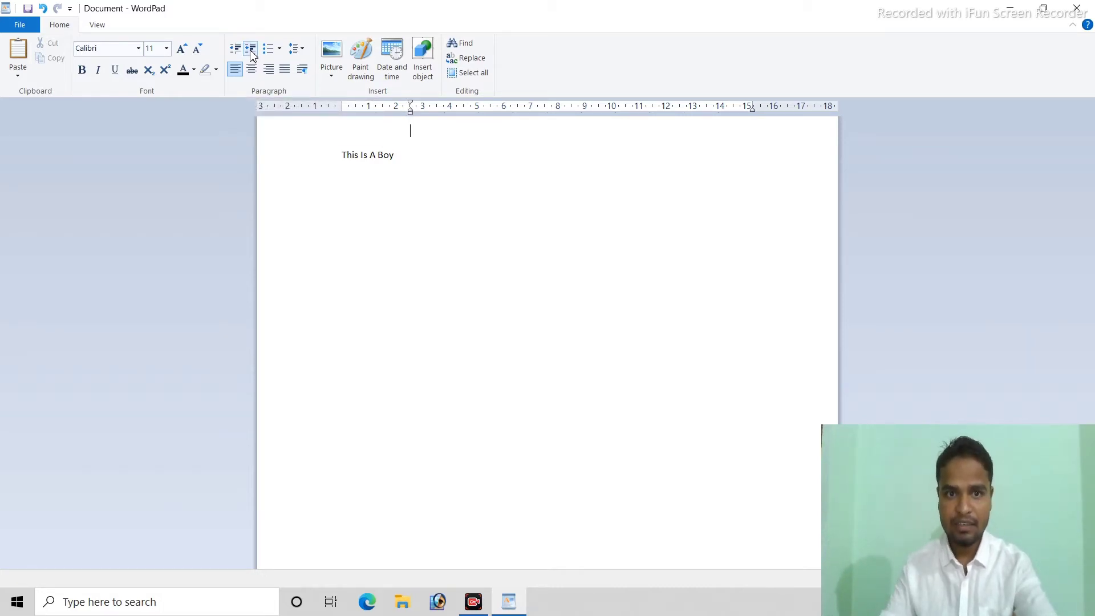
Increase the indent of the empty first line by one more level and fill it with nearly two lines of random letters
left_click(250, 51)
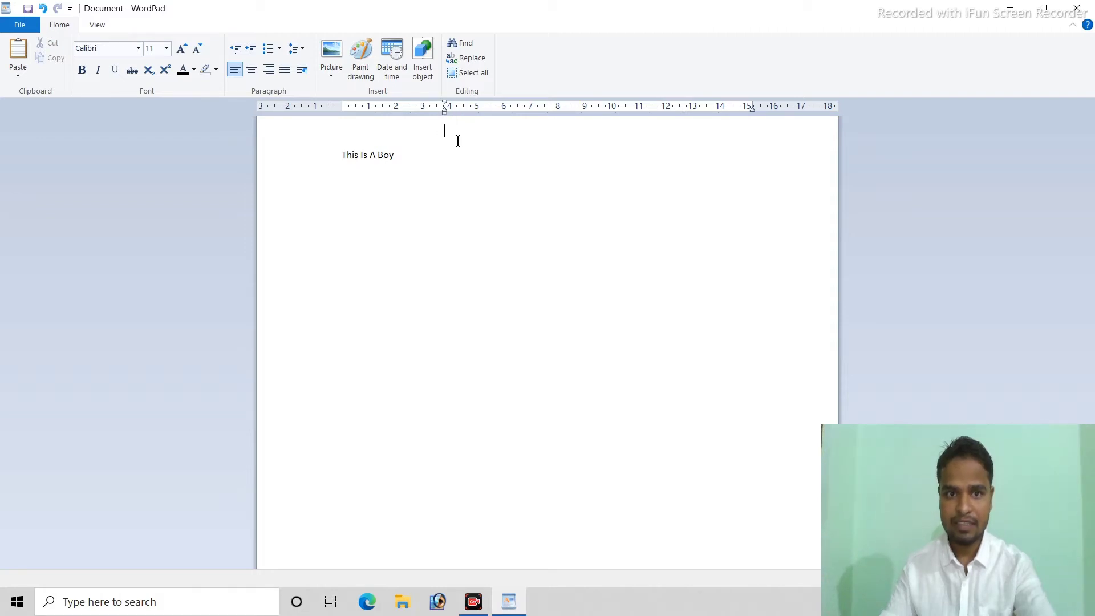
type("dhfjkhdsjfhsdjkfhjksdhfkjdahfkjdhfkjdsfhjksdfhjksdfhjksdfdsfsd")
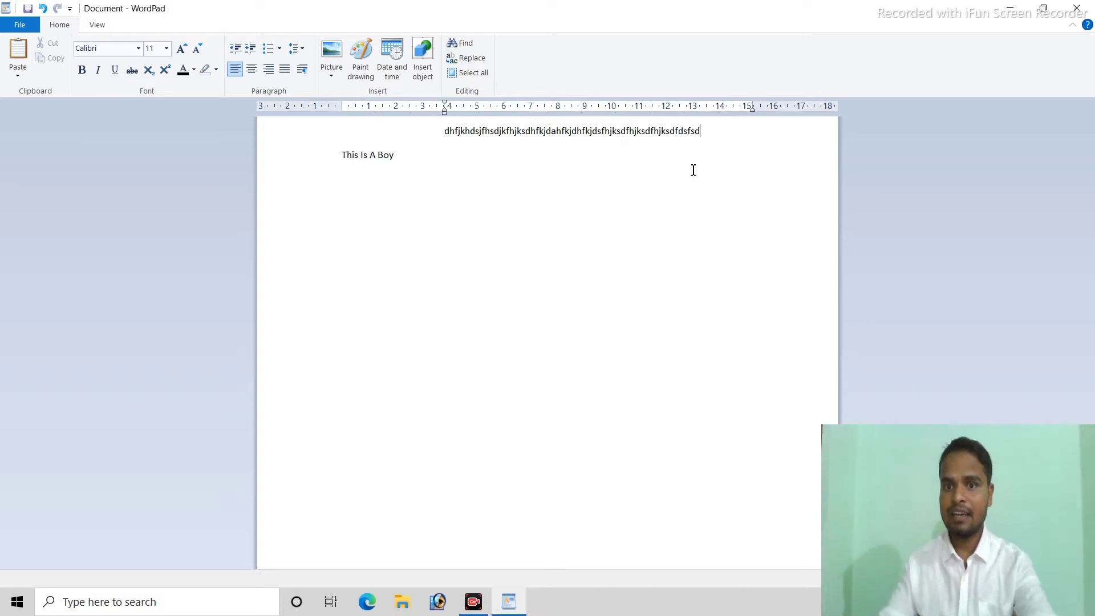
type("sddsfdfdsfsdf")
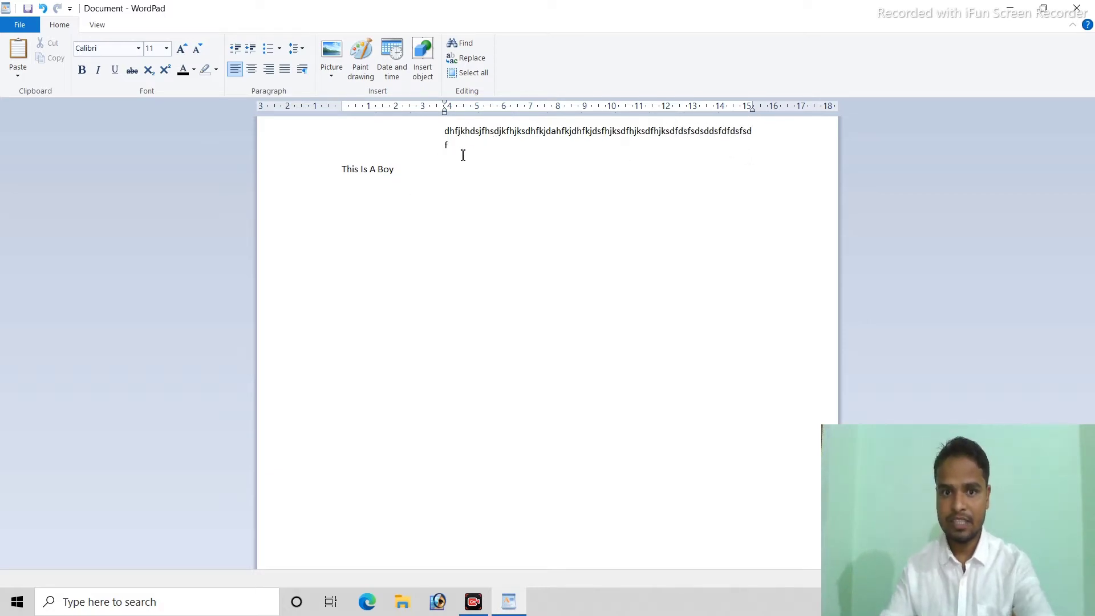
type("dsf")
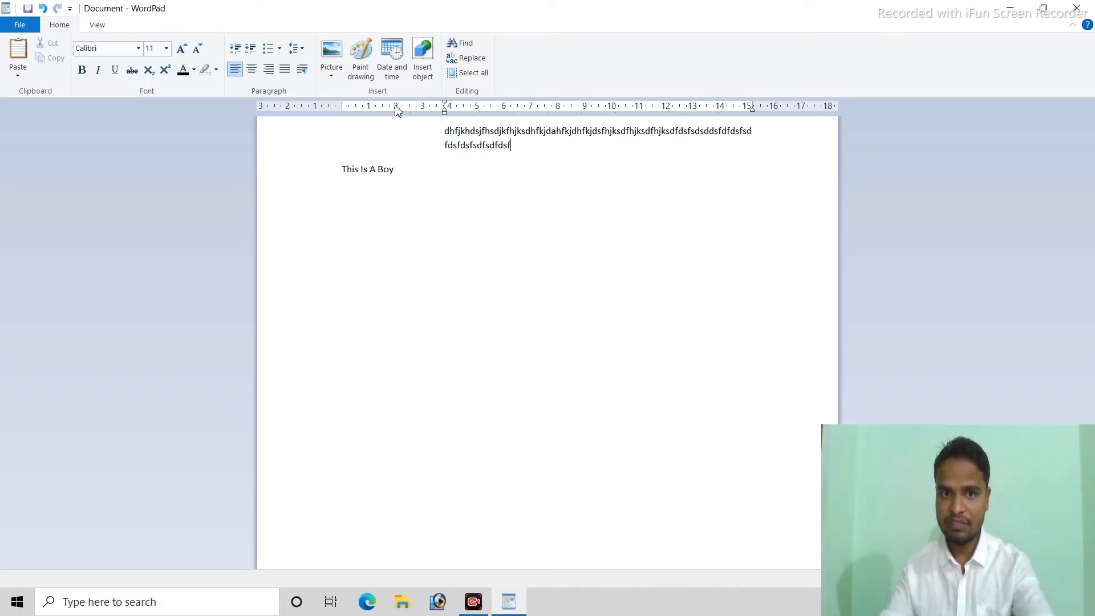
type("dsfsdfsdfdsfsd")
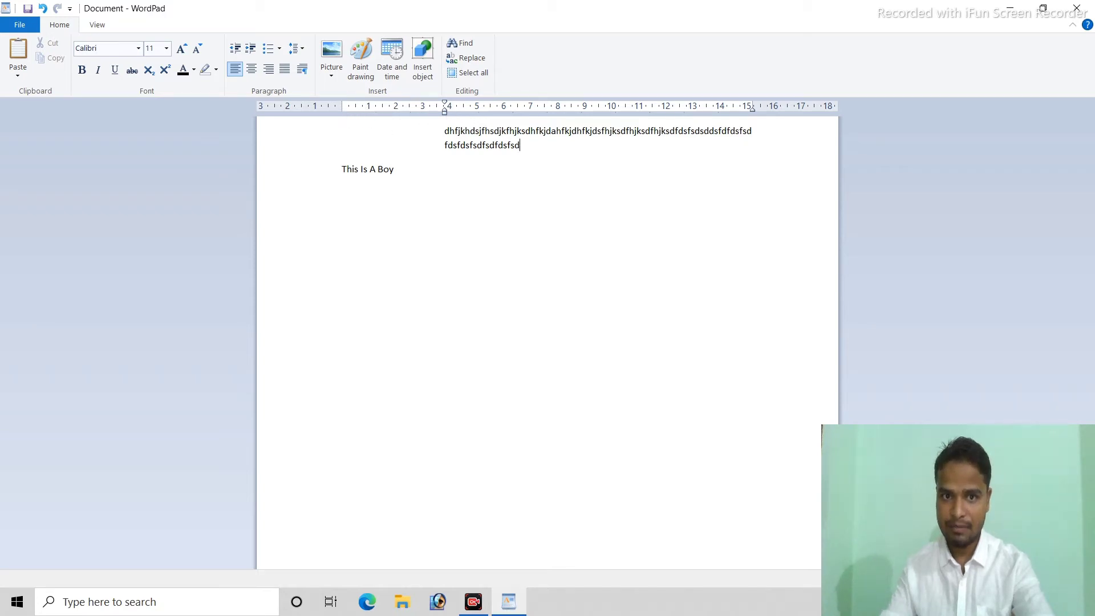
type("fdshgdfhfdhsgadshsdfhfh")
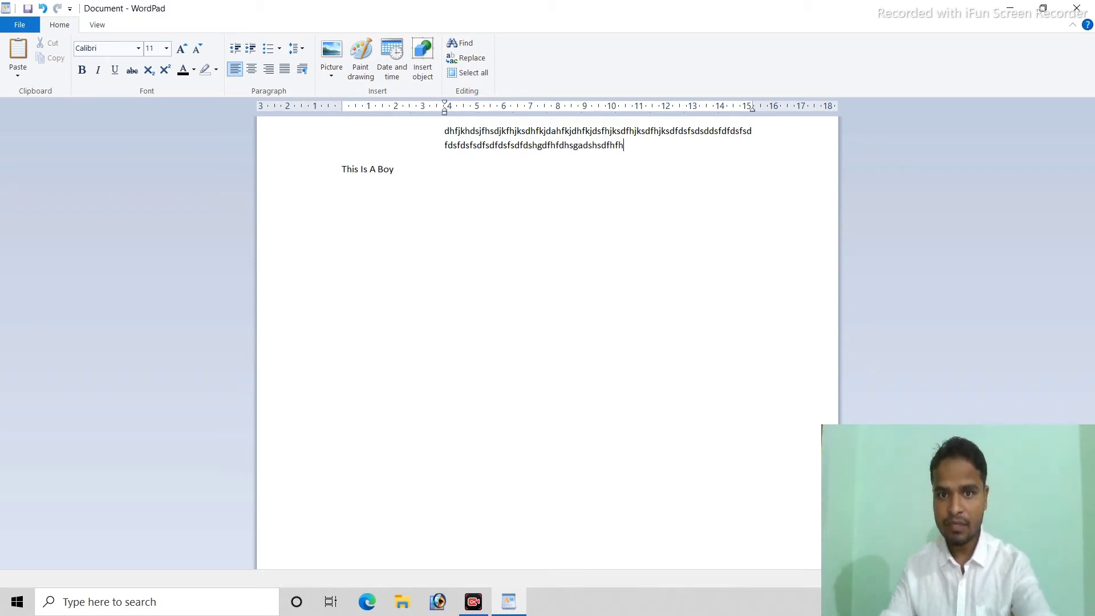
Add two short paragraphs of random letters at the same indent, followed by a new empty line
key("Return")
type("gsdgsdgfdg")
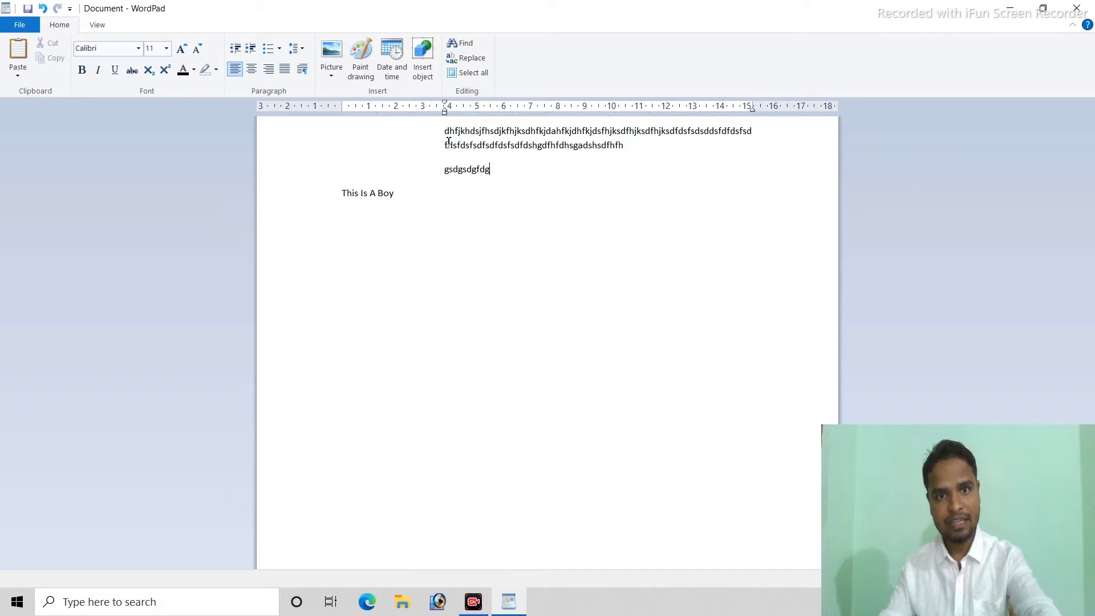
type("sdgs")
key("Return")
type("fggfdsgdfgdgdf")
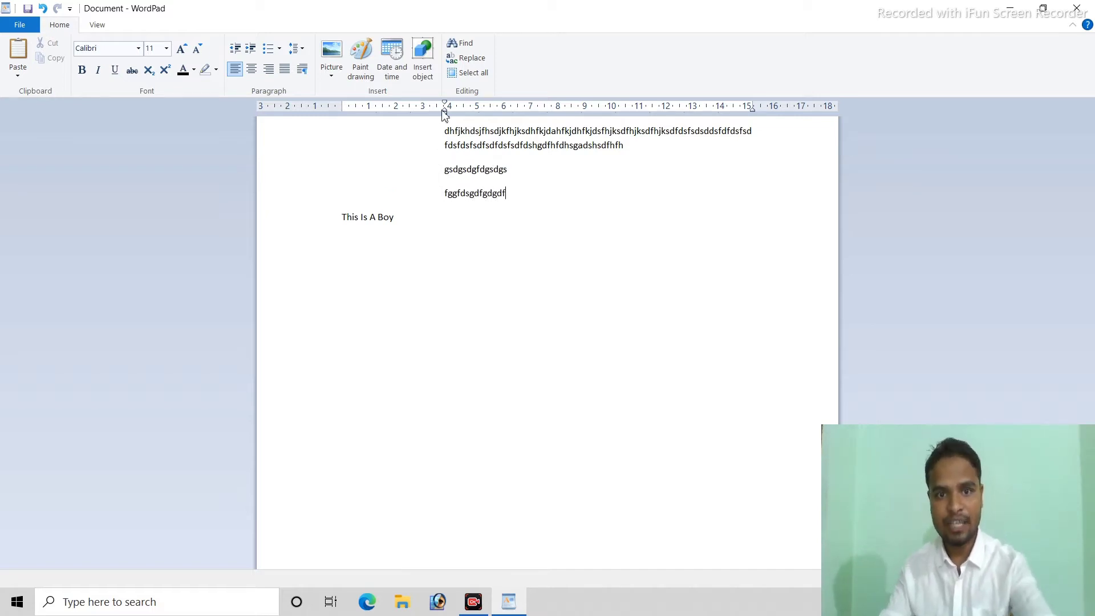
type("gdfsgdsf")
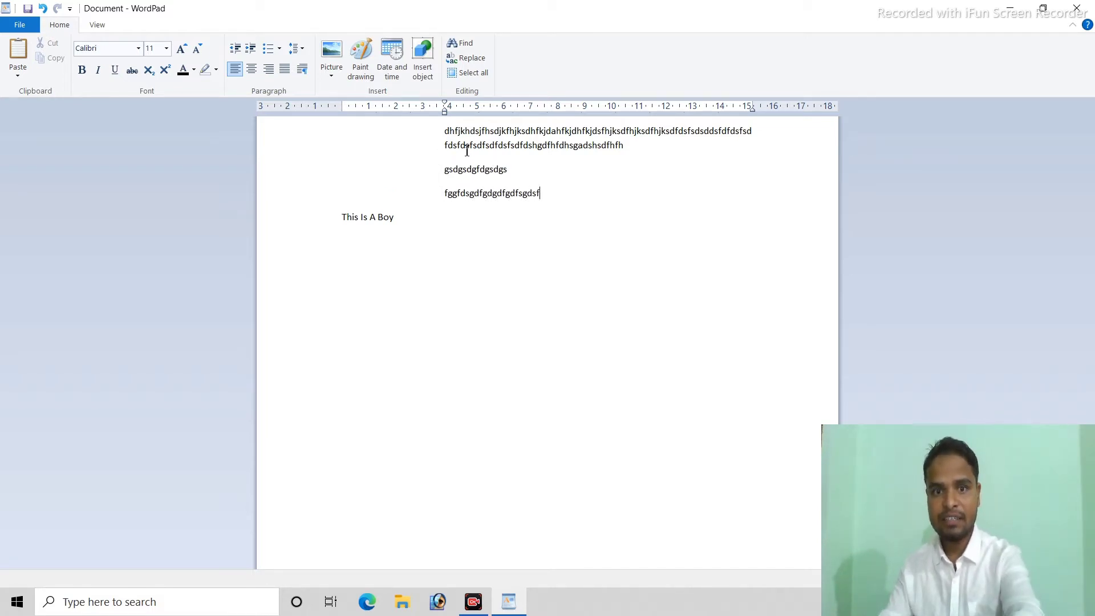
key("Return")
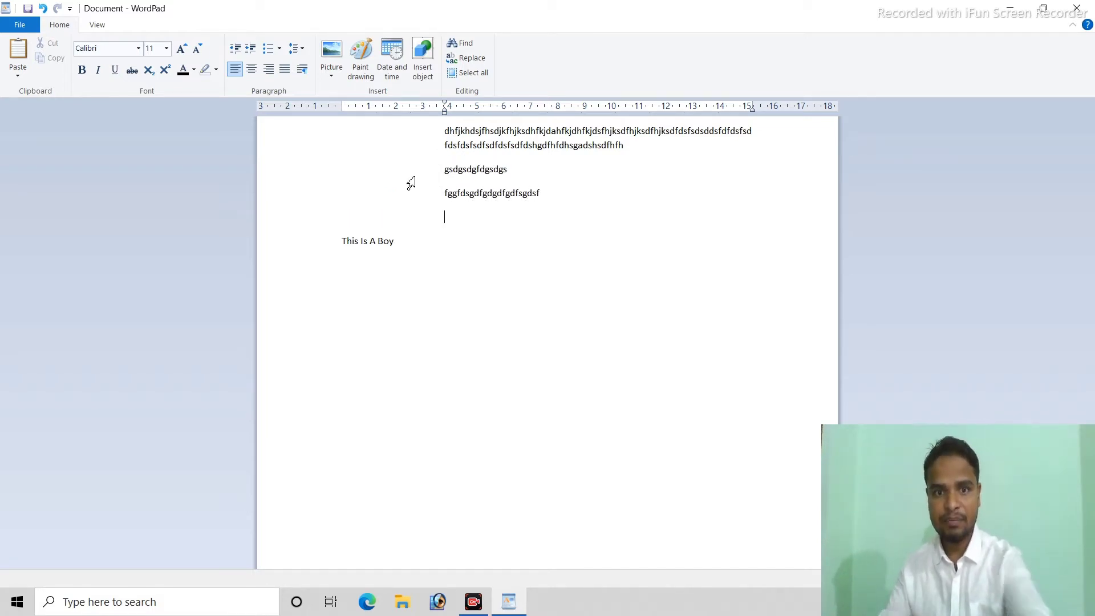
Increase the empty line's indent to about the 10 cm mark and enter random letters there until they wrap onto a second line
left_click(254, 52)
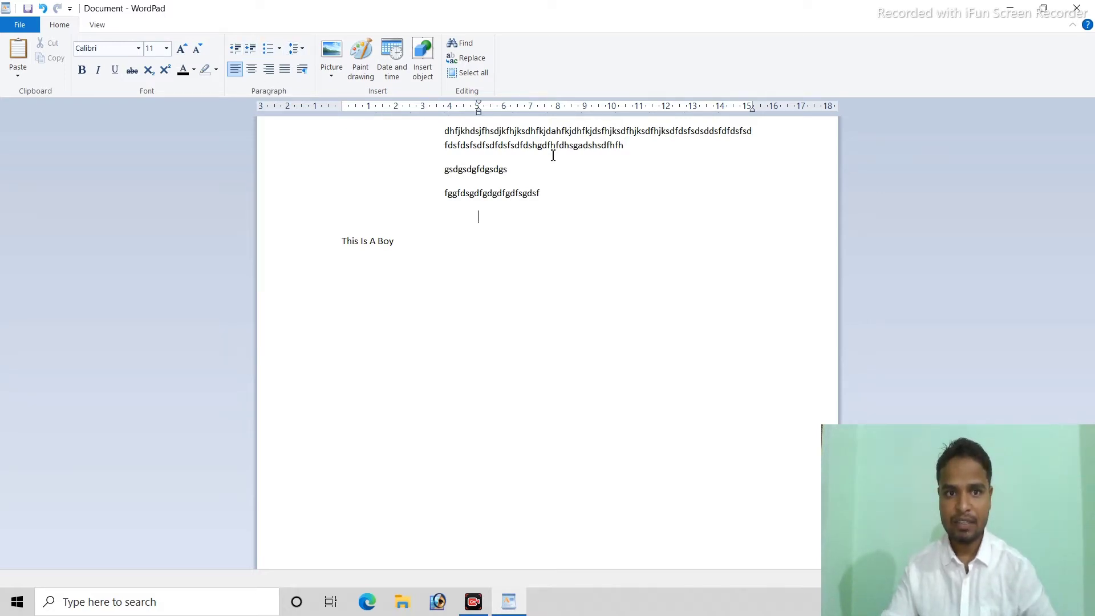
left_click(254, 51)
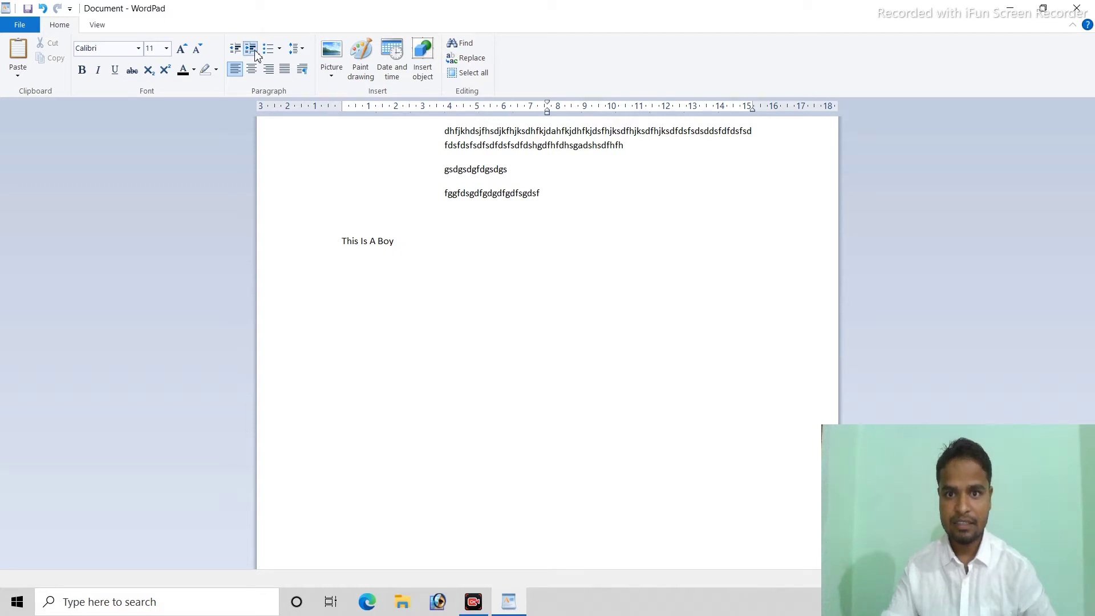
left_click(254, 51)
left_click(255, 51)
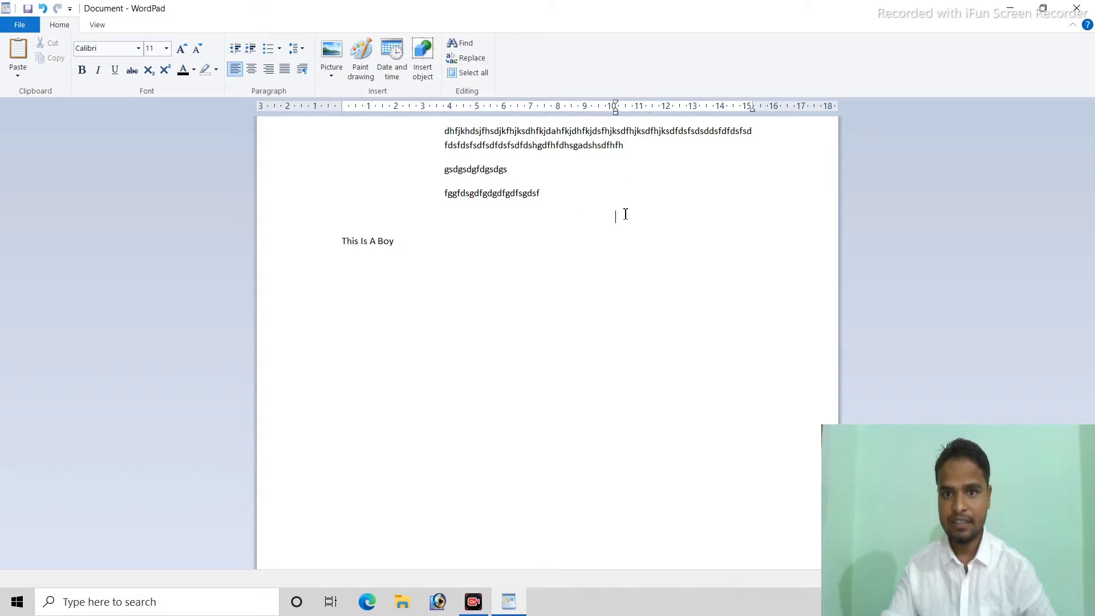
type("ghkdjfgfgsfgs")
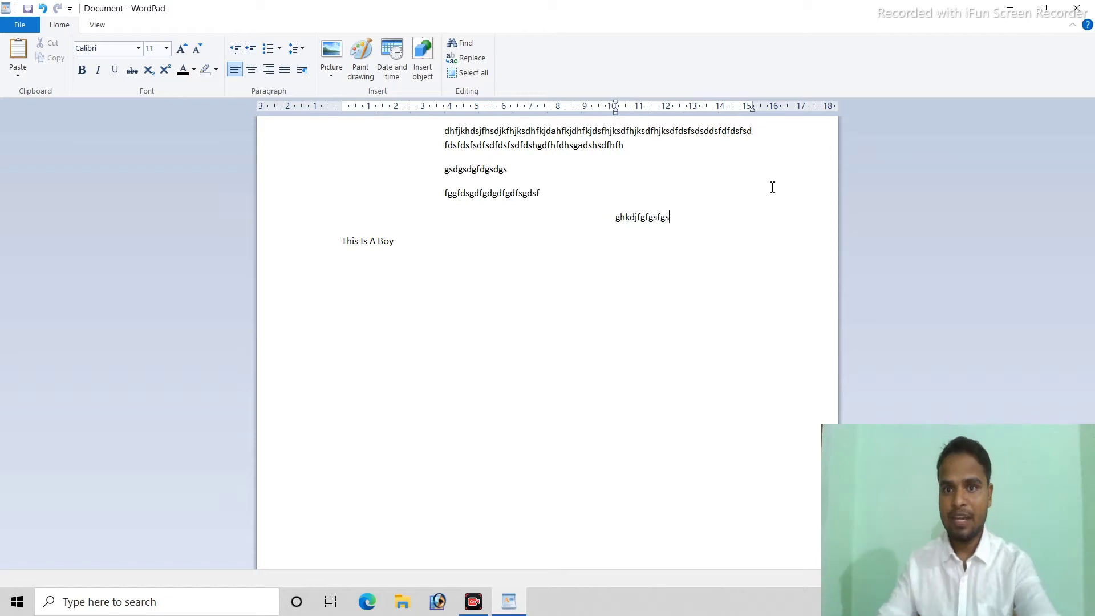
type("ggsgsdgdagadgdagd")
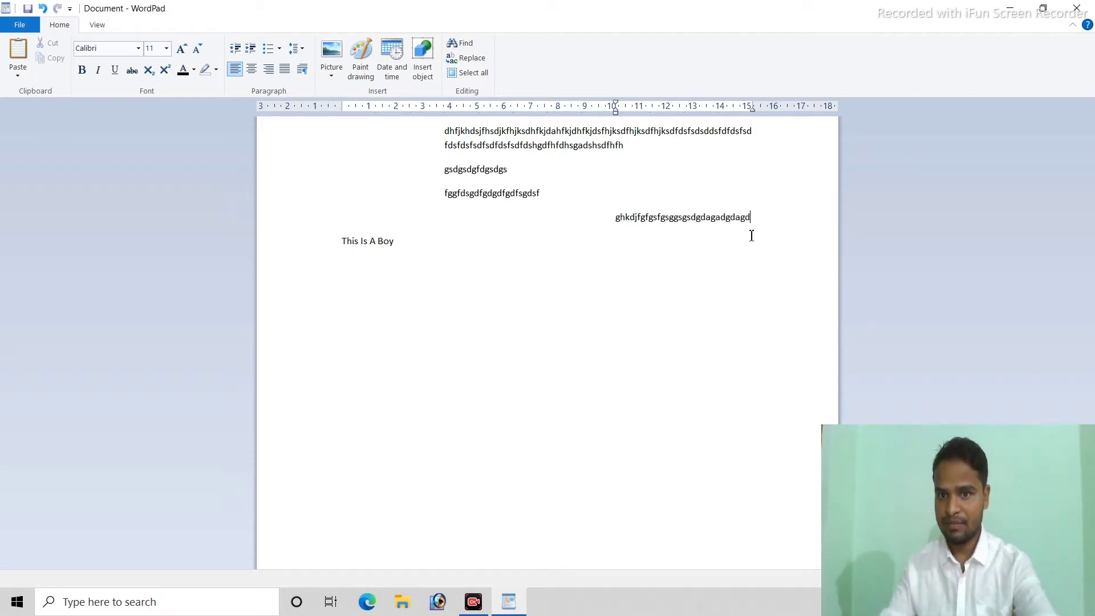
type("gdgsgfgsgfgfgfd")
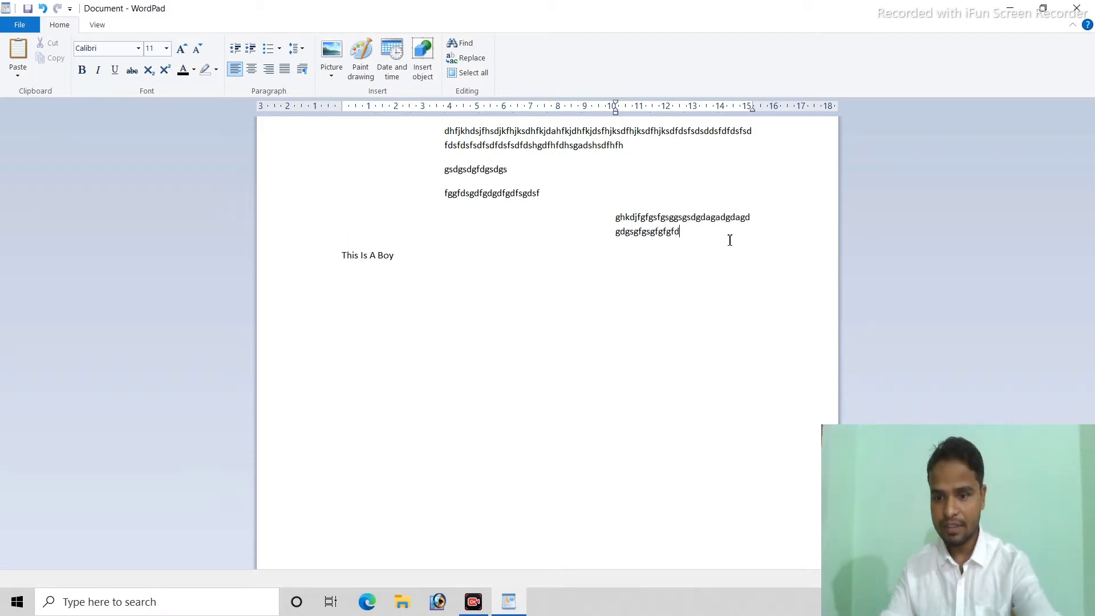
Add the short paragraph "fghsfdgdfg" at the same indent, followed by a new empty line
key("Return")
type("fghsfdgdfg")
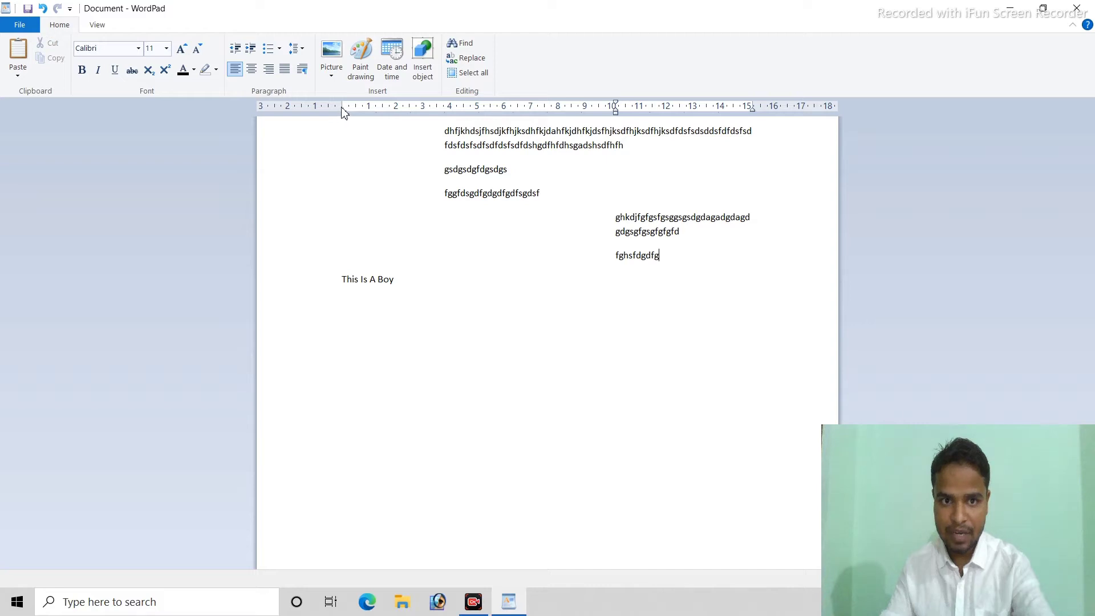
key("Return")
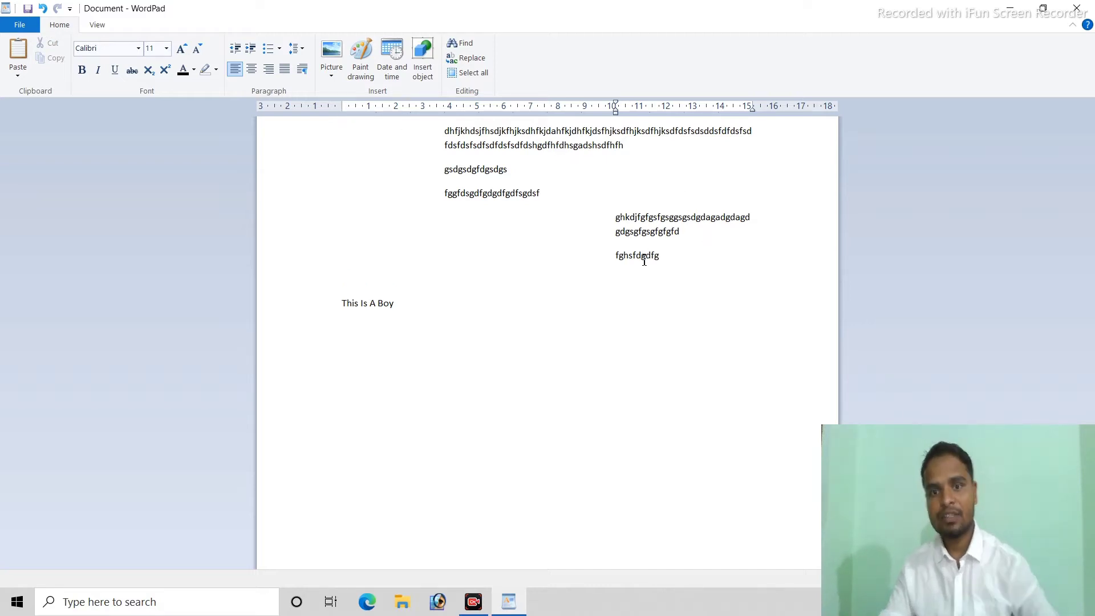
key("BackSpace")
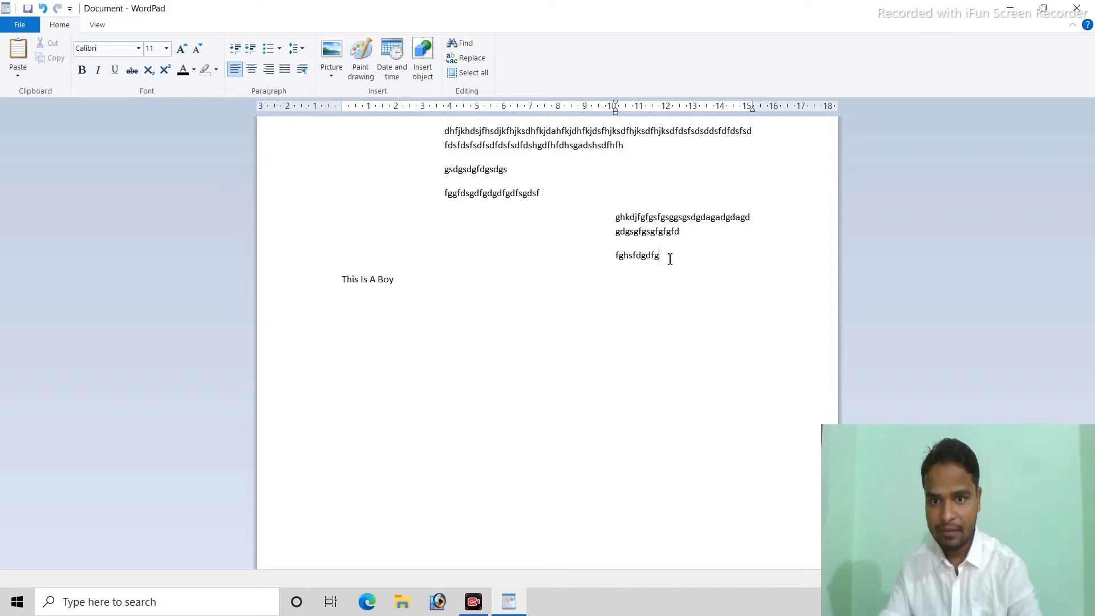
key("Return")
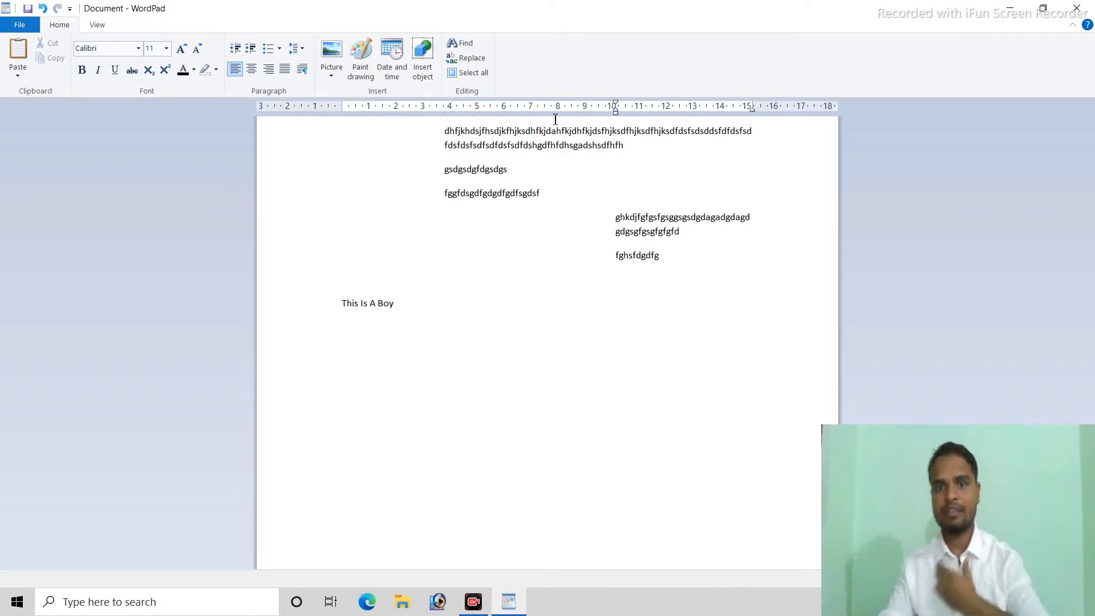
Decrease the indent of the empty line by three levels and enter a short run of random letters on it
left_click(235, 49)
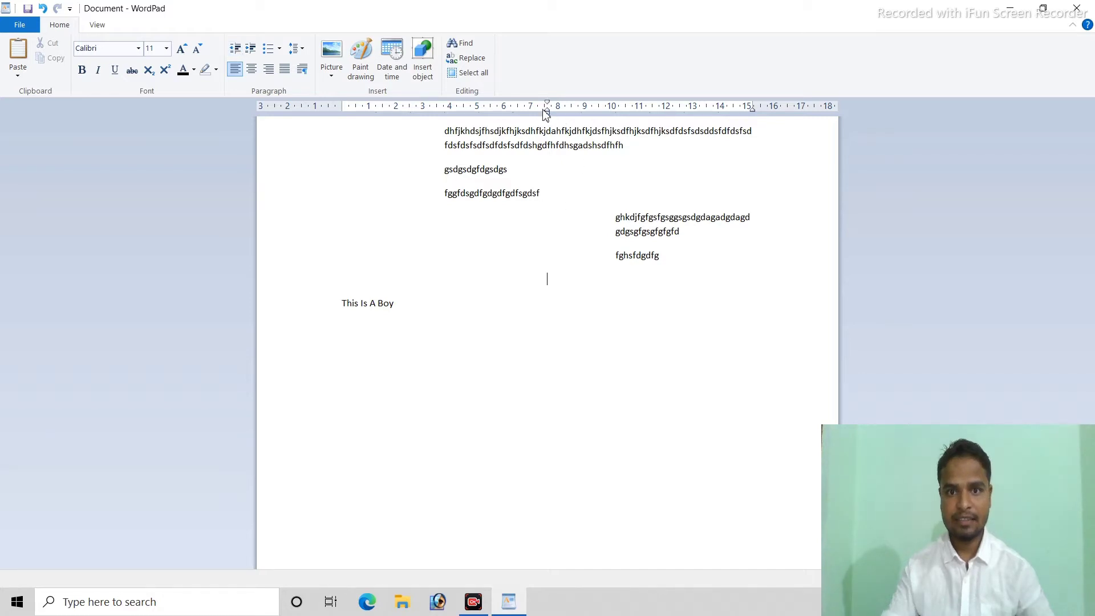
left_click(235, 49)
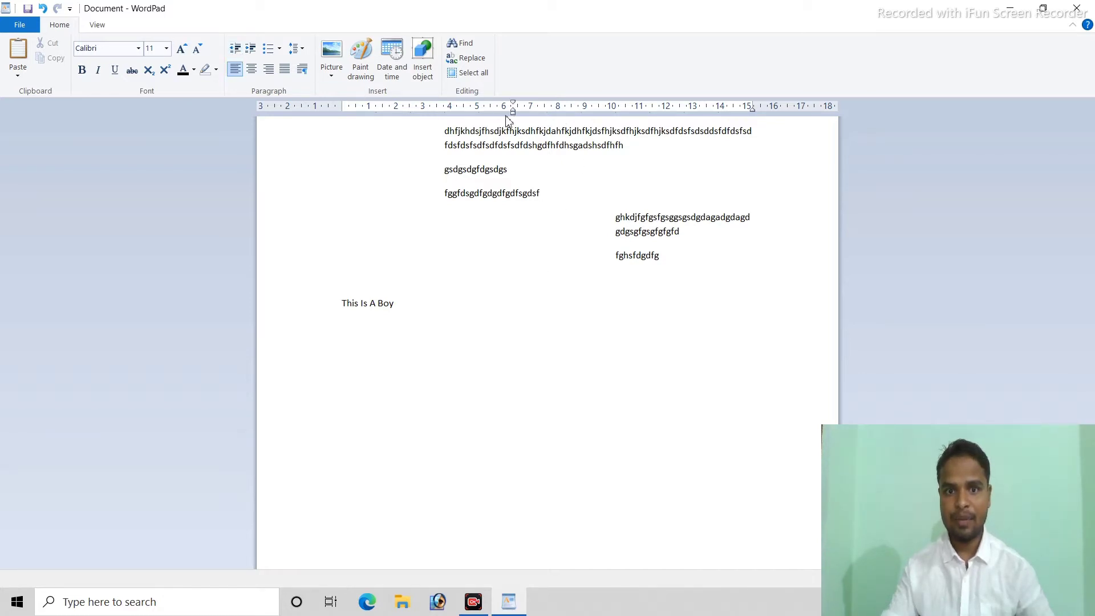
type("gjhsdkjghdjak")
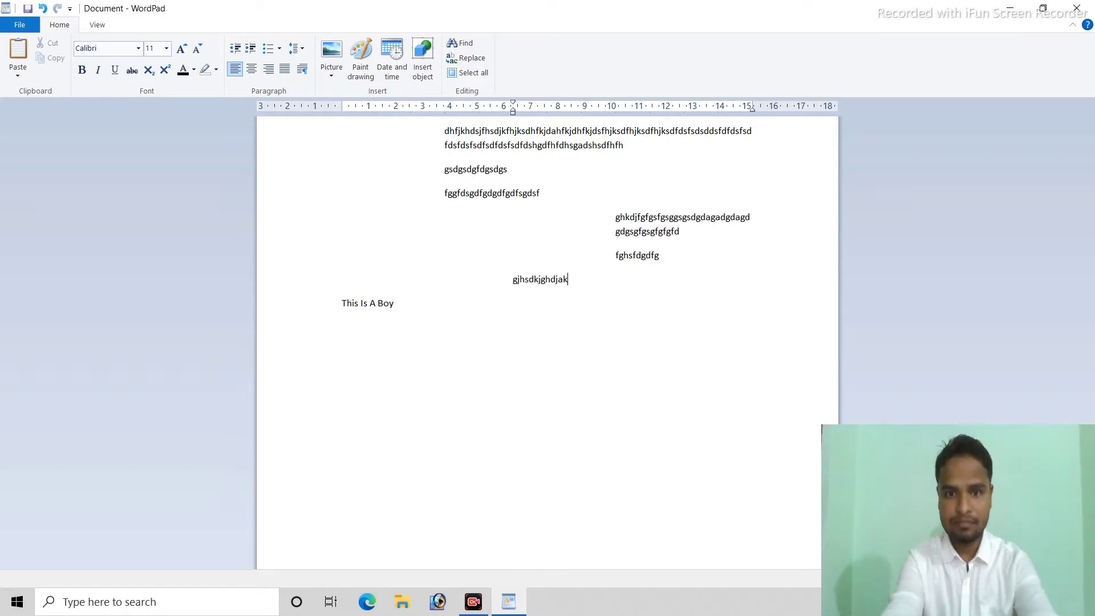
type("hgkjdshgkjshgj")
Add two more short paragraphs of random letters at this reduced indent, followed by a new empty line
key("Return")
type("sdgjsdhgjkhsd")
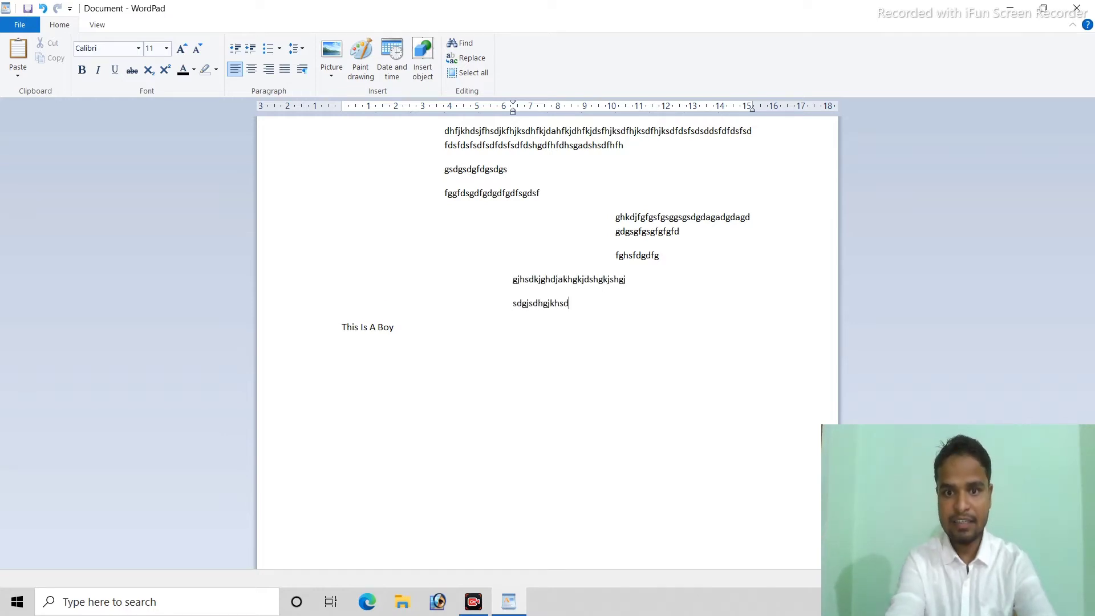
type("jkghjskdhgjksdgs")
key("Return")
type("sdgjksjdhgjksdhgjshg")
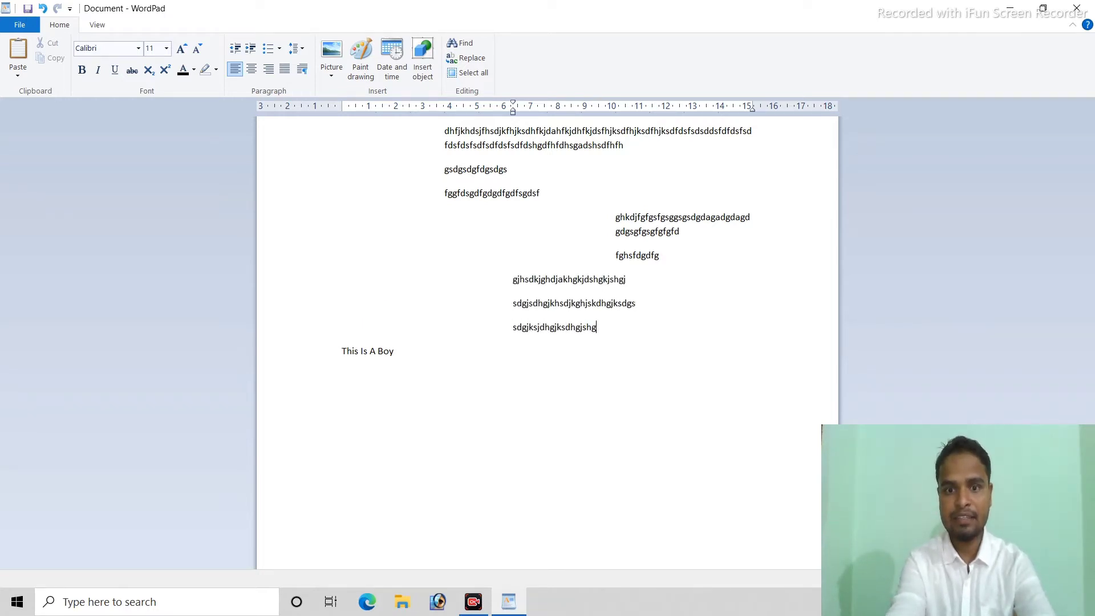
type("hgjsd")
key("Return")
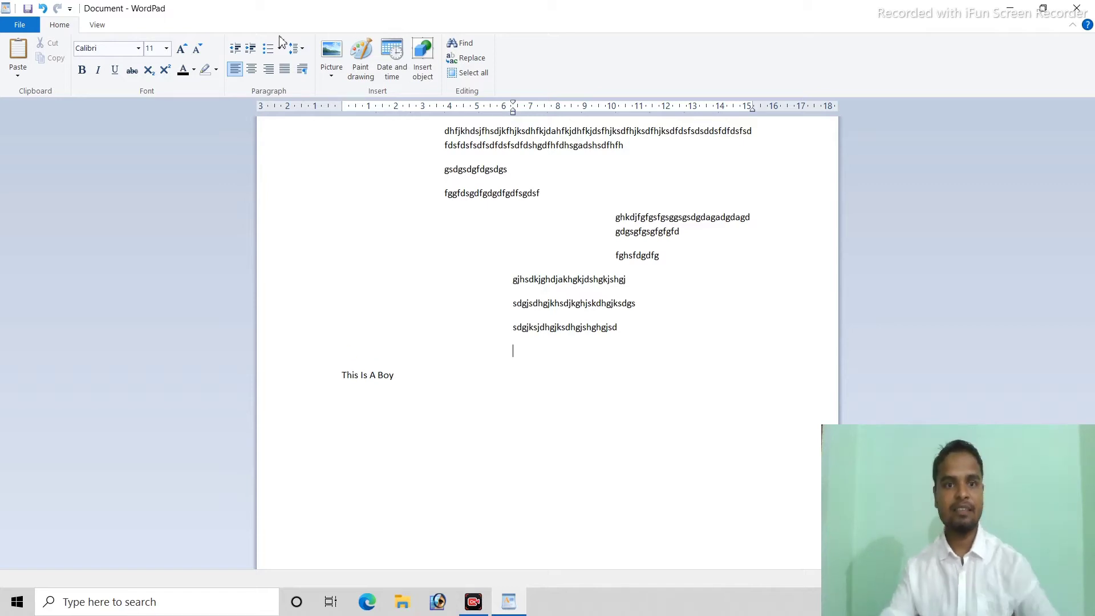
Decrease the empty line's indent all the way to the 0 cm margin and enter random letters until they wrap onto a second line
left_click(235, 51)
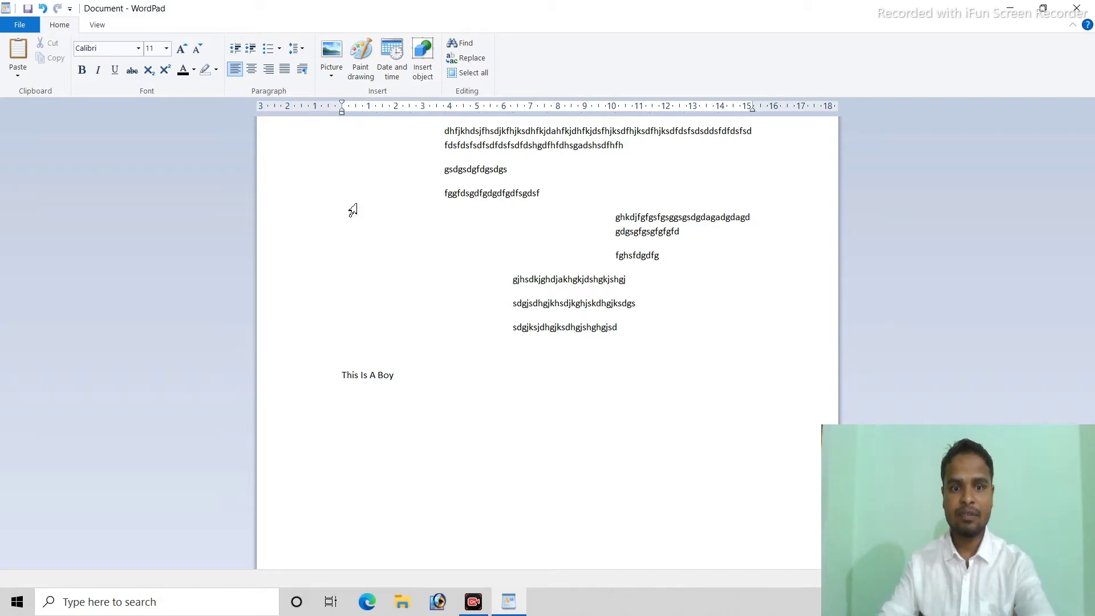
type("dsfaskjhfkjahfkljahfkjshafkjahjkfhasjkfhajkfh")
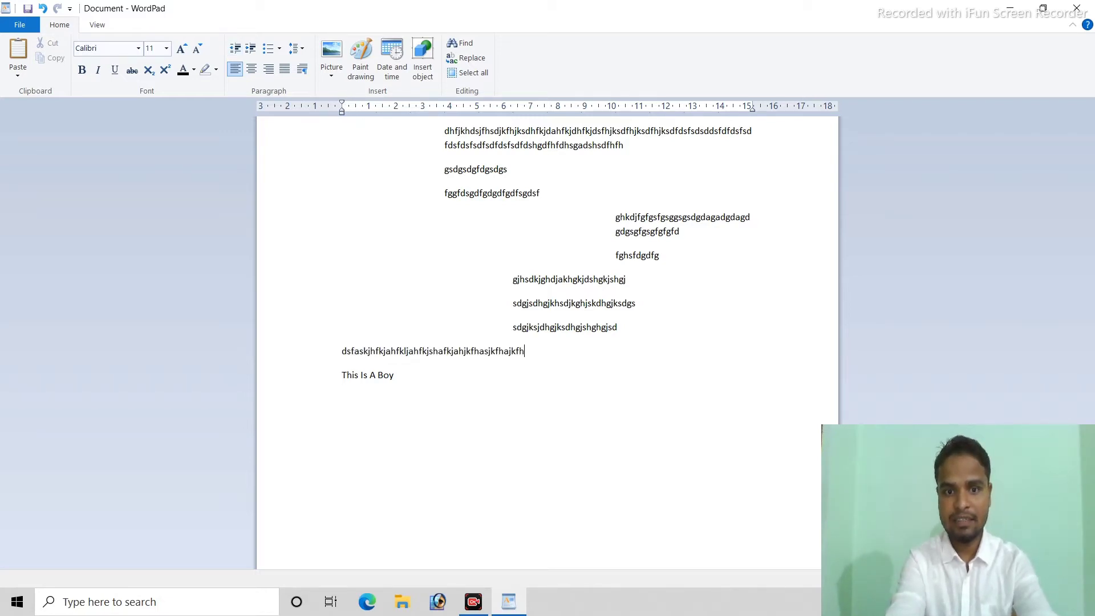
type("jkdfhjkdfhjkdsfhjkdfhjkdshfakjfhksjdfhjkfhdjskhfjksdhfjkdhsj")
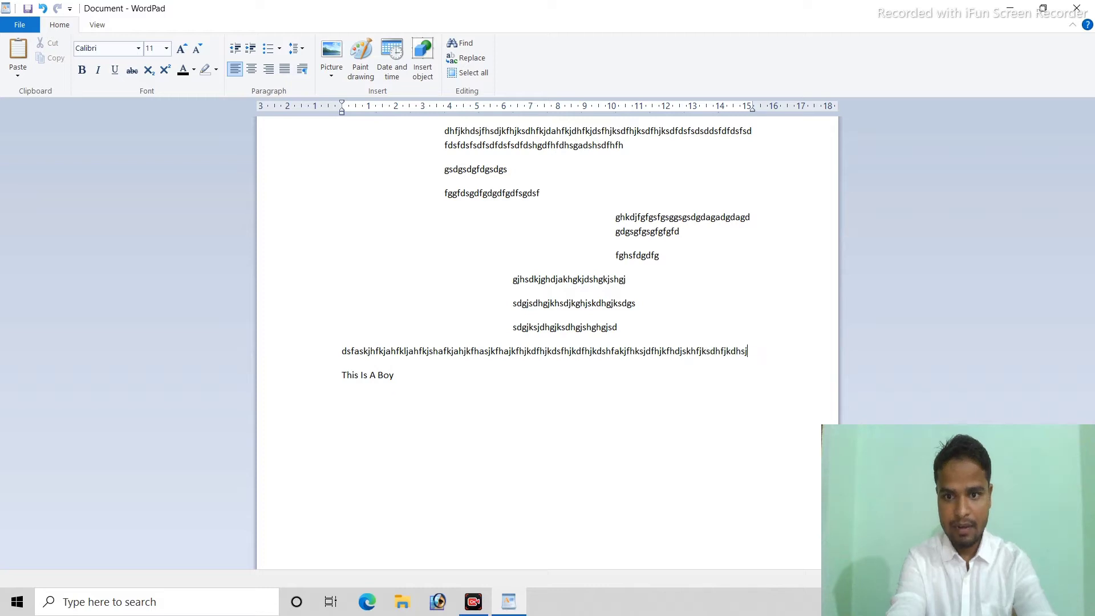
type("kfhsdjkfhsdjkhfjksdhfjkshdfjkhsdjkfhdjskhfjkdshjkf")
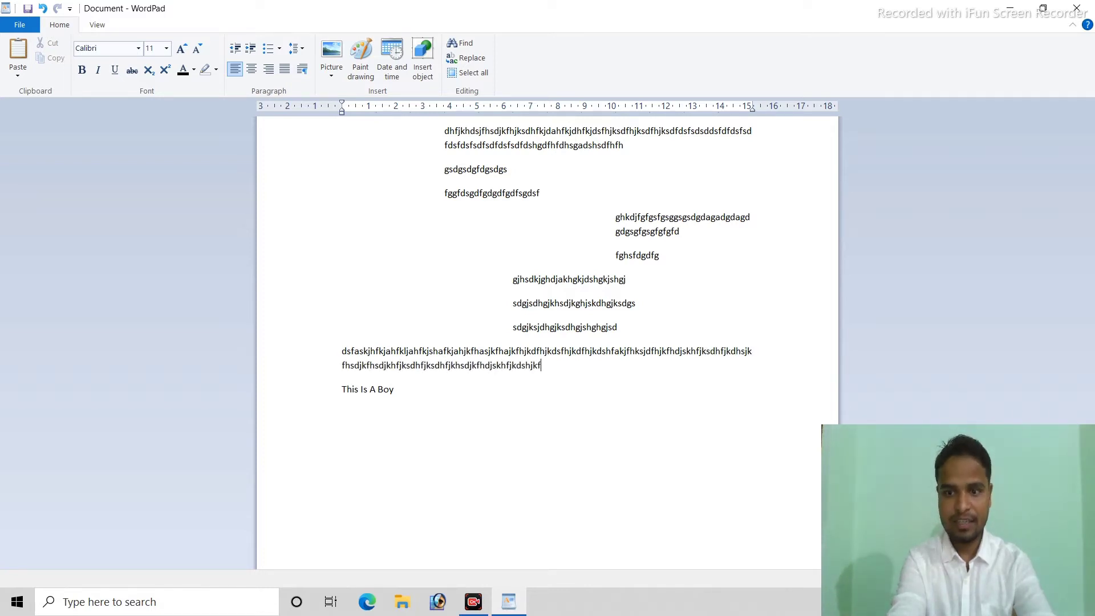
Add one shorter paragraph of random letters without indent above "This Is A Boy", followed by a new empty line
key("Return")
type("dsfjjdshfjksdhjkfhsdjkfhksdj")
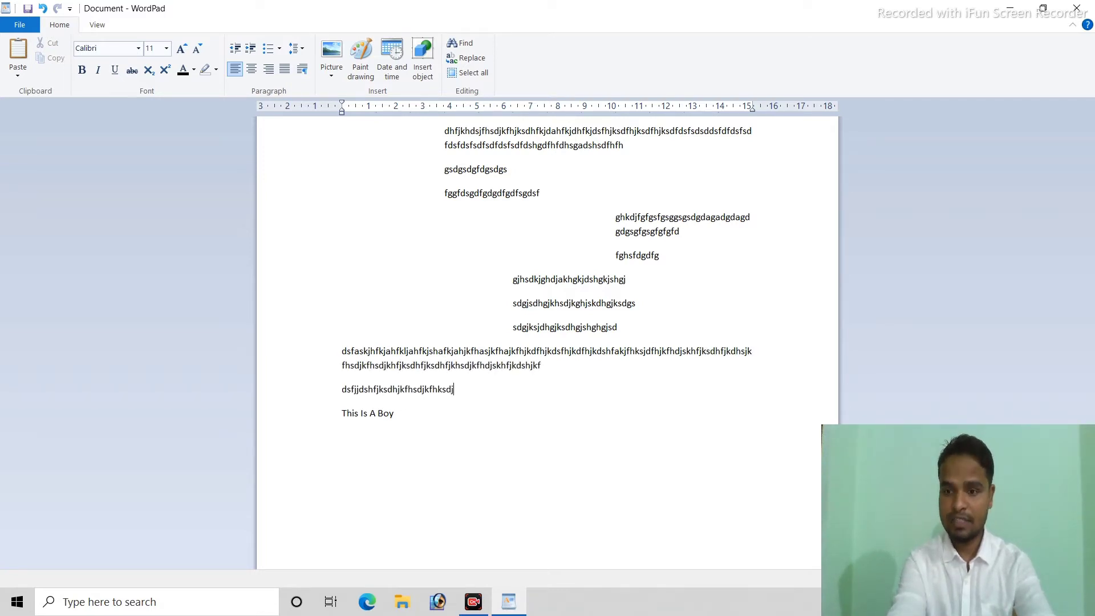
type("hfjdhfjkhdjkfhjsdf")
key("Return")
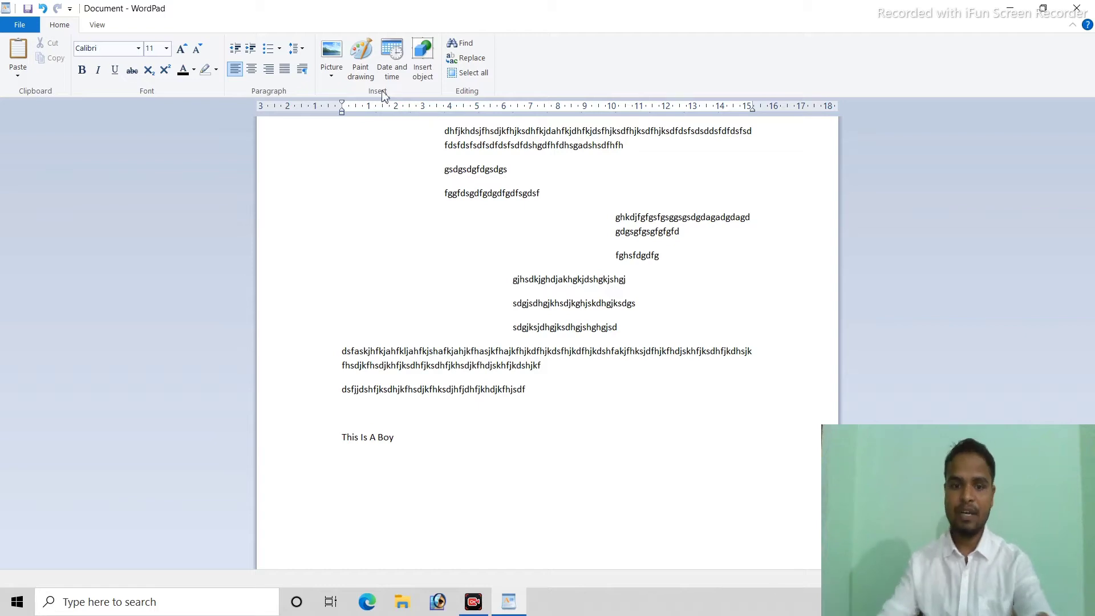
Increase the empty line's indent by five levels and enter two short paragraphs of random letters above "This Is A Boy"
left_click(254, 50)
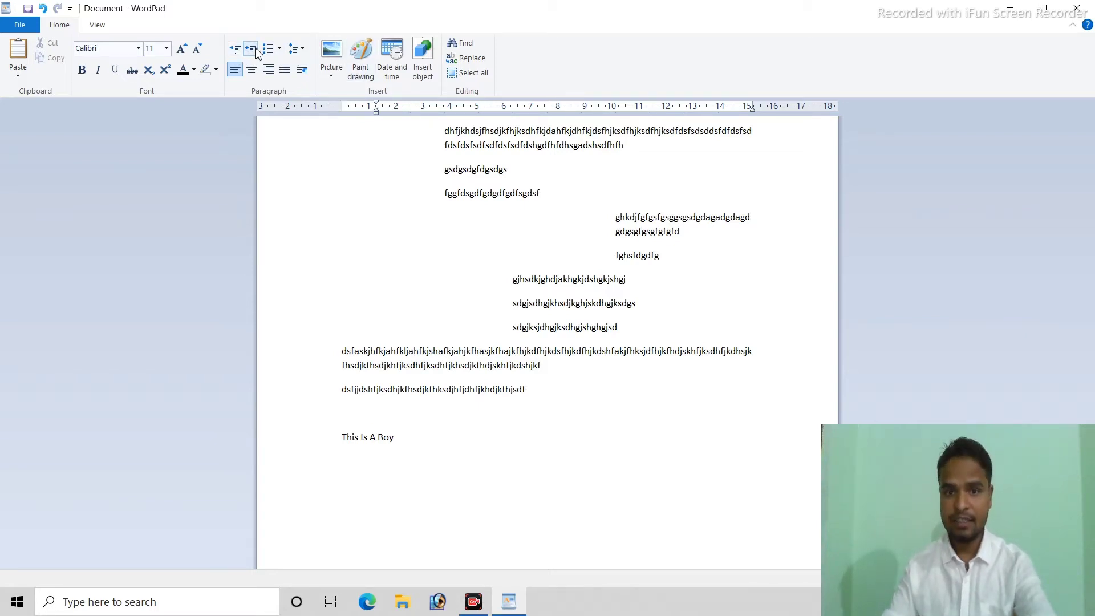
left_click(256, 52)
left_click(256, 53)
left_click(256, 53)
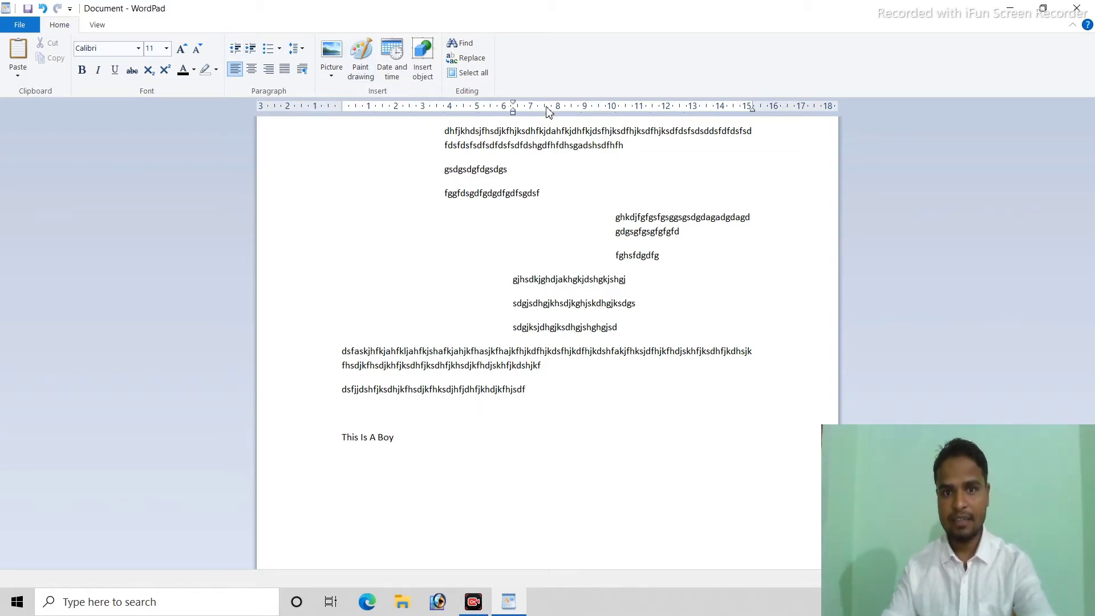
type("dsfjdkhfkja")
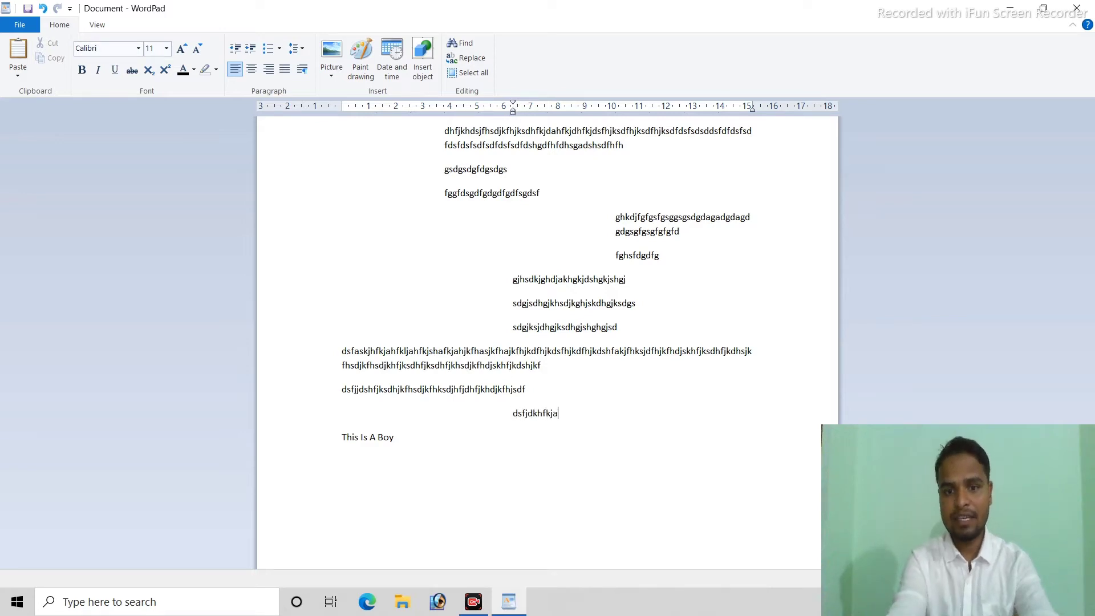
type("hfkjashjkfsa")
key("Return")
type("safjkashfjkhasjkfhajkhfj")
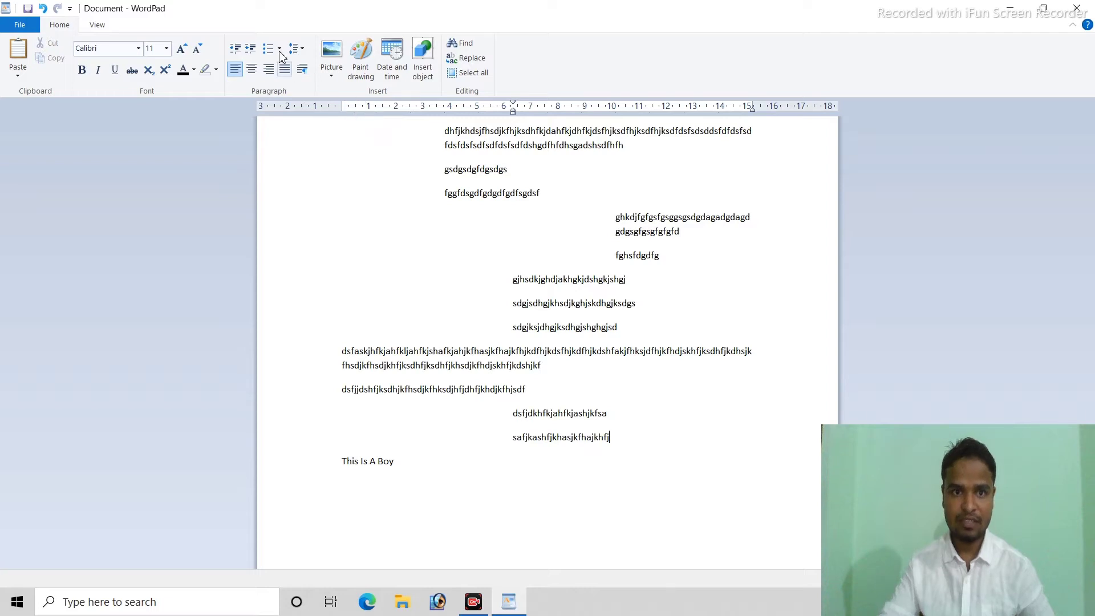
Decrease the second indented paragraph's indent all the way to the 0 cm margin and append more random letters to it
left_click(233, 53)
left_click(233, 52)
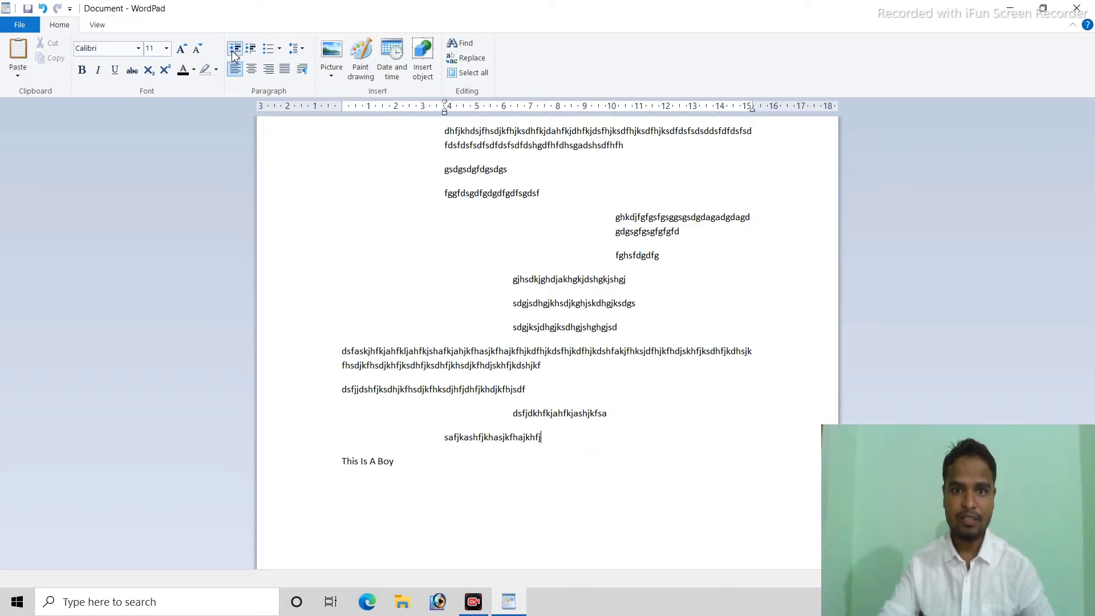
left_click(233, 52)
left_click(234, 53)
left_click(233, 52)
type("gfjdlkfjgkfg")
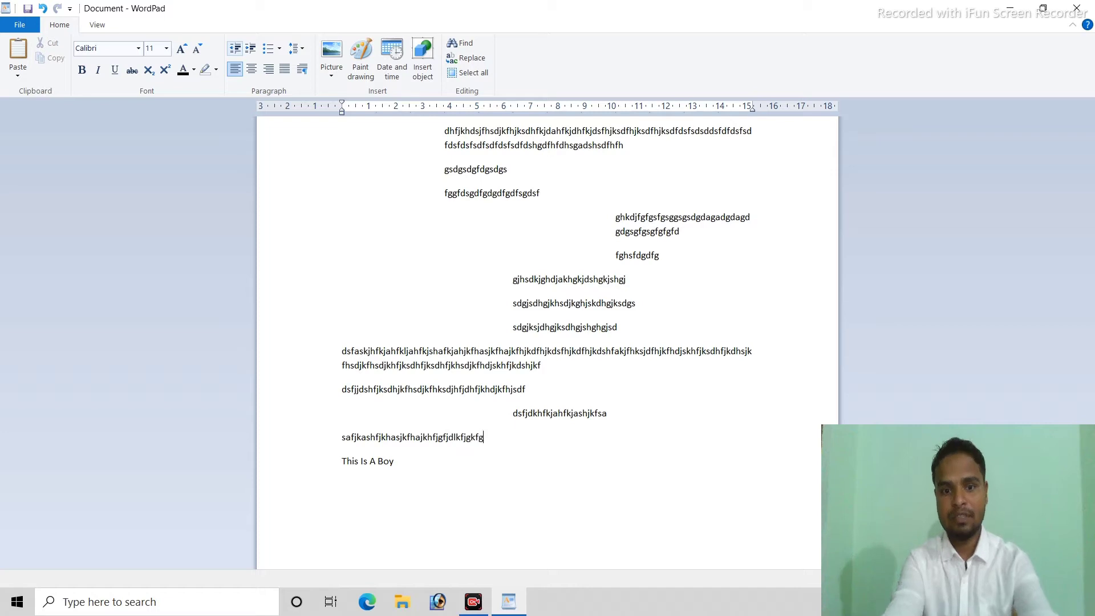
Add another paragraph of random letters at the 0 cm margin, followed by a new empty line
key("Return")
type("gjksldjgklsdjklgjsdklj")
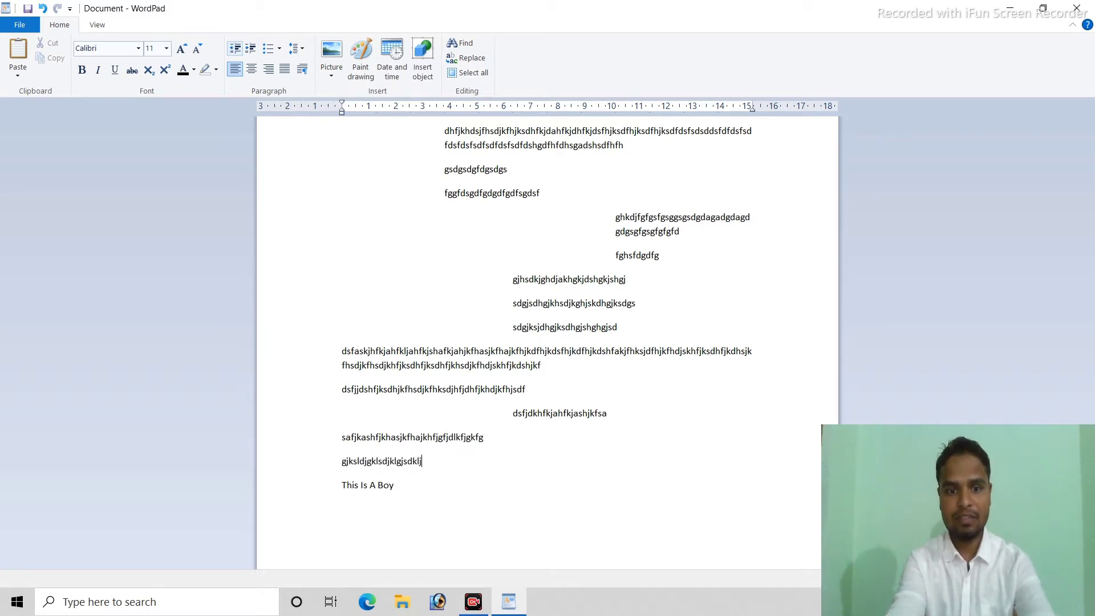
type("dksg")
key("Return")
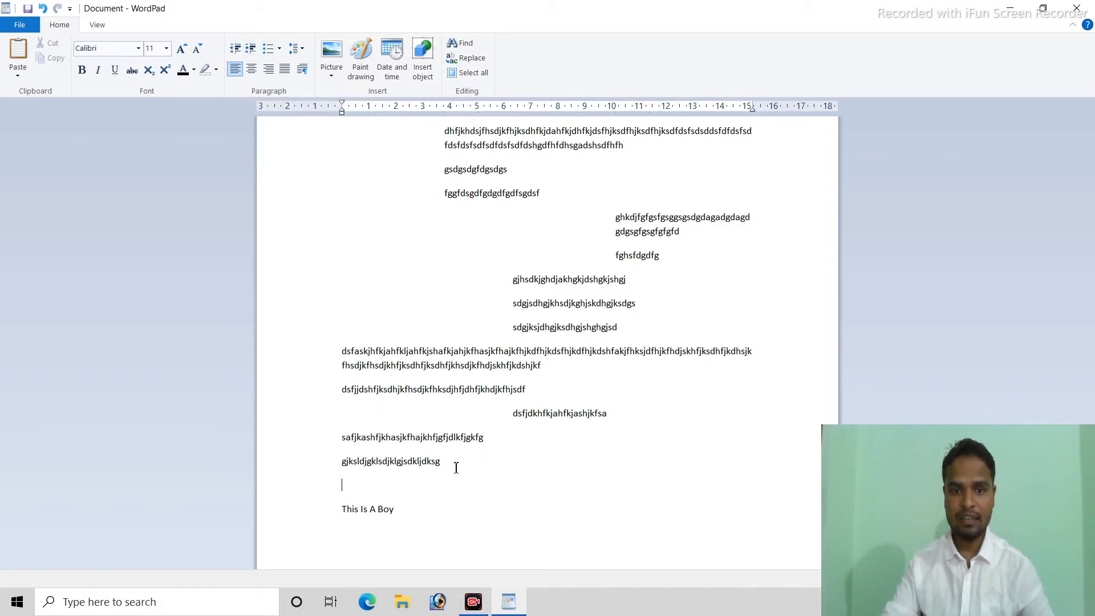
Delete all filler paragraphs and the "This Is A Boy" line so the document is empty
left_click_drag(456, 468, 261, 114)
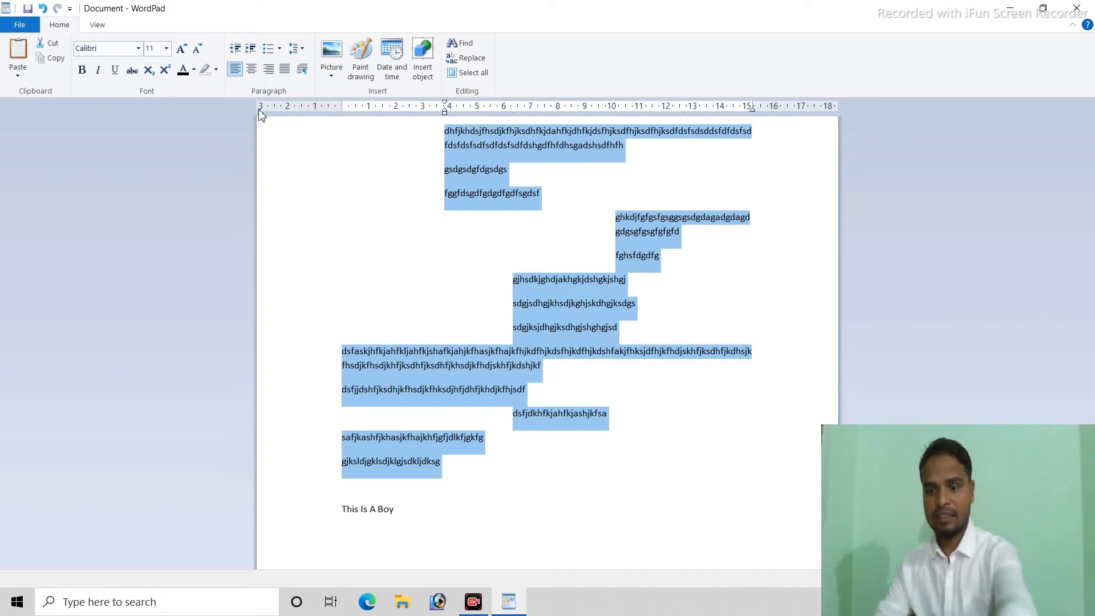
key("Delete")
left_click_drag(406, 149, 291, 139)
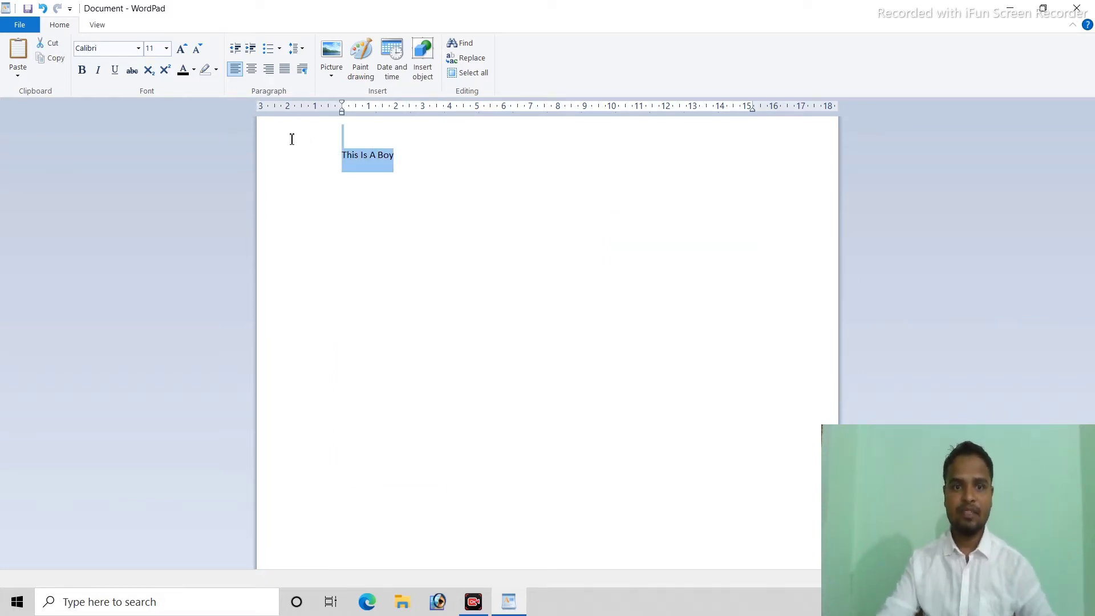
key("Delete")
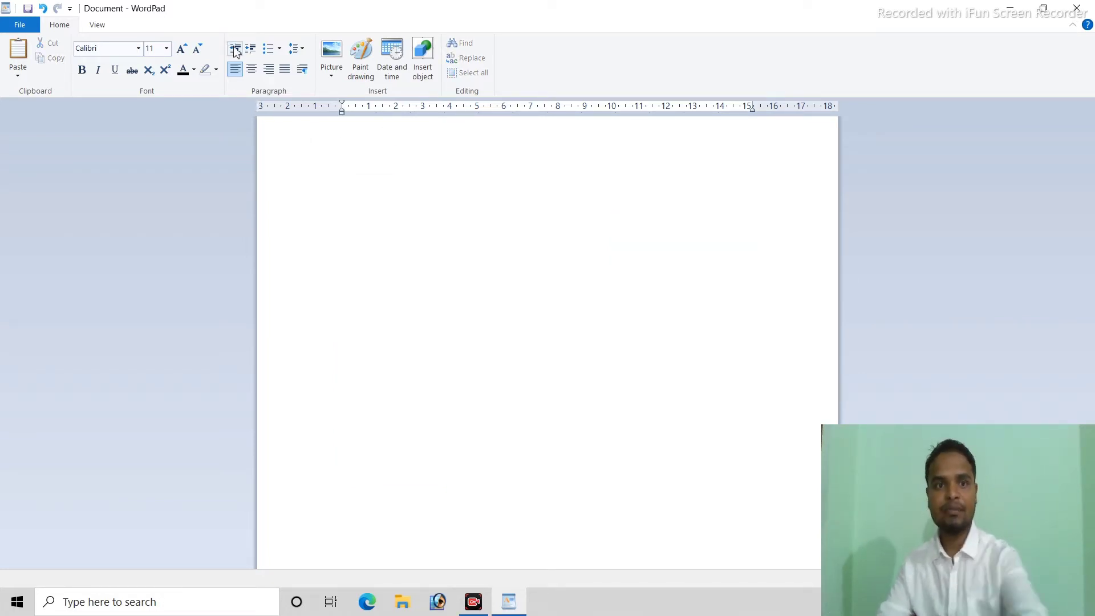
left_click(280, 50)
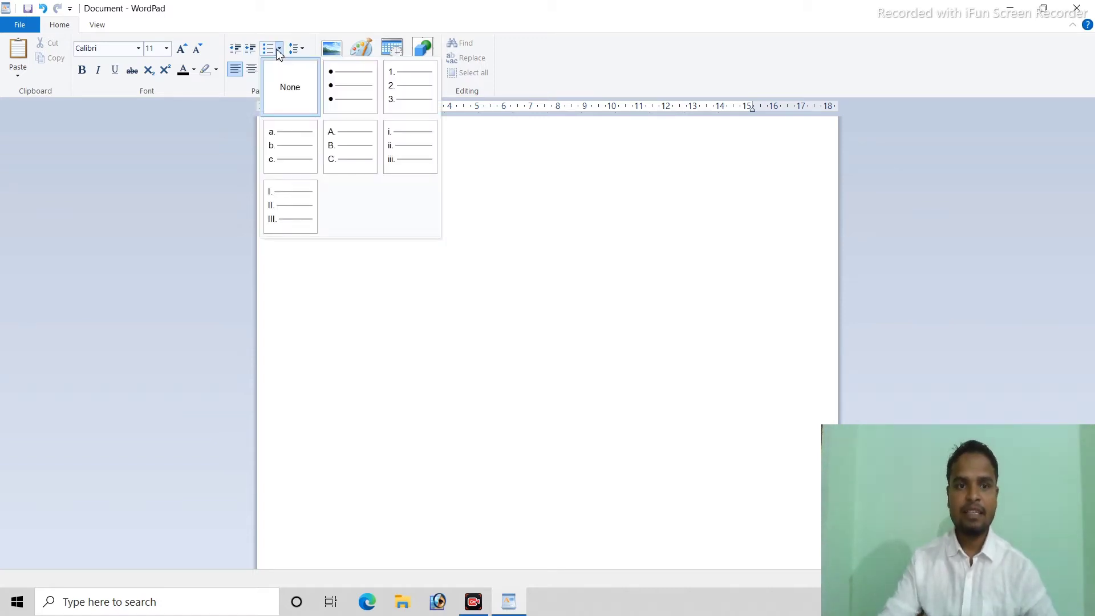
left_click(279, 53)
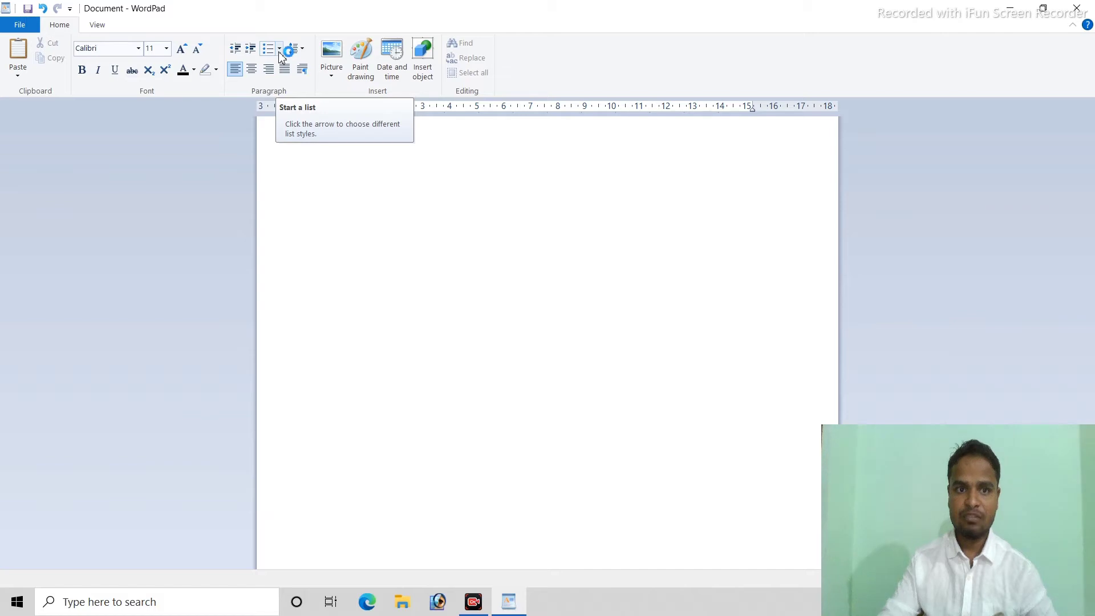
left_click(279, 51)
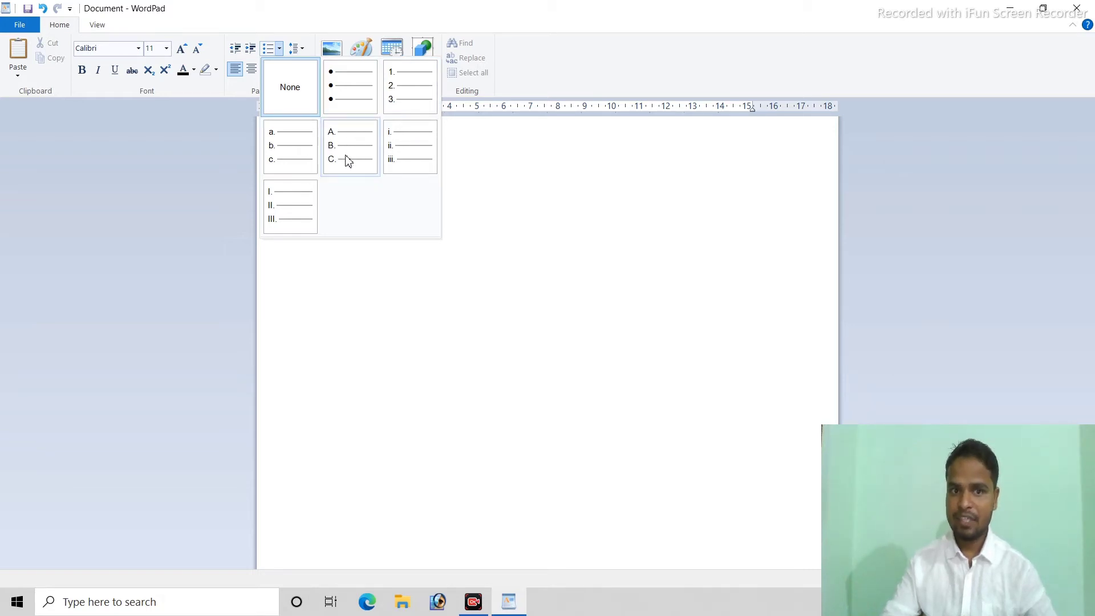
left_click(479, 274)
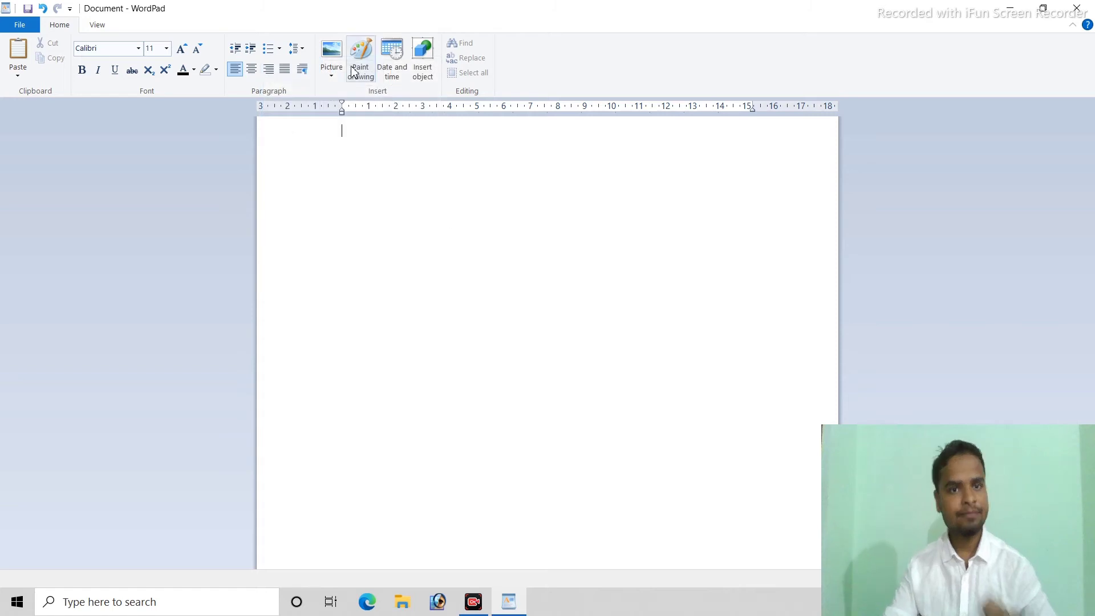
left_click(281, 53)
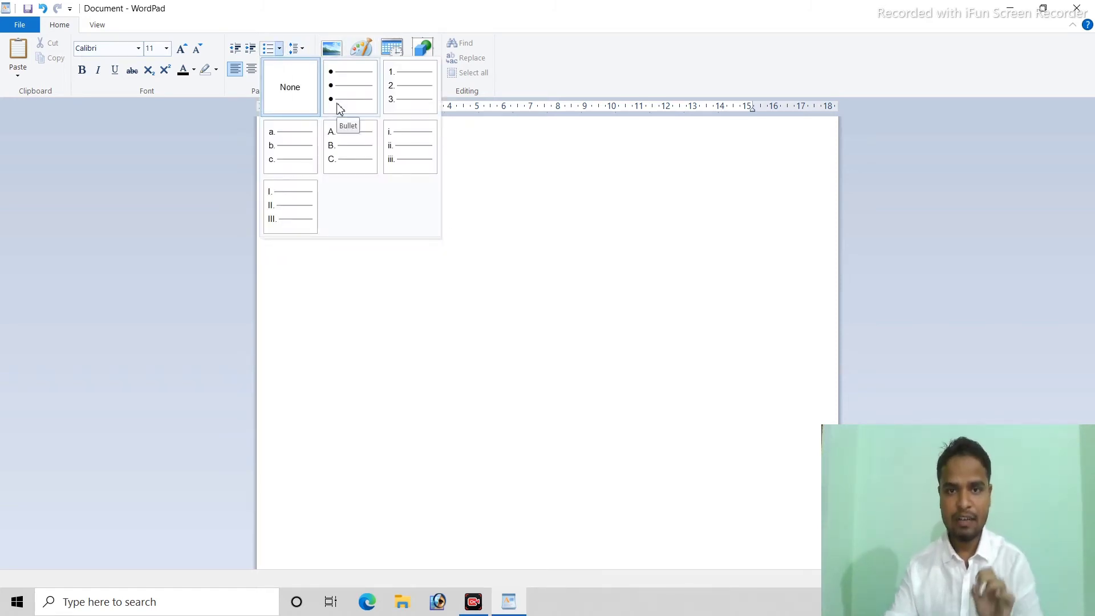
left_click(470, 291)
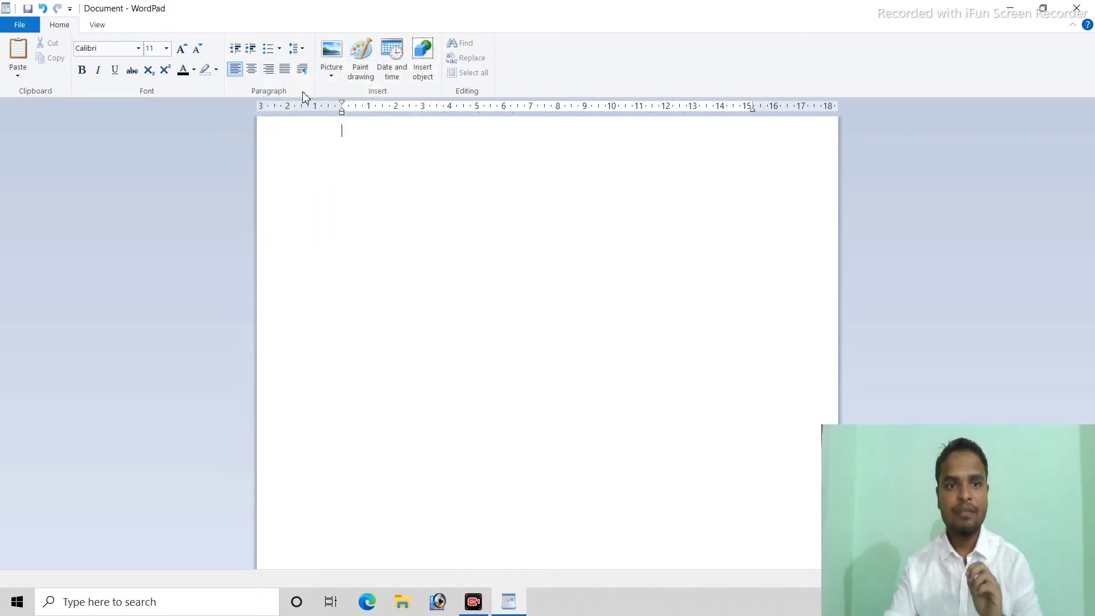
Start a list in the Bullet style on the empty page and enter four items of random letters
left_click(279, 50)
left_click(351, 100)
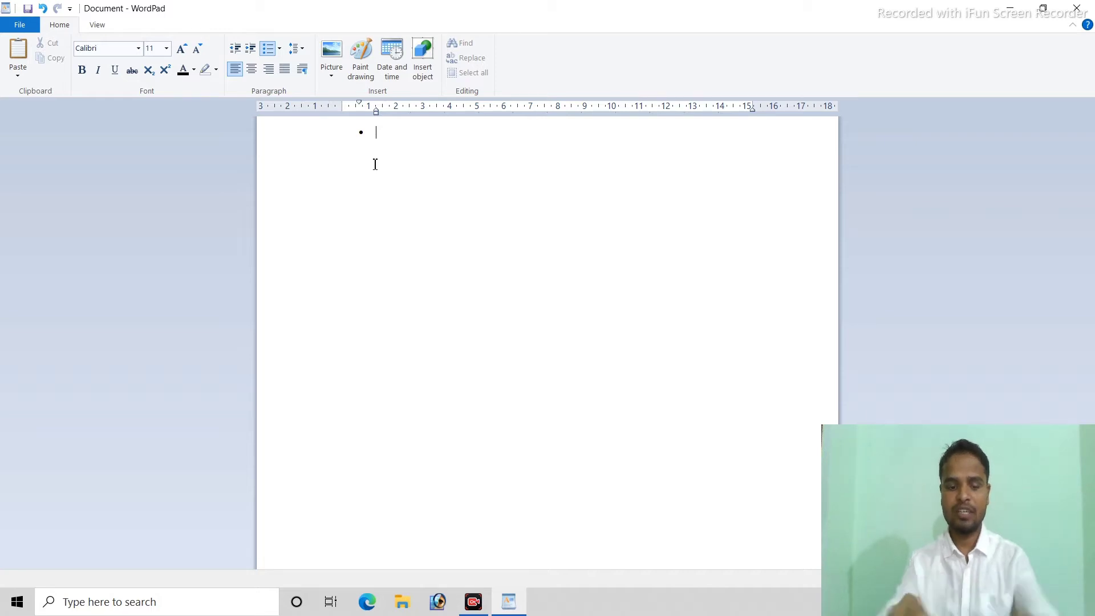
type("ewktweoiutewik")
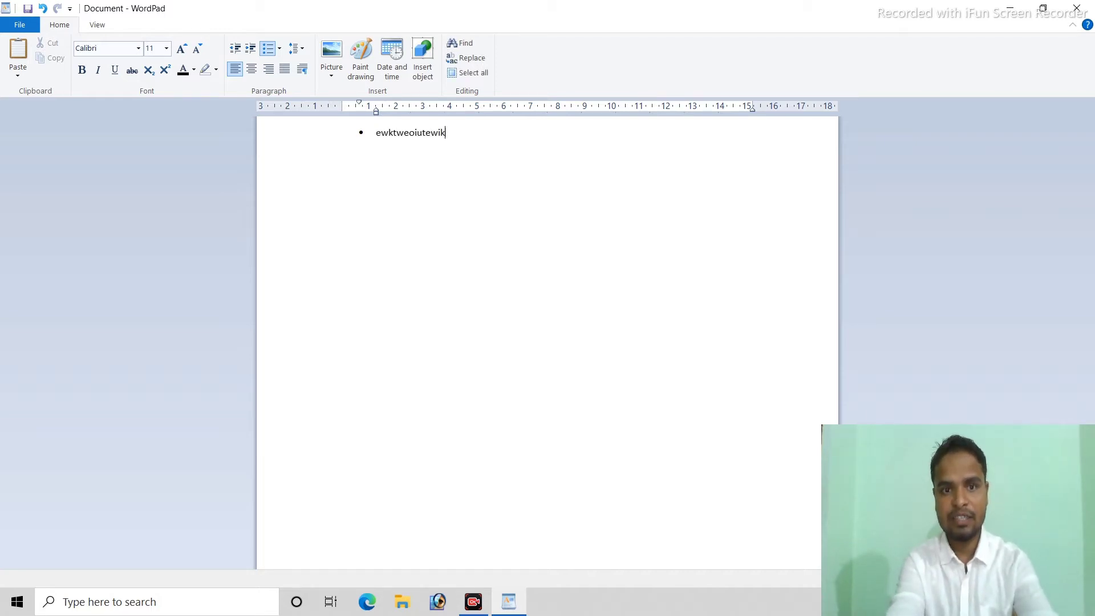
type("jhdgjhdskjghsdlkgahewtuioer")
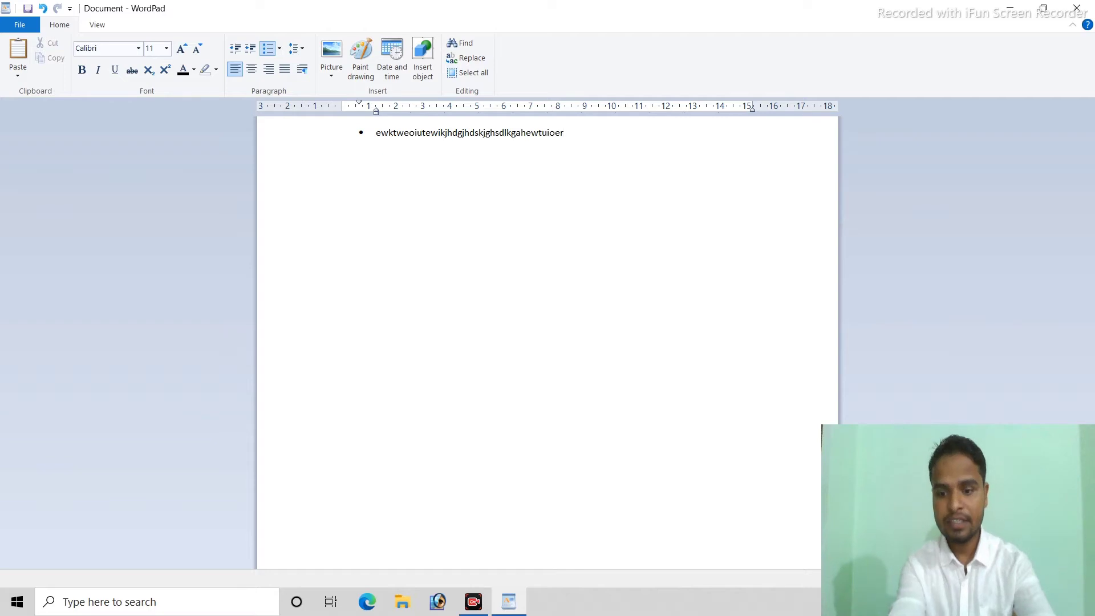
type(" jdhgksdjghkjdsghkjsdhg")
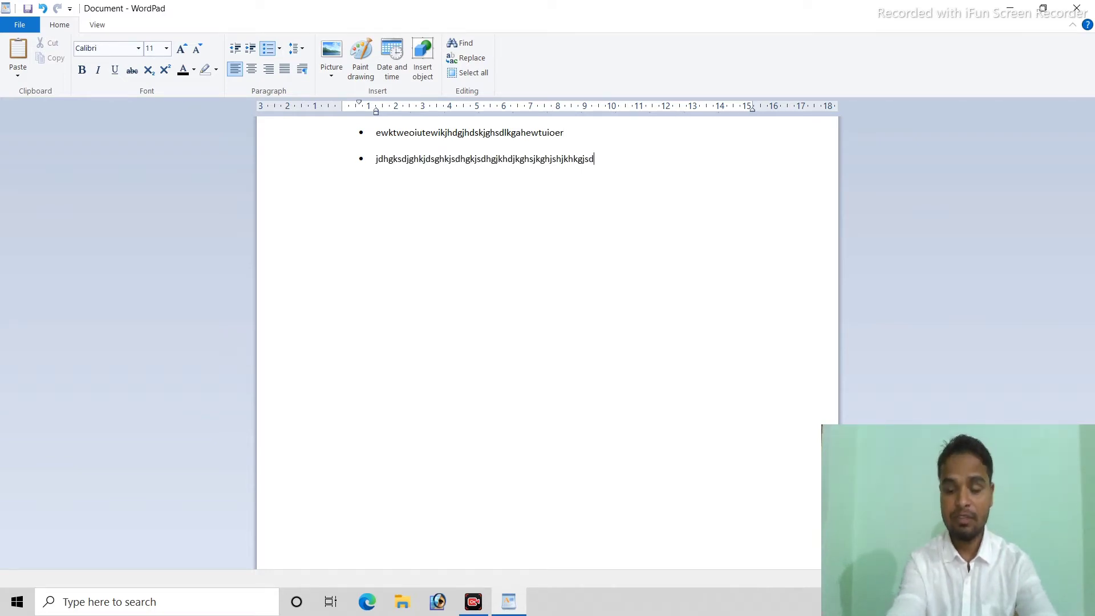
key("Return")
type("jsgkjdhgkjdshgjkdshgkjshgkjs")
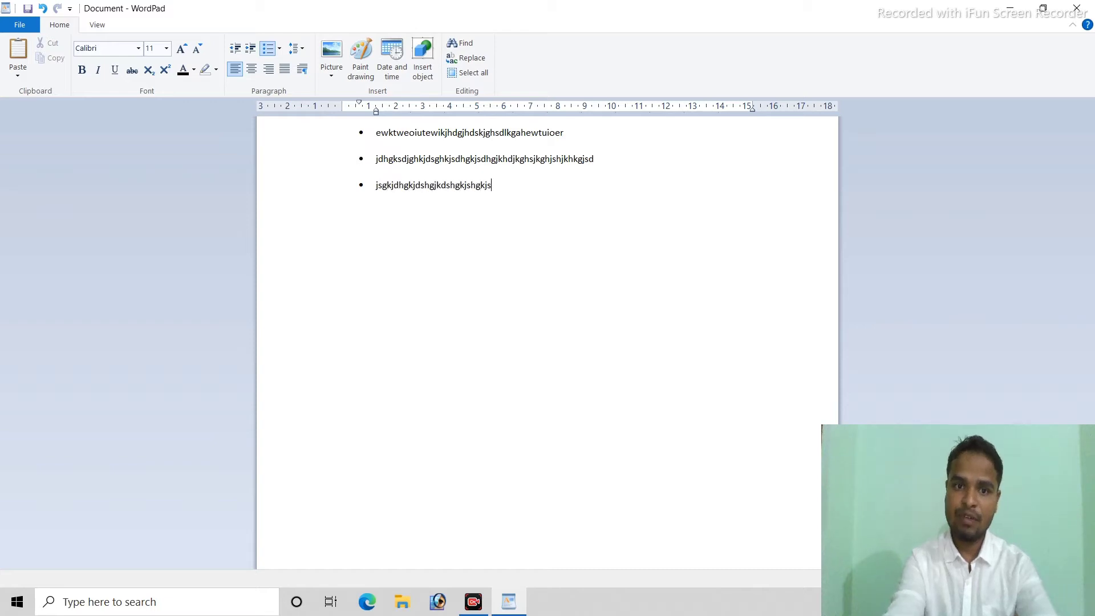
type("dhgjkshjgsdhjkgdsg sdjgkljsdlkgjsdlkgjsdklgjdslkgjsdlkjglksd")
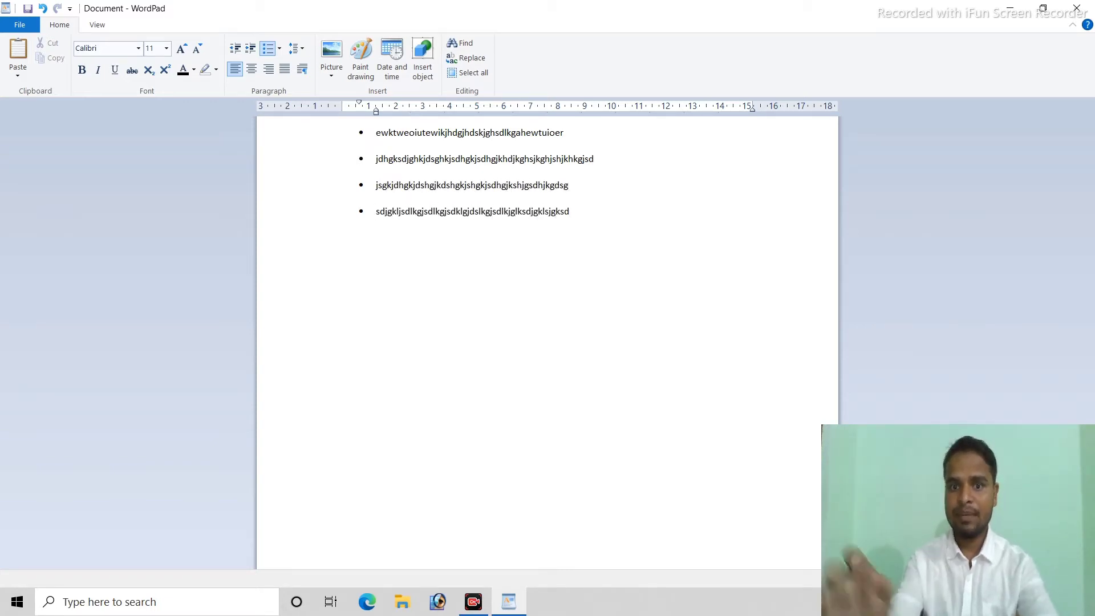
Extend the fourth bulleted item with more random letters and add two further bulleted items below it
left_click(279, 48)
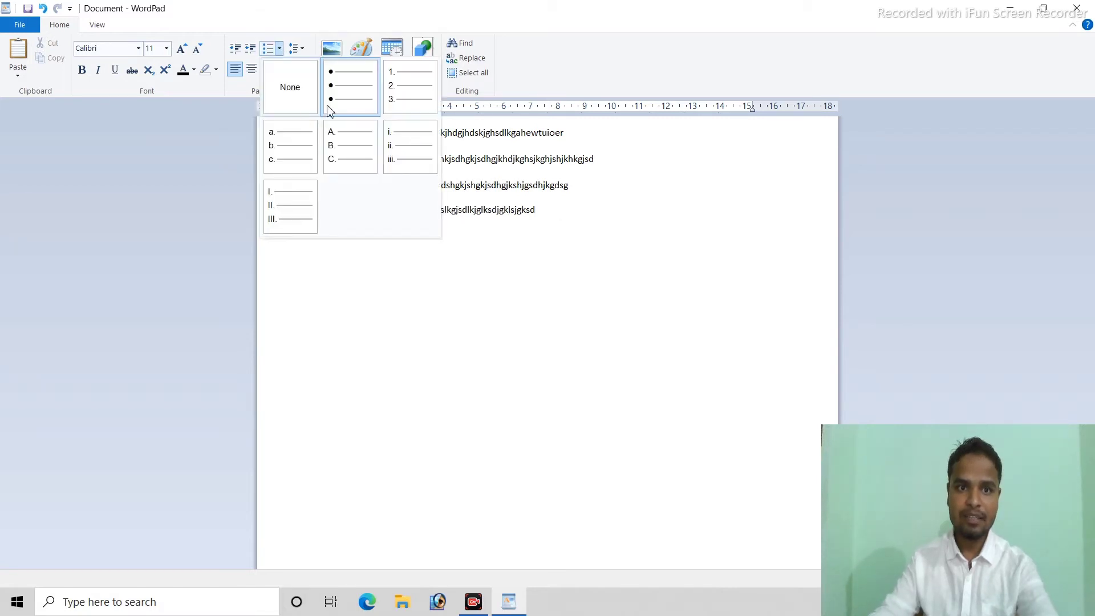
left_click(458, 296)
type("jgklsjgksdfasjkfhs")
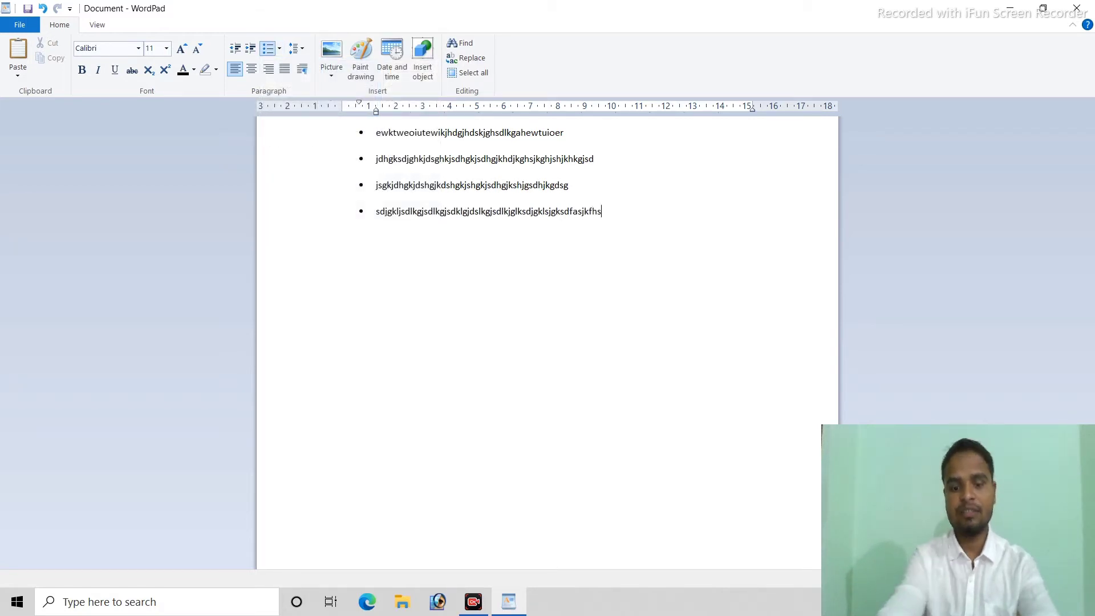
type("djf fjsdlkjflksdjfklsdjfklsdjflkdsjfklsdjfklsdjfklsdjfksldjfk f")
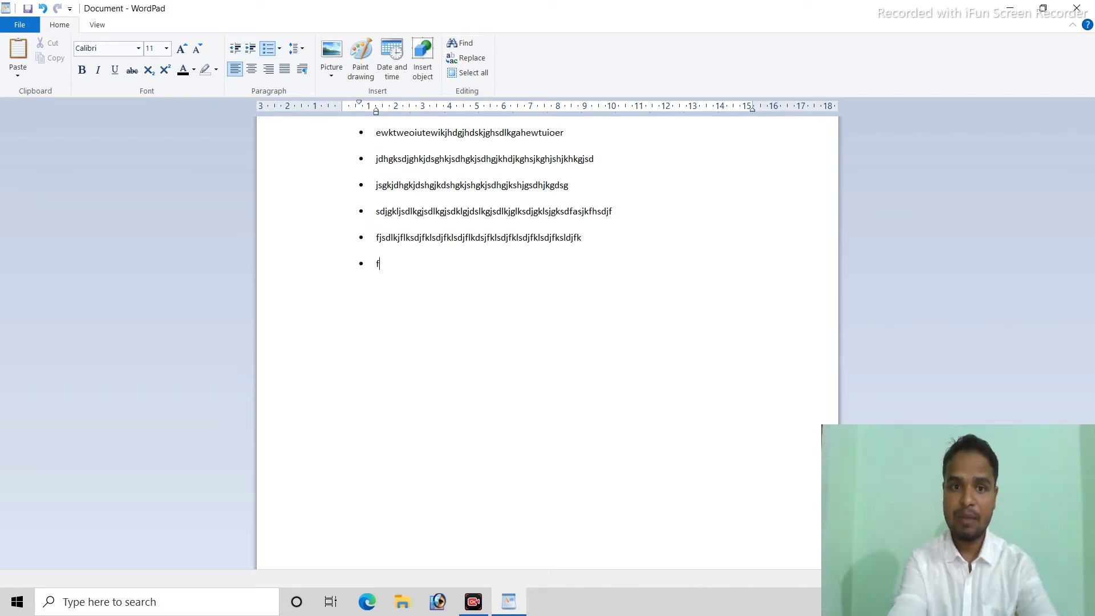
type("dsklfjsdlkfjdslkfjsdklfjdsklfjsdlkjfklsdf")
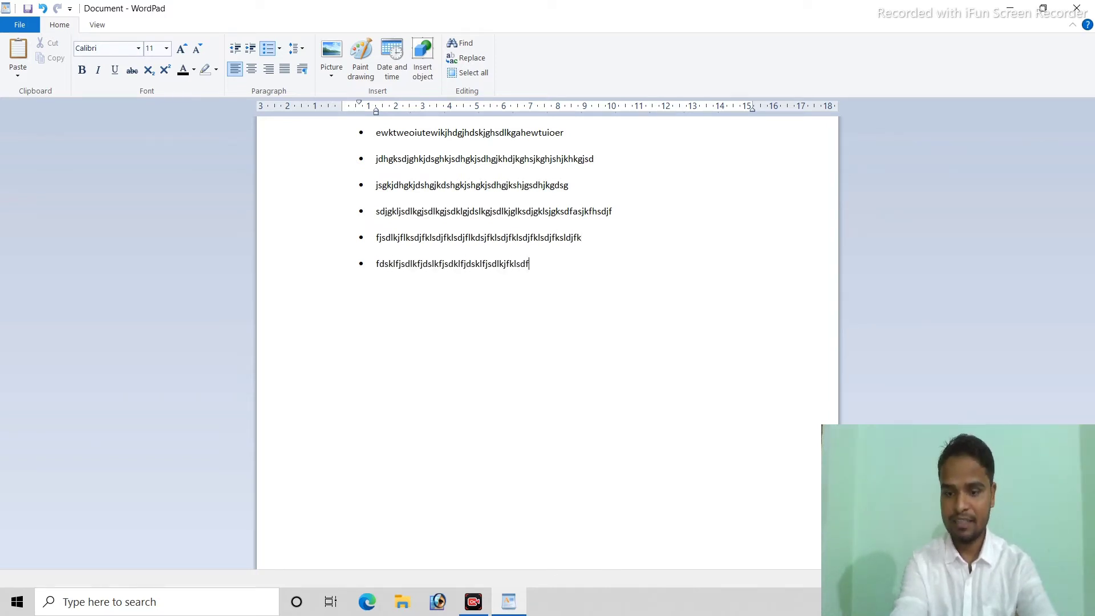
End the bulleted list with the None style and enter four plain paragraphs of random letters, followed by a new empty line
left_click(280, 52)
left_click(287, 98)
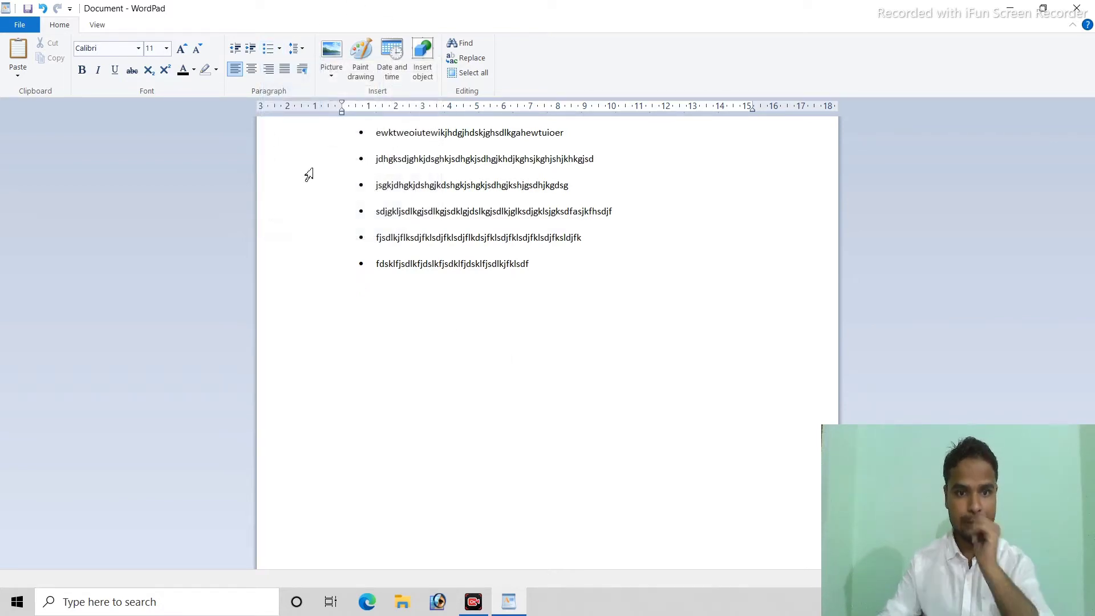
type("gsjdkhjkdsghdsjkghskjghsdjkghjkshgjkshjgs")
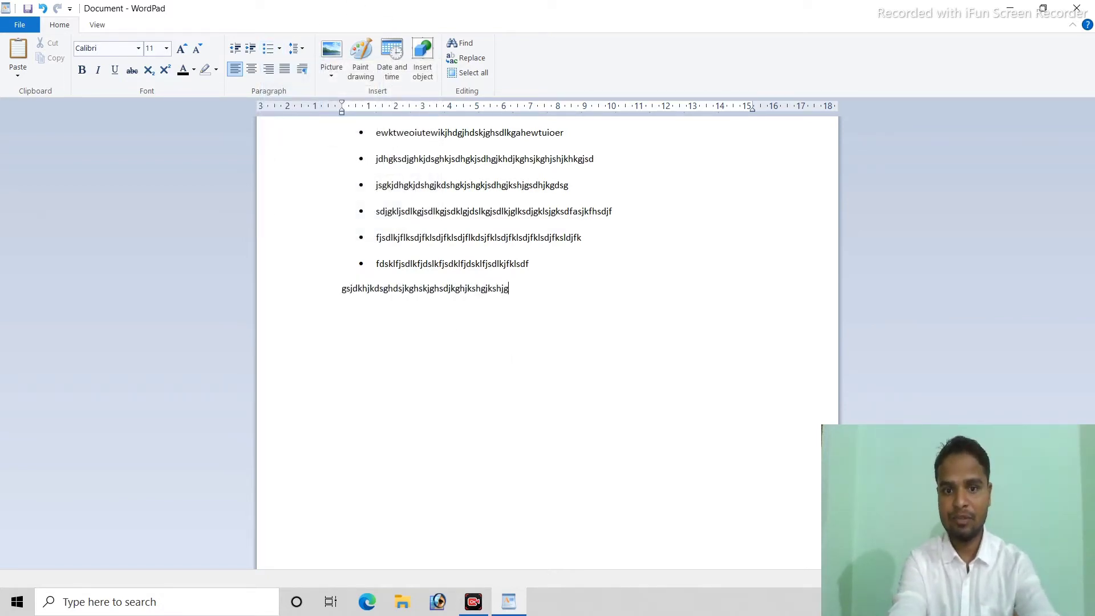
key("Return")
type("sdgfldsjgklsghjskhgskjghskjdhgkjshgjkshgjkshgjs")
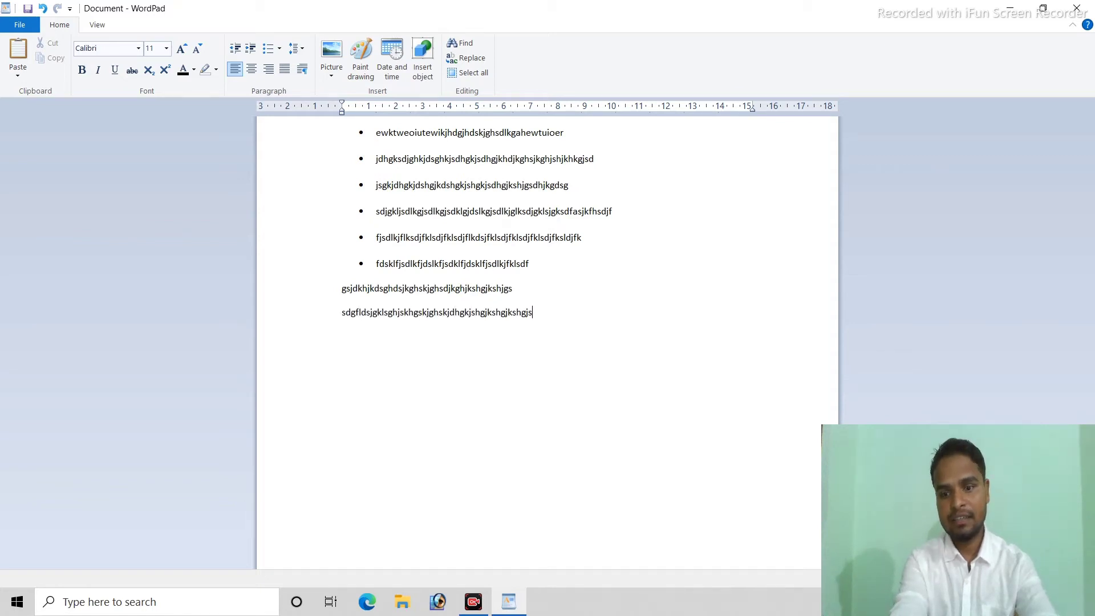
key("Return")
type("sdgfhsdjkhgkjdsfhgkjsdghjksdhgjksdhgjk")
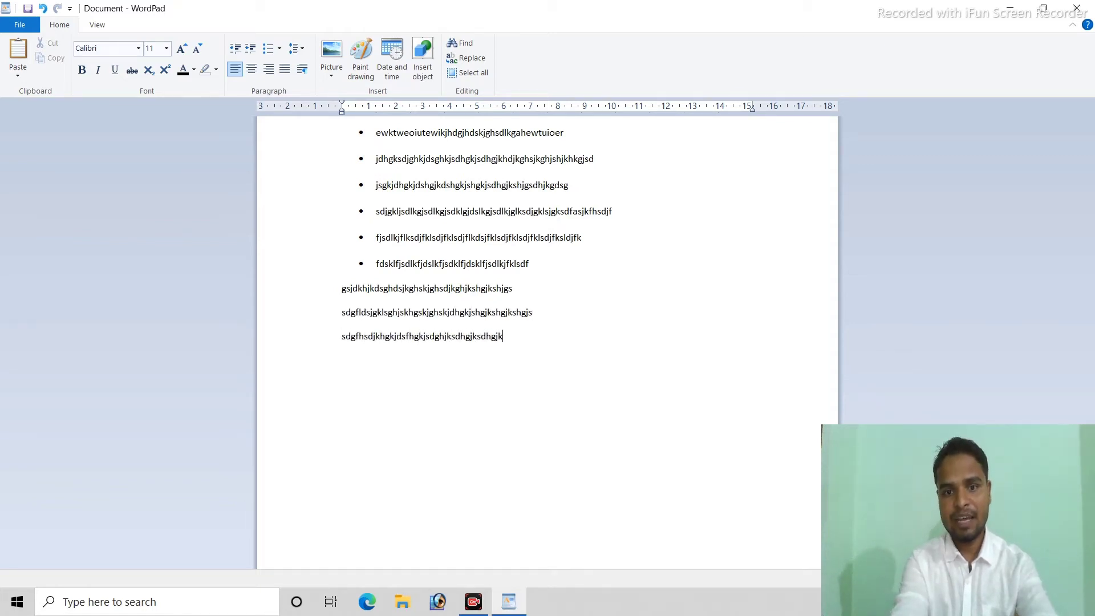
type("sdhgjkhsdjkgds sgjksdhgjkdshgkjsdhgkjdshgjksdhgjkfg")
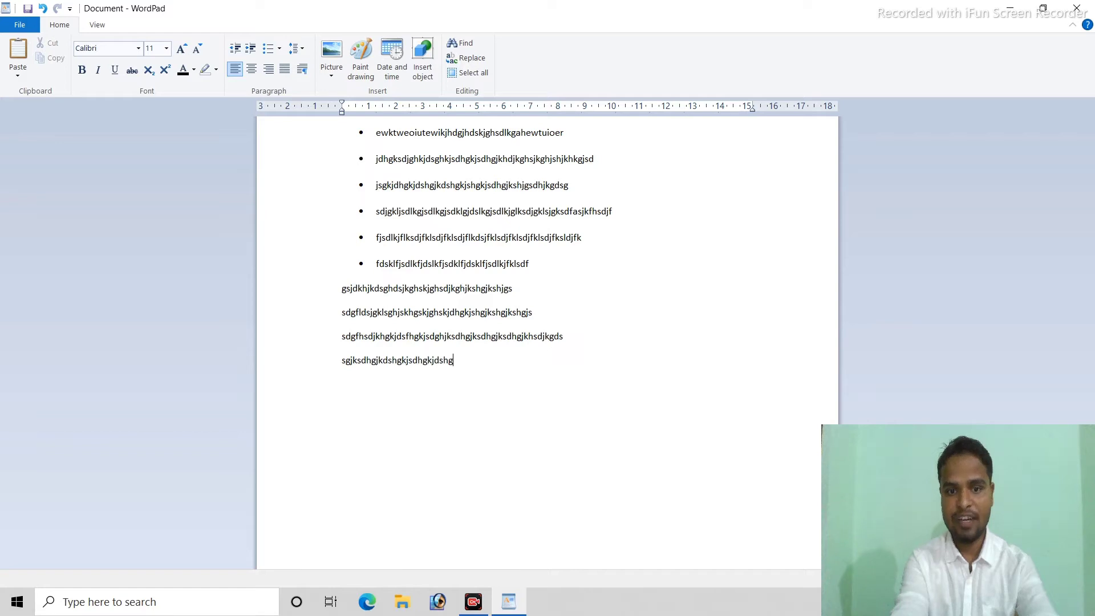
key("Return")
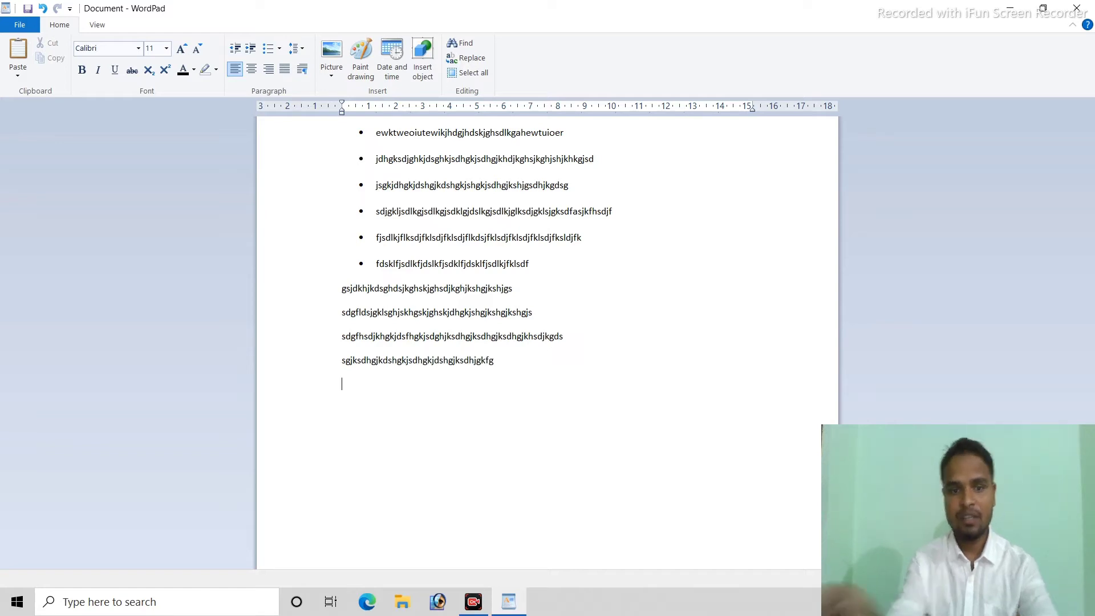
Start a list in the lowercase lettered style below the plain paragraphs and enter four items of random letters
left_click(278, 48)
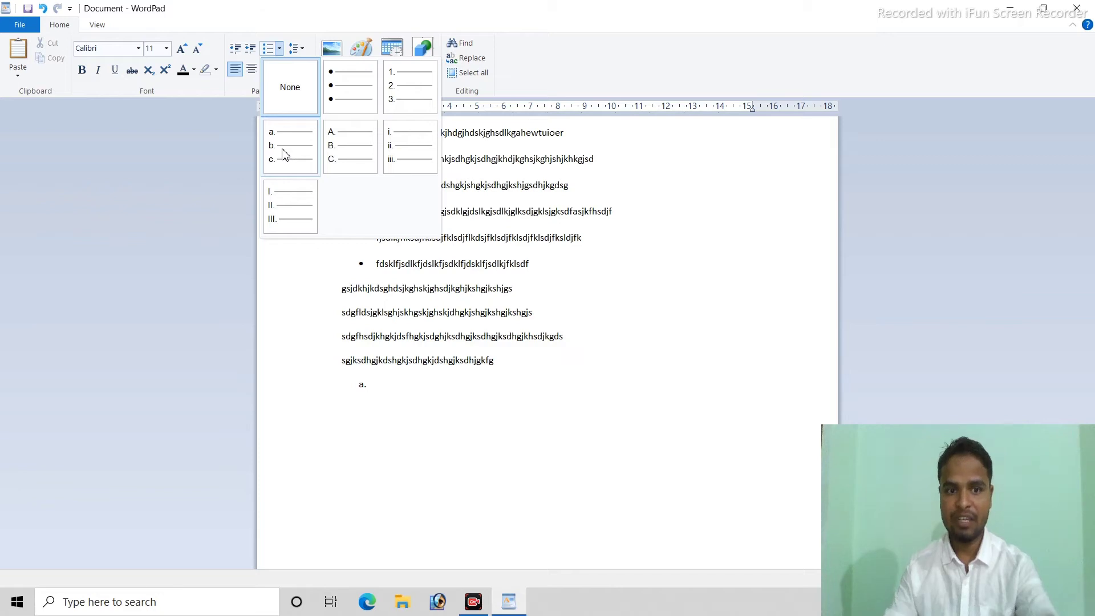
left_click(284, 154)
type("s")
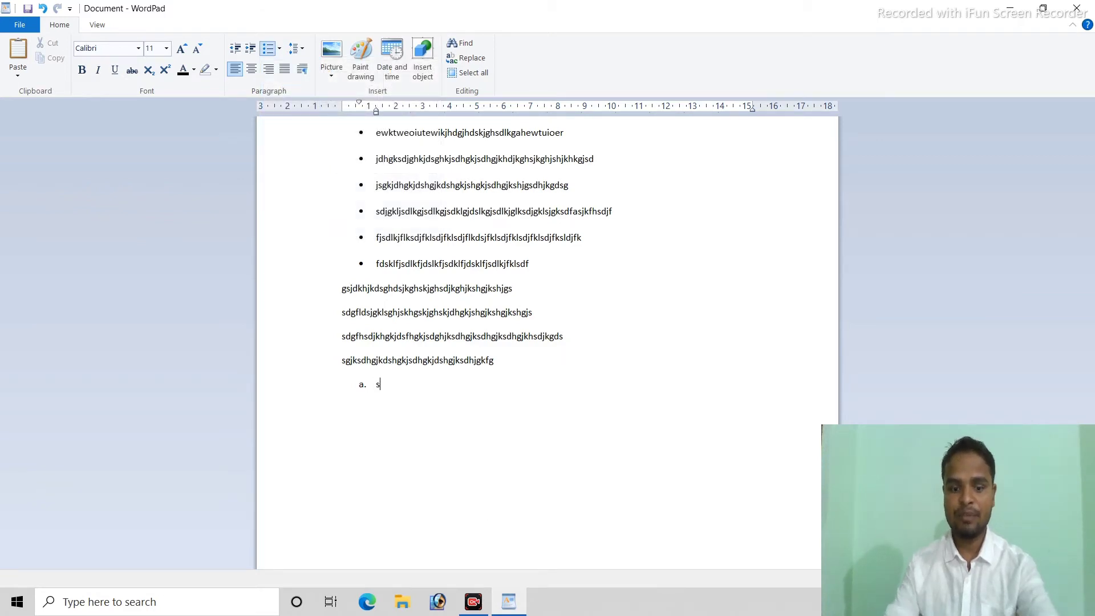
type("hgdkjsghsdjkghjkdsghakjghuroiwaufkahfkjd")
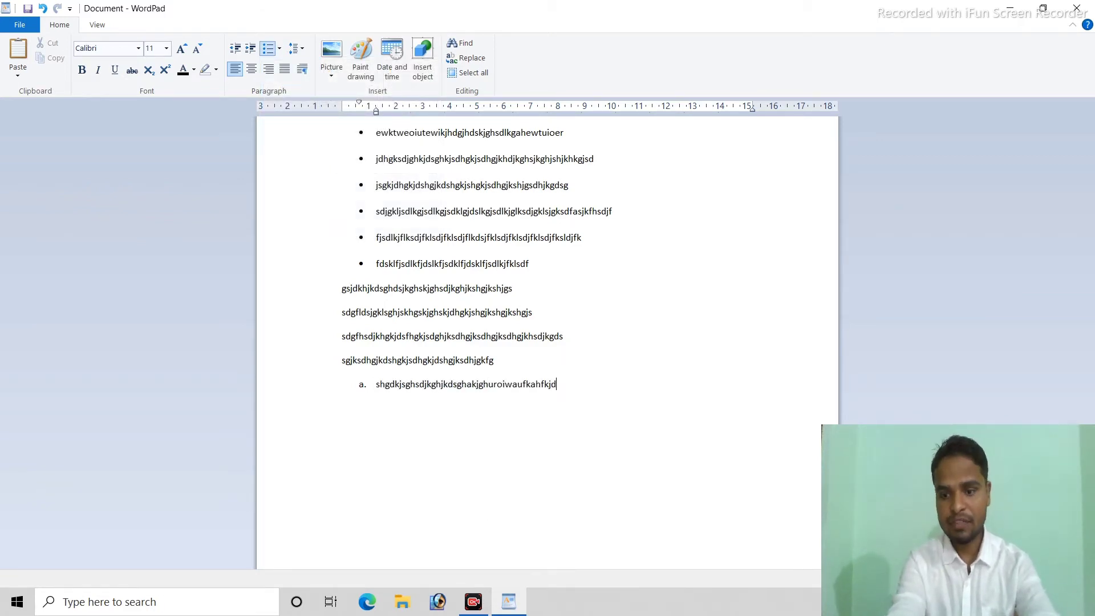
type(" dfdjhfkjsdhfjkdshfkjsdhfjksdhfjksdhfjksdh")
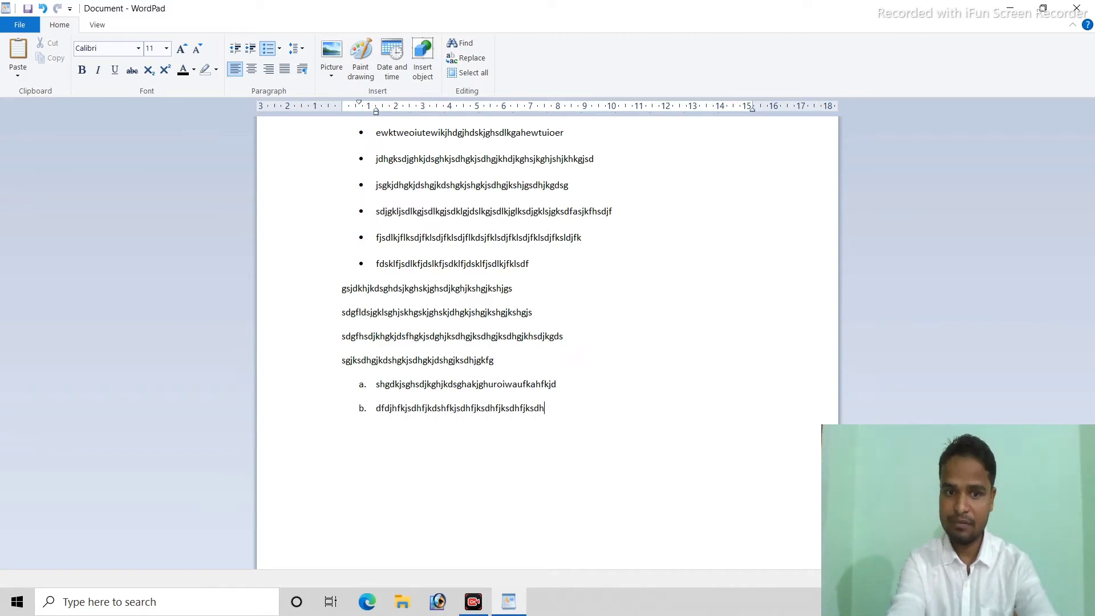
type("fj dsfjdsjhfkjsdhfjksdhfjksdhfjksdhfjksdhfjds")
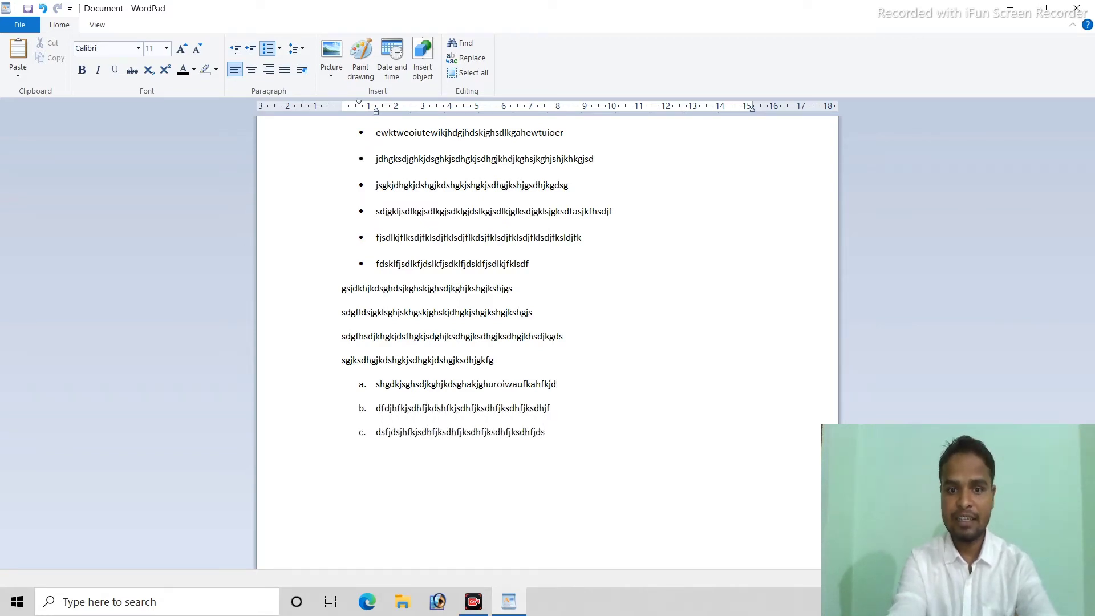
type("f sdfjklsdhfjksdhfjkhdsjkfkdlhasjkfhjakf")
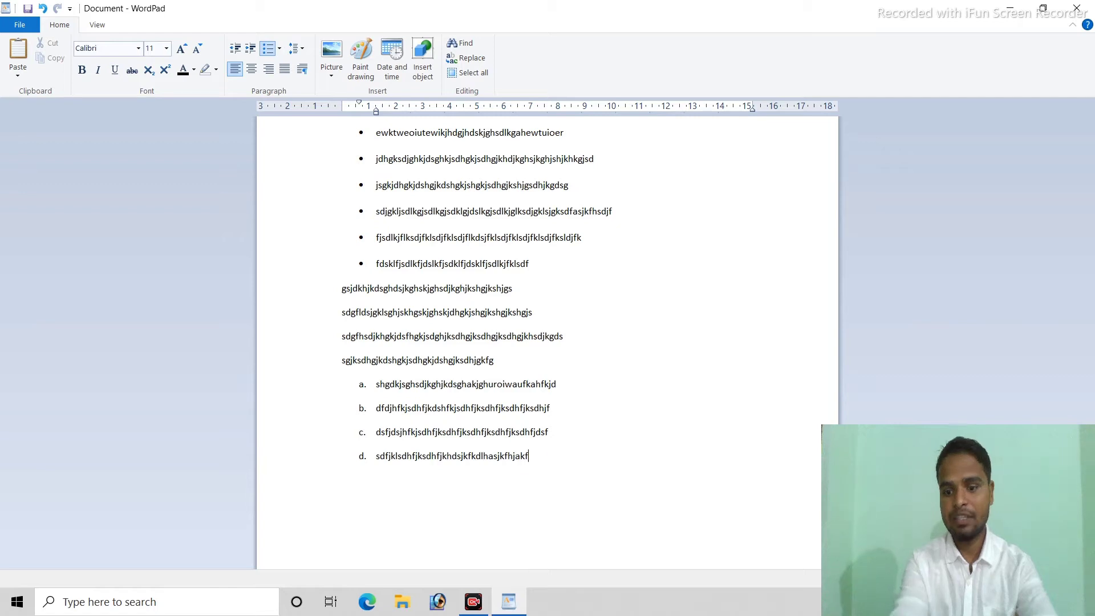
Switch the line below the lettered items to the 1, 2, 3 numbered style and enter four items of random letters
key("Return")
left_click(280, 49)
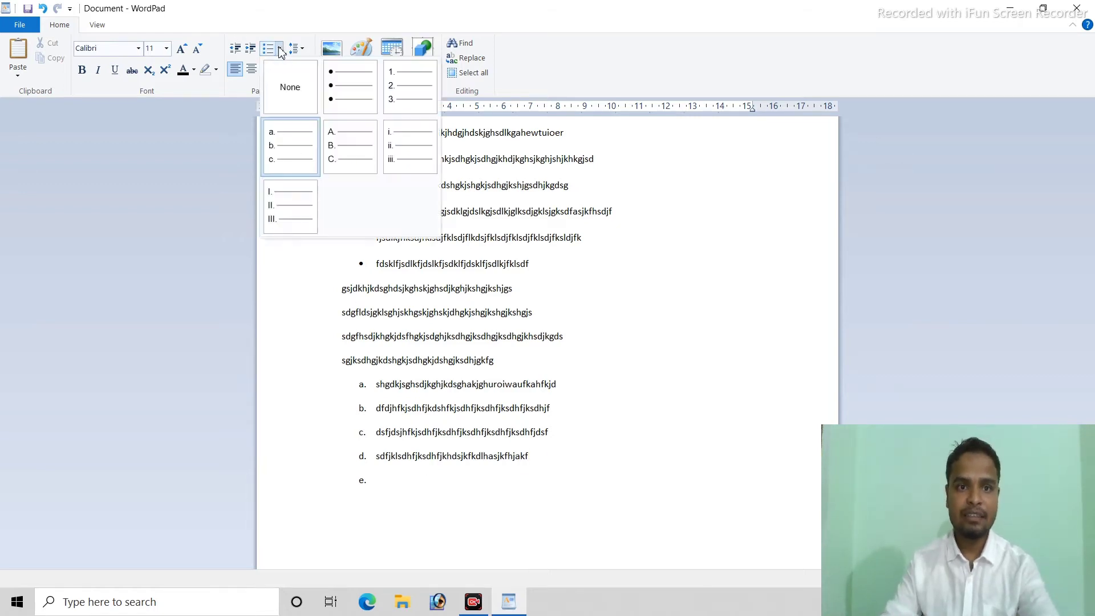
left_click(399, 110)
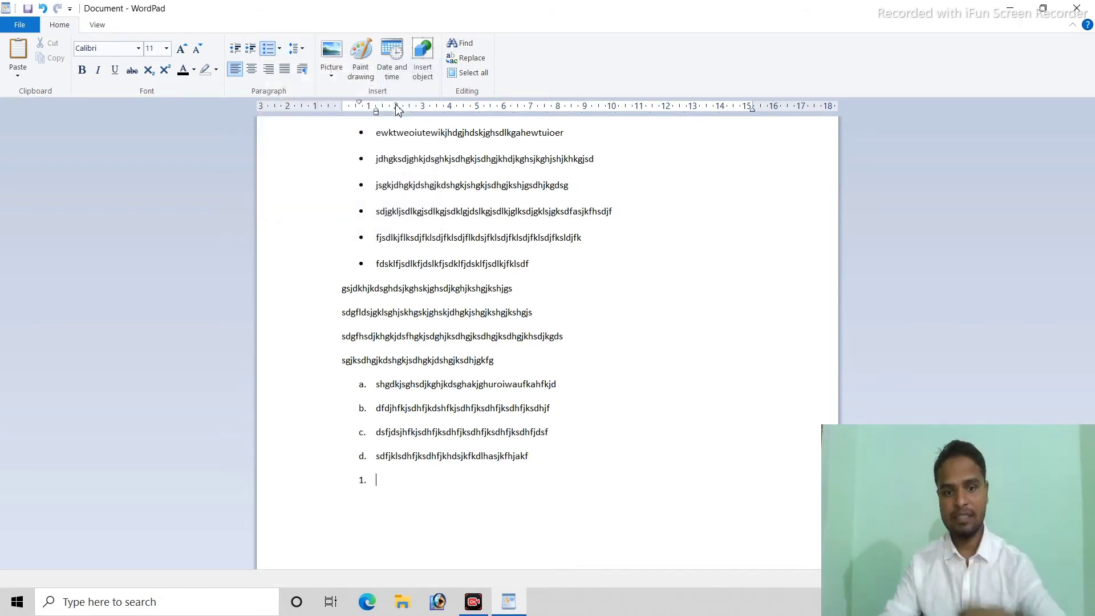
type("klfhglkjsdhgkjdshgjkdshgjksdhgjds")
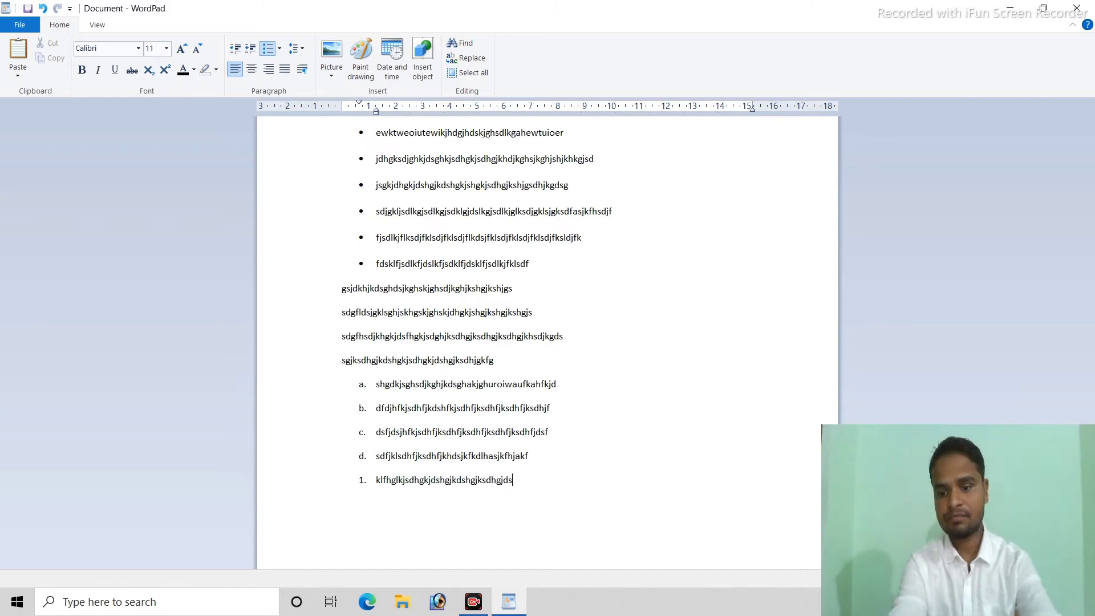
key("Return")
type("dsfgksdhgjksdhgjkdsfhgjkfhjgsdf")
key("Return")
type("sdfgjkdshgjksd")
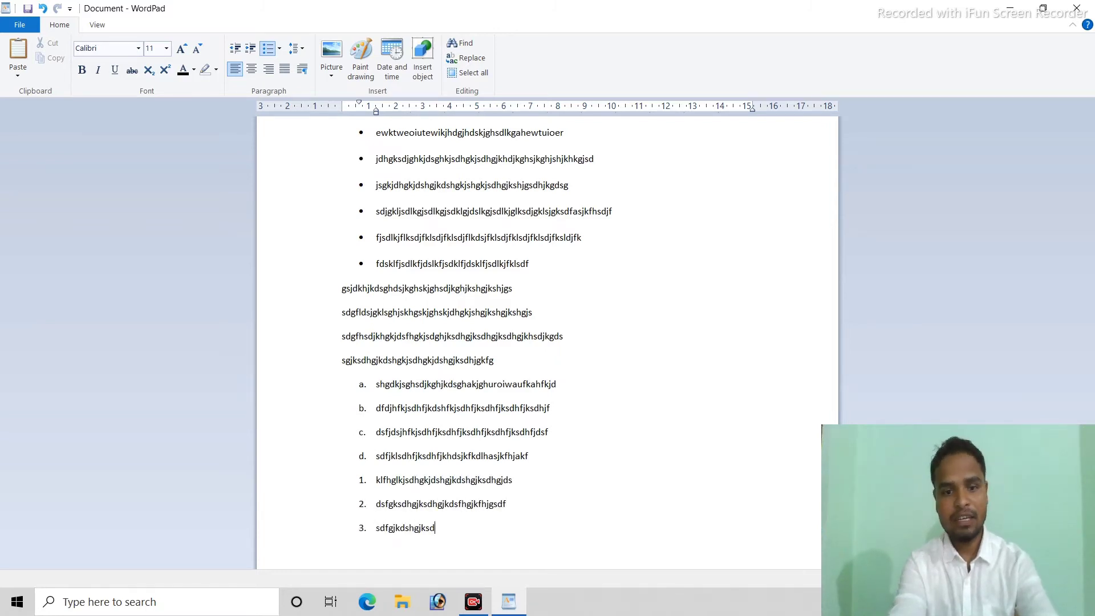
type("hgkjsdhgjksdhgkjaf ajfjkashfdjshfjkfhjsdjf")
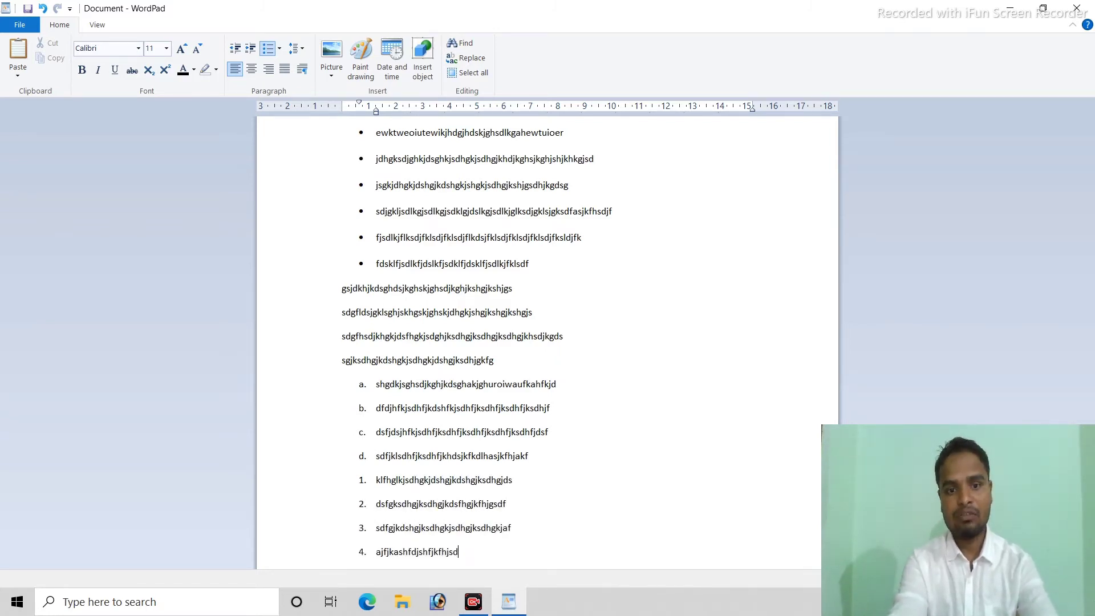
End the numbered list with the None style and enter three plain paragraphs of random letters, followed by a new empty line
key("Return")
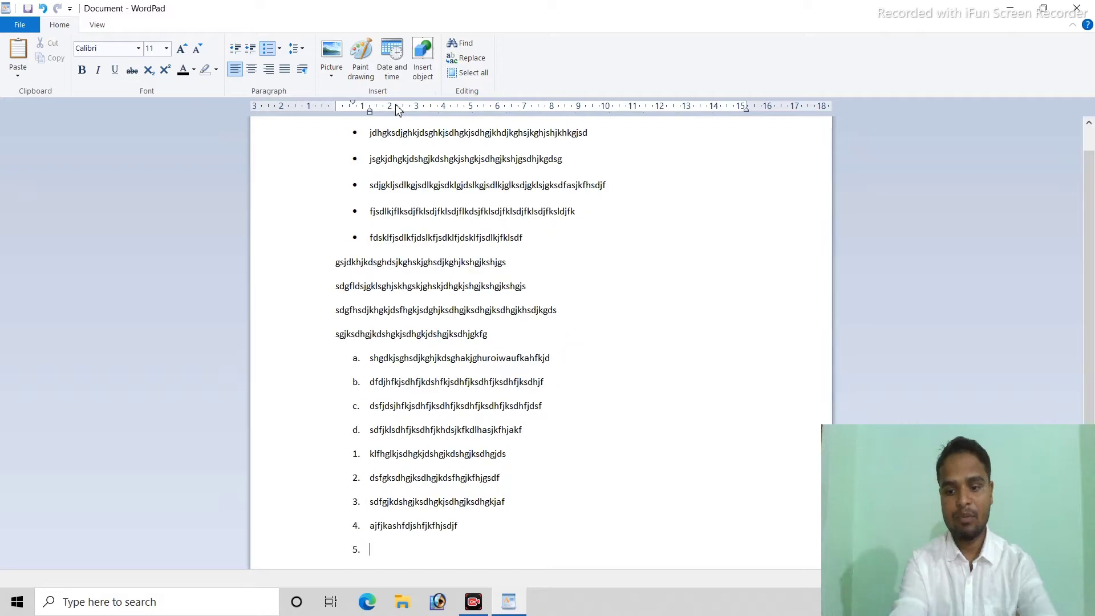
left_click(281, 51)
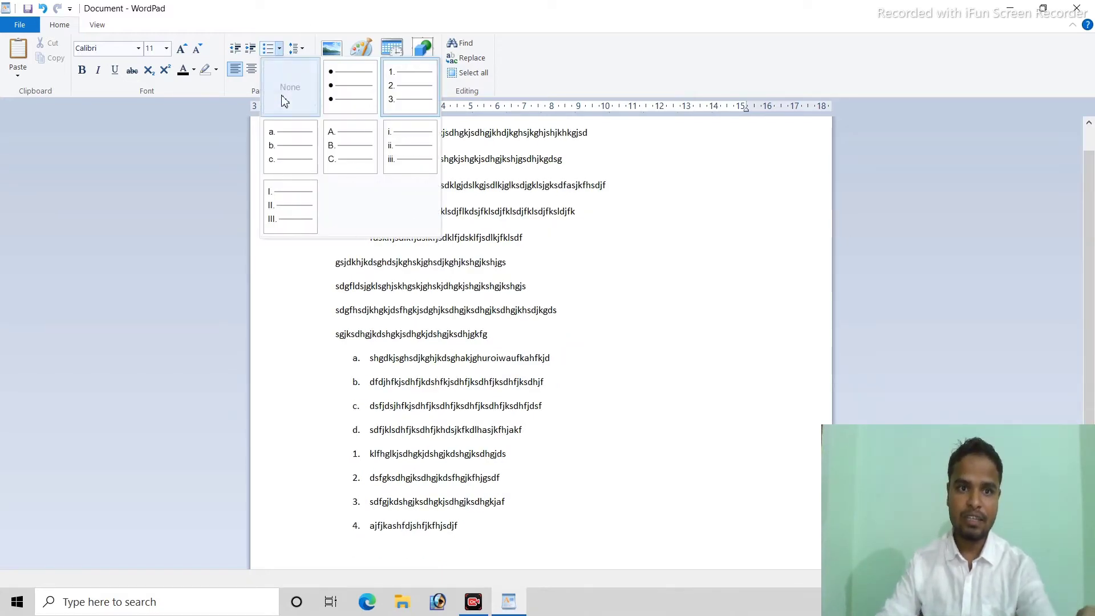
left_click(282, 97)
type("vsdjghsdoifhdafuaslfhasiofudiofuad")
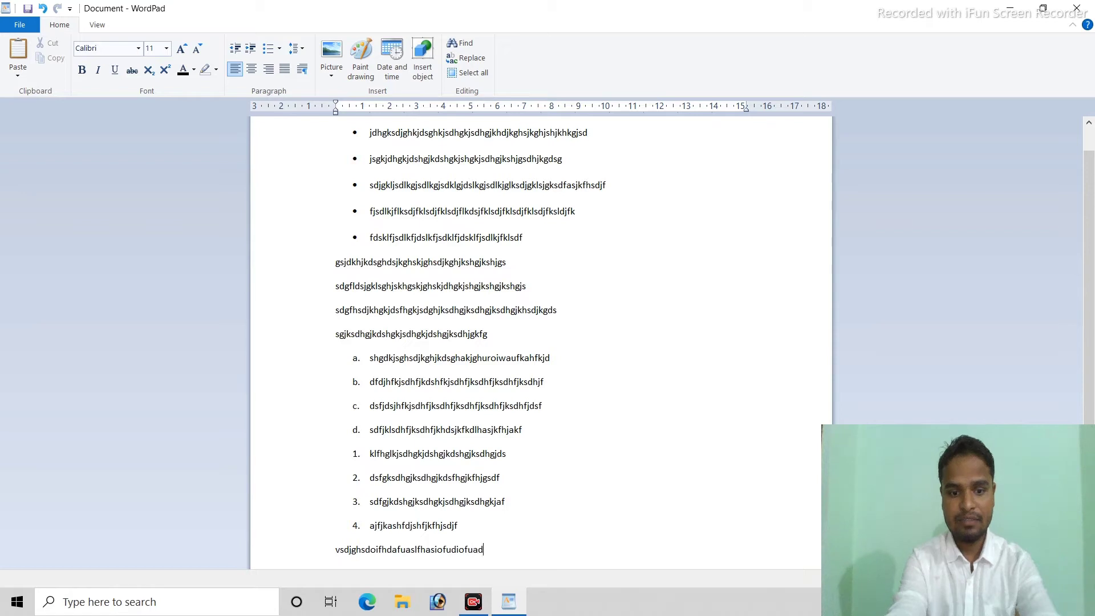
type("lkfjkhgsjkdhgdlksghlsdkhgdskjhgjkdshgjdsf")
key("Return")
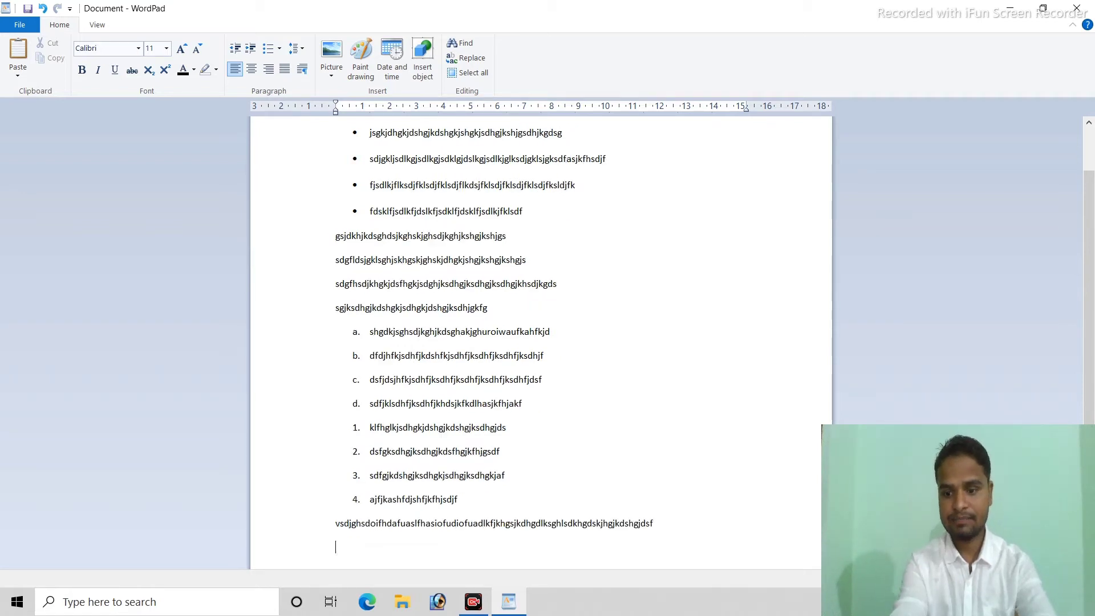
type("sdfjdsjkhfjksdhjdkshgjksdhgjkdshjkgsd")
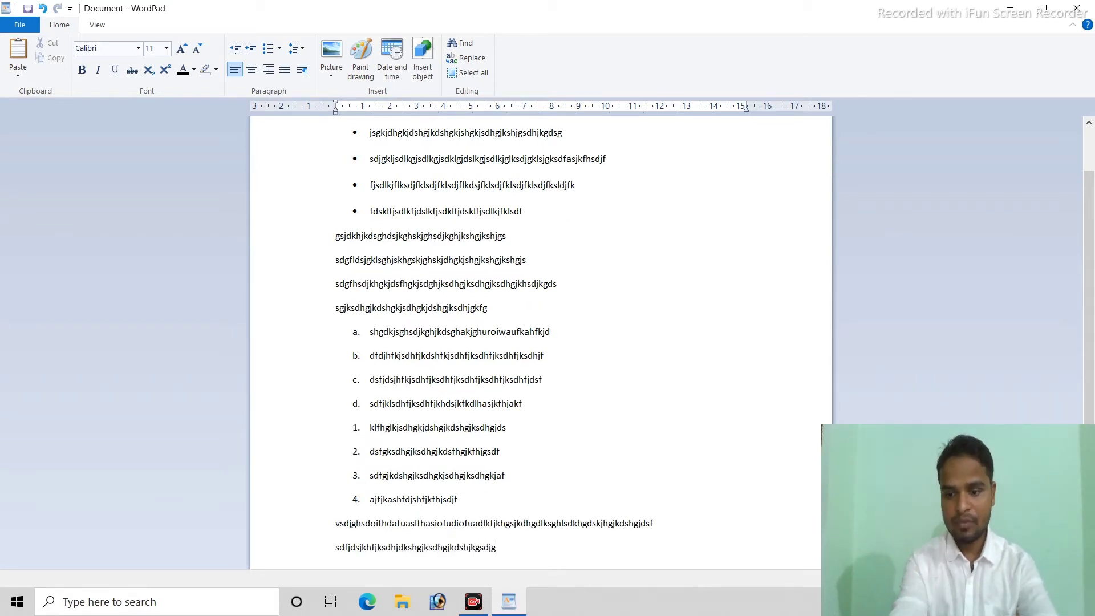
type("jg")
key("Return")
type("fklhgfdkljghfd")
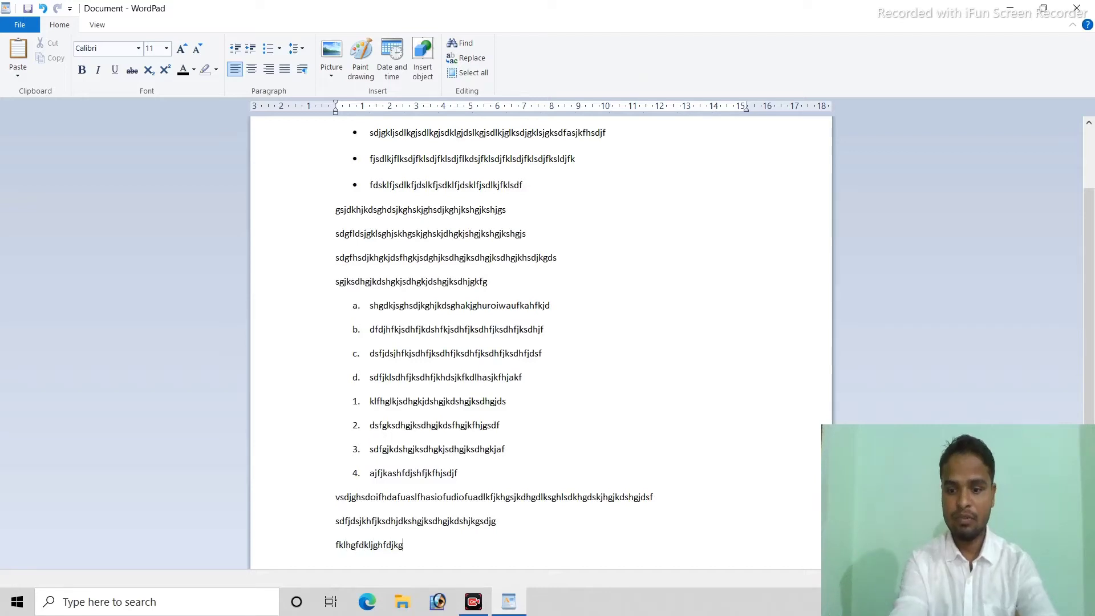
type("jkg")
key("Return")
Delete the entire document text and remove the leftover bullet from the empty first line
key("ctrl+a")
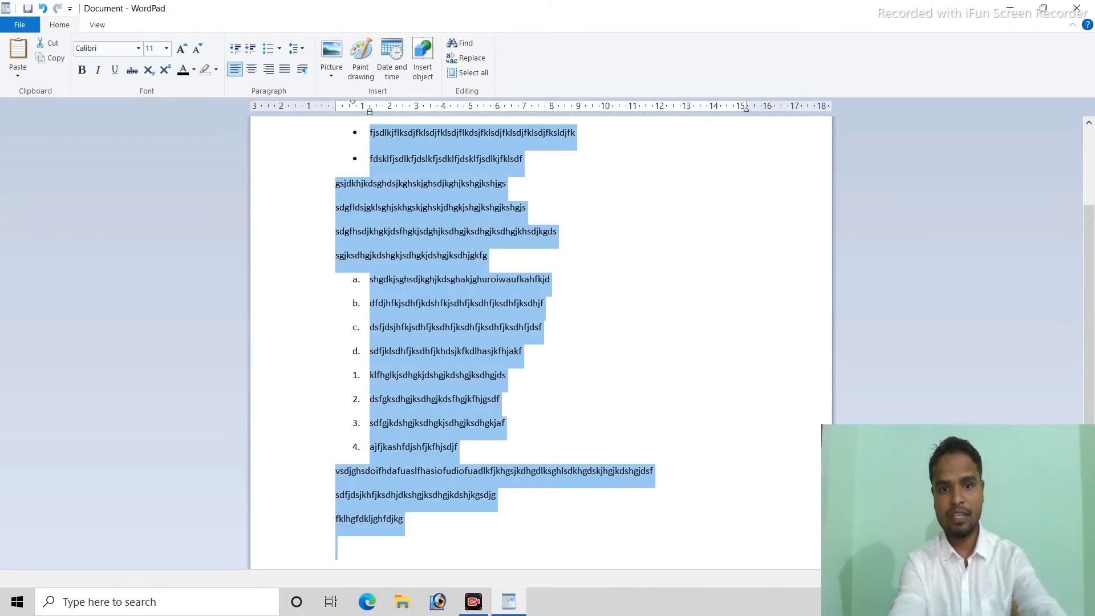
key("Delete")
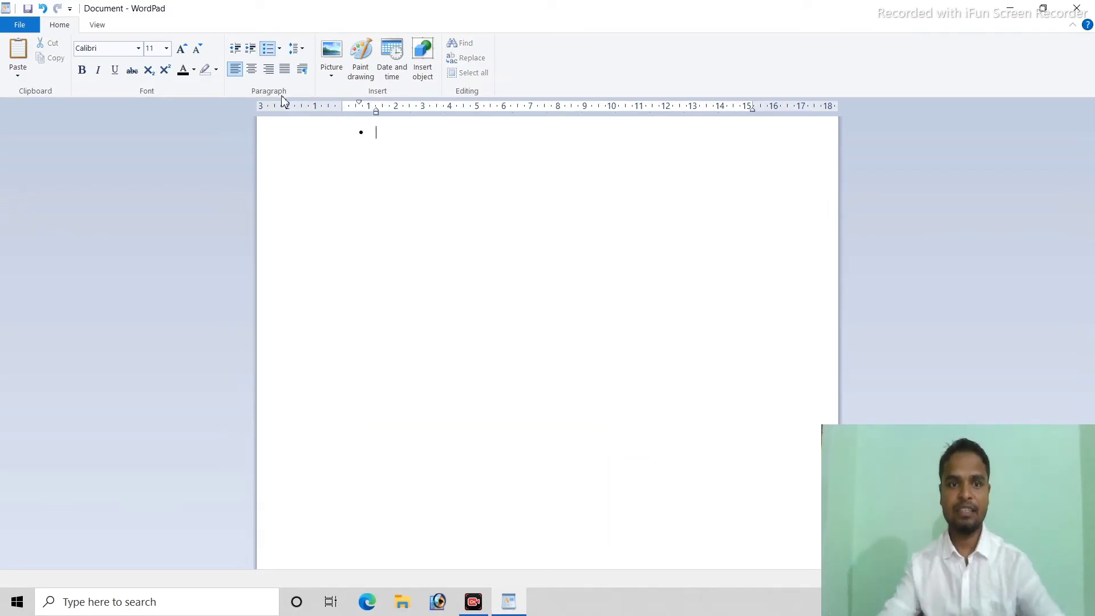
left_click(279, 49)
Enter two plain paragraphs of random letters and delete them again to empty the page
type("gdsdgjds")
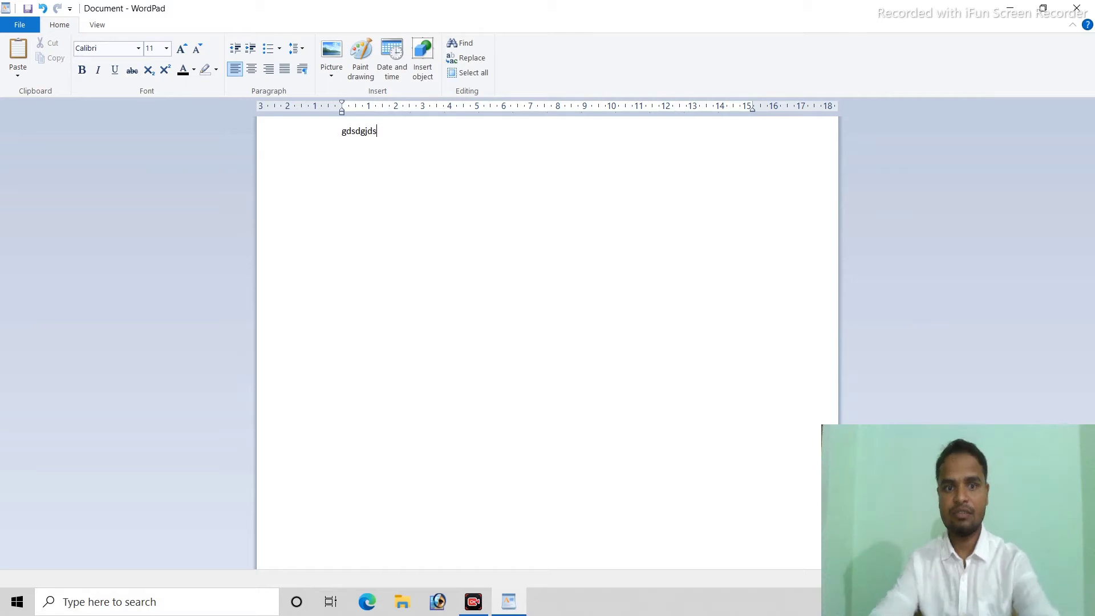
type("klgjdflkgjkldfjgkfd dsfgkfdsjhgkldfhgkjfdhgjkfdhjg")
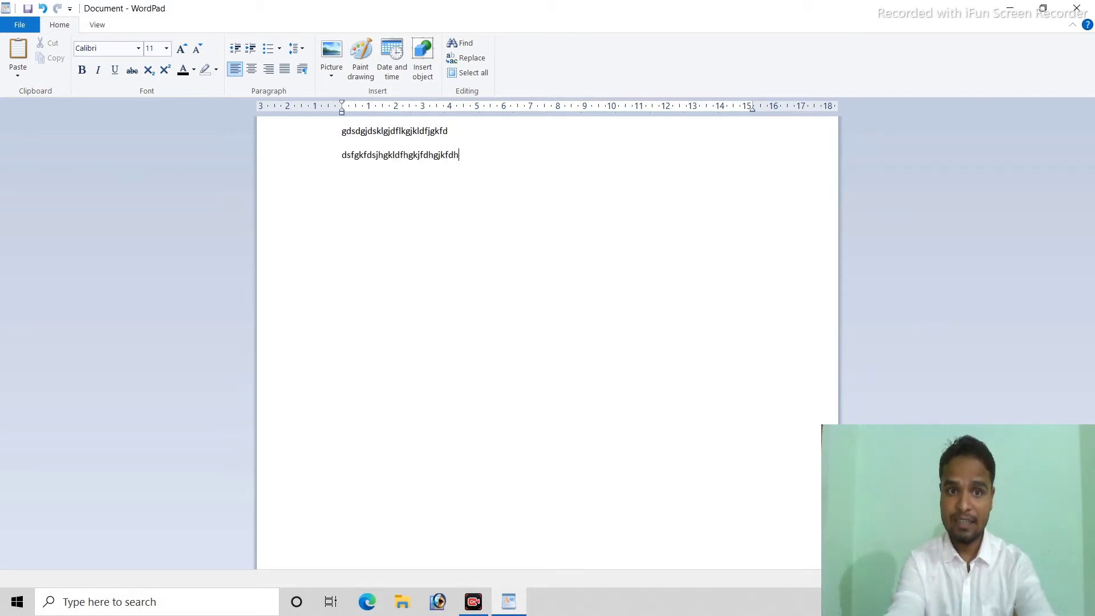
key("Return")
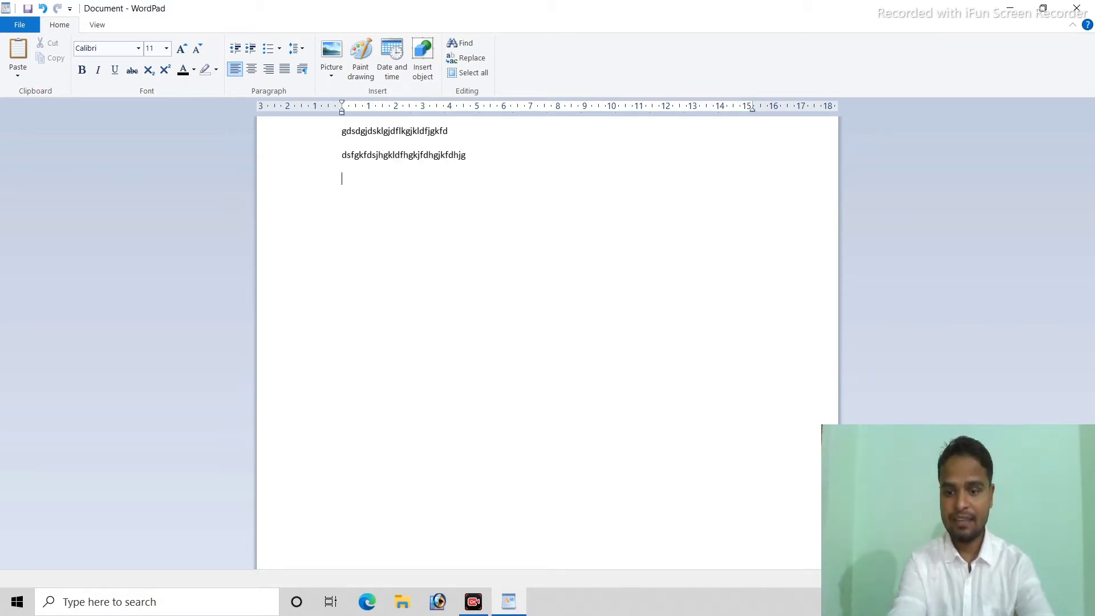
left_click(280, 49)
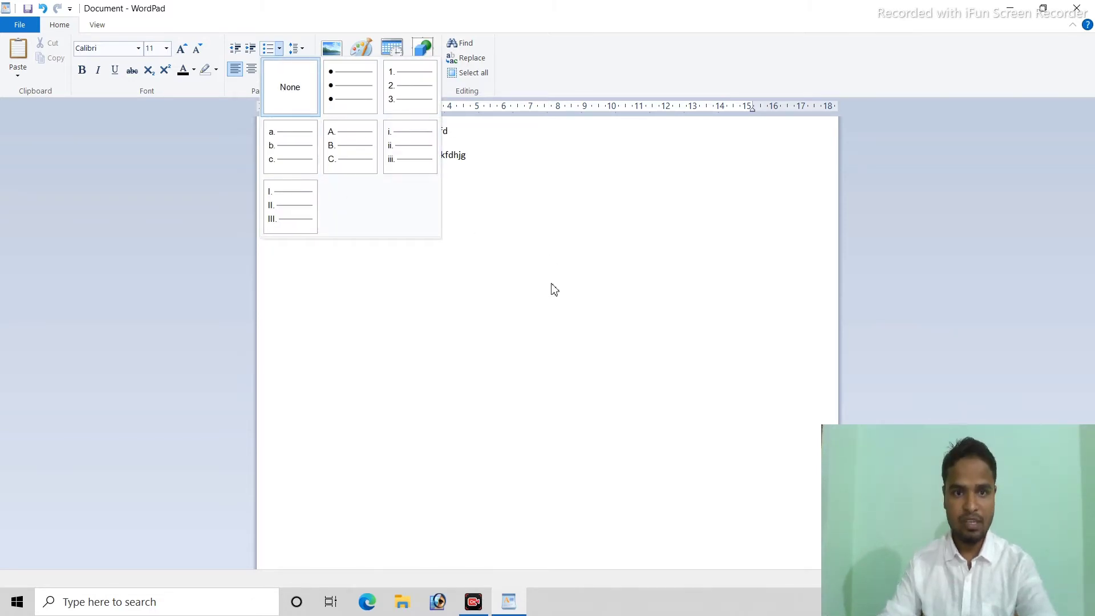
left_click(542, 269)
key("ctrl+a")
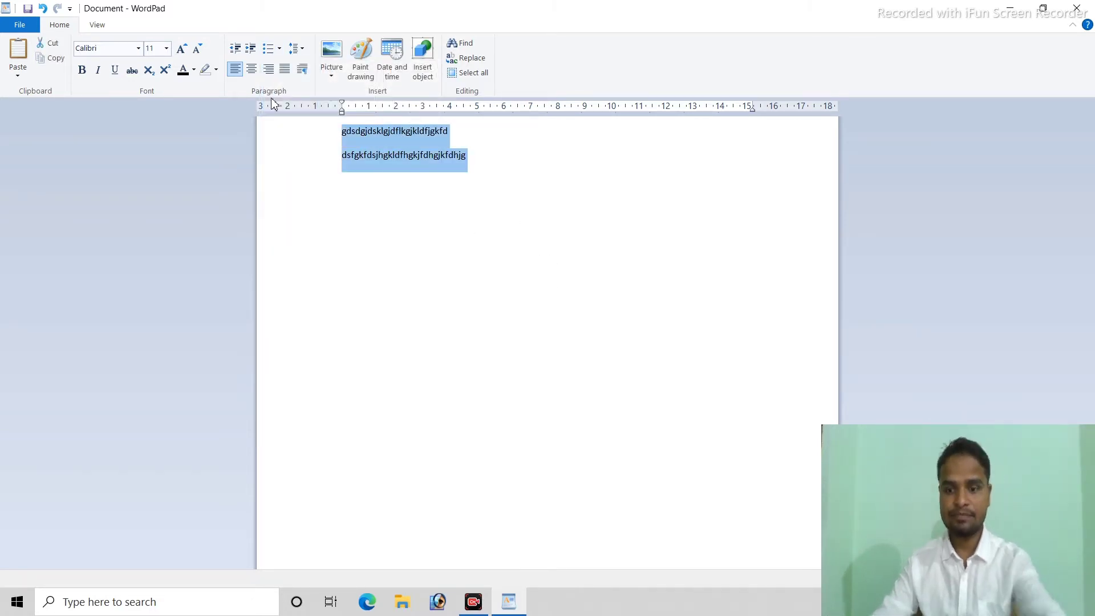
key("Delete")
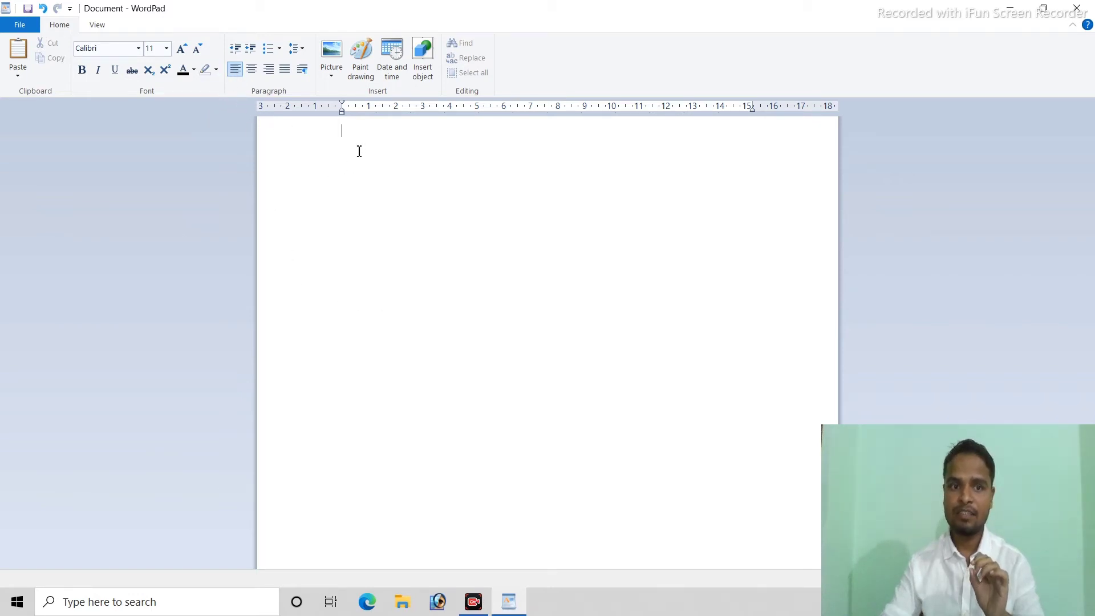
Enter three plain paragraphs of random letters on the empty page
type("dskjhgsdjkghsjkdghskjghjsdg")
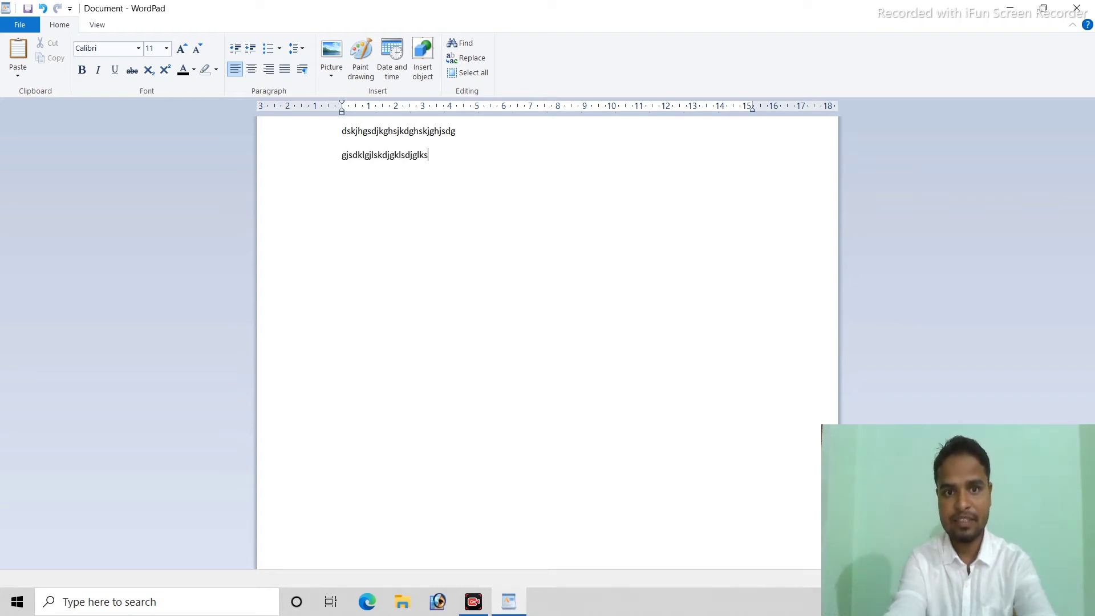
key("Return")
type("dgjsdkgjslkdgjsdlkgjsdklgjsdklgjs")
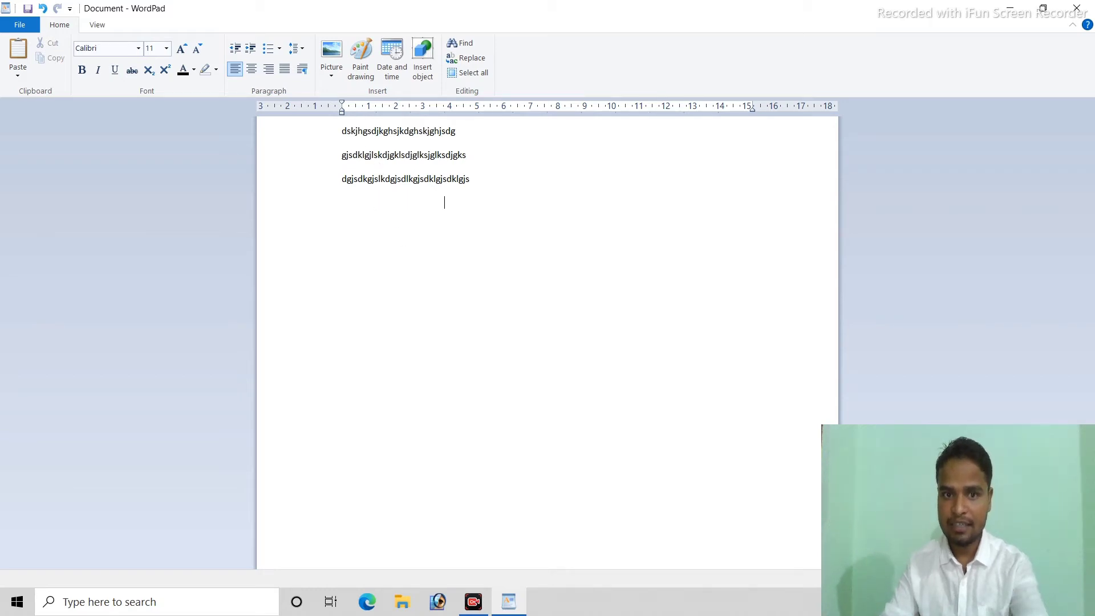
Try shifting the fourth line inward with tab spacing and adding random letters there, and clear that line again
key("Tab")
key("Tab")
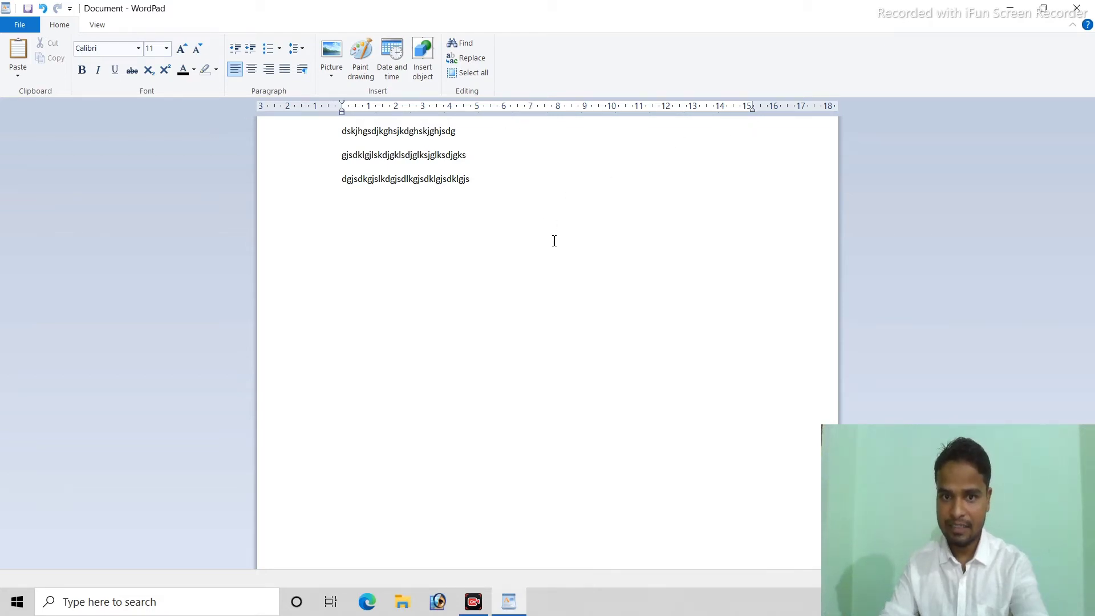
type("sdghsdkjghdsjkghjds")
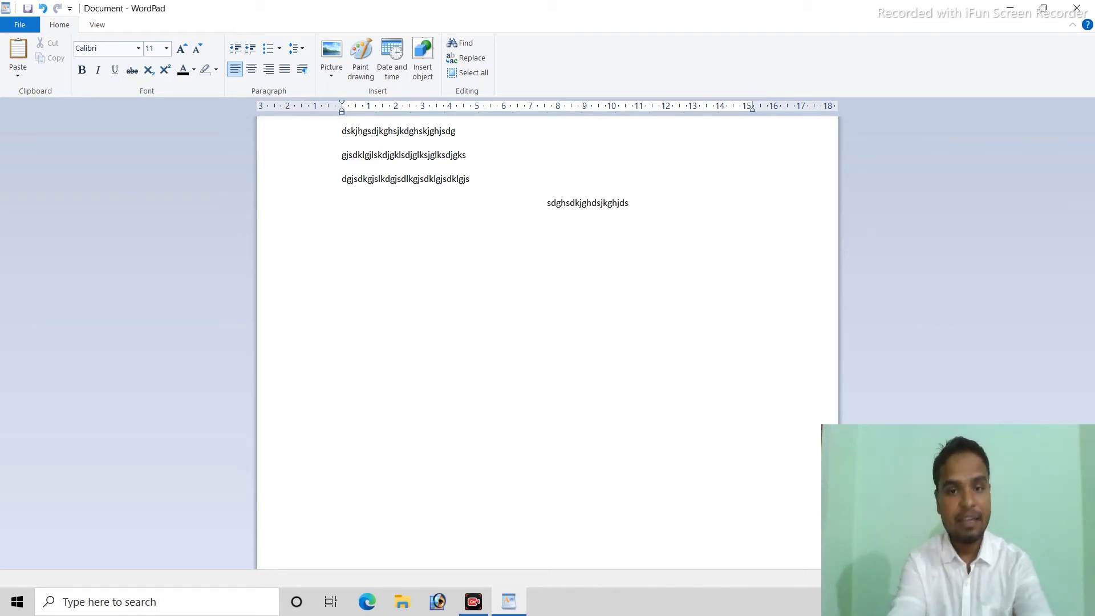
key("BackSpace")
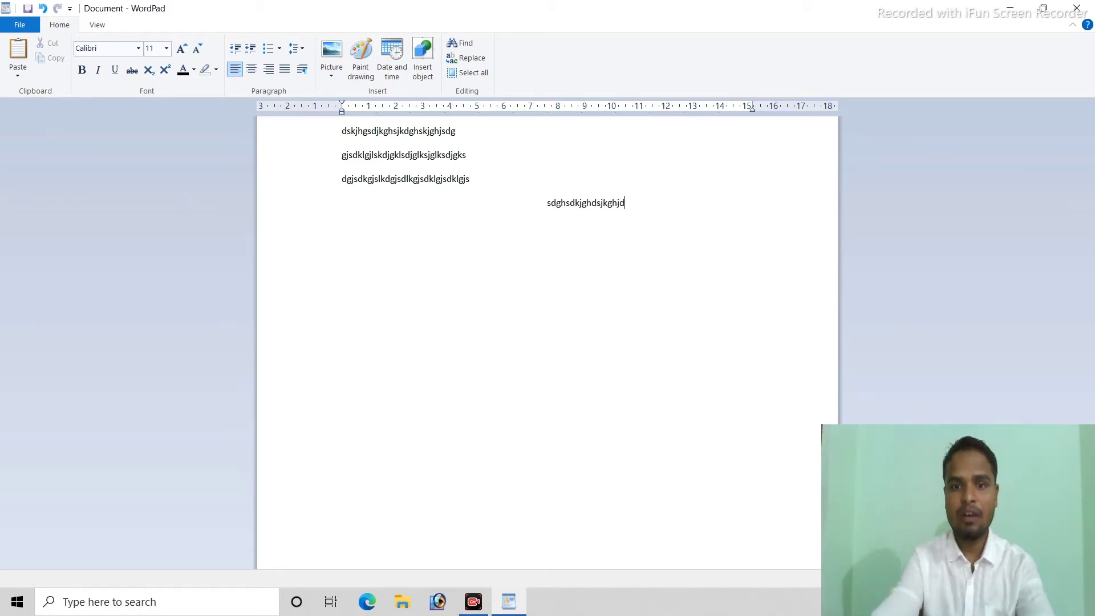
key("BackSpace")
key("BackSpace")
key("BackSpace")
key("BackSpace")
key("BackSpace")
key("BackSpace")
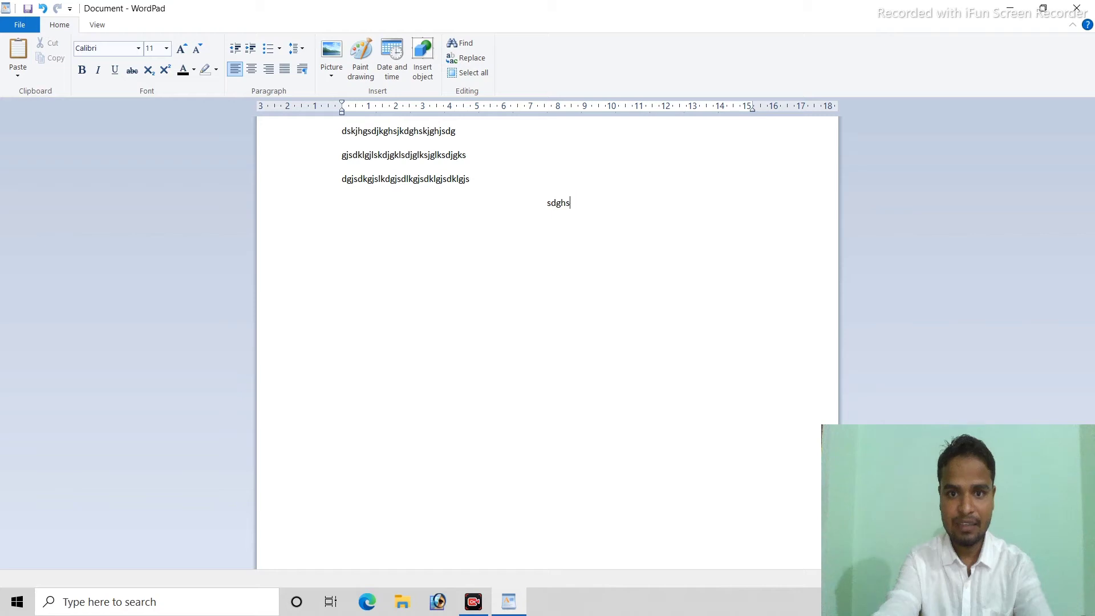
key("BackSpace")
key("BackSpace")
key("BackSpace")
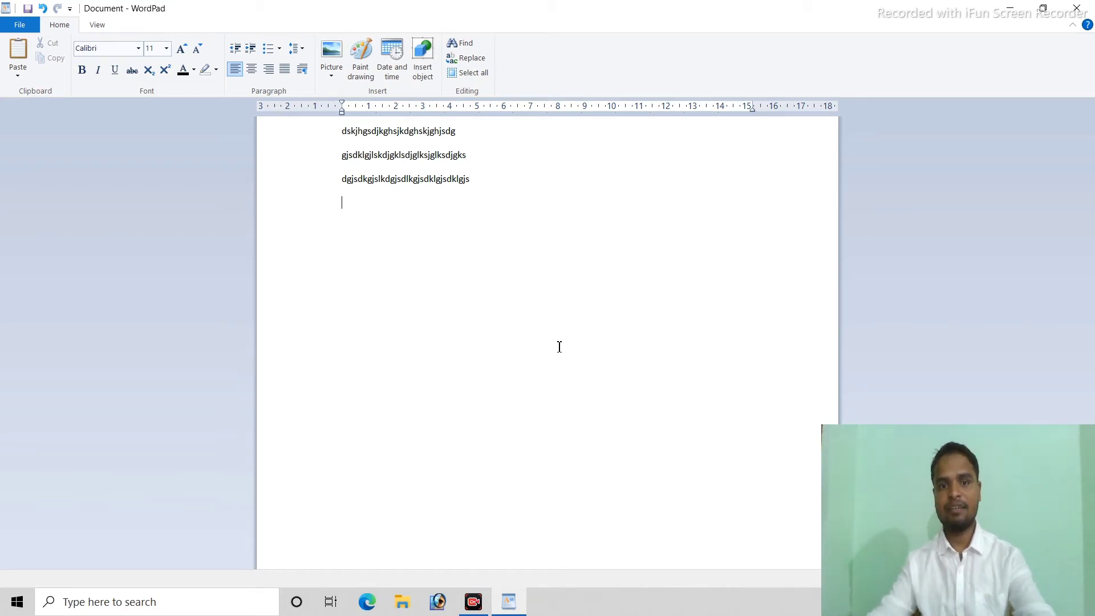
Add two more plain paragraphs of random letters below the third paragraph, at an enlarged page view
scroll(558, 344, "up", 4)
scroll(558, 344, "up", 3)
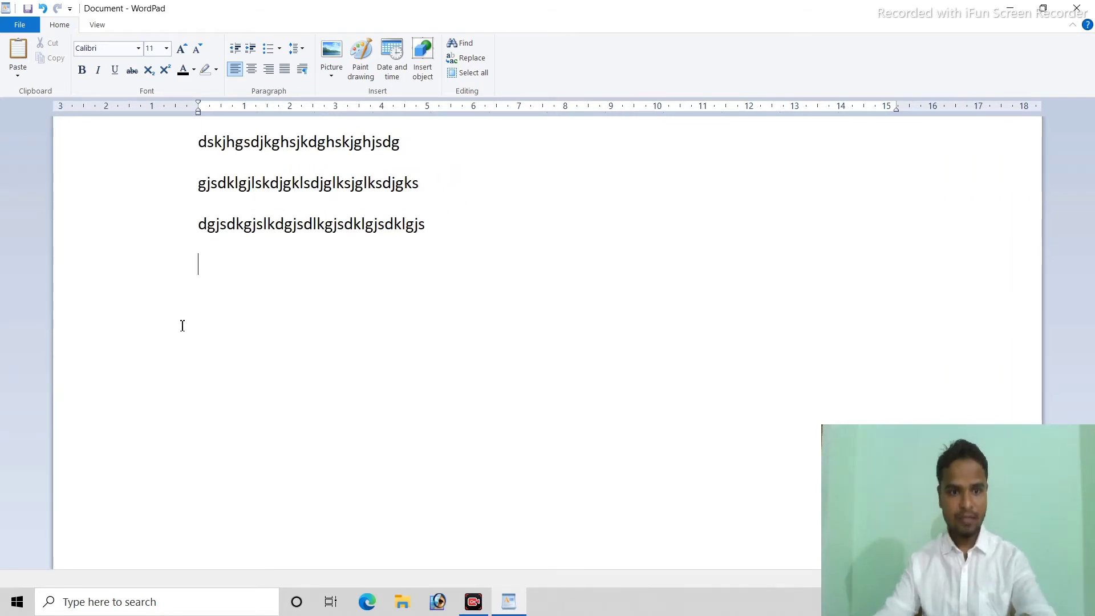
type("sghsdklghsdgkljdshgjkdshgjdhgj ")
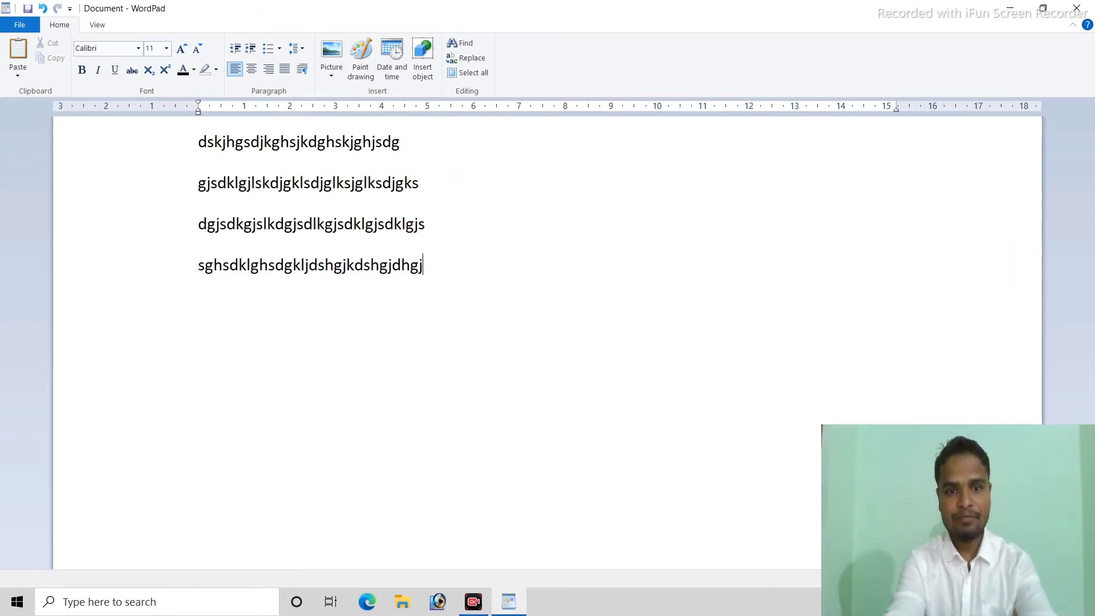
type("jsdlkjgkldsjgksdjgkjsdkgjksdjgk")
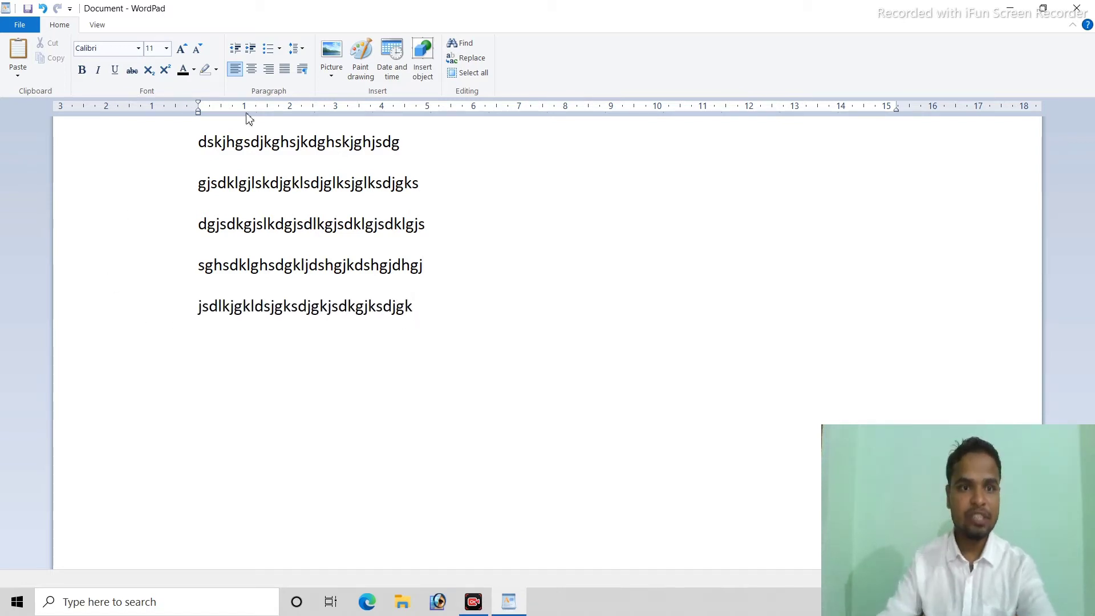
Add five centred paragraphs of random letters below the left-aligned ones
left_click(254, 72)
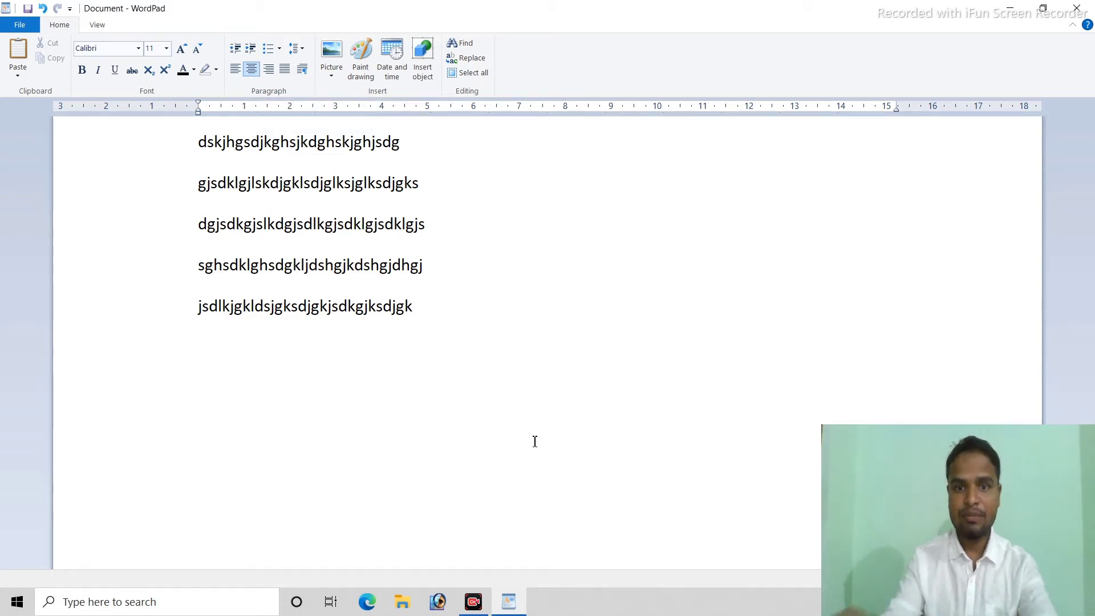
scroll(536, 445, "down", 2)
type("fdghkjhgkfdjhgjkdfhjgfd")
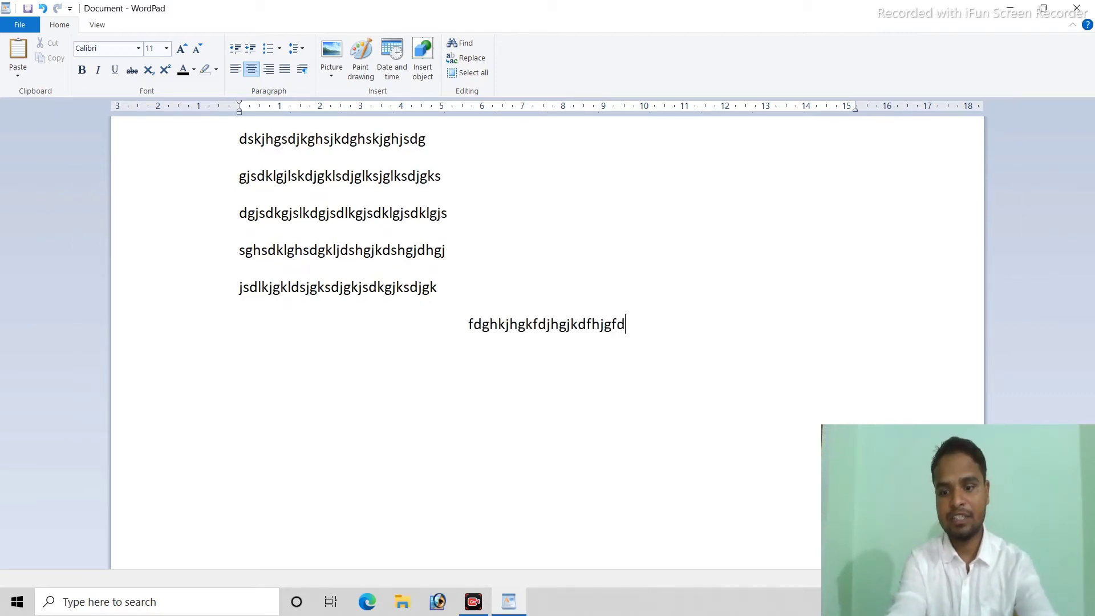
key("Return")
type("fdgjdkfjgkfdgjkfhdgjkfdhgjfd")
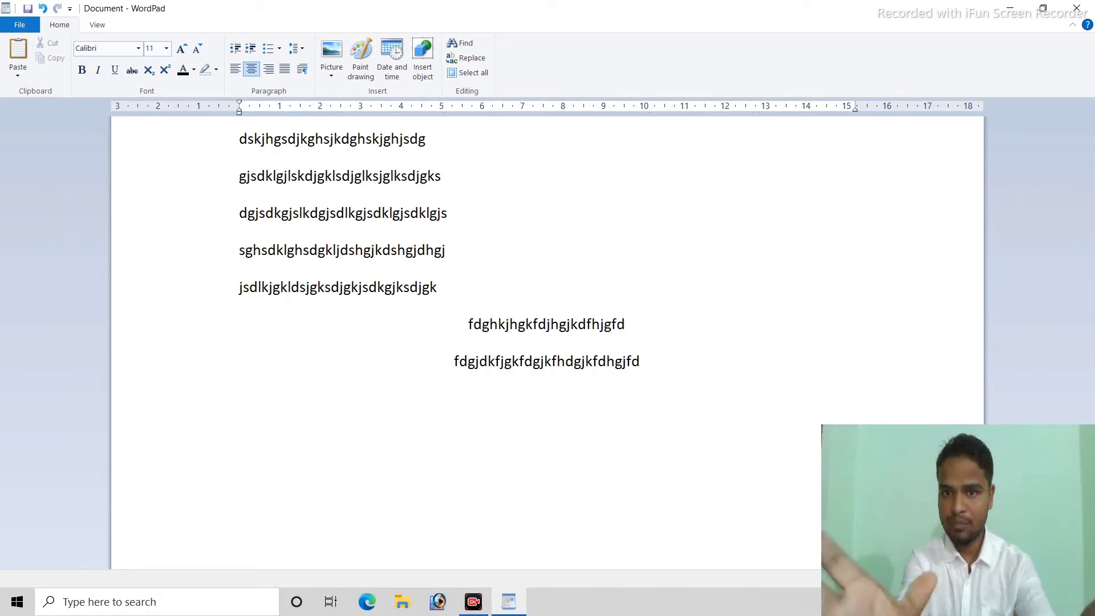
key("Return")
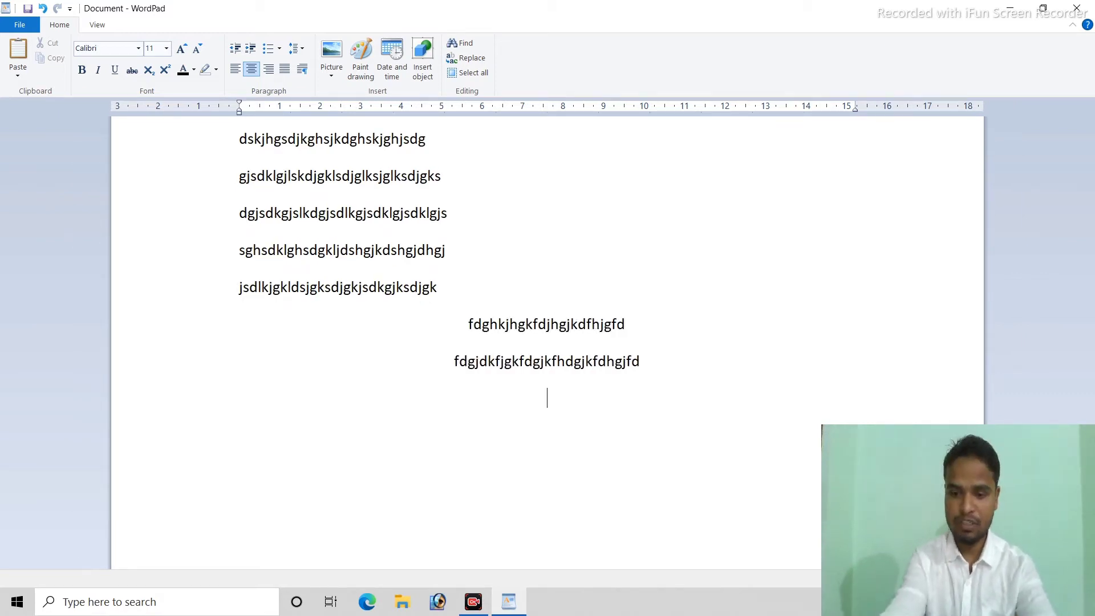
type("gkfdjgklfdjgklfdjgfdlkgjkf ")
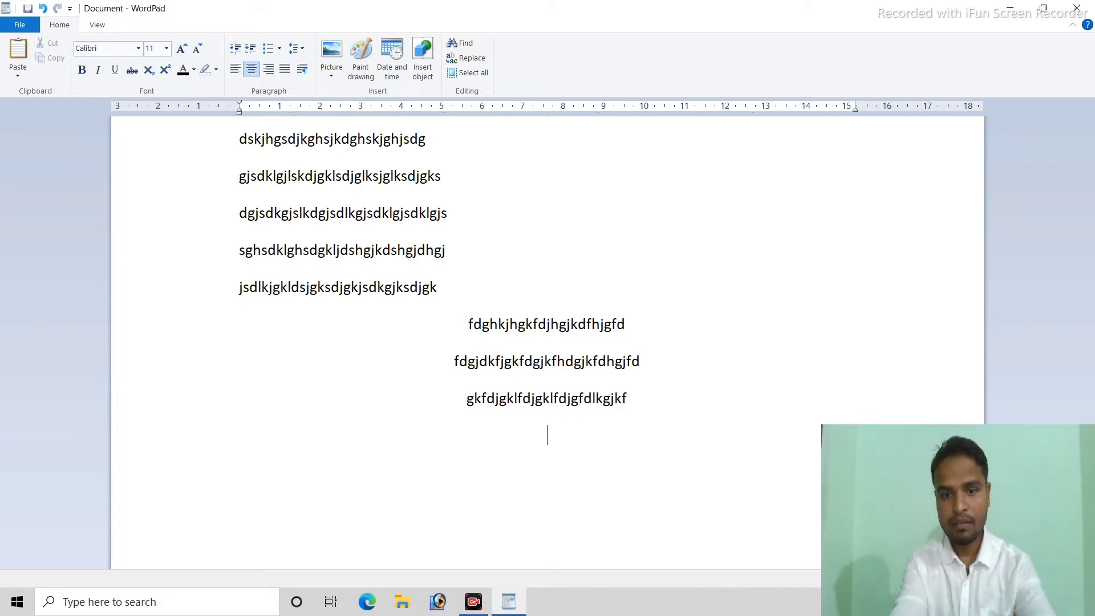
type("jglksjgkljglksjgklsdjgksdjgk ")
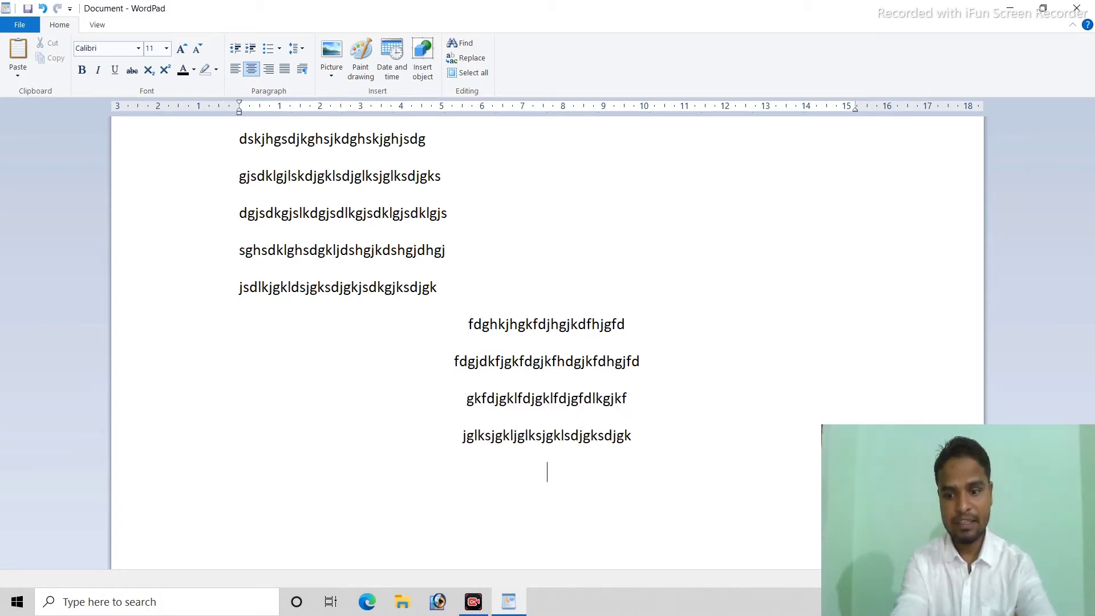
type("gjkldsjgklsdjgklsjgksdjkgjsdkjgksdjg")
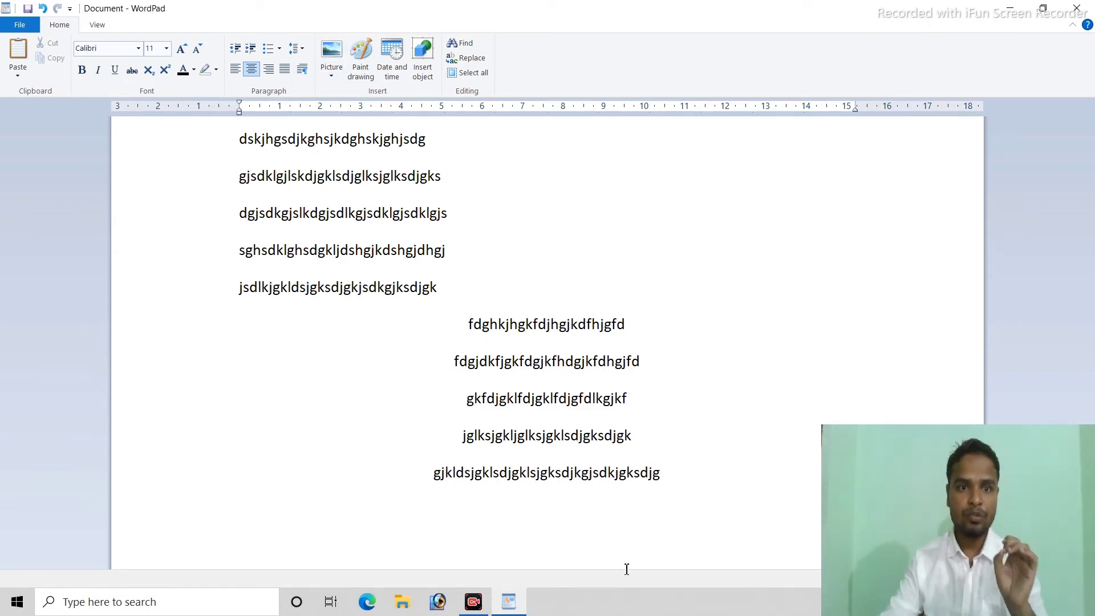
Delete all the text and enter the centred heading "Poem" on the empty page
key("ctrl+a")
key("Delete")
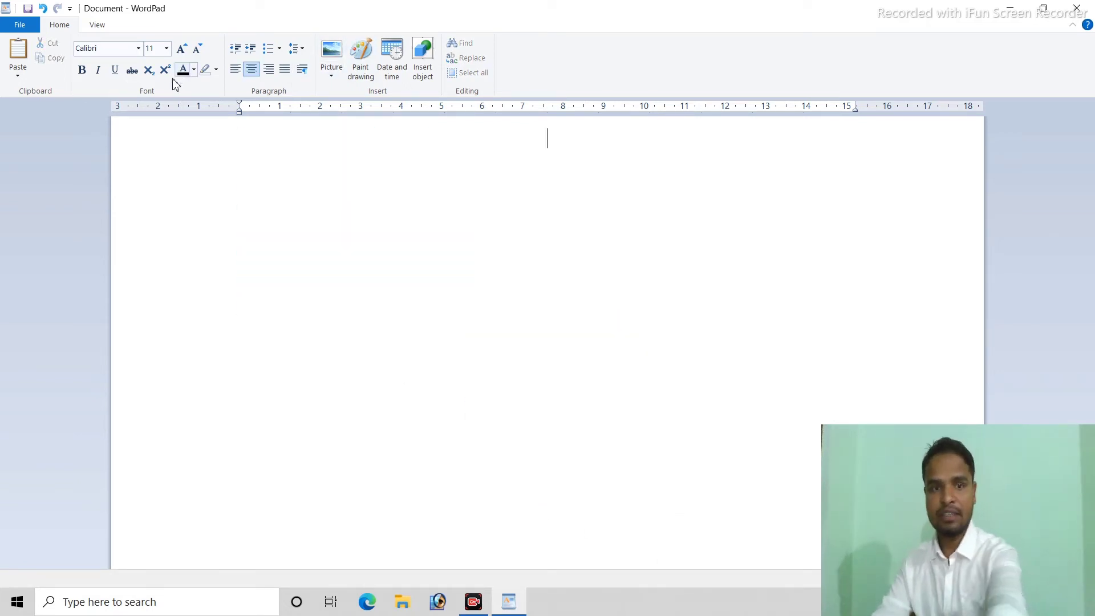
left_click(234, 69)
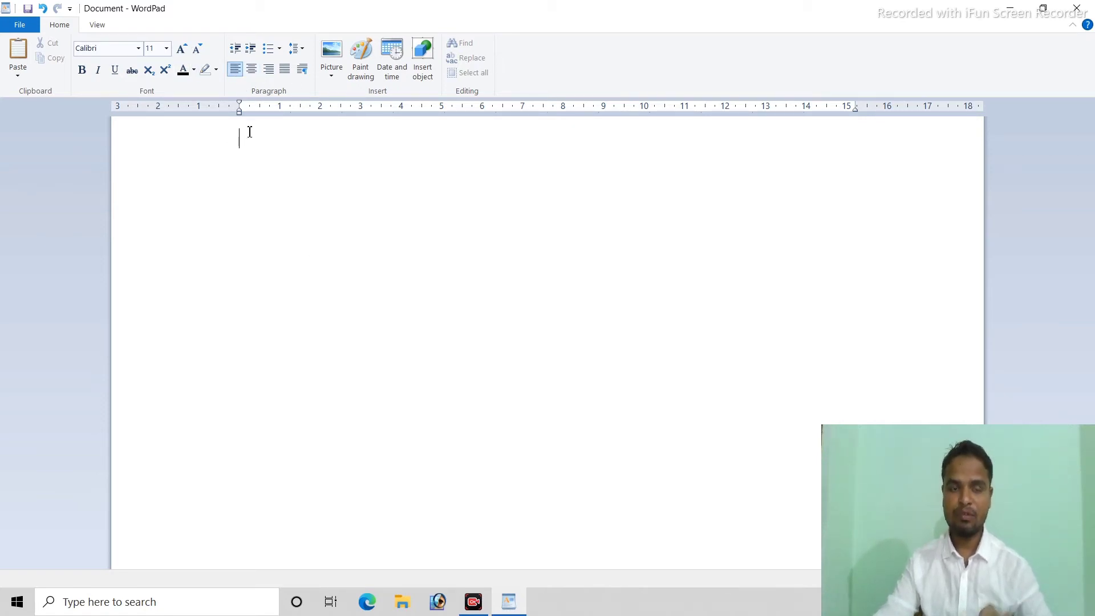
left_click(251, 69)
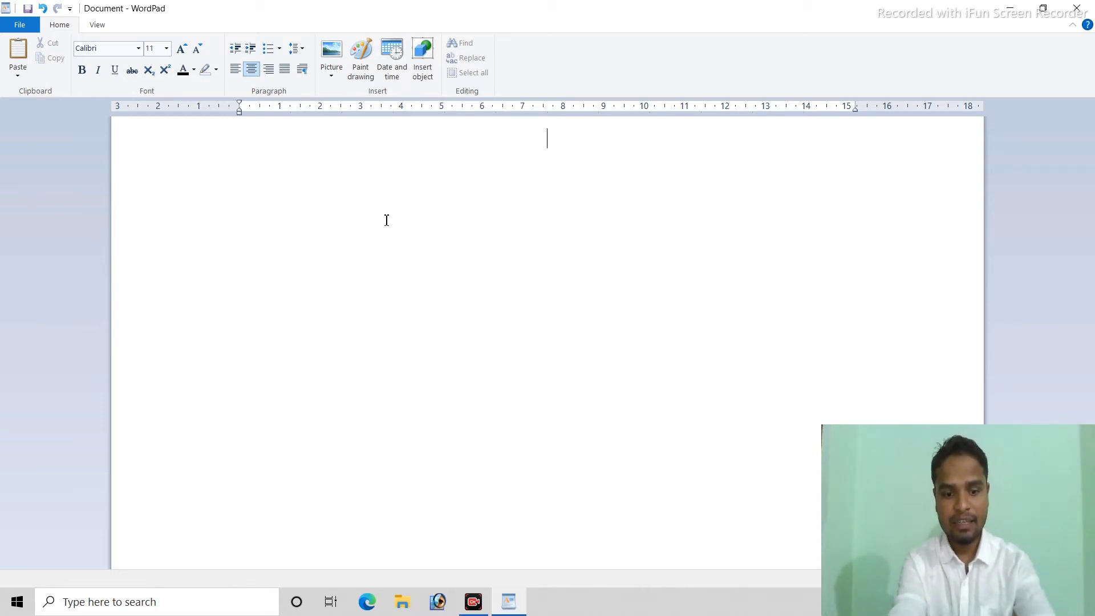
type("Poem")
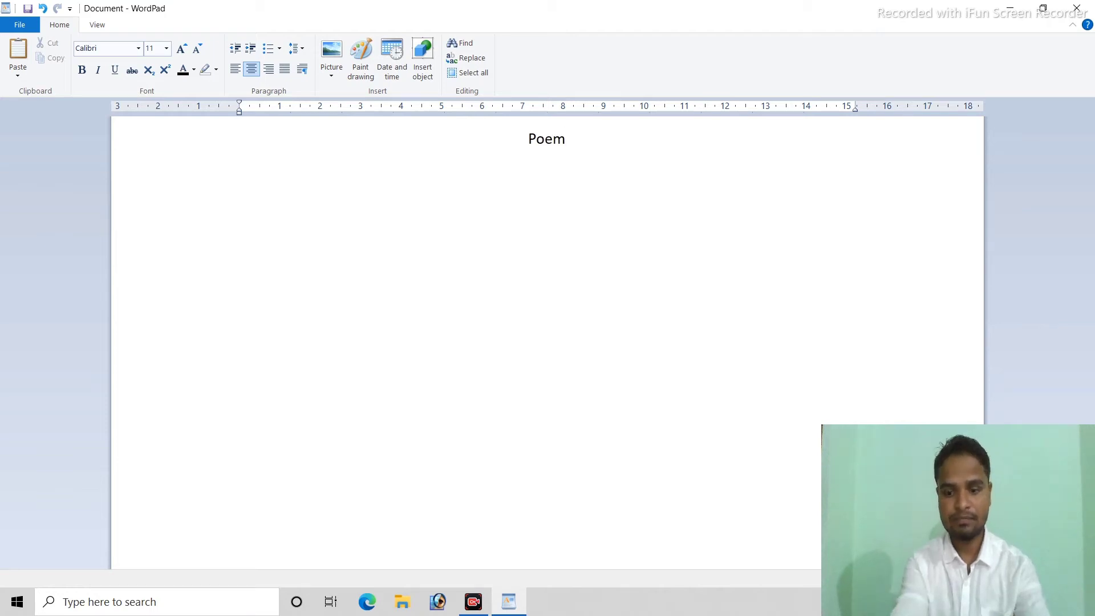
key("Return")
Make the heading "Poem" underlined and bold
left_click_drag(568, 138, 531, 138)
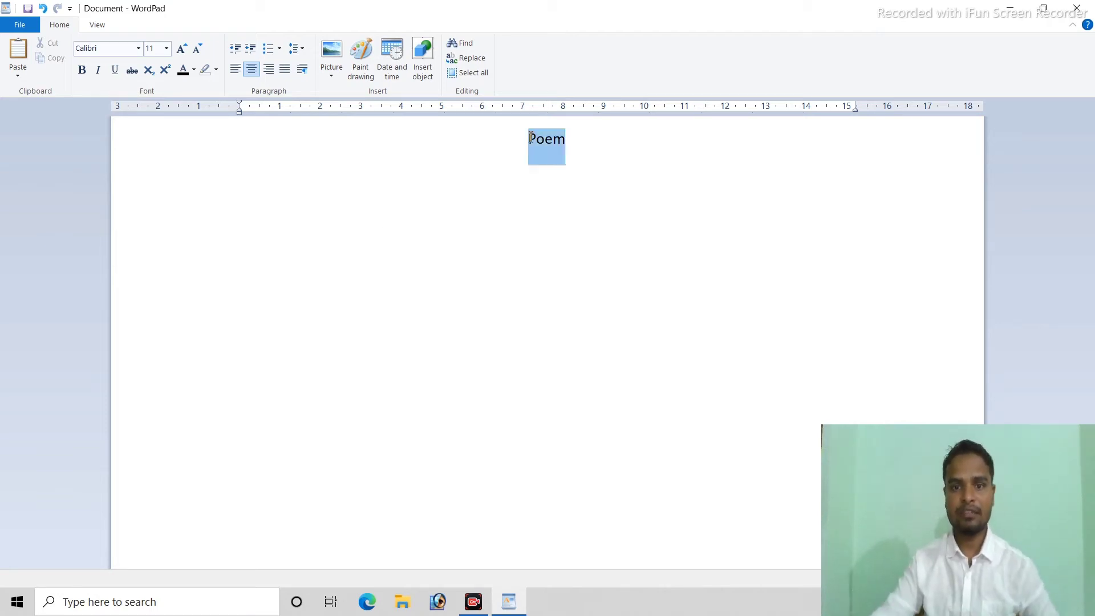
left_click(114, 70)
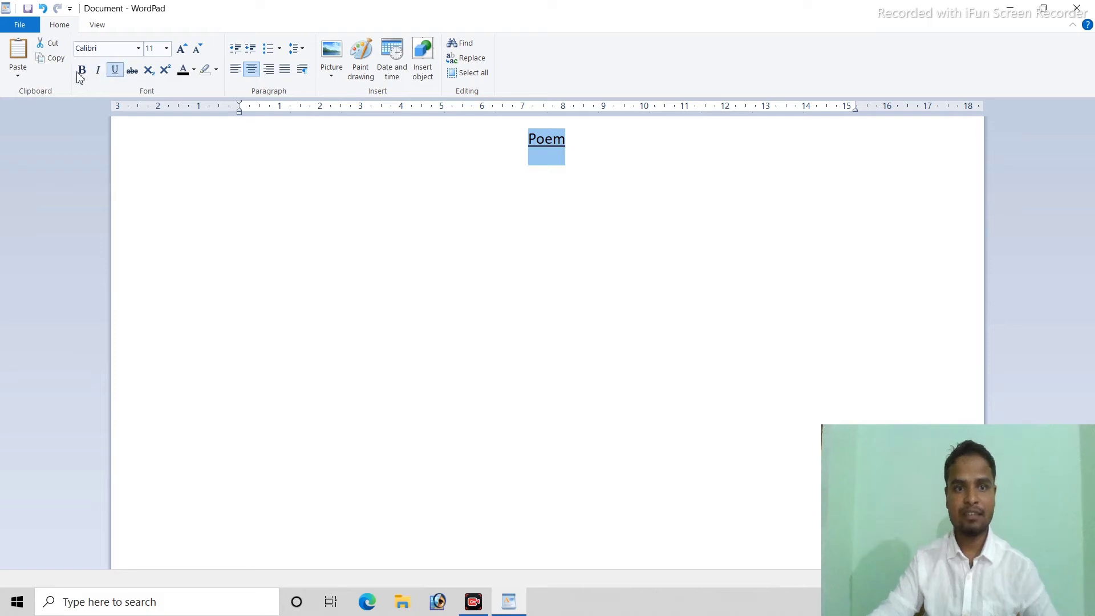
left_click(81, 70)
Try Bauhaus 93 on the heading and settle on the font Britannic Bold
left_click(140, 50)
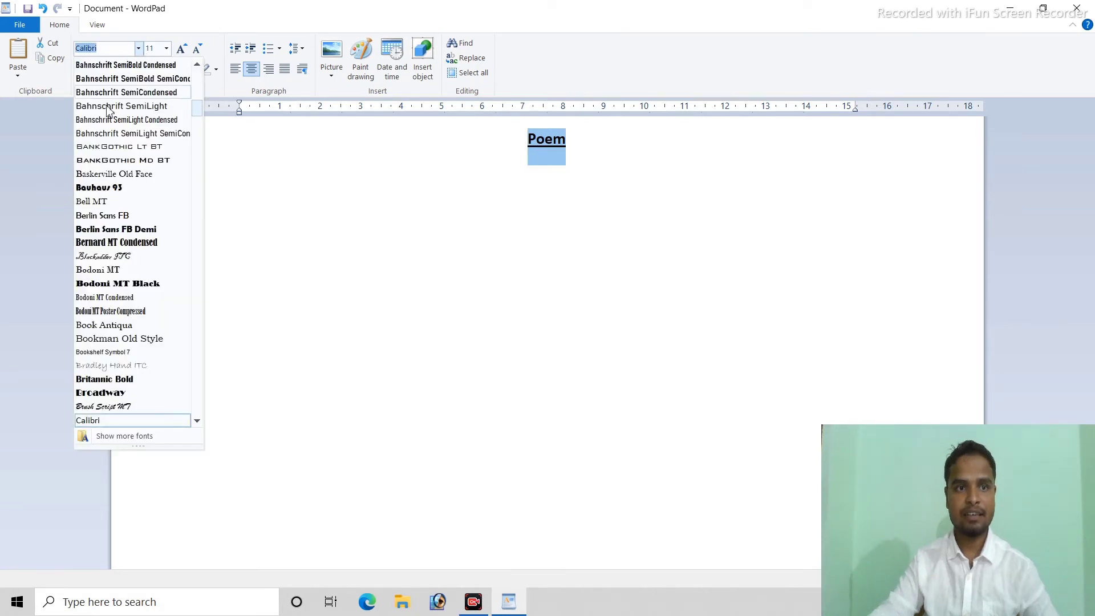
left_click(122, 188)
left_click(141, 50)
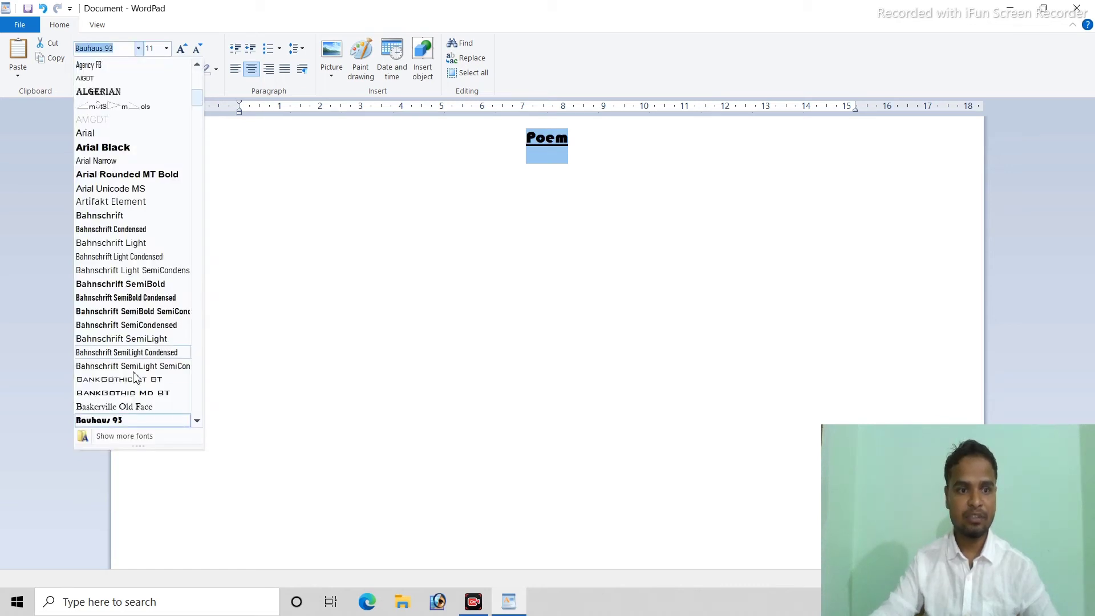
left_click(199, 423)
left_click(199, 423)
left_click(199, 423)
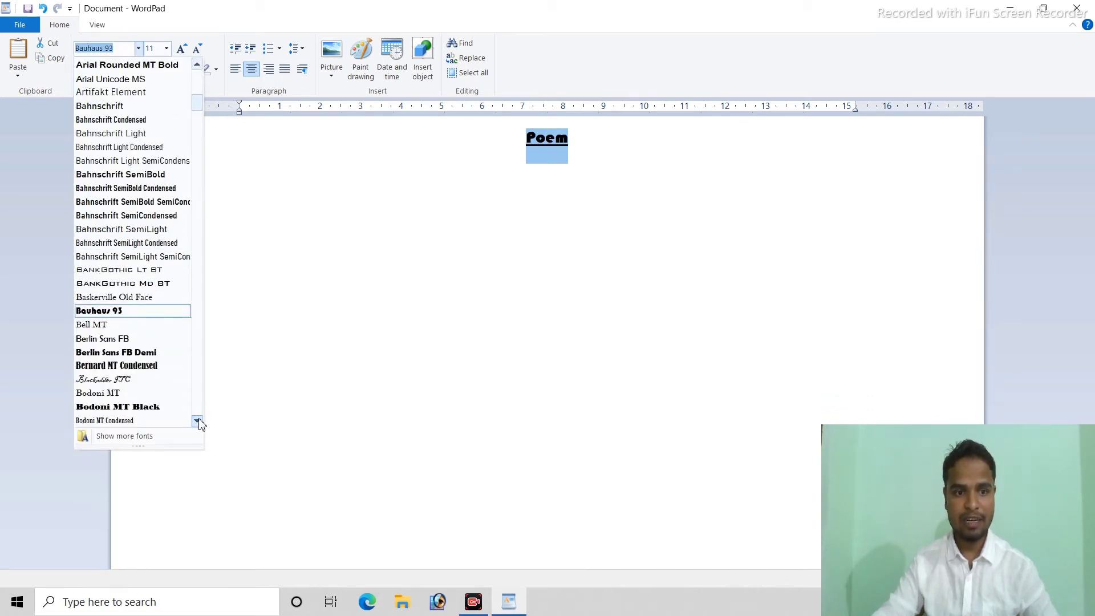
left_click(199, 423)
left_click(199, 423)
left_click(199, 423)
left_click(199, 423)
left_click(199, 422)
left_click(199, 422)
left_click(199, 422)
left_click(199, 422)
left_click(199, 422)
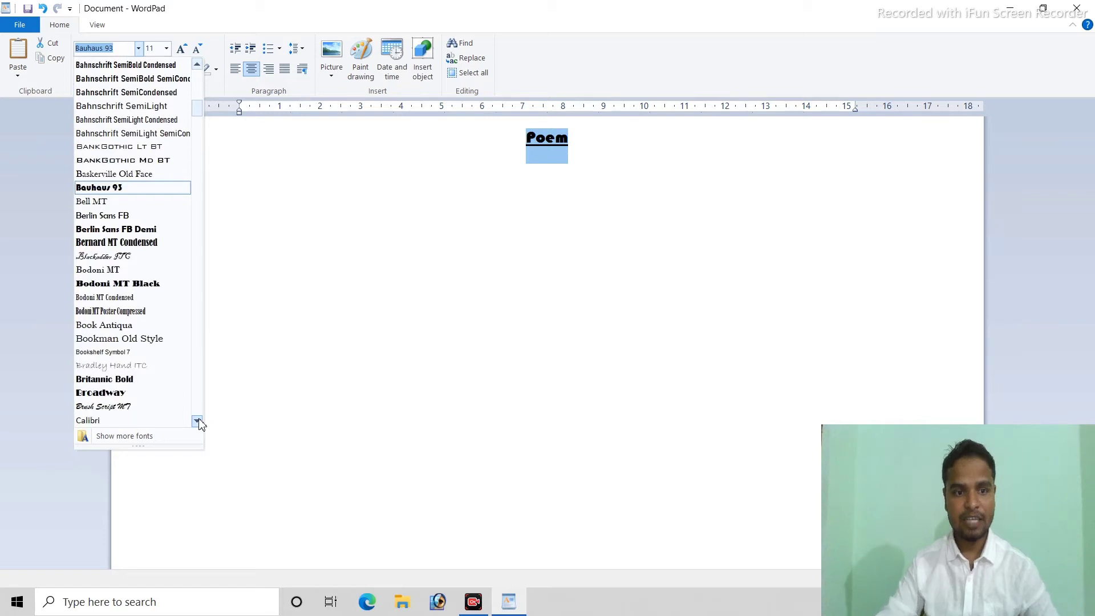
left_click(199, 423)
left_click(199, 422)
left_click(199, 423)
left_click(199, 422)
left_click(199, 423)
left_click(199, 422)
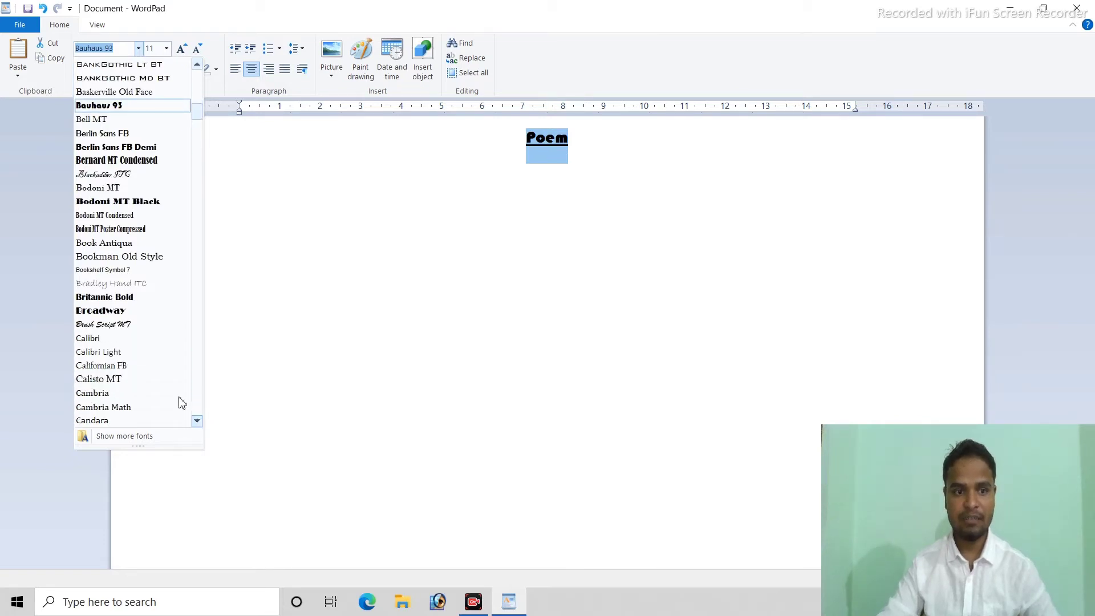
left_click(139, 297)
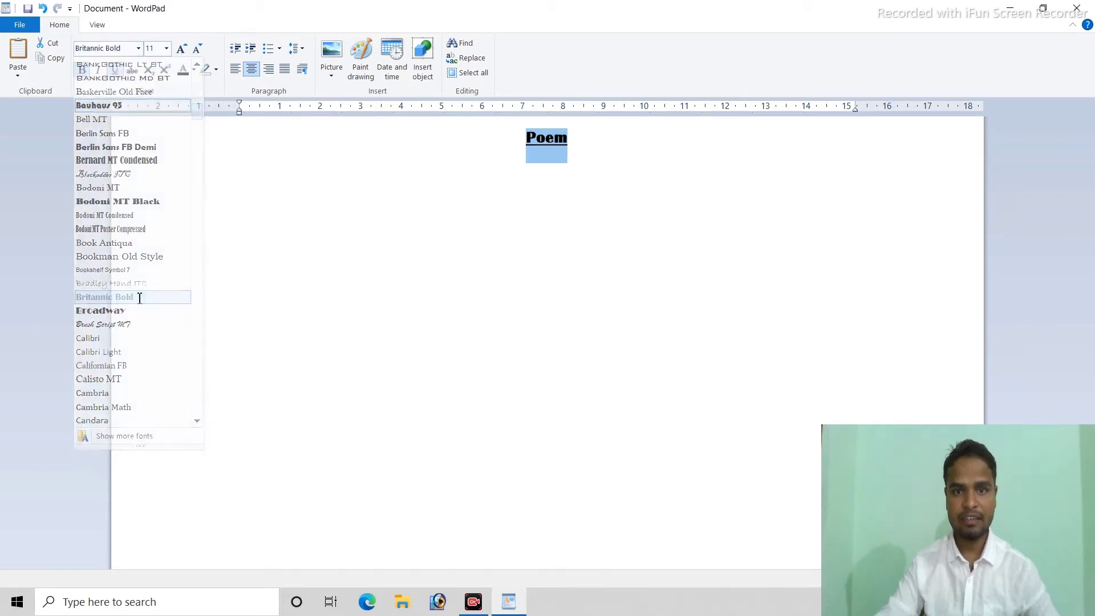
Enlarge the heading to size 14 and colour it red
left_click(182, 50)
left_click(182, 49)
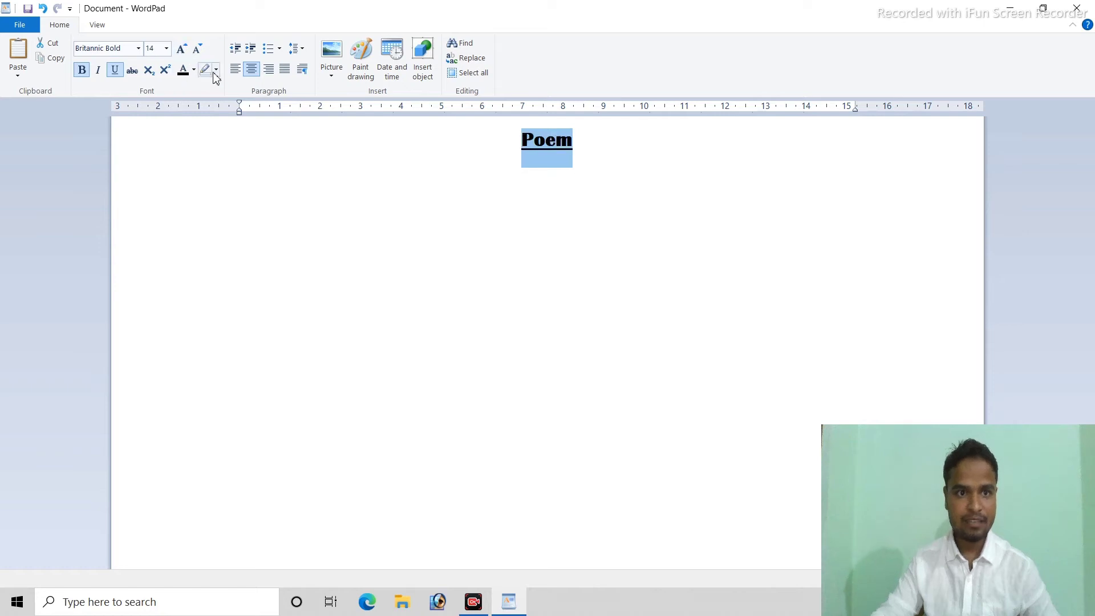
left_click(194, 70)
left_click(196, 101)
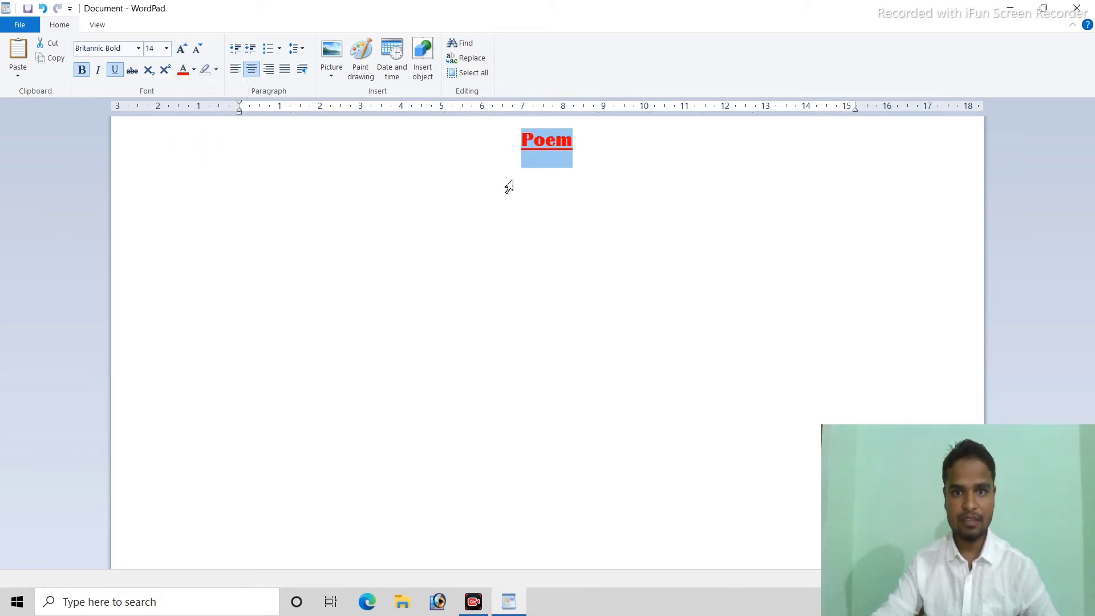
left_click(589, 141)
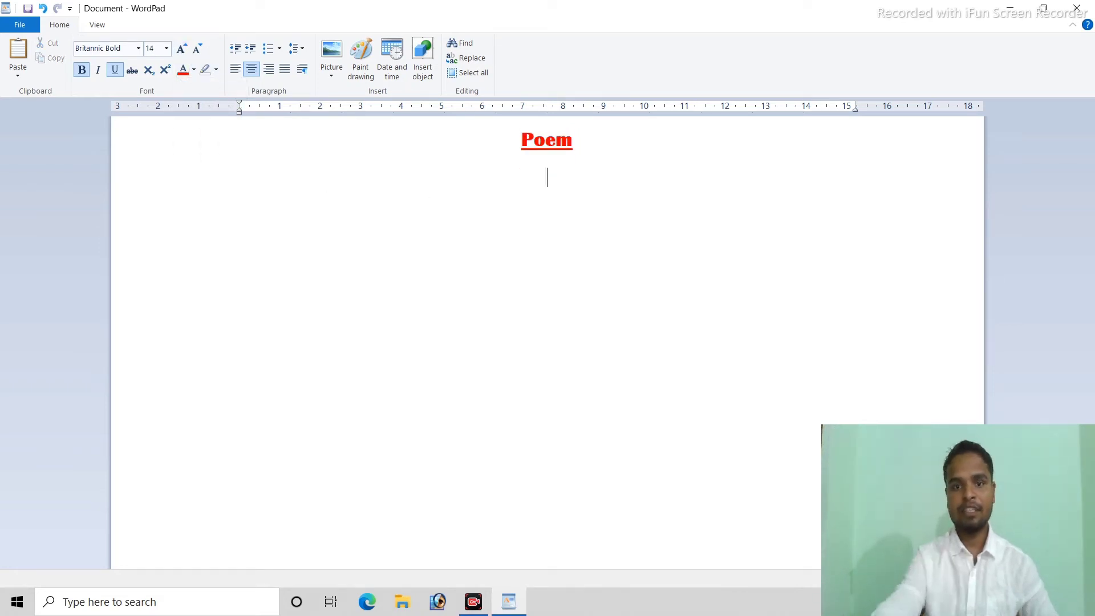
key("Return")
left_click(138, 49)
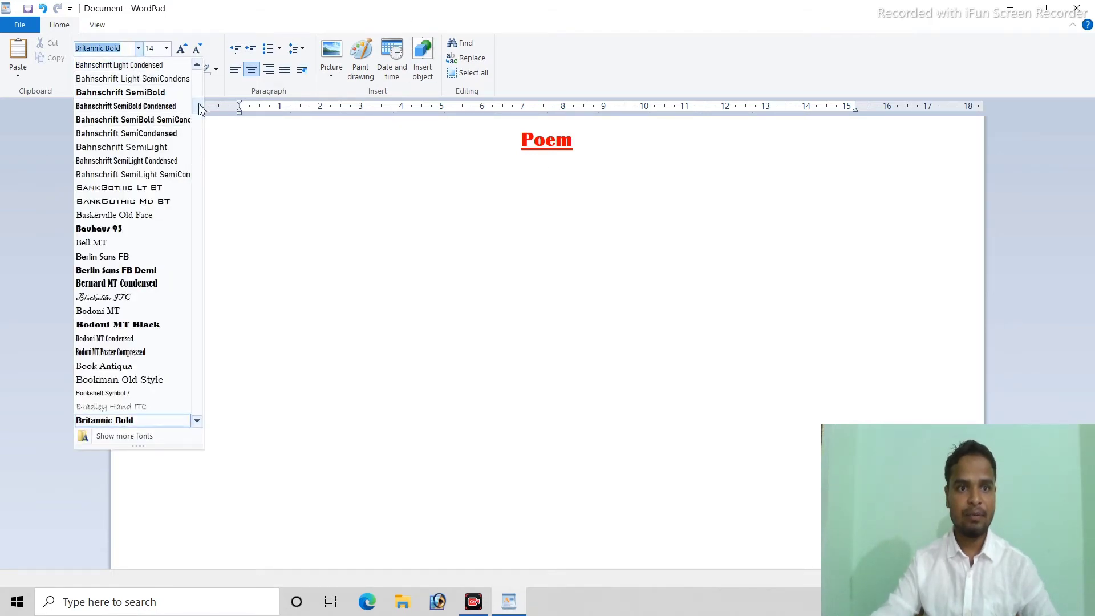
scroll(200, 90, "up", 15)
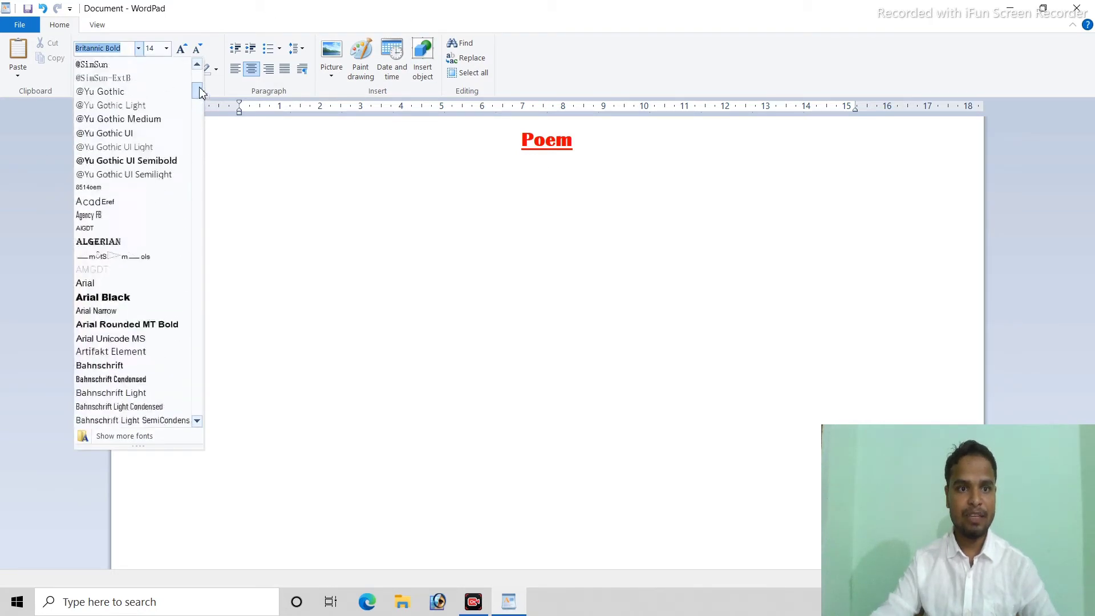
left_click(617, 242)
type("fhdfh")
key("BackSpace")
key("BackSpace")
key("BackSpace")
key("BackSpace")
key("BackSpace")
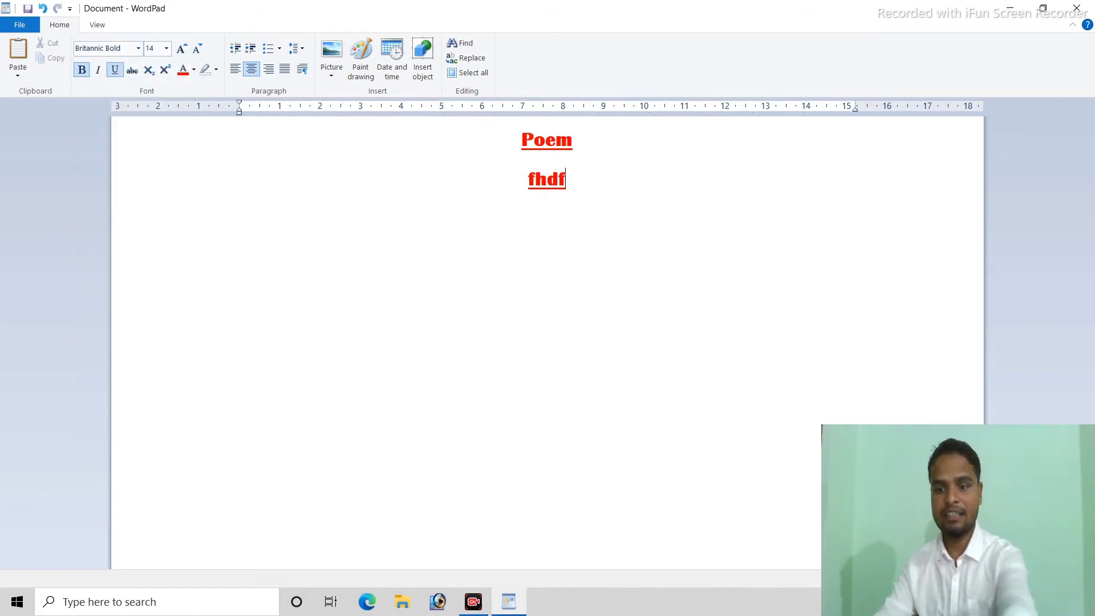
Turn off underline and bold and set black text colour for the line below the heading
left_click(114, 69)
left_click(82, 69)
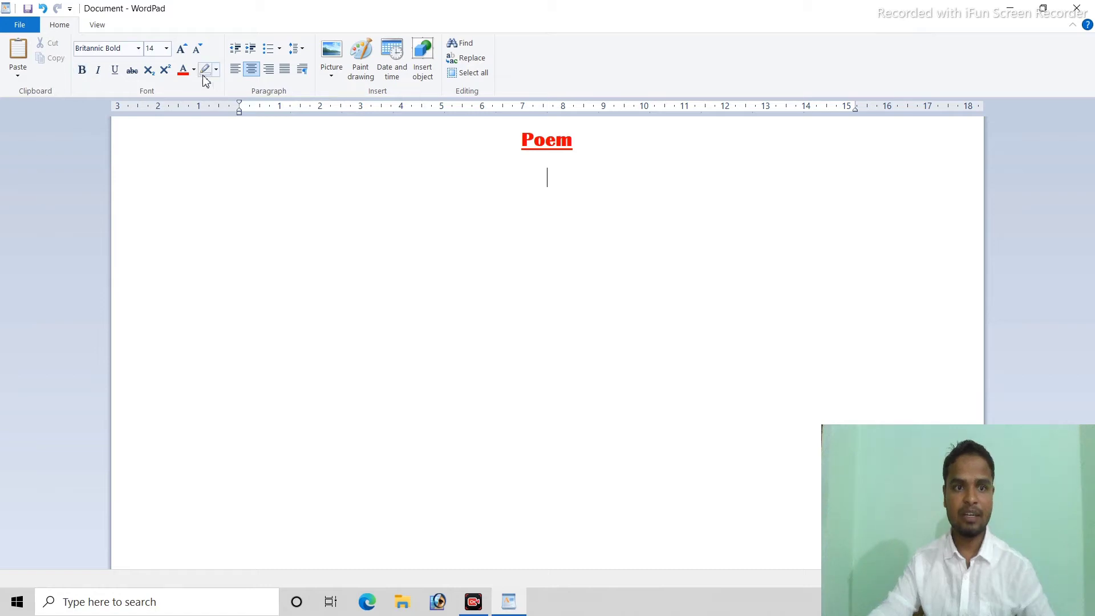
left_click(193, 70)
left_click(183, 86)
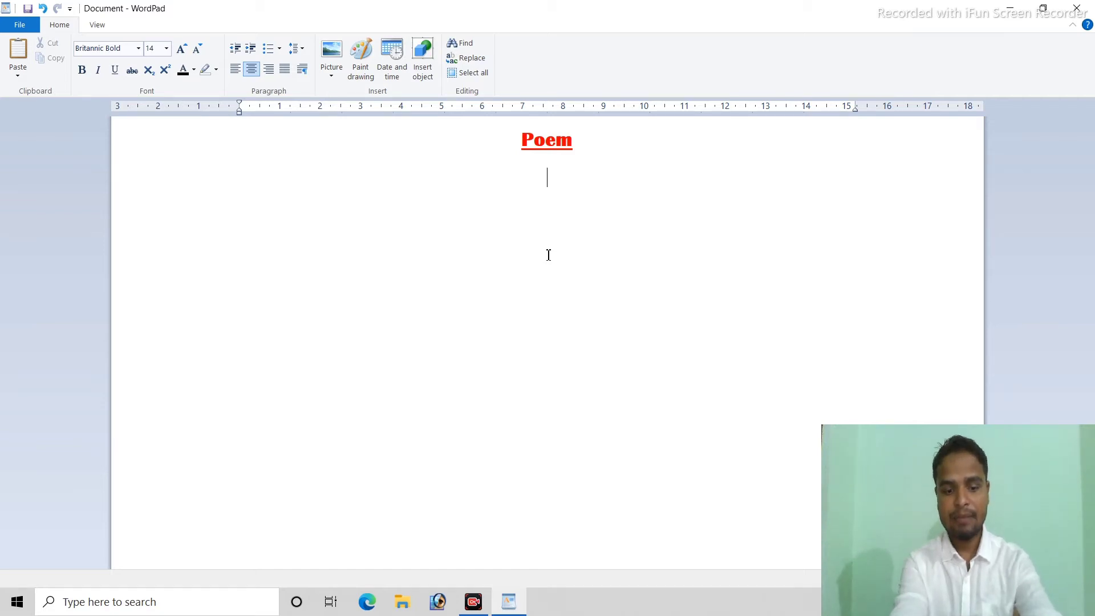
Enter two centred lines of random letters under the heading and delete them again
type("Djsakfhasjkfhaj")
key("Return")
type("fh")
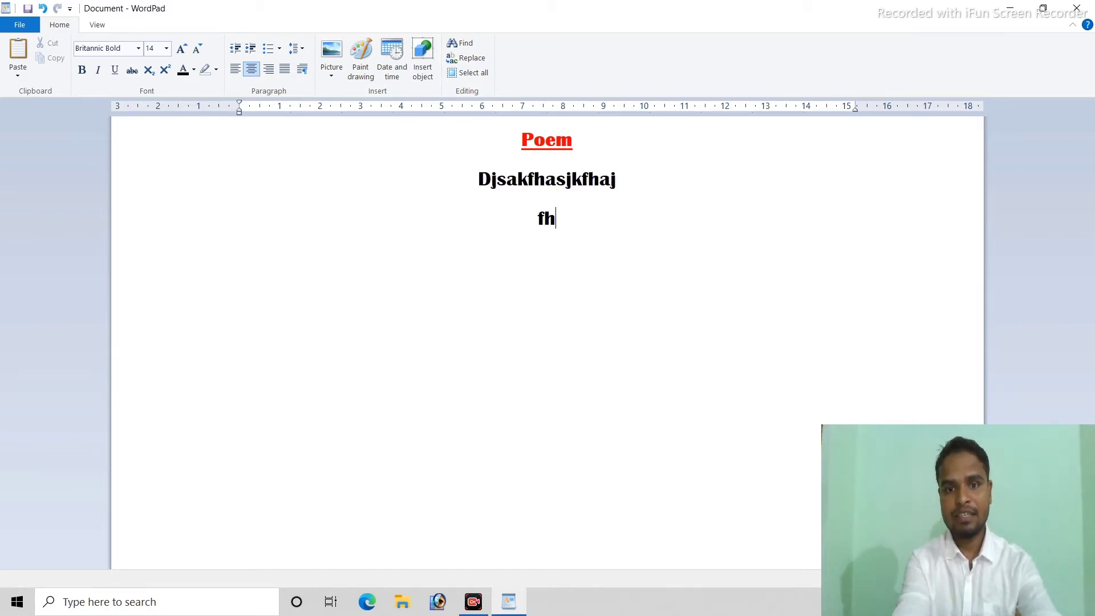
type("jkfhafjkahfjaf")
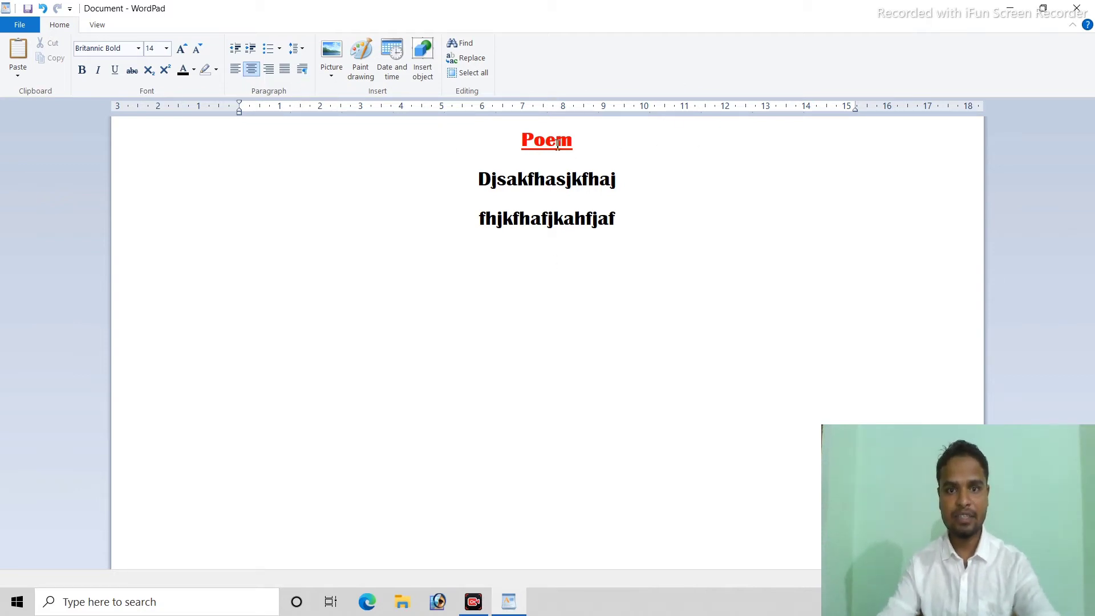
left_click_drag(641, 231, 495, 191)
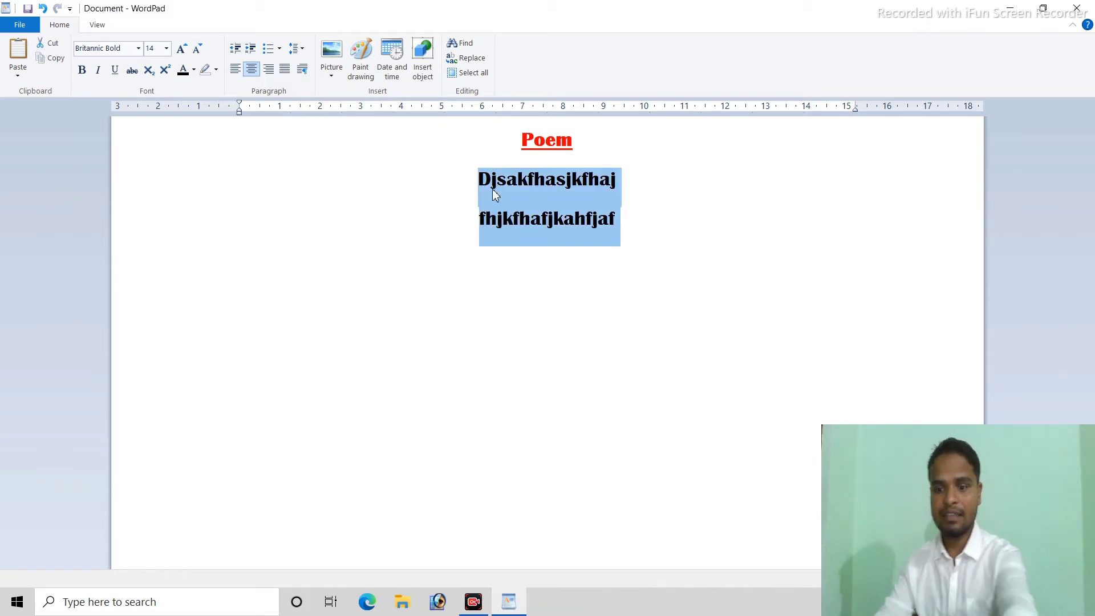
key("BackSpace")
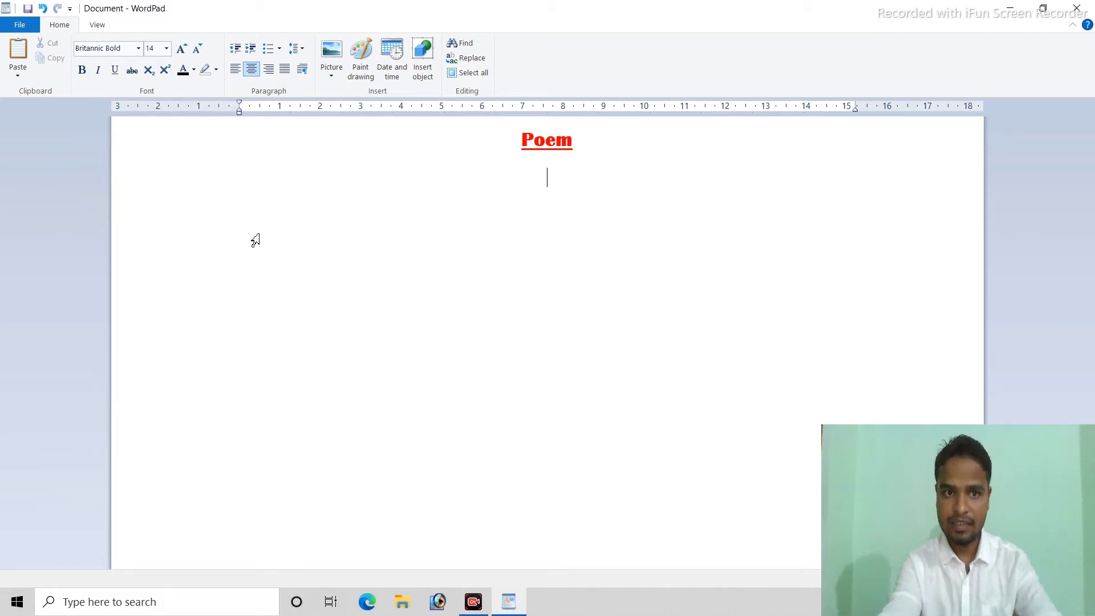
Switch the empty line below the heading through left, centred and right alignment, and back to left
key("ctrl+l")
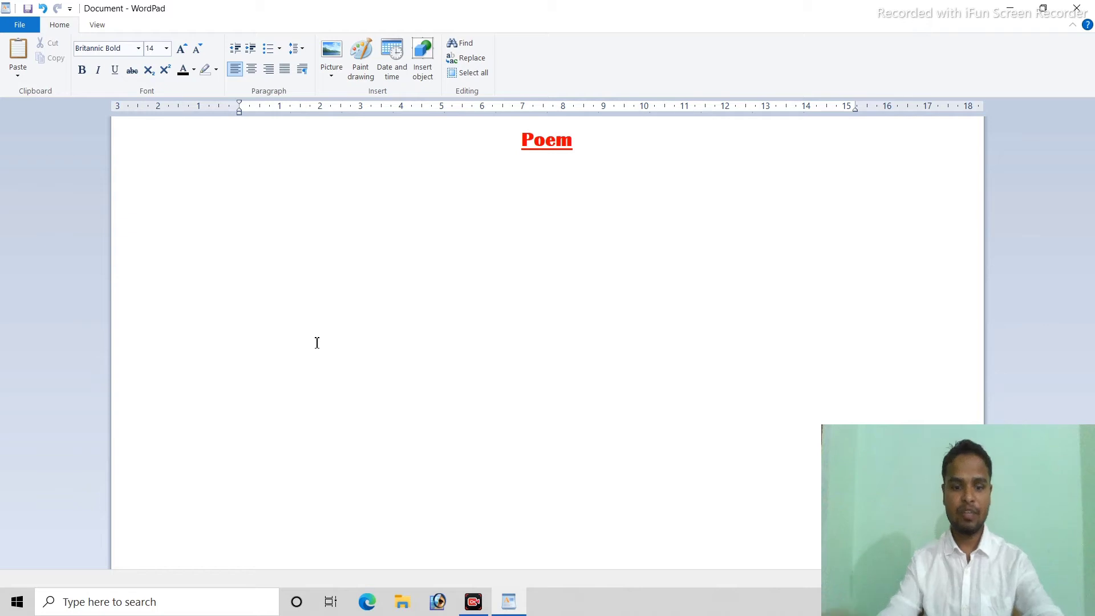
key("ctrl+e")
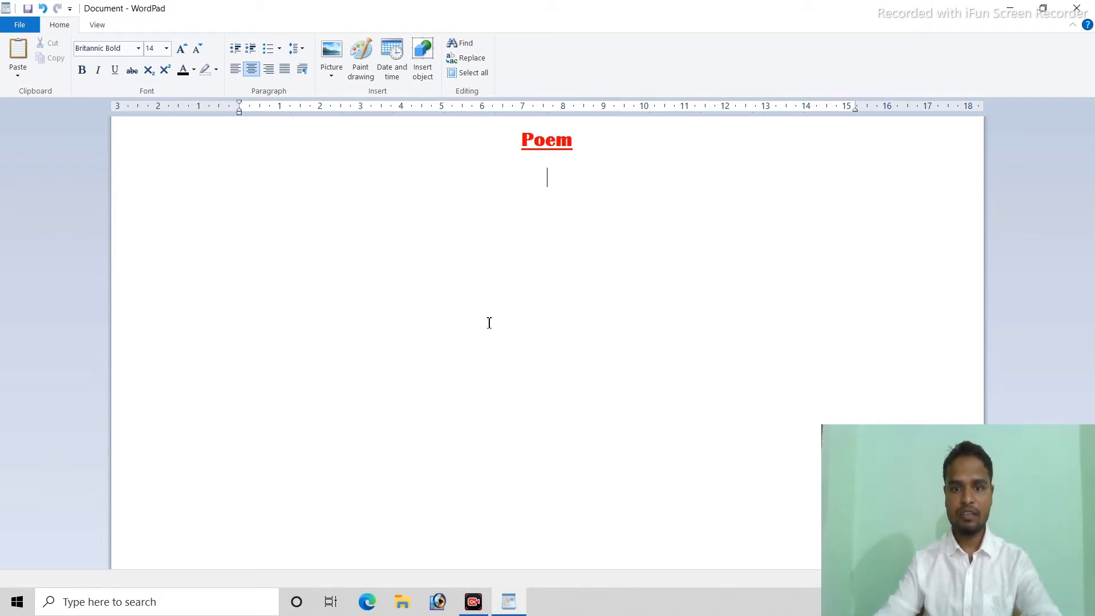
key("ctrl+r")
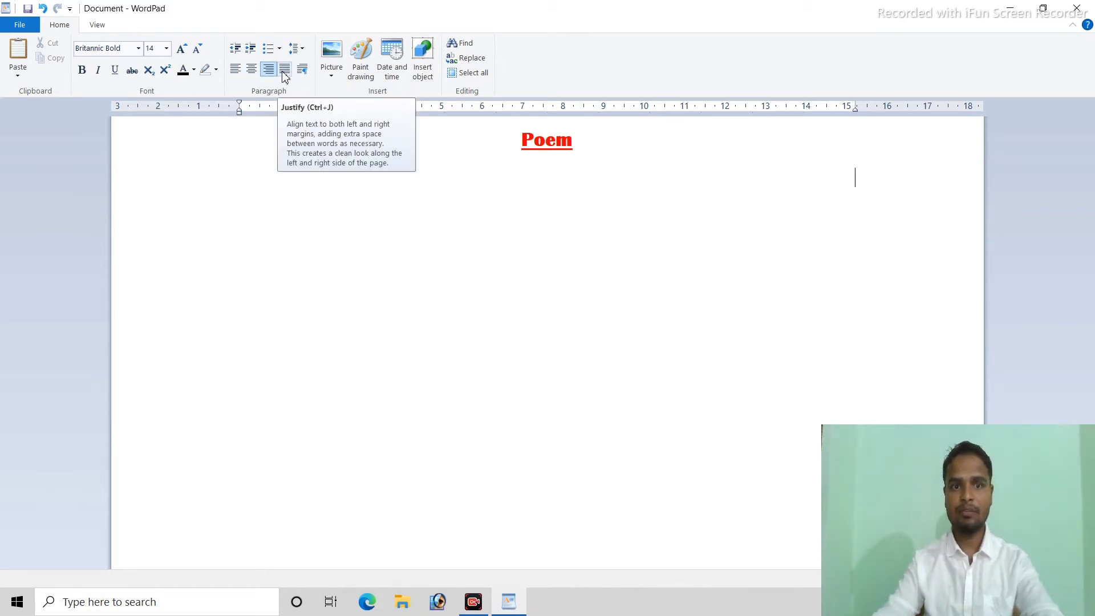
left_click(234, 68)
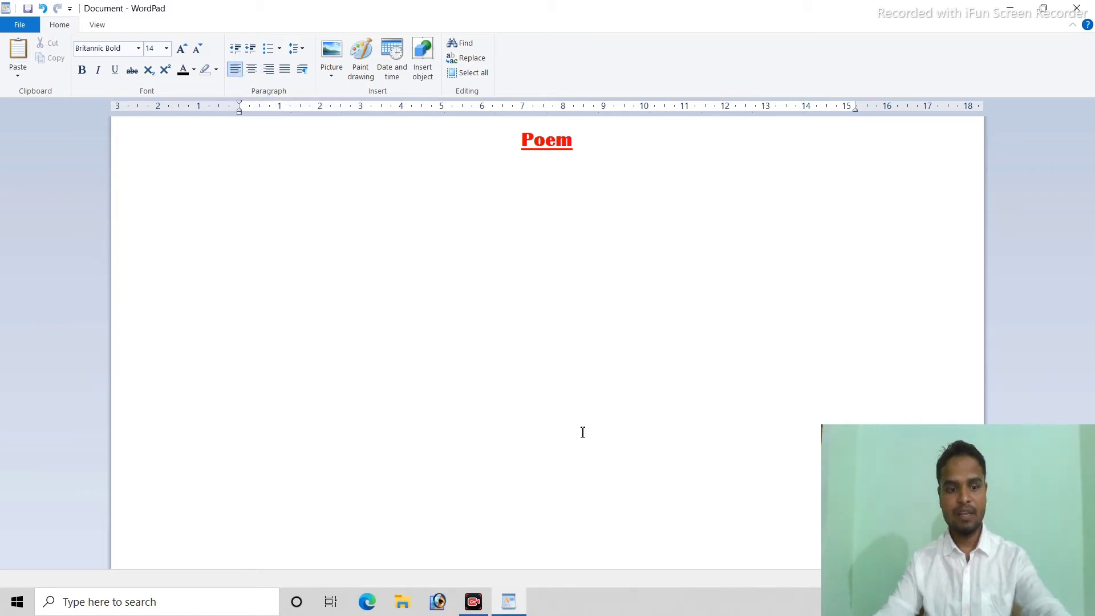
Enter six left-aligned lines of random letters under the "Poem" heading, each as its own paragraph
type("fjhadskjfhdskjfhdjkfd  ")
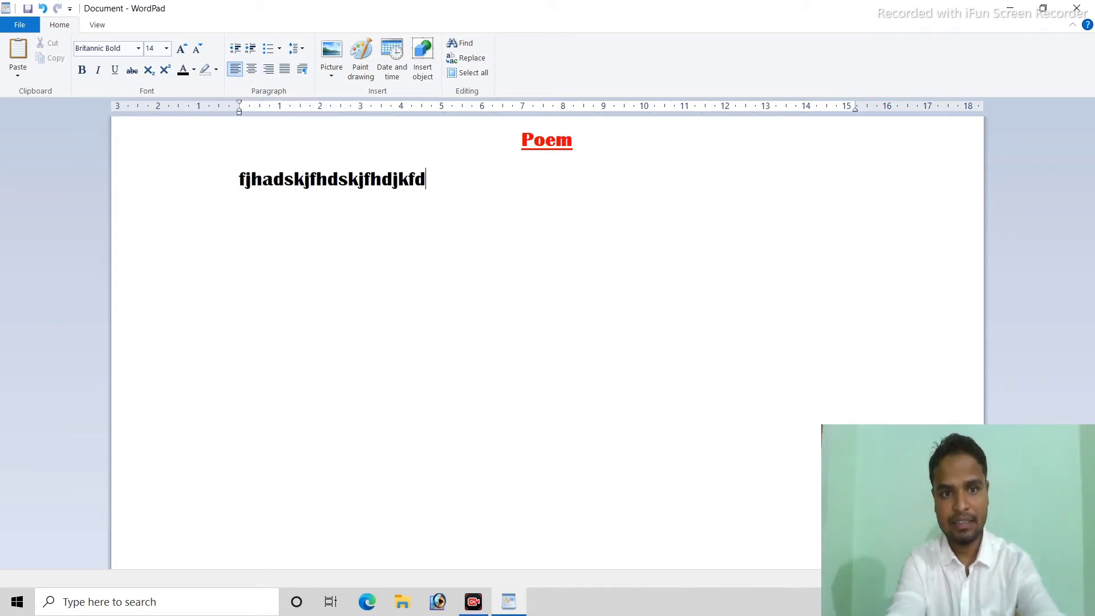
type("ajfkjryeehjhjkfhdskjfhjkdsf  ")
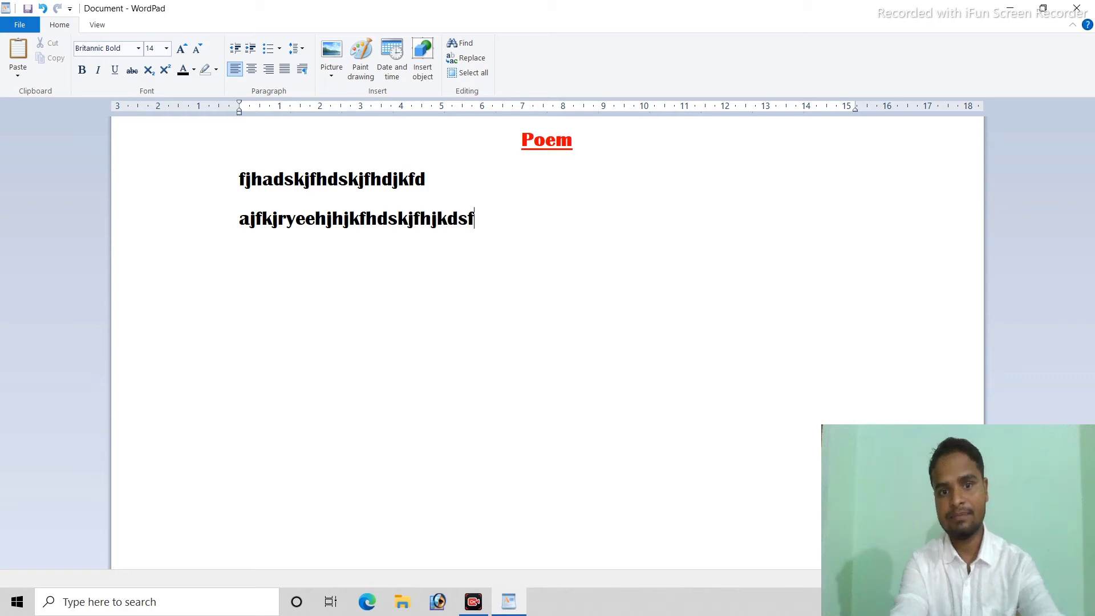
type("fdshfjkhdjkfhfjkhdjkfhsdj")
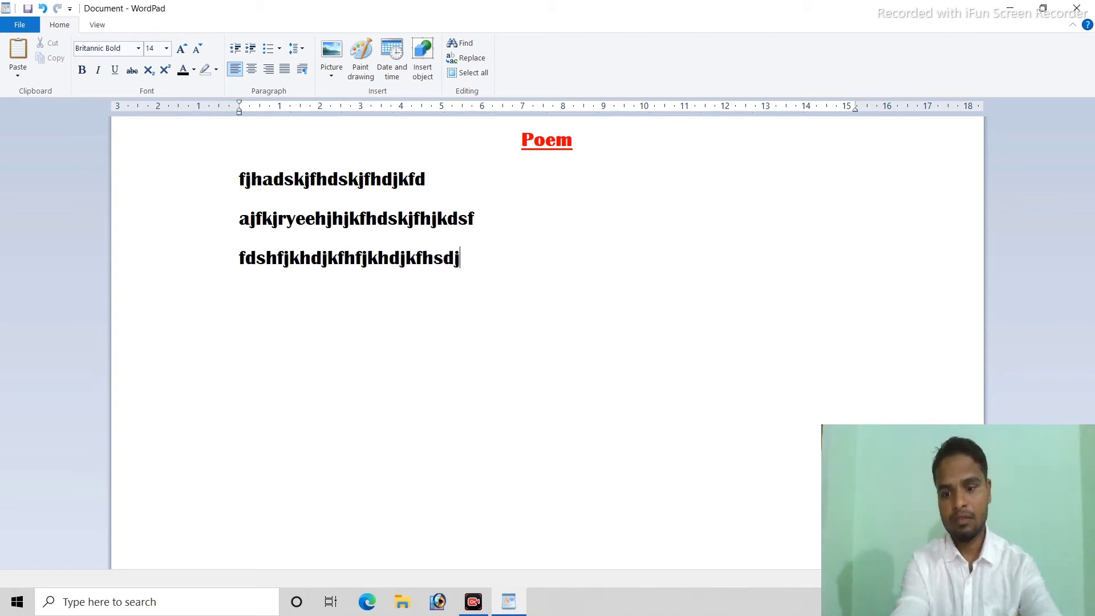
key("Return")
type("sajfkjdhfjkdhfkjdhfjkdshfjksd")
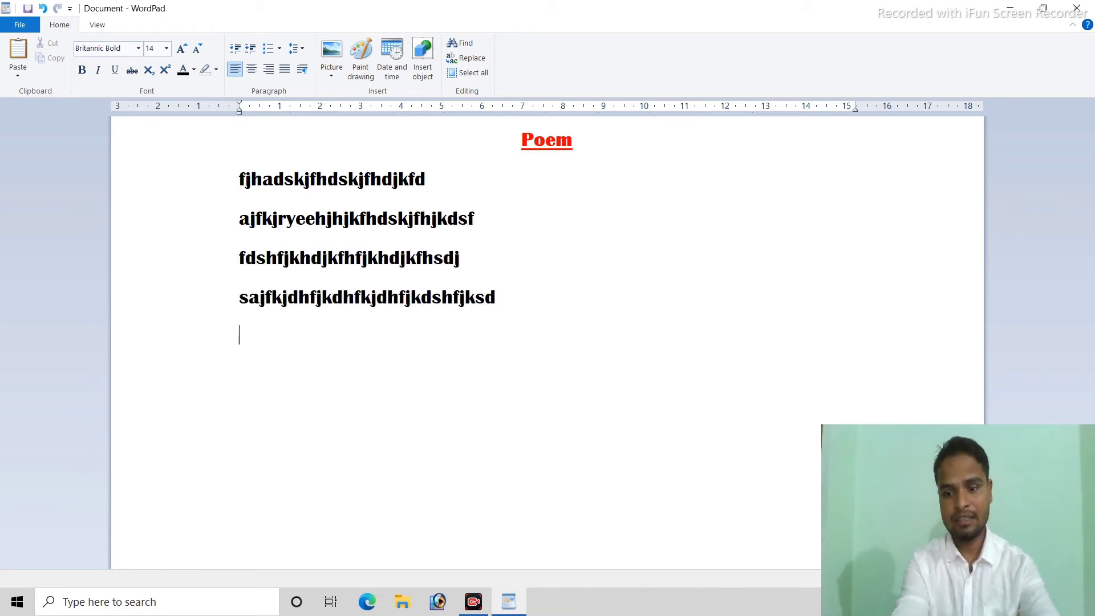
scroll(582, 432, "down", 2, "ctrl")
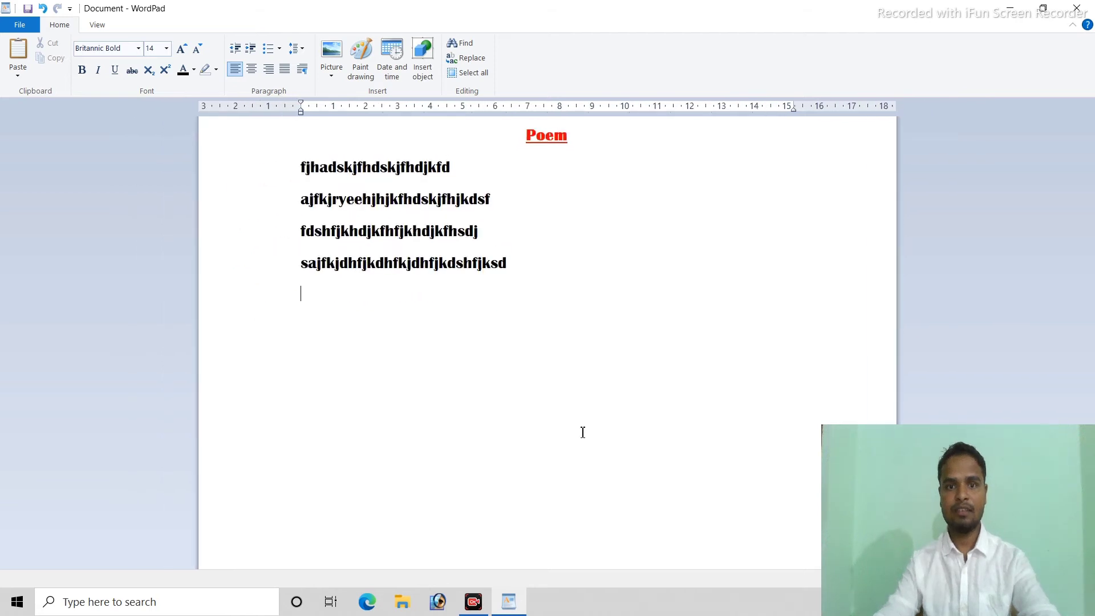
scroll(583, 432, "up", 1, "ctrl")
key("Return")
type("dfhkjdsfhsdkjfhsdkjfhdksjhfsjd")
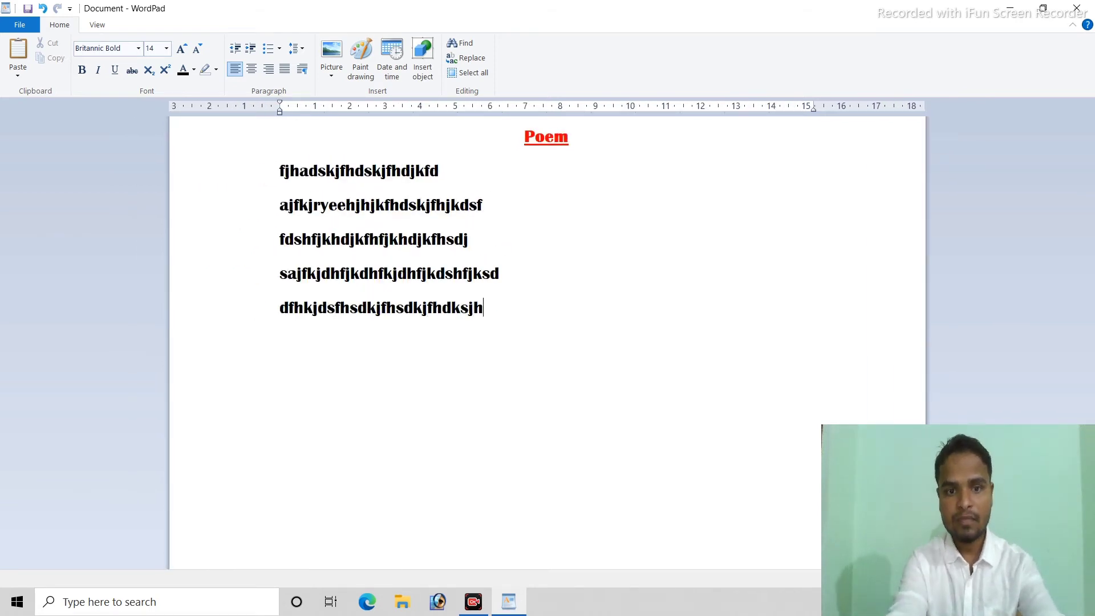
key("Return")
type("sdfjdskfhsdkfhdsjkhfjsdk")
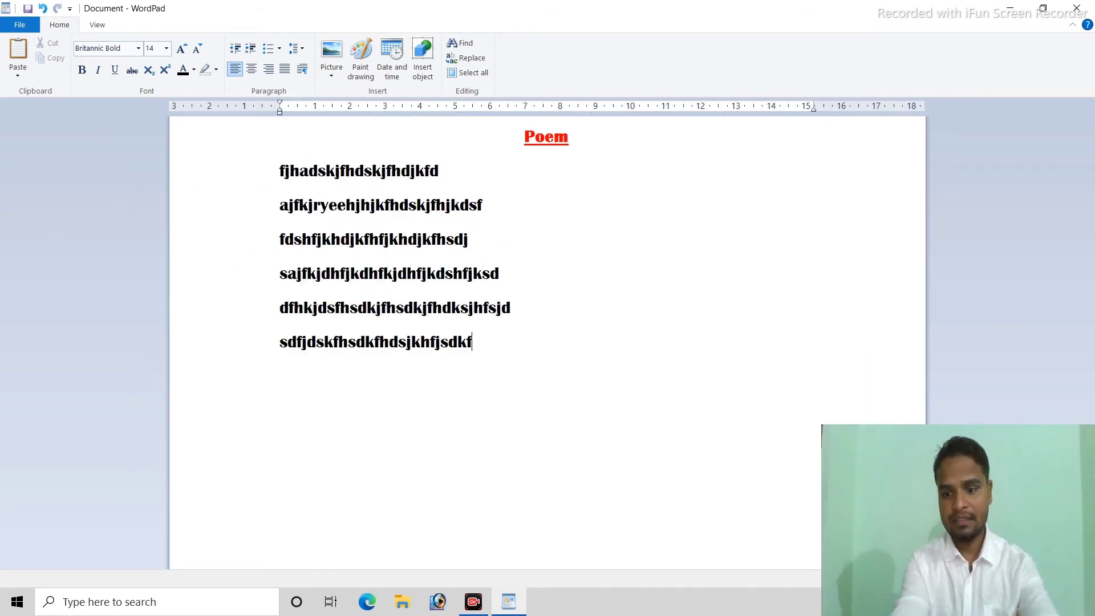
type("f")
key("Return")
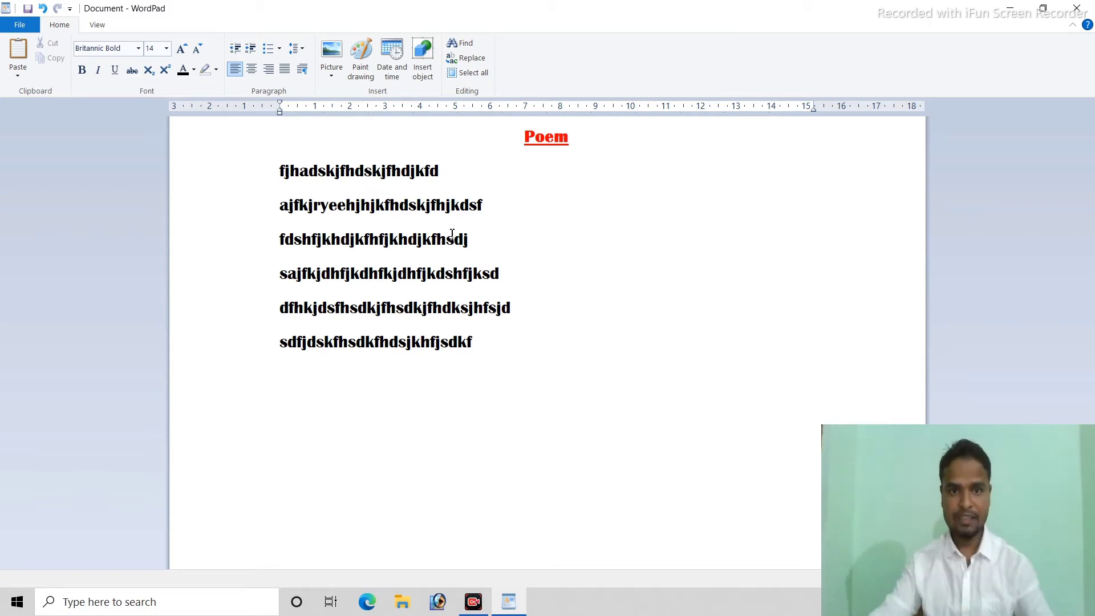
Highlight the six left-aligned lines under the heading, then place the cursor on the empty line below them
left_click(282, 177)
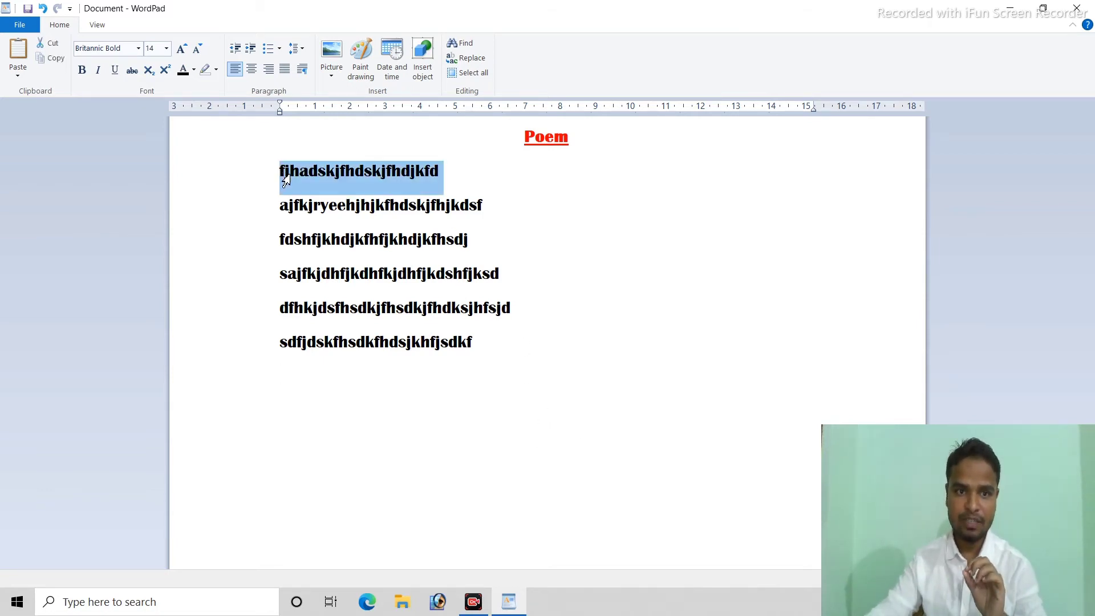
left_click_drag(286, 179, 441, 357)
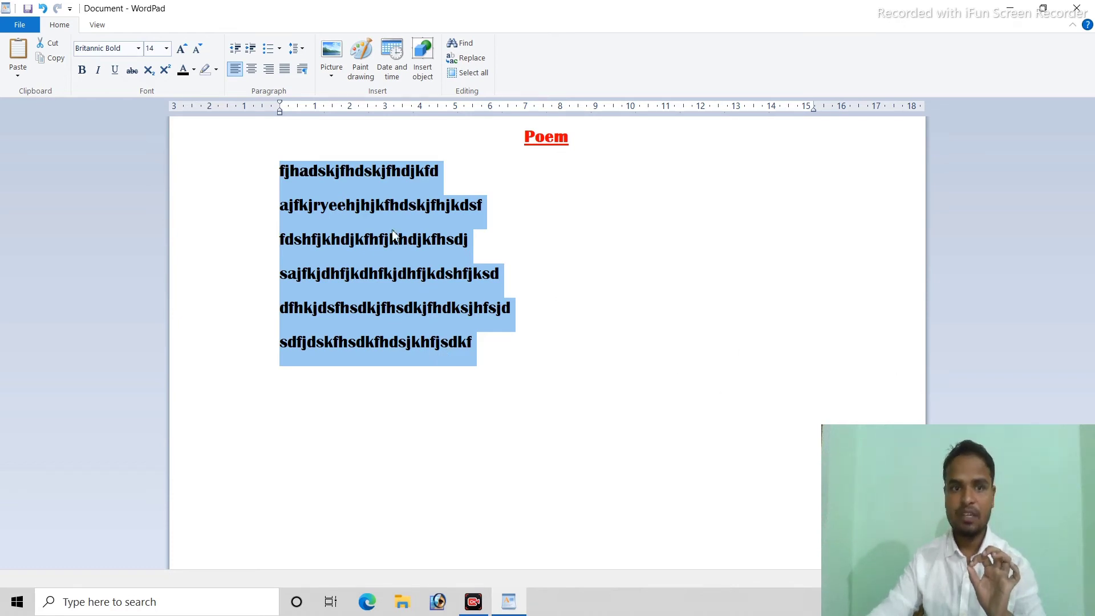
left_click(426, 397)
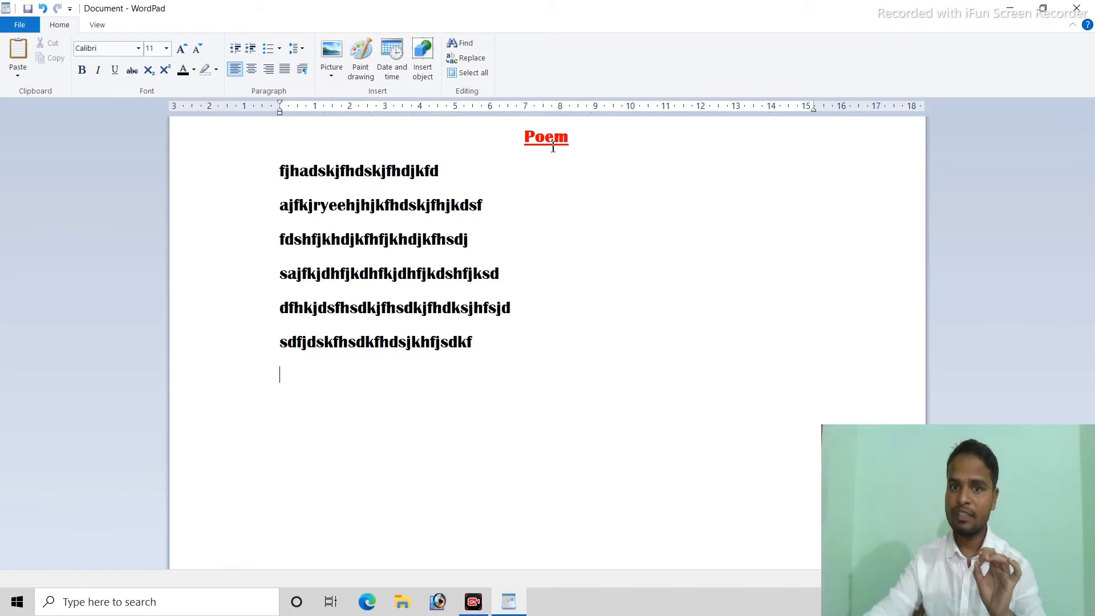
Right-align the empty line below the left-aligned block and enter four lines of random letters there
left_click(268, 70)
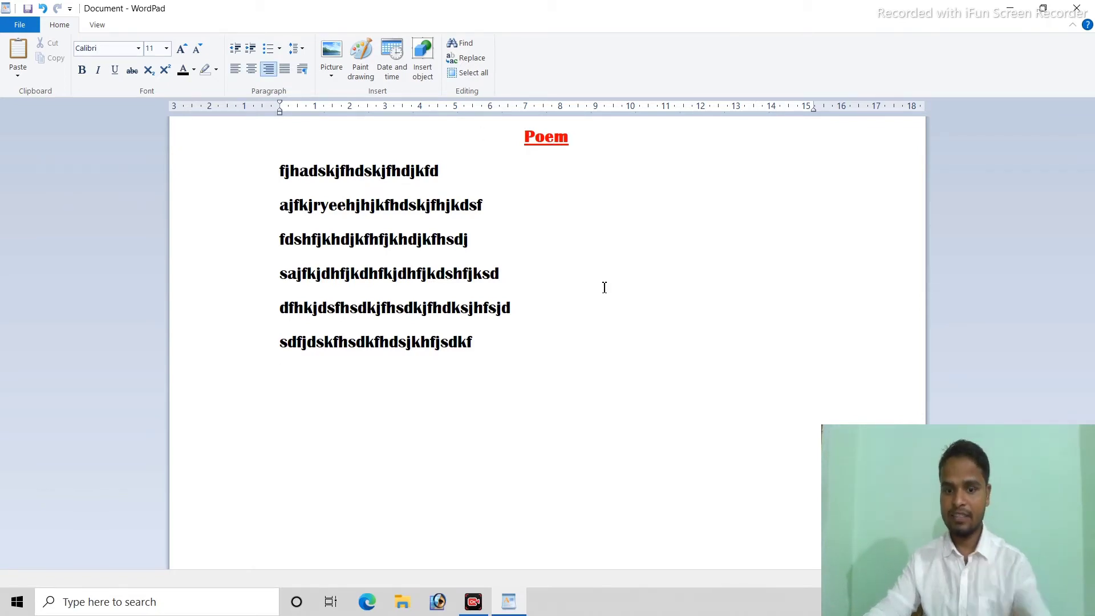
type("fgsdjkghdskjghdkjshgj")
key("Return")
type("dgjhdsjkgh")
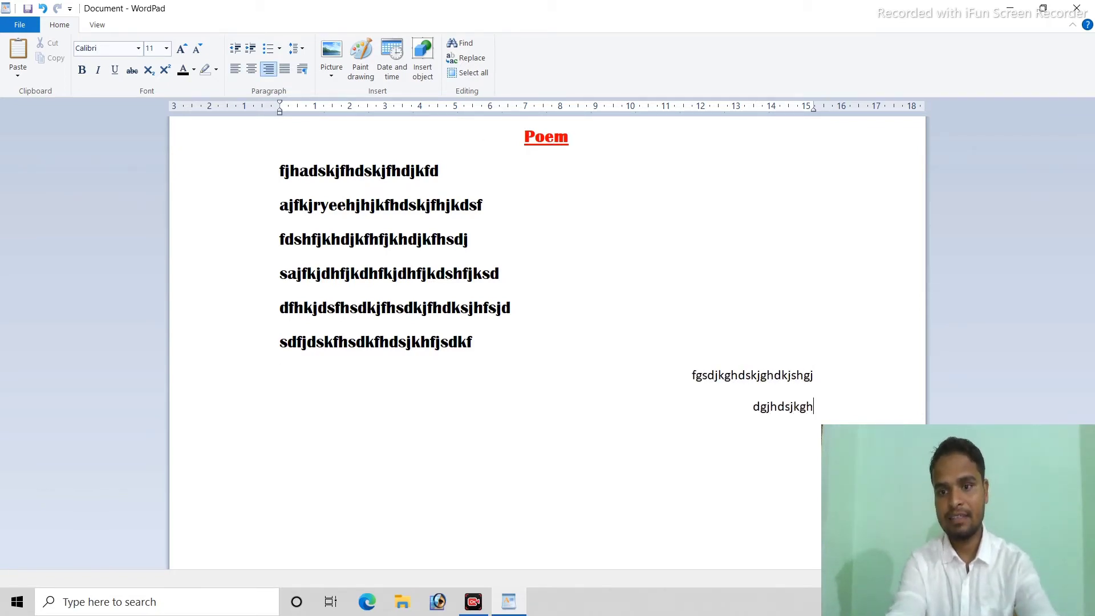
type("sdkjghsdjkghj ")
type("gjsdkjghjksdhgsjkdhgjsk")
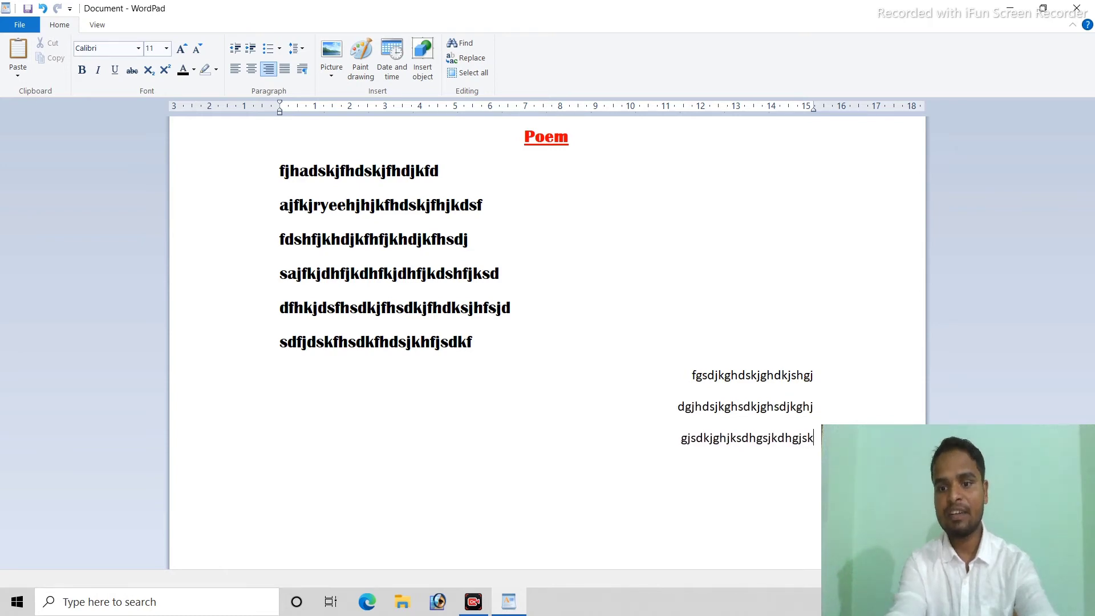
key("Return")
type("gsdjkghjkdsgsdgsdgsd")
key("Return")
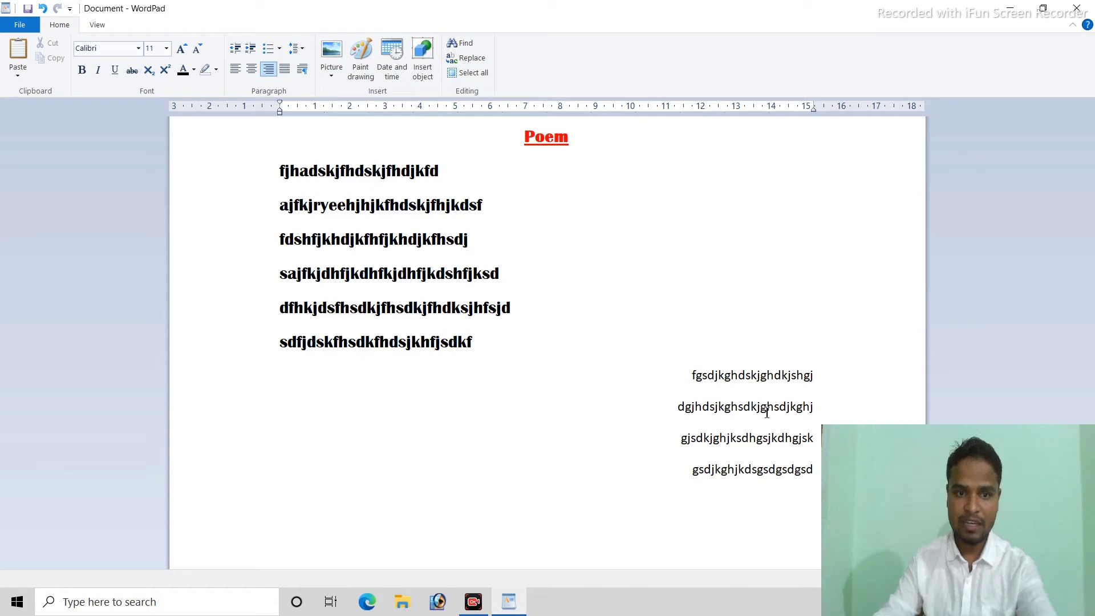
Add four more right-aligned lines of random letters to the end of the right-aligned block
type("sghdskjfhsdkjfhsdkjfhjkd")
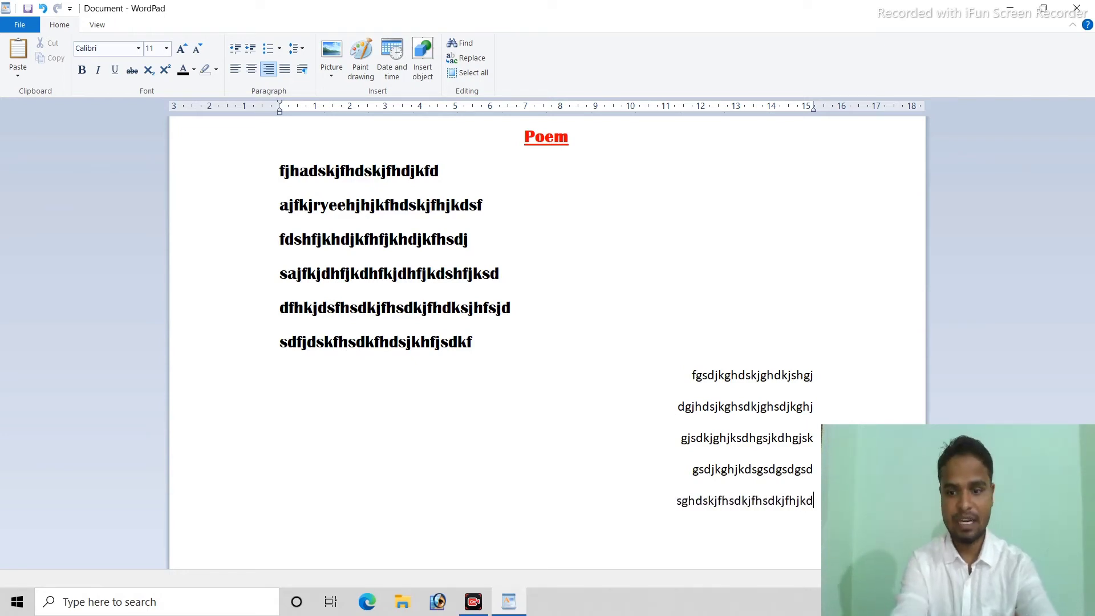
key("Return")
type("ghsdjkfhsdkjfhjkdsfhjds")
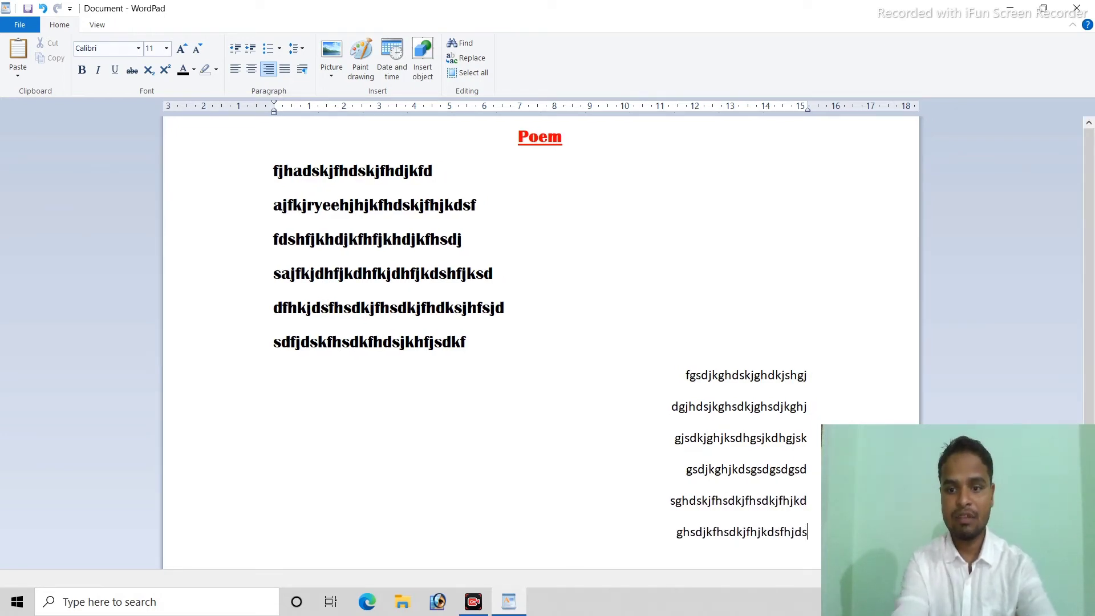
key("Return")
type("fj")
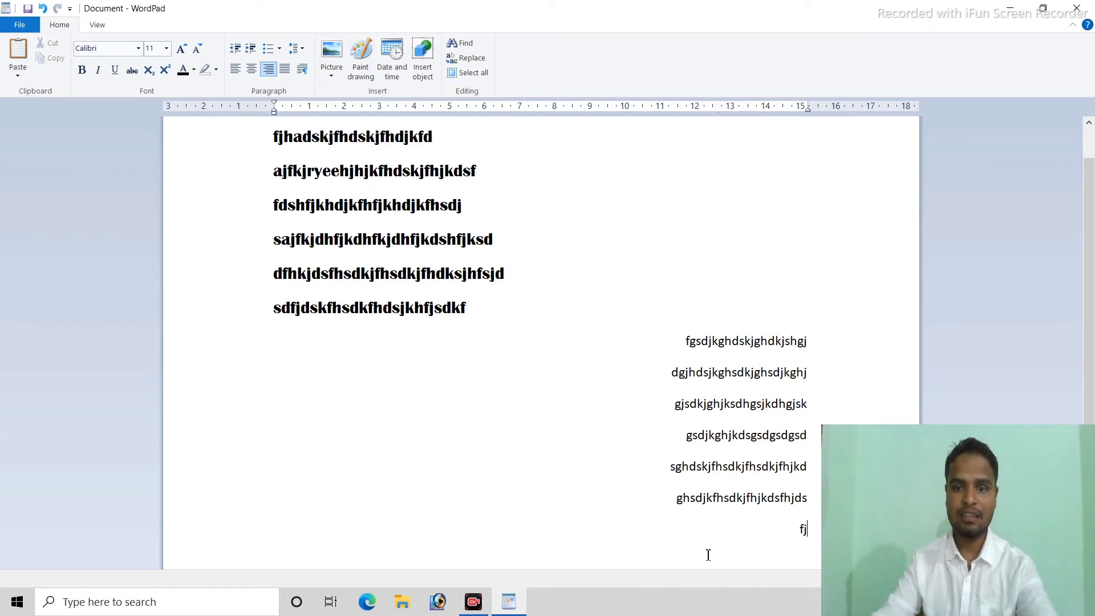
type("fsklfjdslkfsdkfhsdkjfhsdjkf")
key("Return")
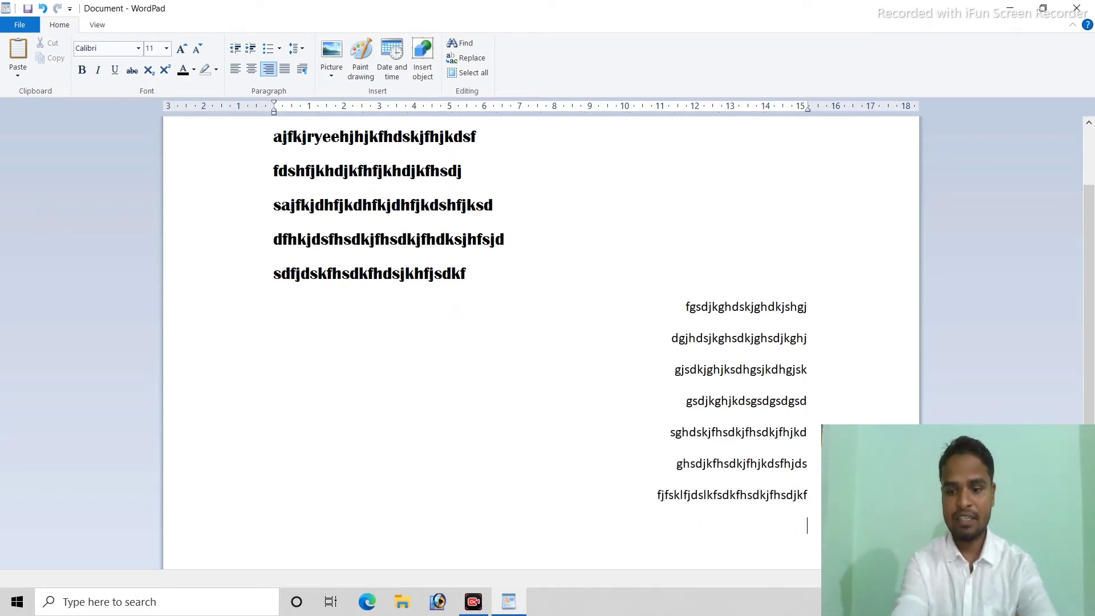
type("dsfjkhdskjfhdsjkhfjskdhfjsd")
key("Return")
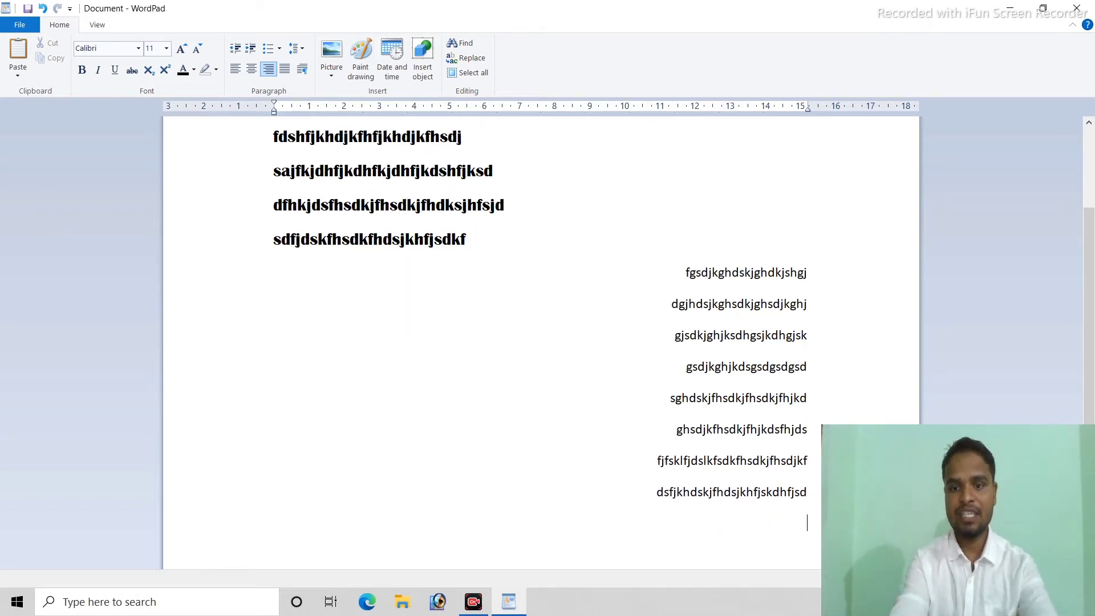
Highlight the first line under the heading and review the left-aligned and right-aligned blocks
scroll(439, 371, "up", 3)
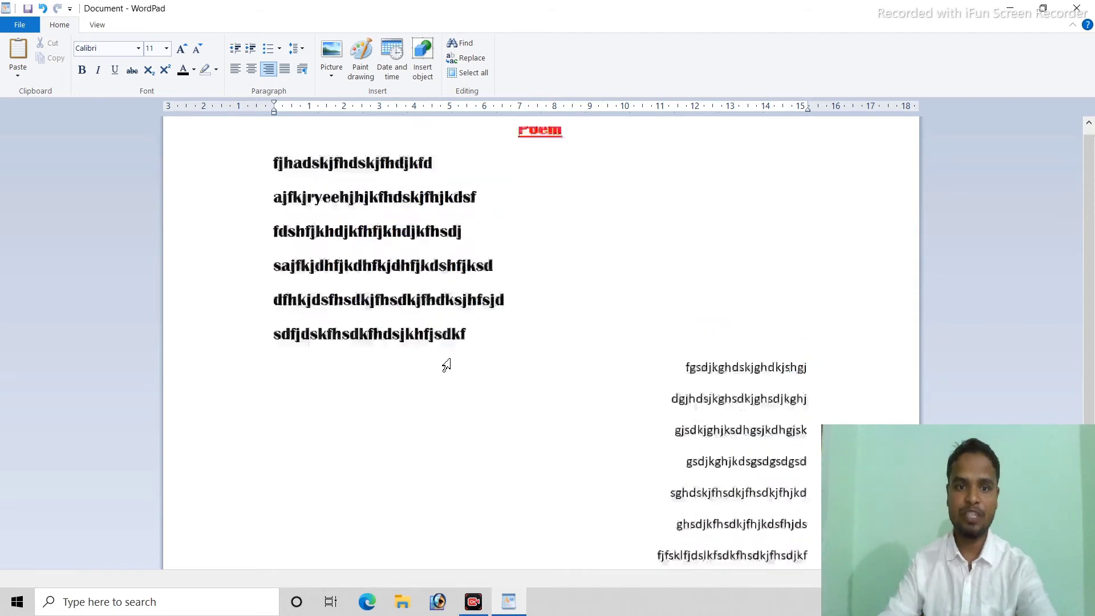
left_click(269, 172)
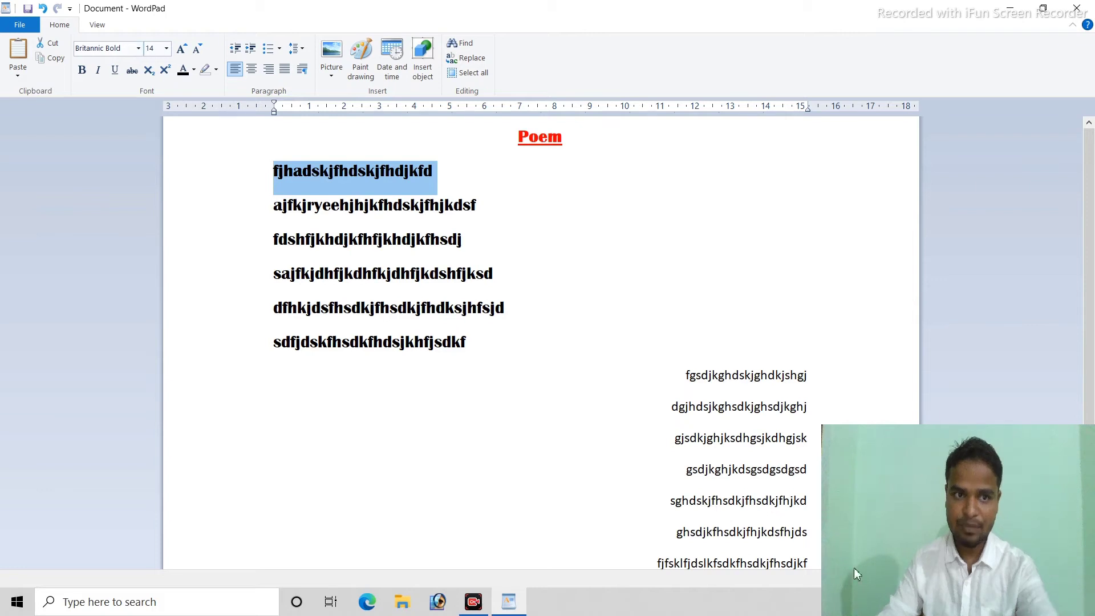
left_click(424, 179)
triple_click(433, 172)
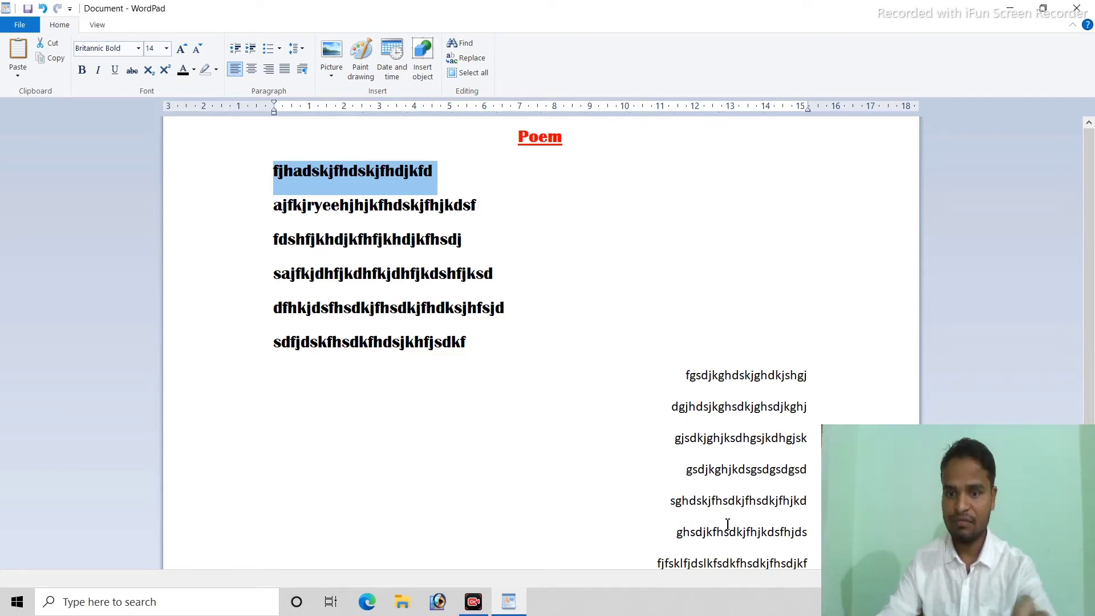
scroll(631, 437, "down", 3)
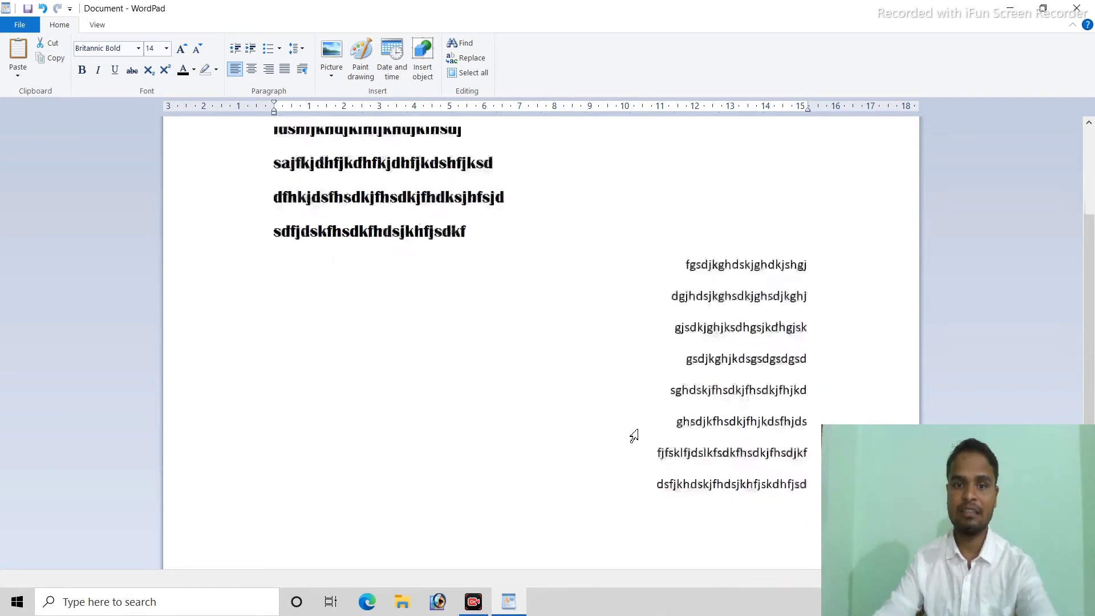
Left-align a new line below the right-aligned block and enter four lines of random letters
left_click(811, 491)
scroll(802, 519, "down", 3)
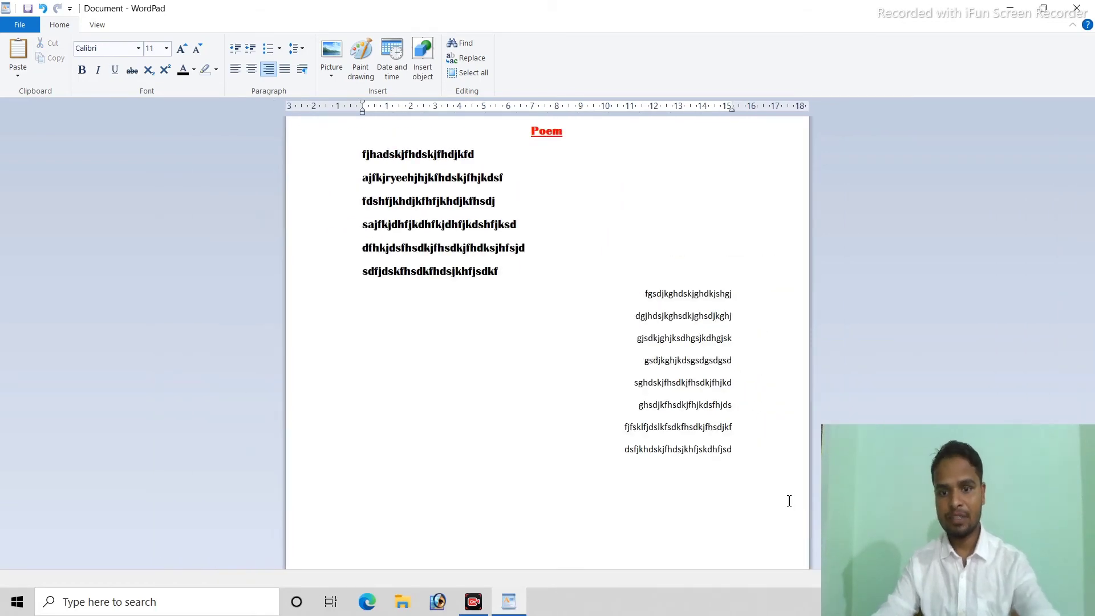
key("Return")
type("d")
key("BackSpace")
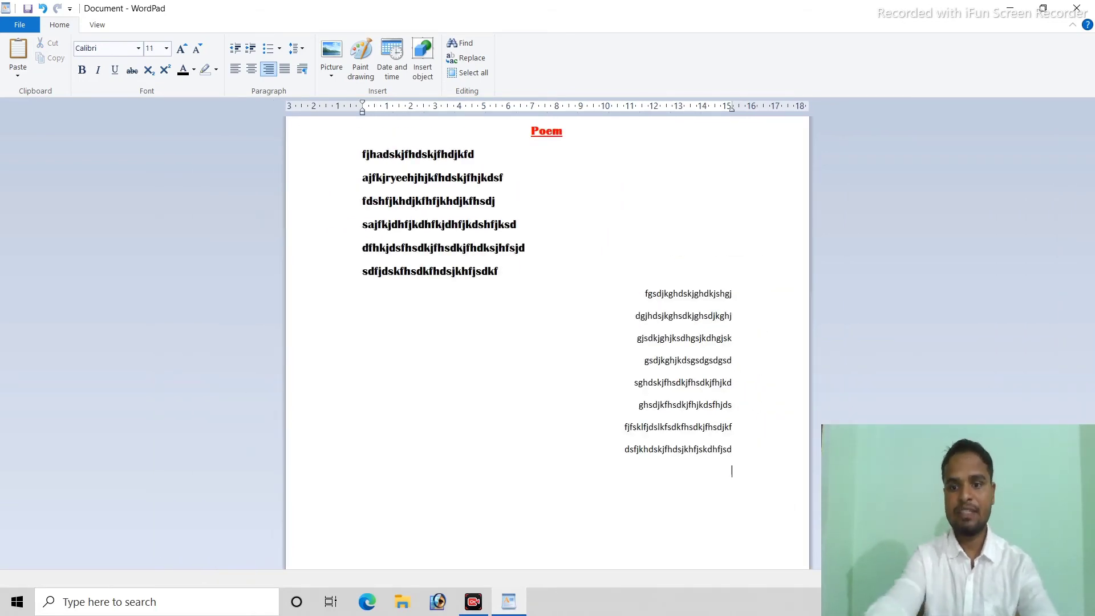
left_click(239, 74)
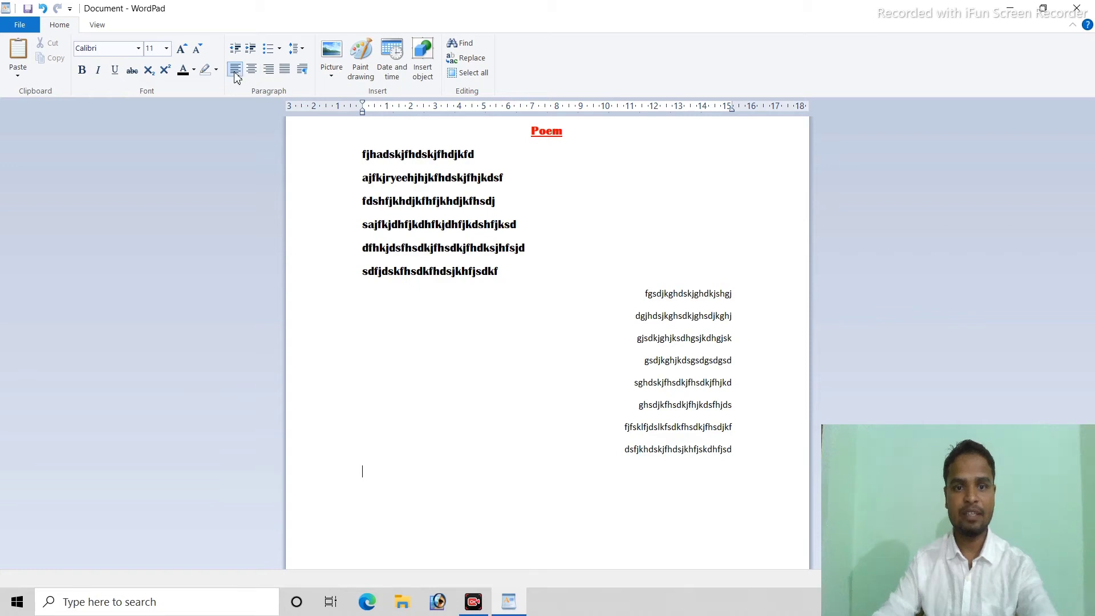
type("cxvnz,vnz,vhcjkvhcjkvhjskv ")
type("dfk")
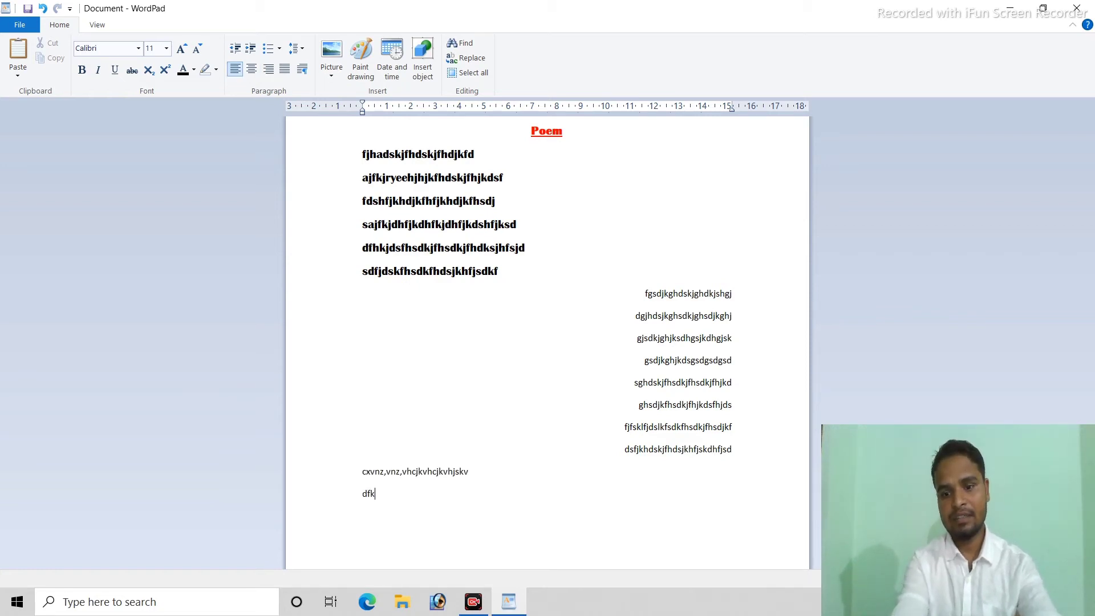
type("jsdkljfkldsjfkdsjfksdjkfd")
key("Return")
type("sdfjkjdsfkldsjfkdsh")
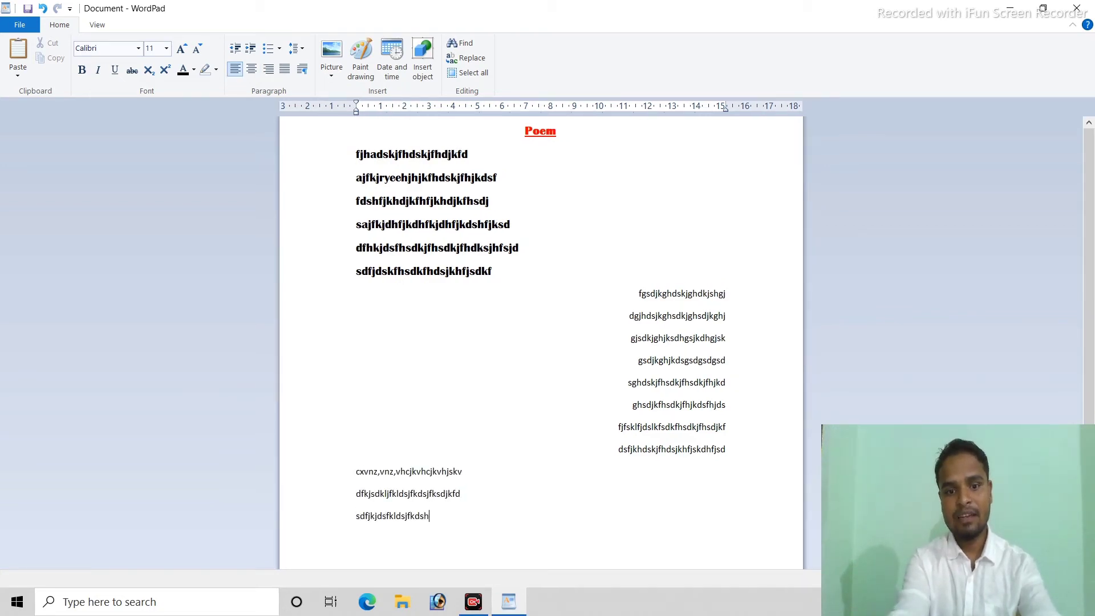
type("fjkdshfkjsdf sdfkjklsdjfklsdjfklsdjfksdjfkdsf")
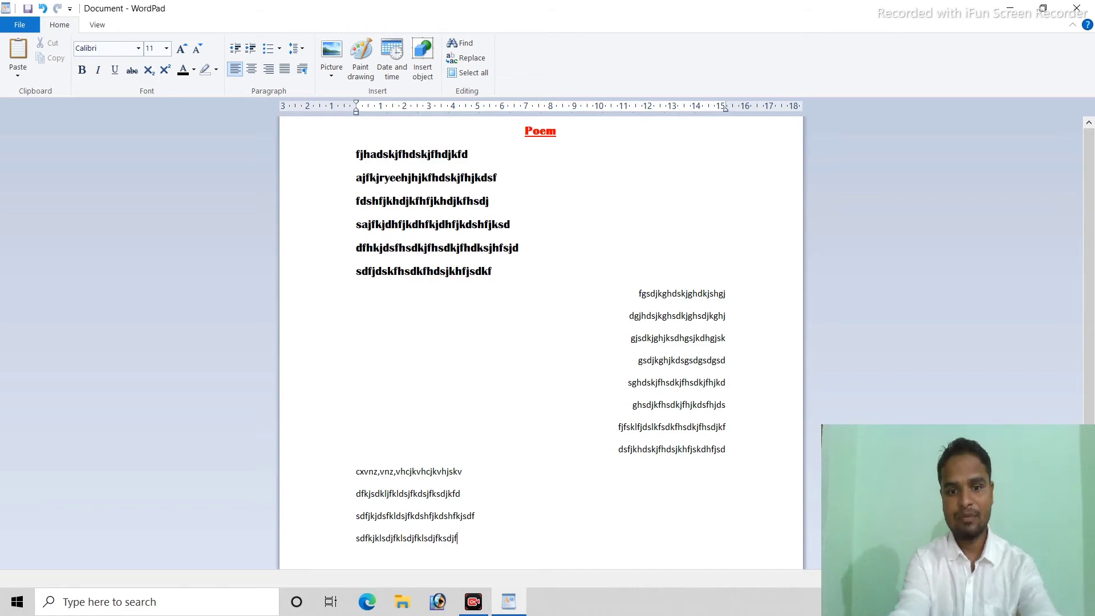
key("Return")
Right-align the empty line at the end of the document and enter three lines of random letters
scroll(368, 241, "up", 2)
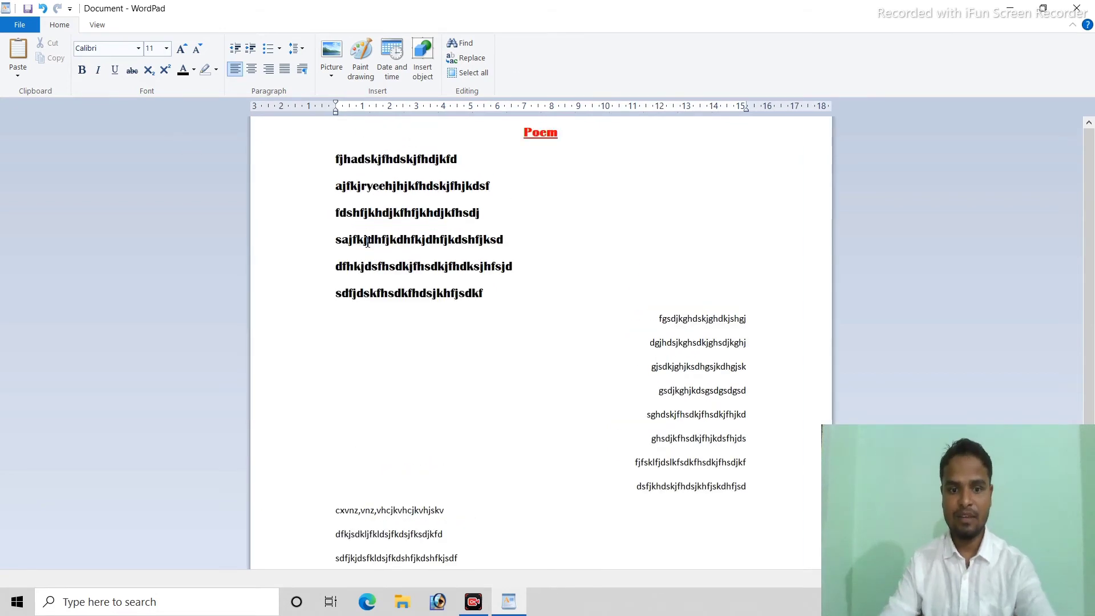
scroll(324, 357, "down", 3)
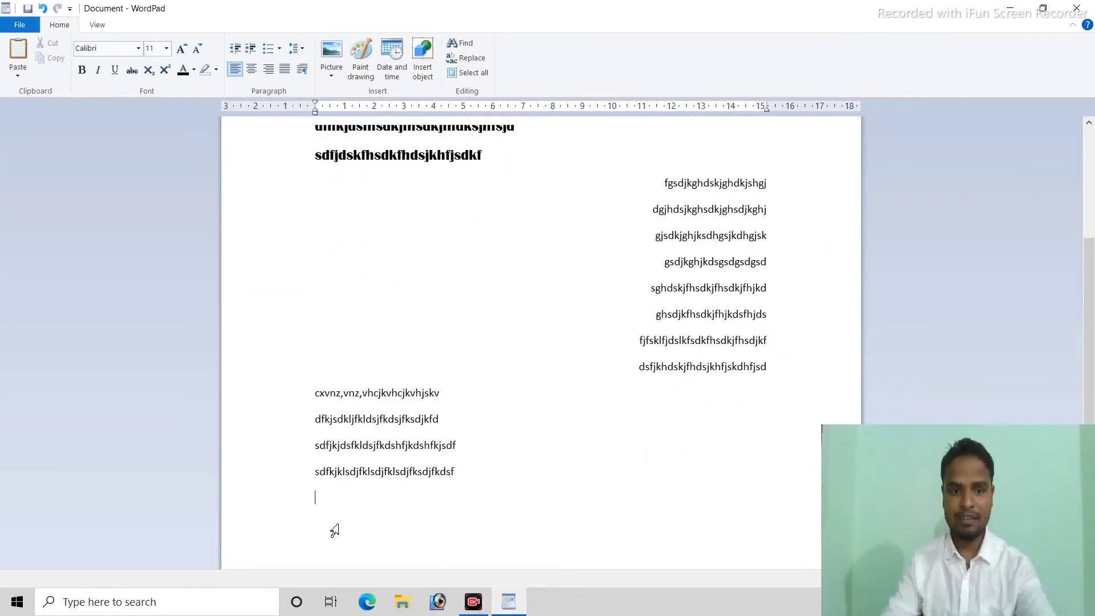
left_click(267, 73)
type("ccvxcjhklfdjgklsdjfkldsjglksjgk")
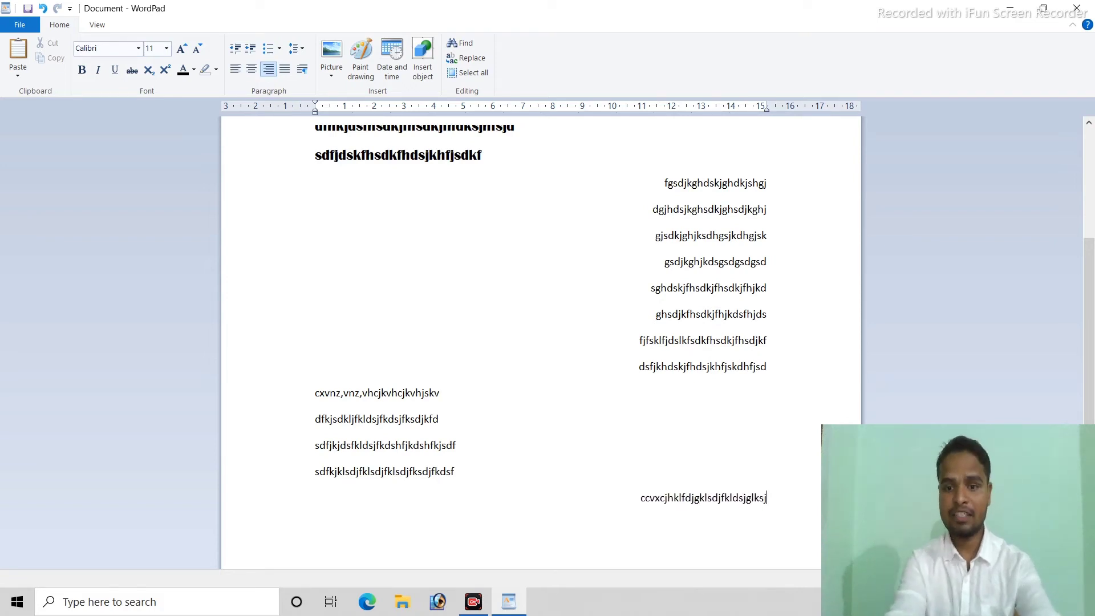
key("Return")
type("dgjkjdshgkjfdhgfjghdfkjghfkjghjdfg ")
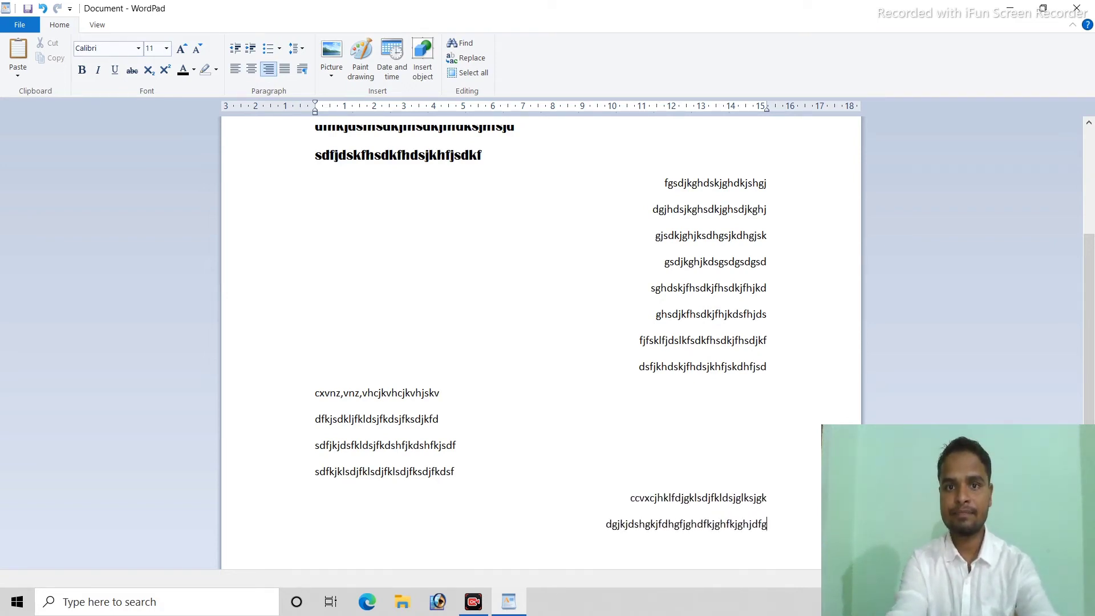
type("sgjdshjhdsjghsfdjghfdsjkghjdskg")
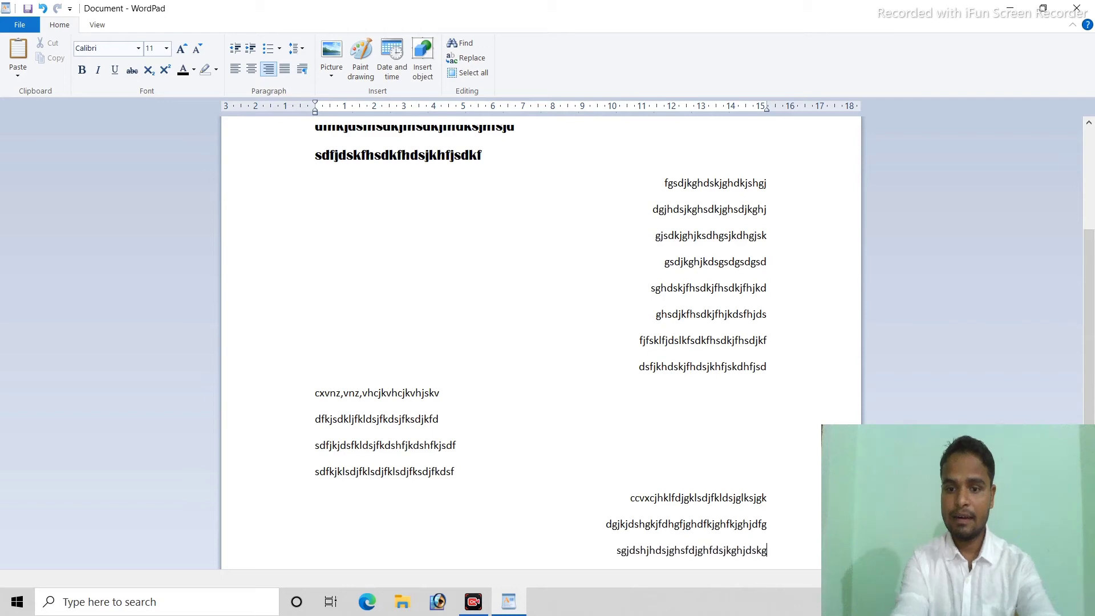
Add one more right-aligned line of random letters, and delete the document's entire contents
key("Return")
type("sdklgjsdklgjkfdslgjkfdjgksdjksdlj")
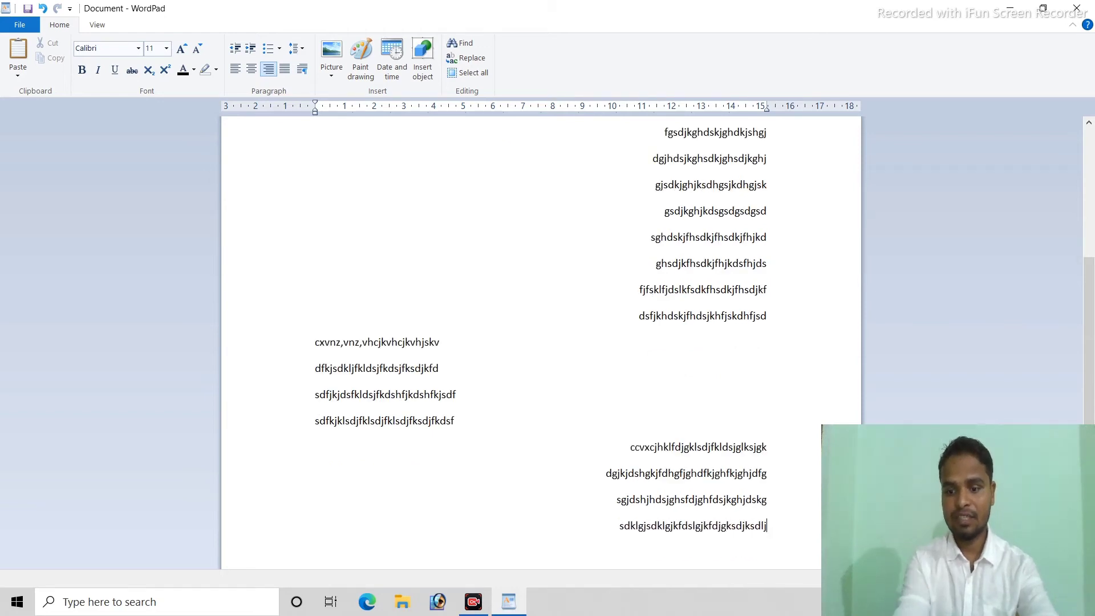
key("Return")
key("ctrl+a")
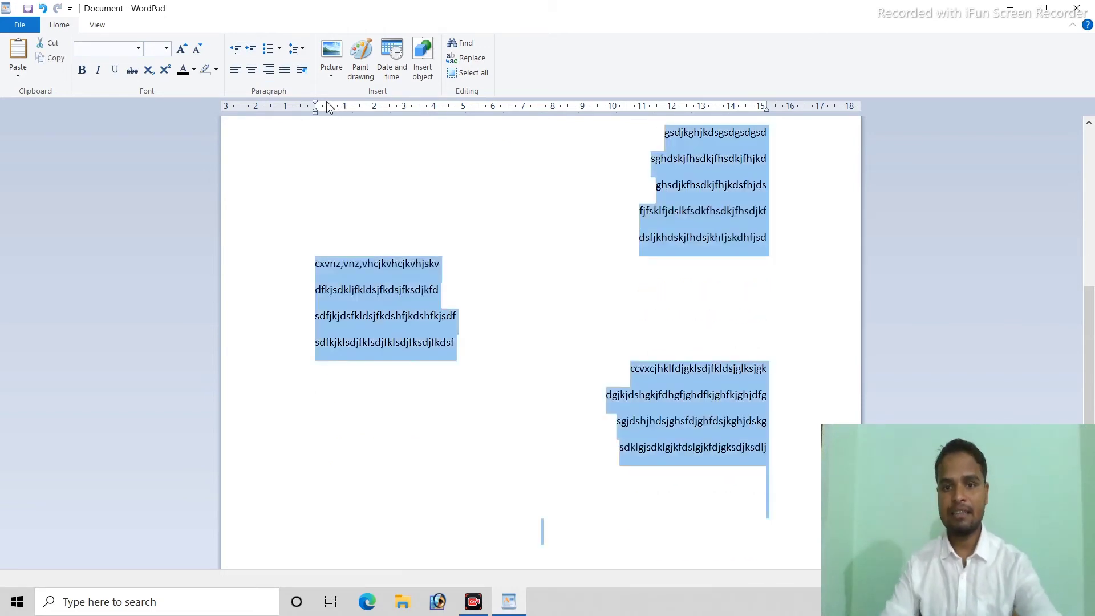
scroll(420, 351, "up", 5)
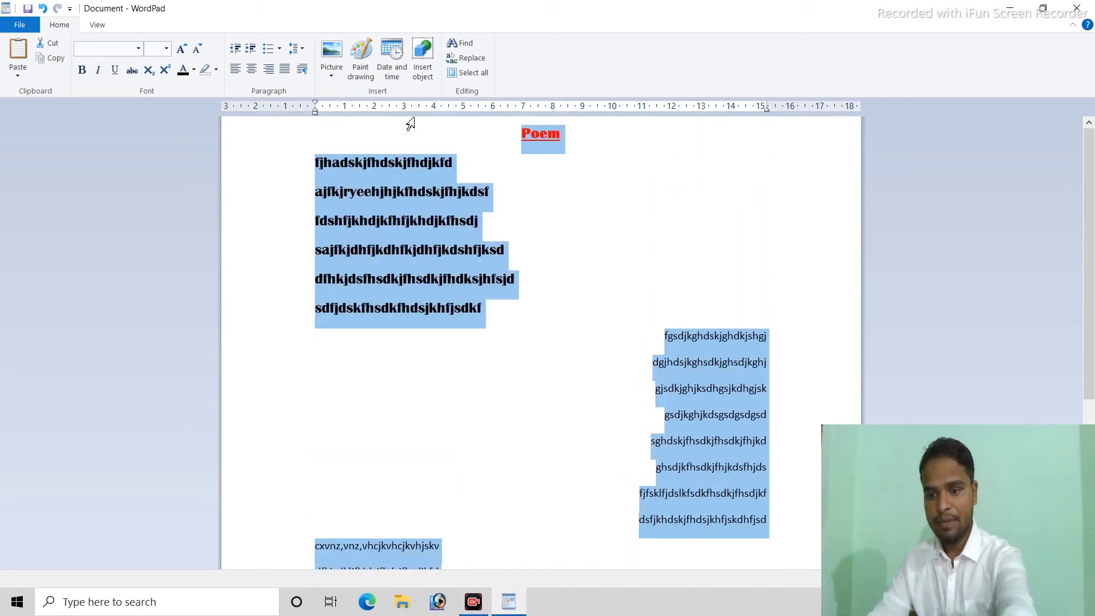
key("Delete")
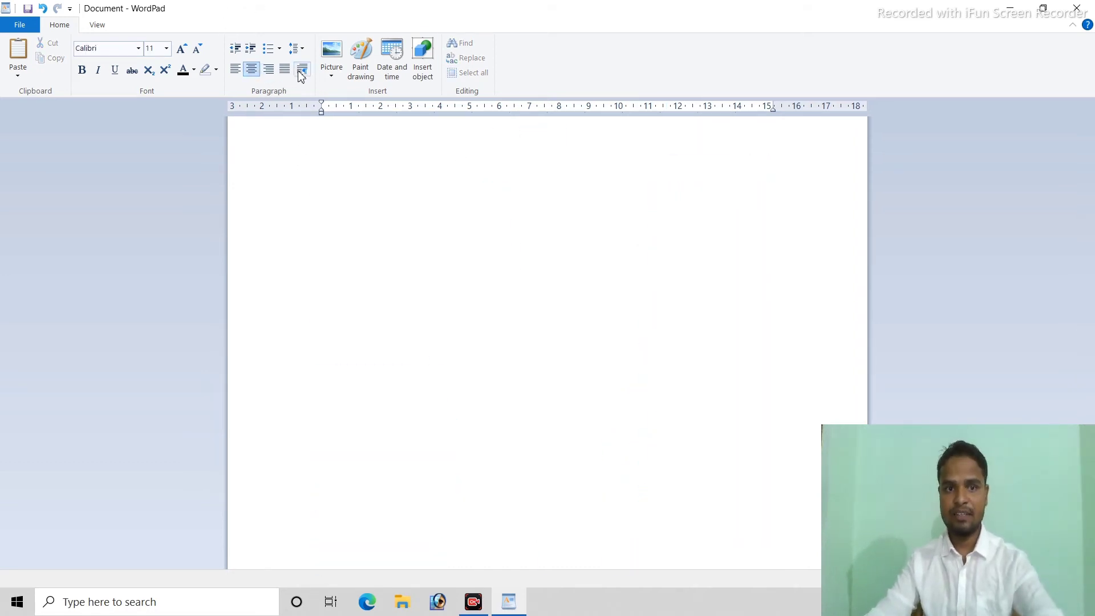
Left-align the empty document and insert two paragraphs of sample text beginning with "On the Insert tab" and "Most controls offer"
left_click(234, 69)
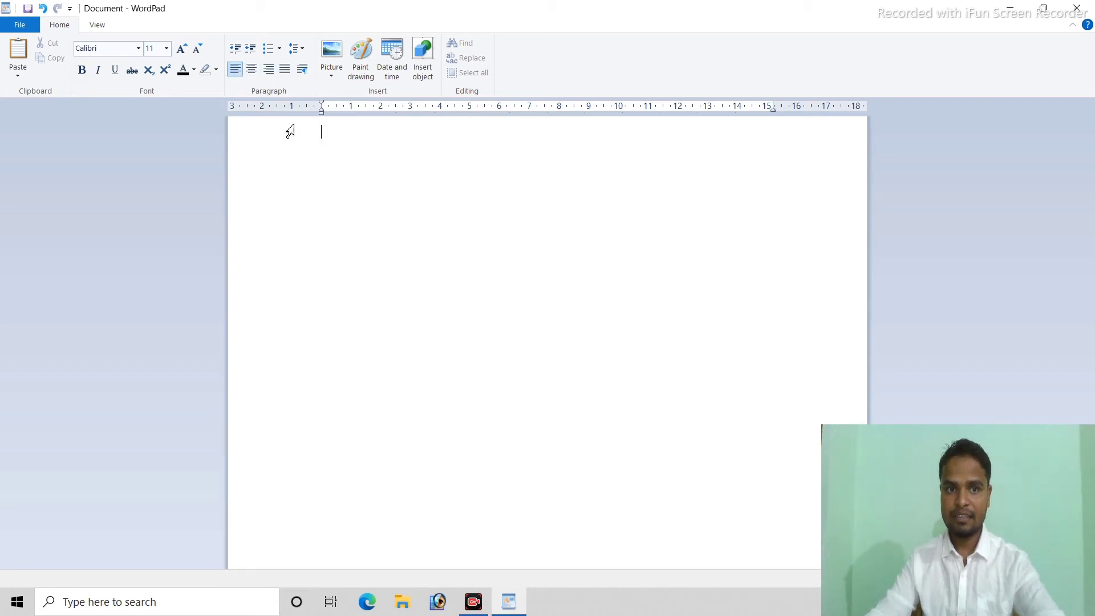
type("On the Insert tab, the galleries include items that are designed to coordinate with the overall look of your document. You can use these galleries to insert tables, headers, footers, lists, cover pages, and other document building blocks. When you create pictures, charts, or diagrams, they also coordinate with your current document look. You can easily change the formatting of selected text in the document text by choosing a look for the selected text from the Quick Styles gallery on the Home tab. You can also format text directly by using the other controls on the Home tab. Most controls offer a choice of using the look from the current theme or using a format that you specify directly. To change the overall look of your document, choose new Theme elements on the Page Layout tab. To change the looks available in the Quick Style gallery, use the Change Current Quick Style Set command. Both the Themes gallery and the Quick Styles gallery provide reset commands so that you can always restore the look of your document to the original contained in your current template. On the Insert tab, the galleries include items that are designed to coordinate with the overall look of your document.")
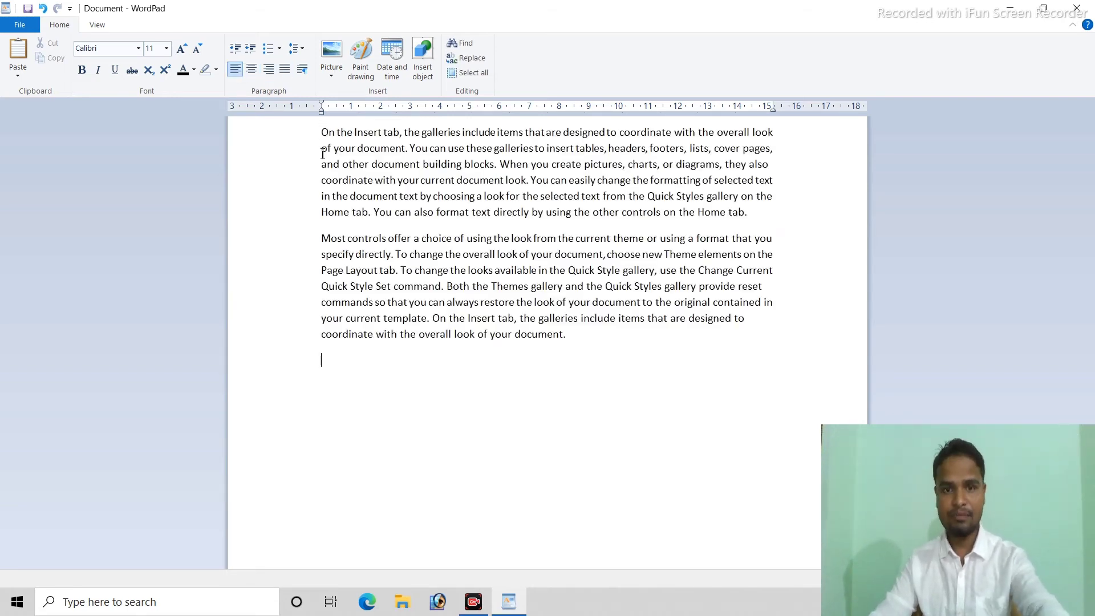
scroll(430, 231, "up", 4, "ctrl")
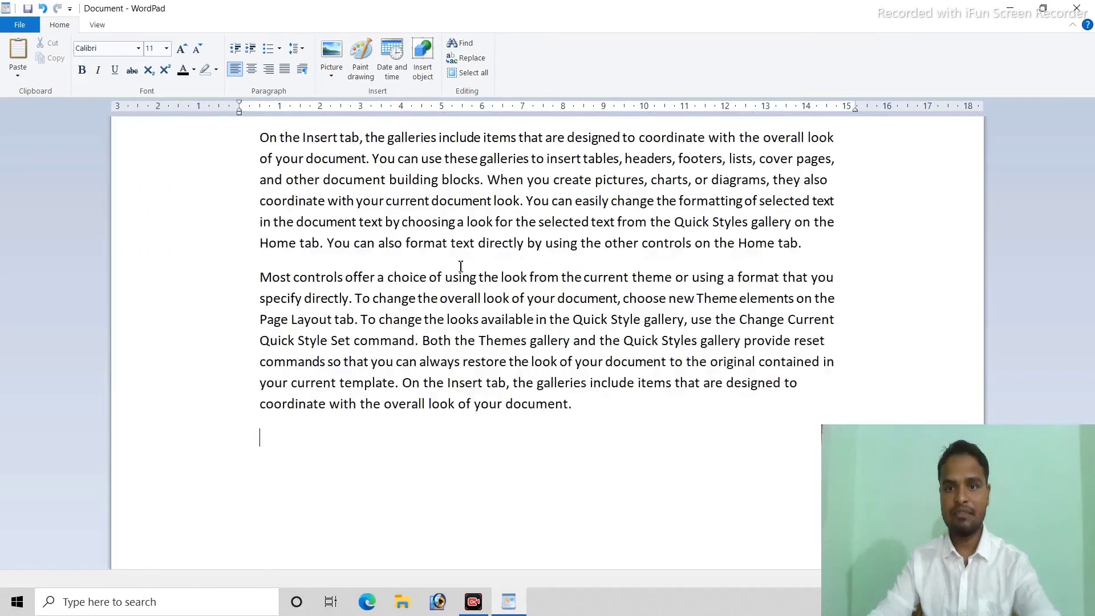
scroll(460, 267, "down", 1, "ctrl")
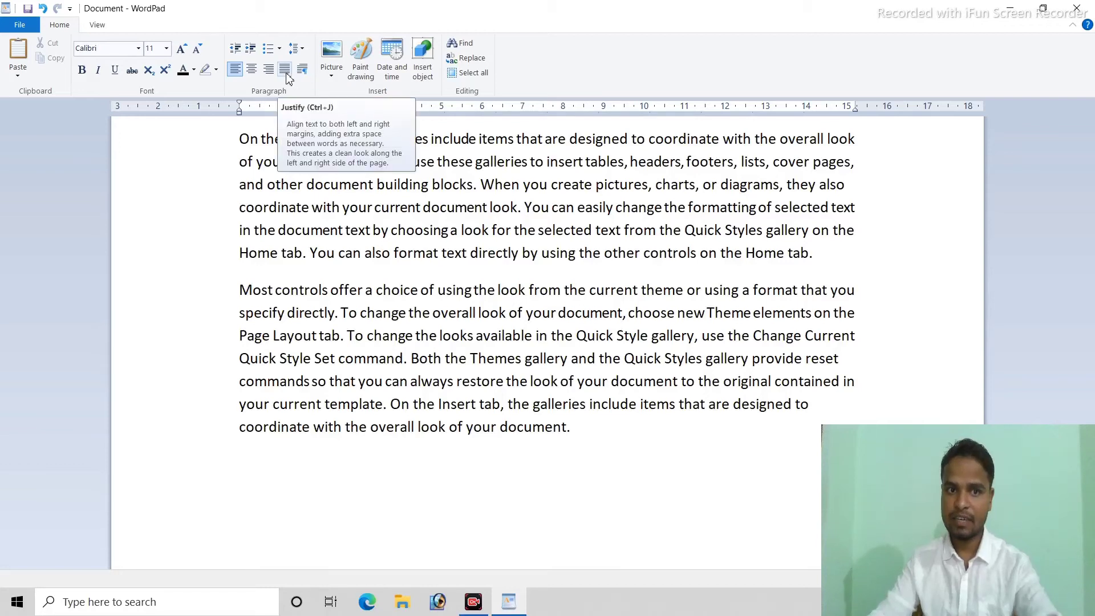
Justify the first and second paragraphs of the sample text
left_click_drag(241, 138, 602, 263)
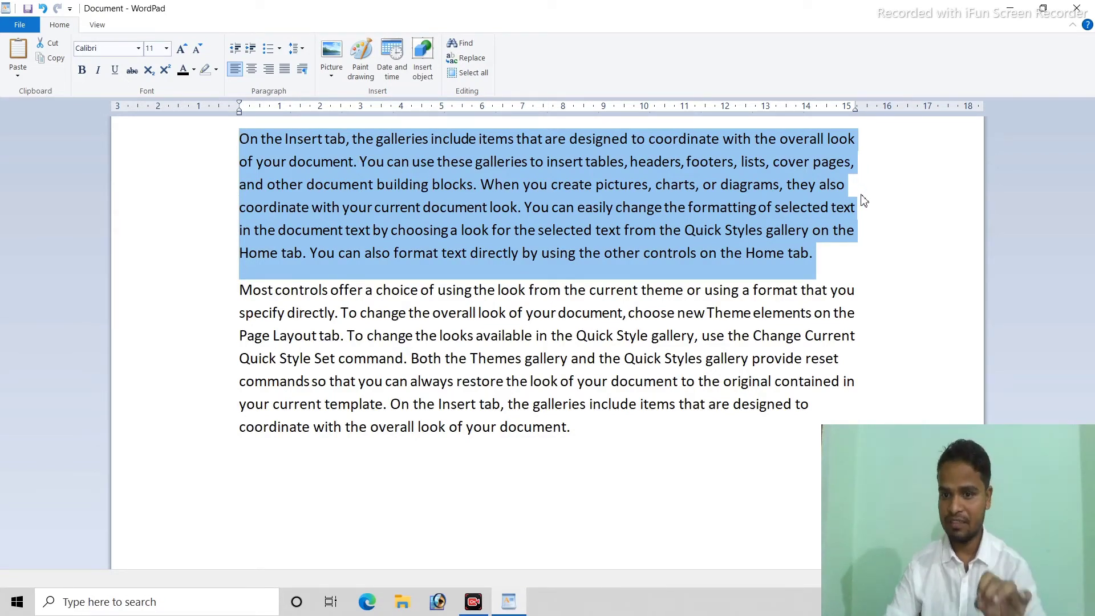
left_click(284, 71)
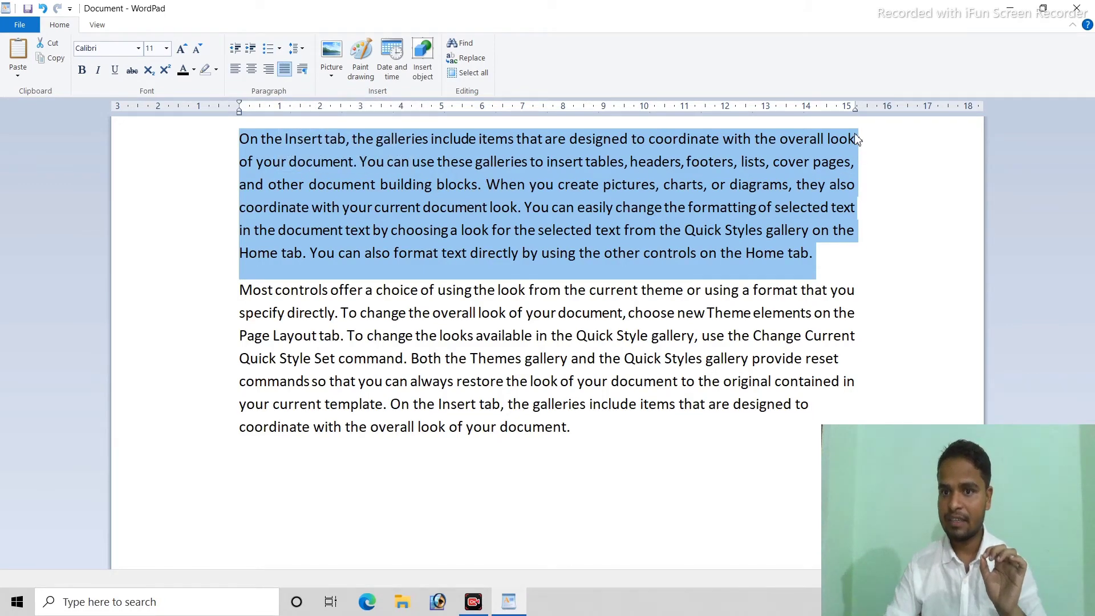
left_click_drag(830, 268, 183, 101)
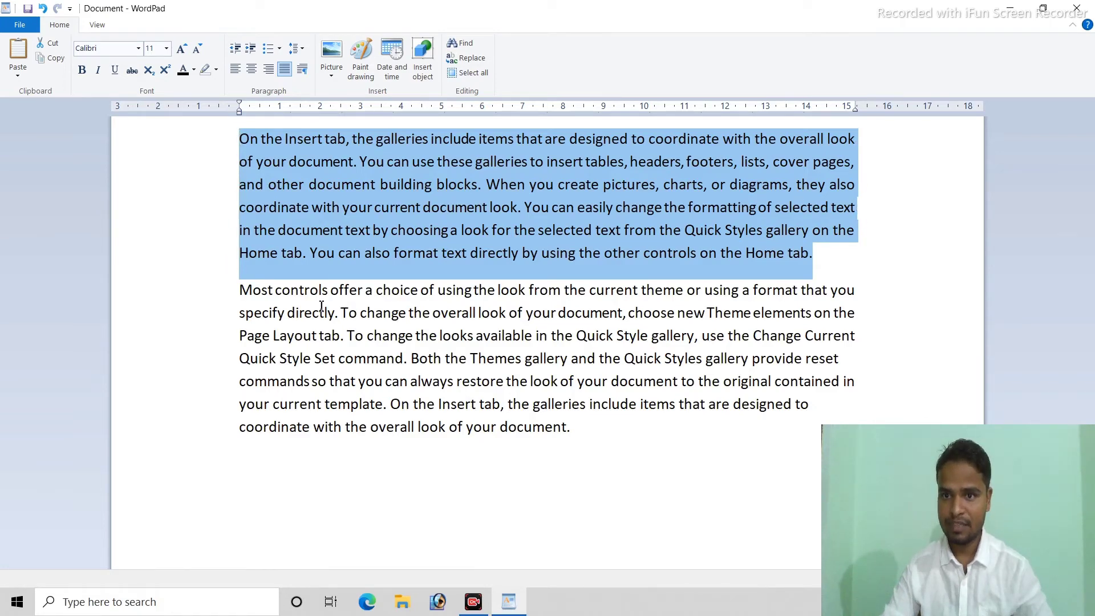
left_click_drag(237, 288, 811, 443)
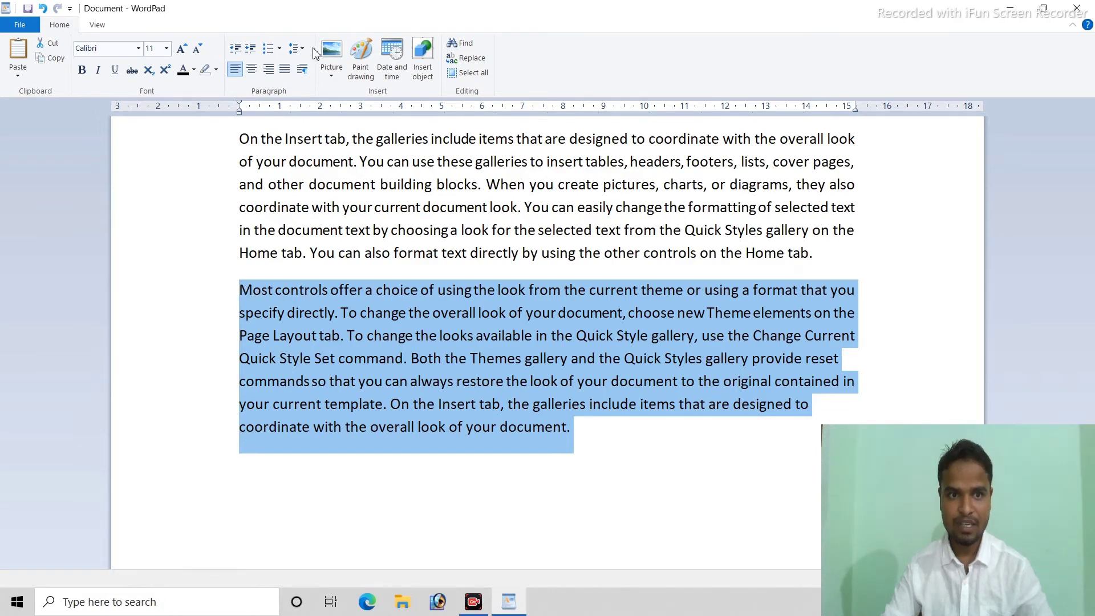
left_click(285, 68)
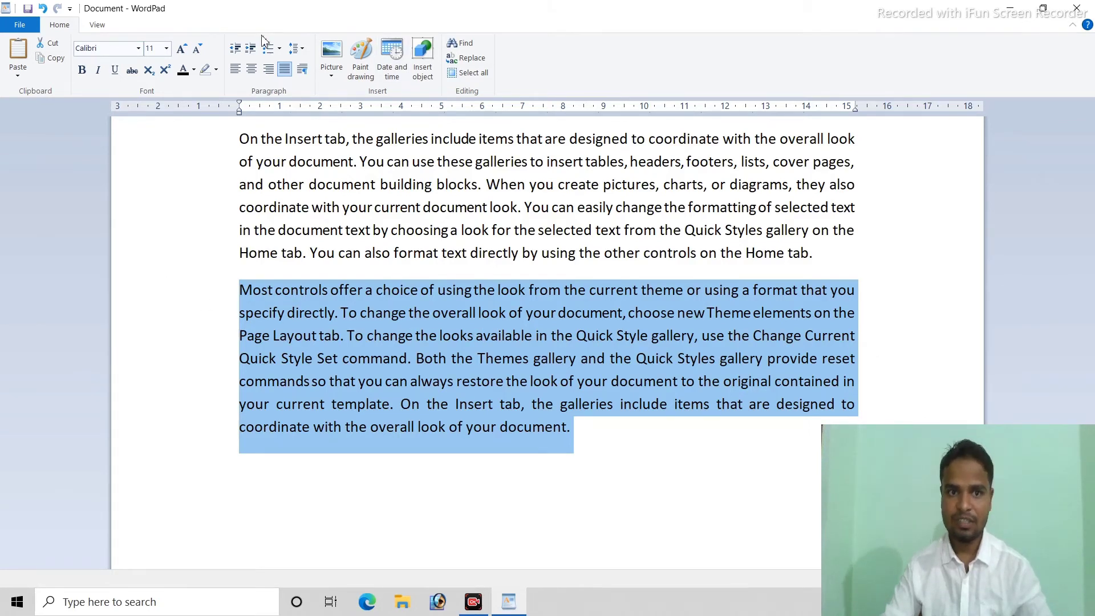
Return both sample paragraphs to left alignment
left_click(237, 73)
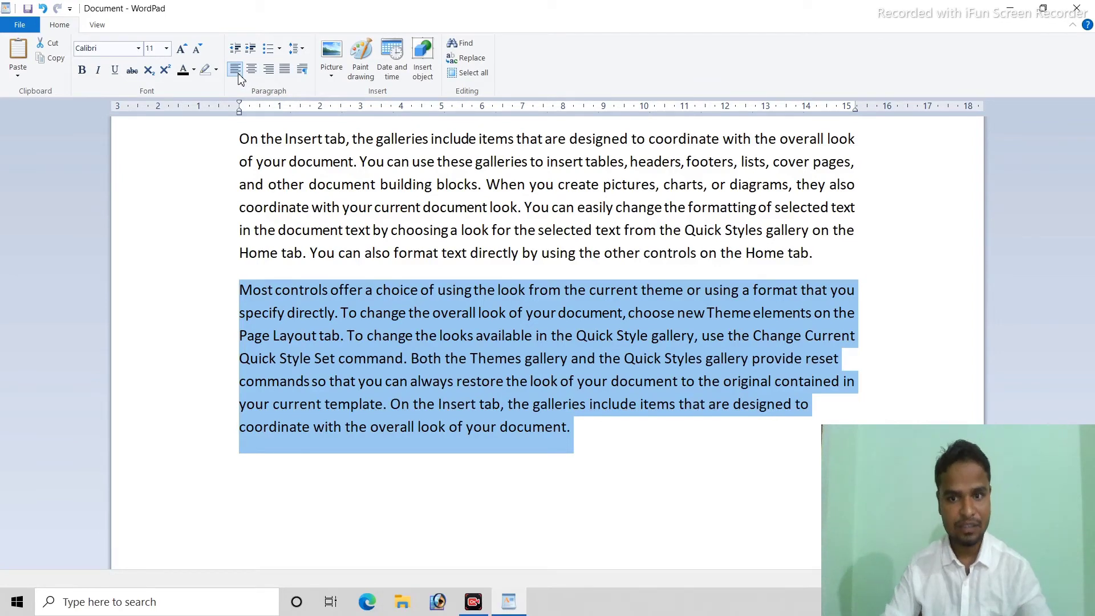
left_click_drag(846, 272, 239, 139)
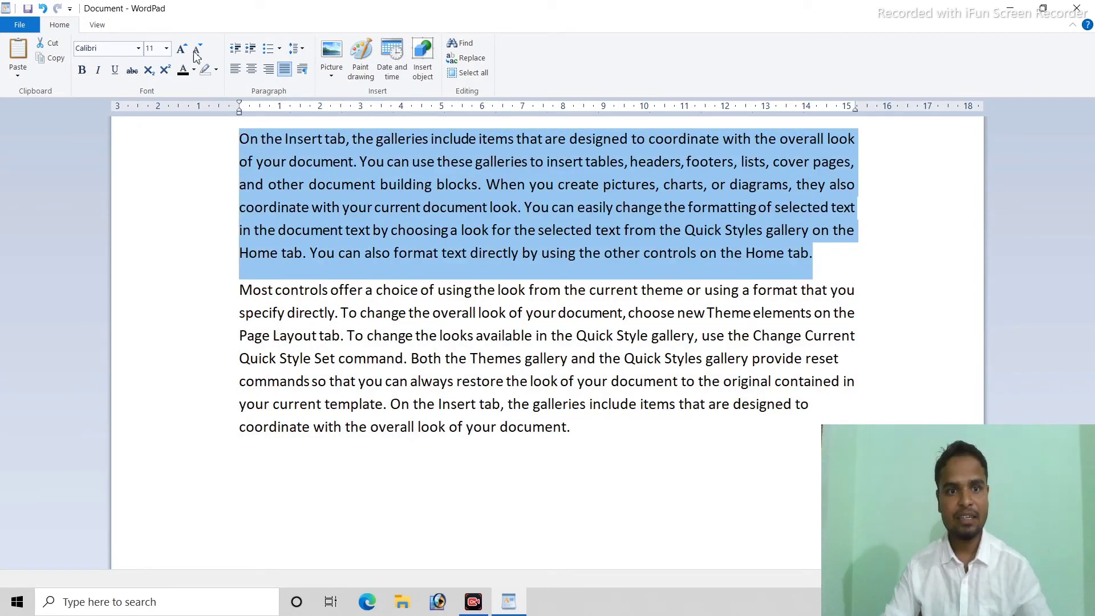
left_click(239, 74)
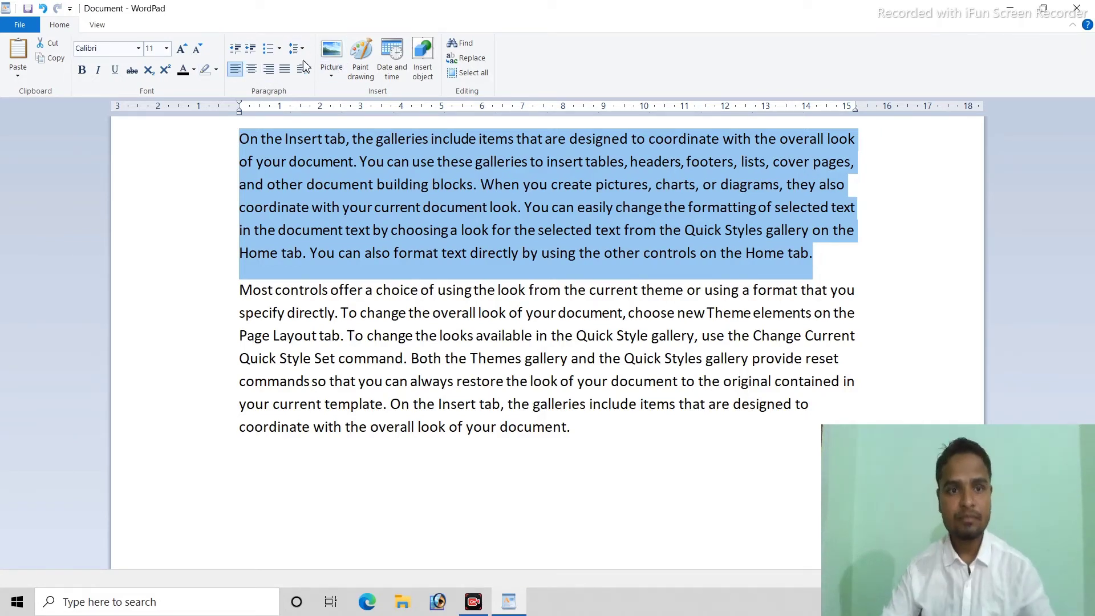
Review the available line spacing options for the first paragraph
left_click(660, 228)
scroll(906, 302, "up", 2)
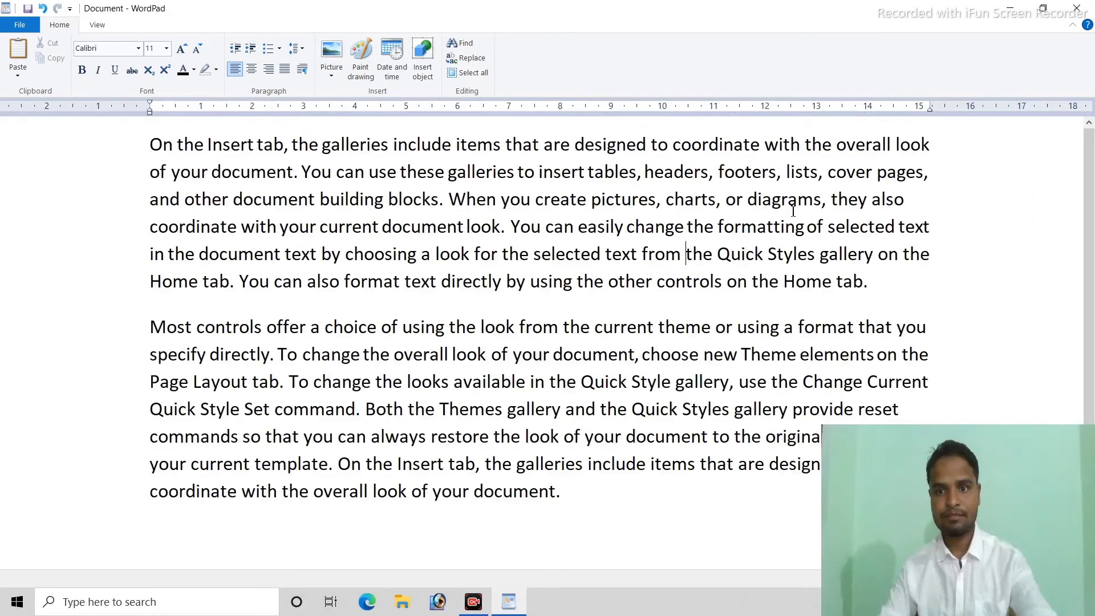
left_click(302, 49)
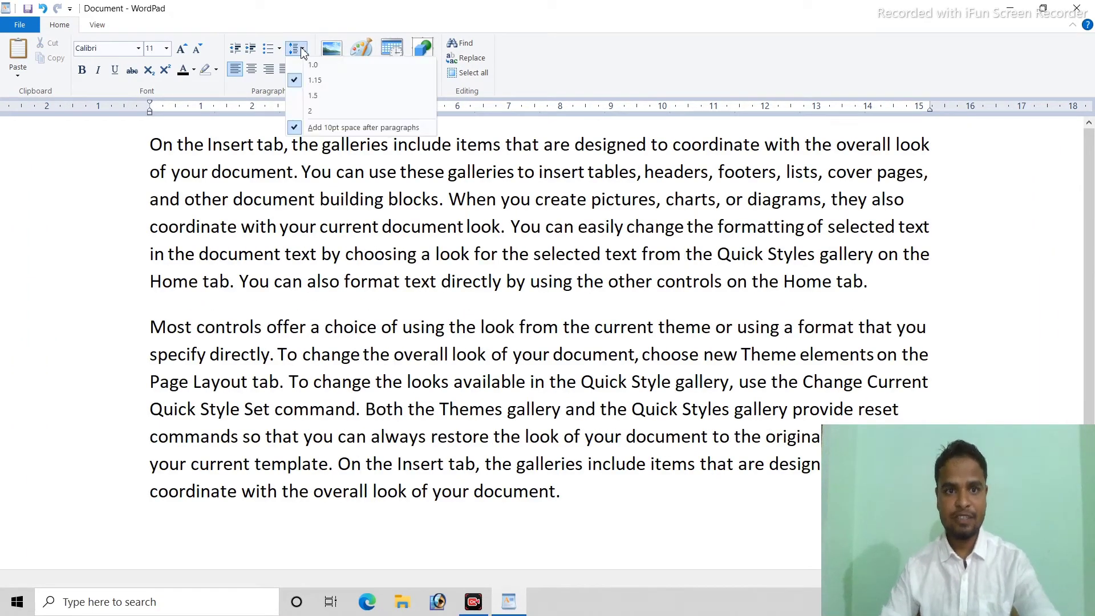
left_click(878, 355)
left_click_drag(889, 297, 265, 29)
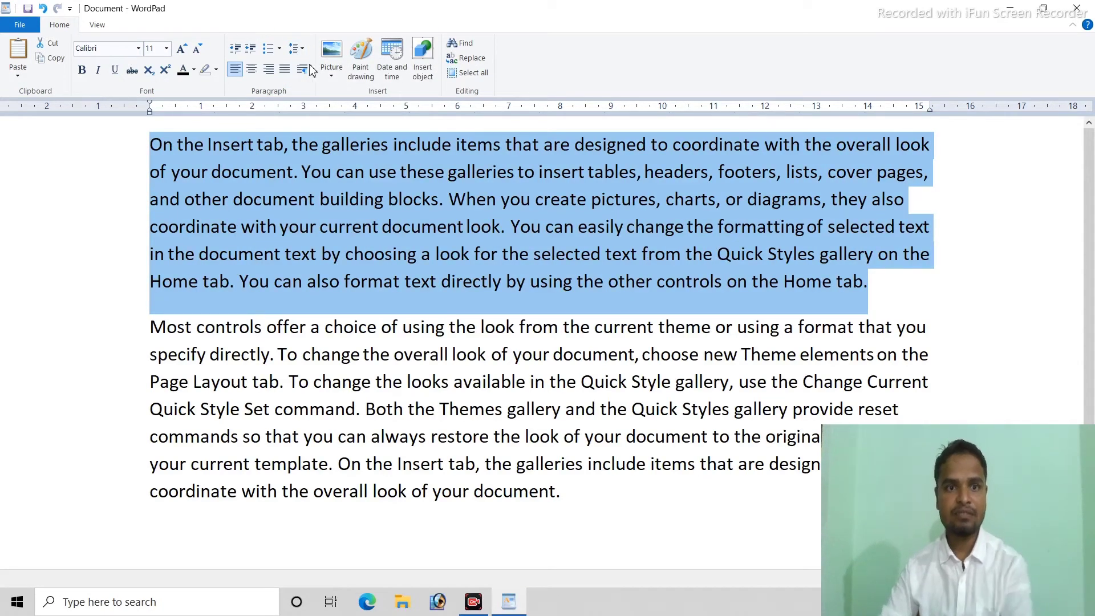
left_click(300, 50)
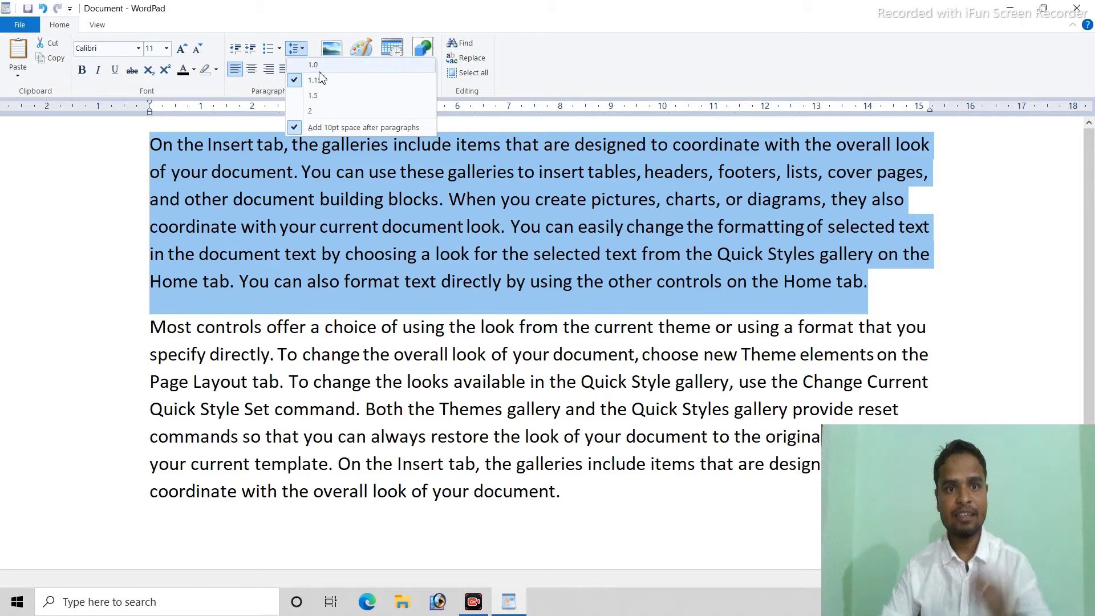
left_click(425, 165)
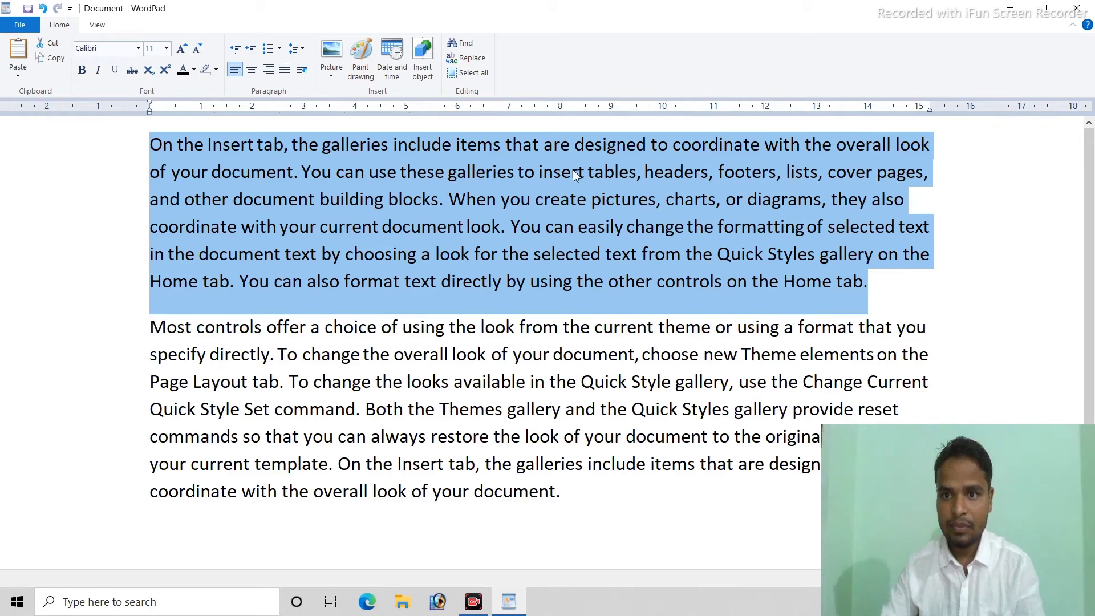
left_click(159, 200)
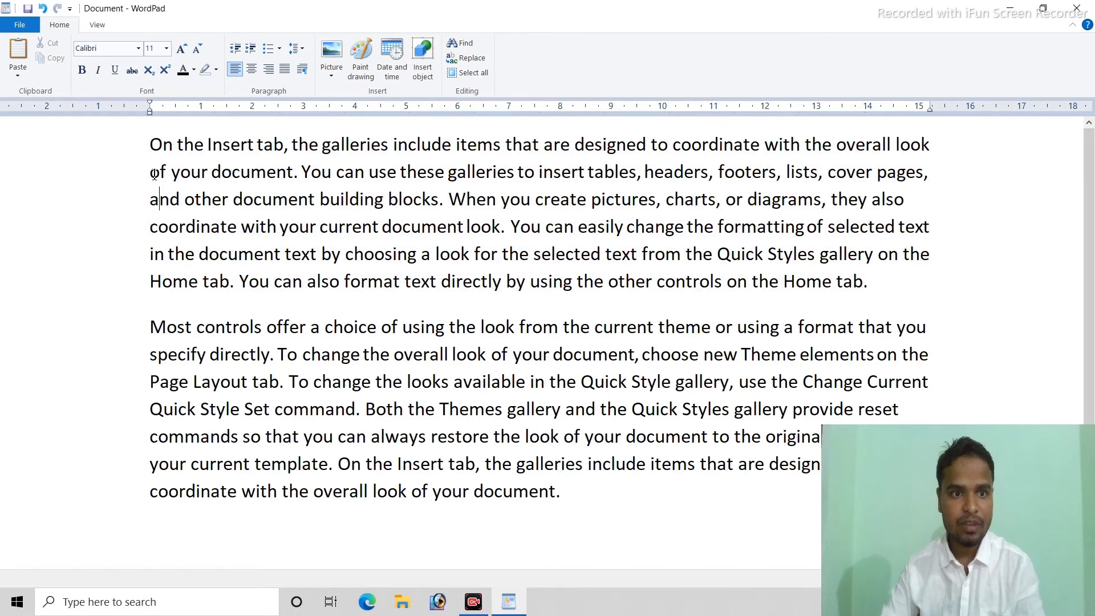
Colour the first paragraph's second line red, including the word "look" at the end of the first line
left_click_drag(154, 174, 587, 172)
left_click_drag(938, 181, 137, 183)
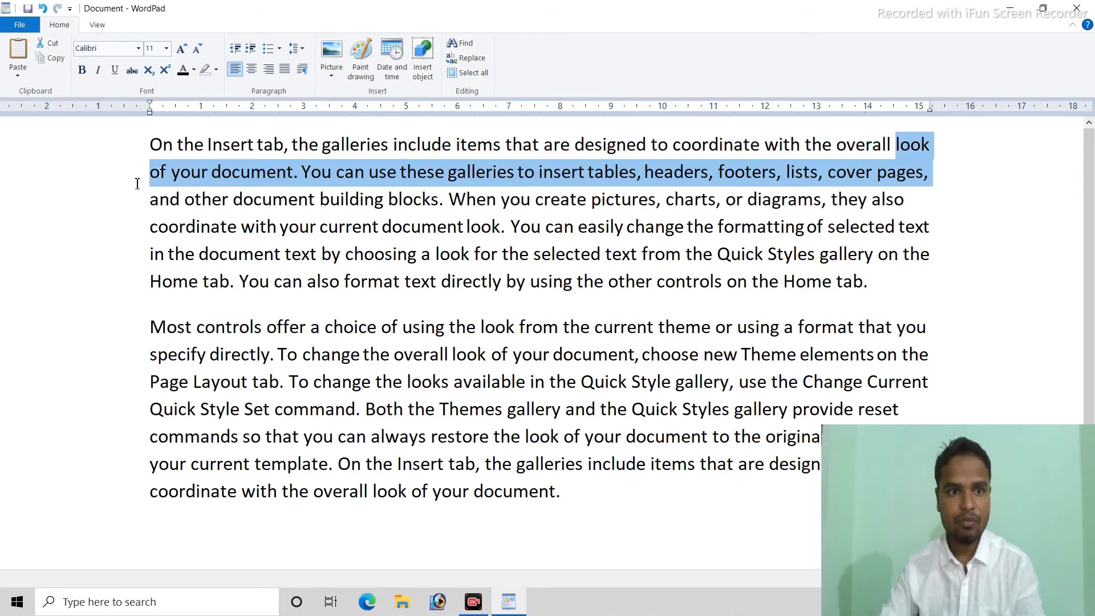
left_click(194, 70)
left_click(191, 123)
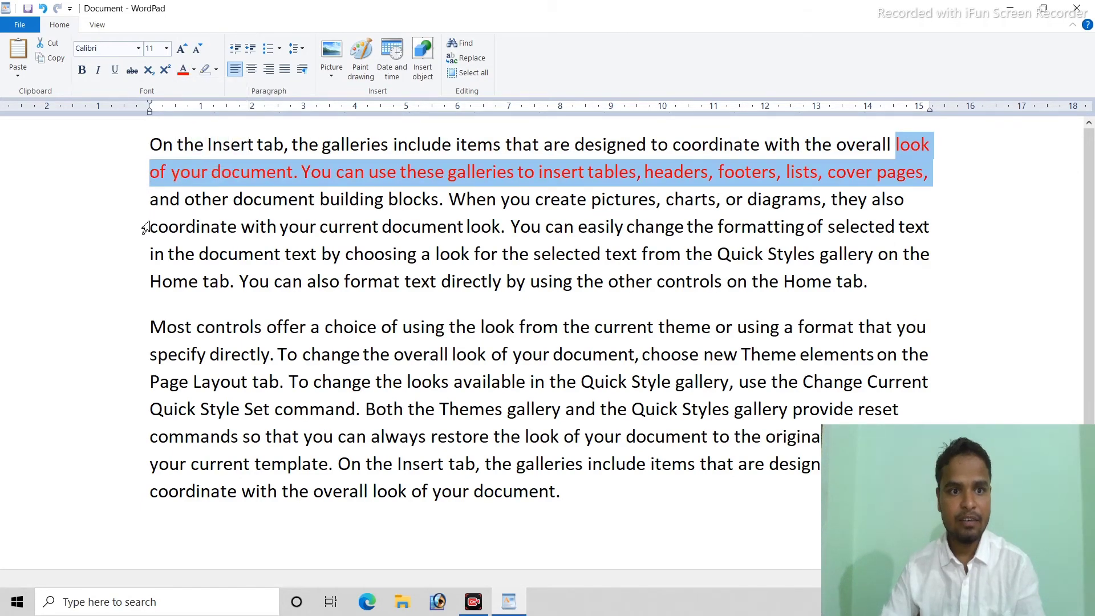
left_click_drag(153, 231, 938, 224)
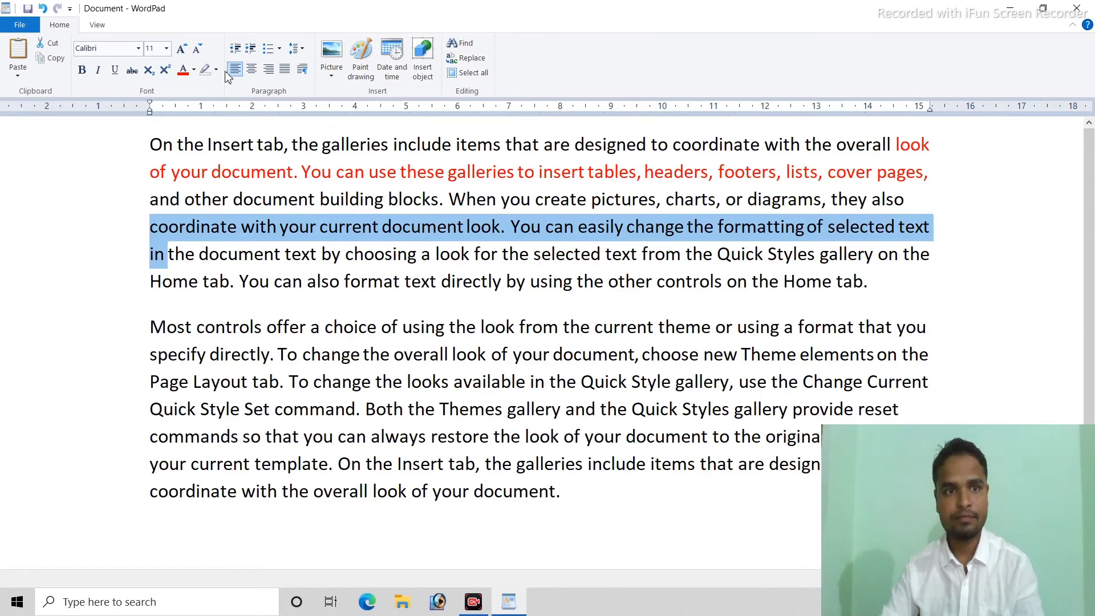
left_click(183, 70)
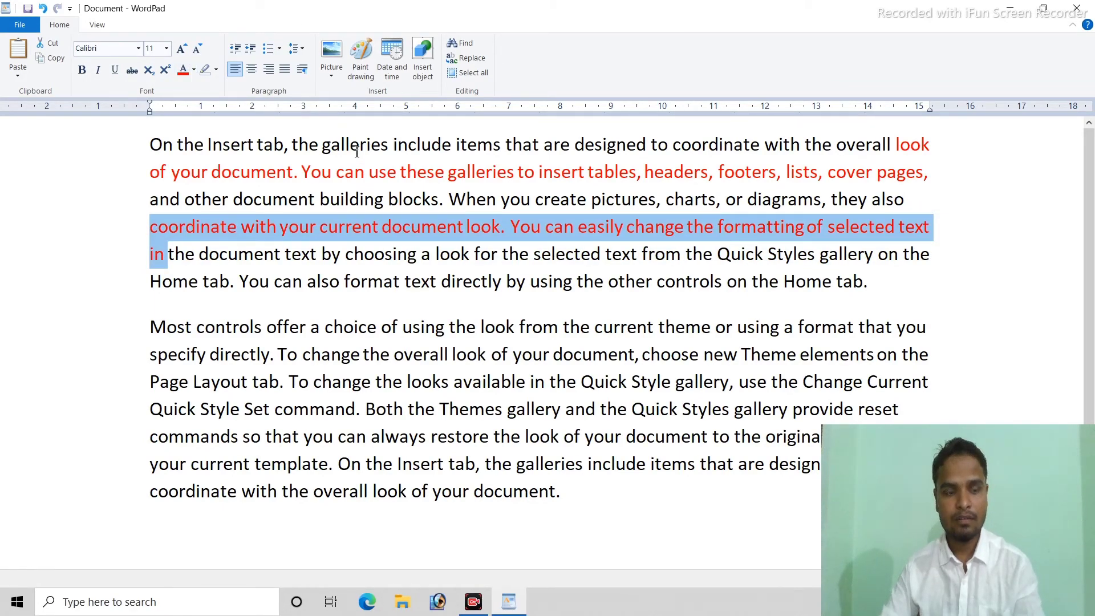
key("ctrl+z")
Colour the first paragraph's fourth line red and return "look" at the end of the first line to black
left_click(148, 233)
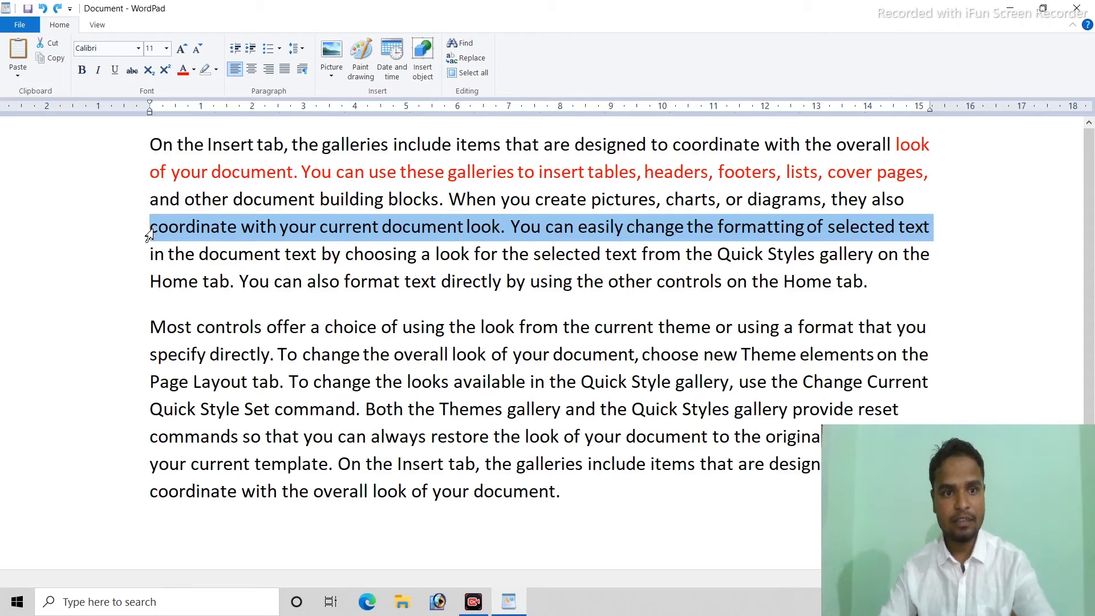
left_click(183, 70)
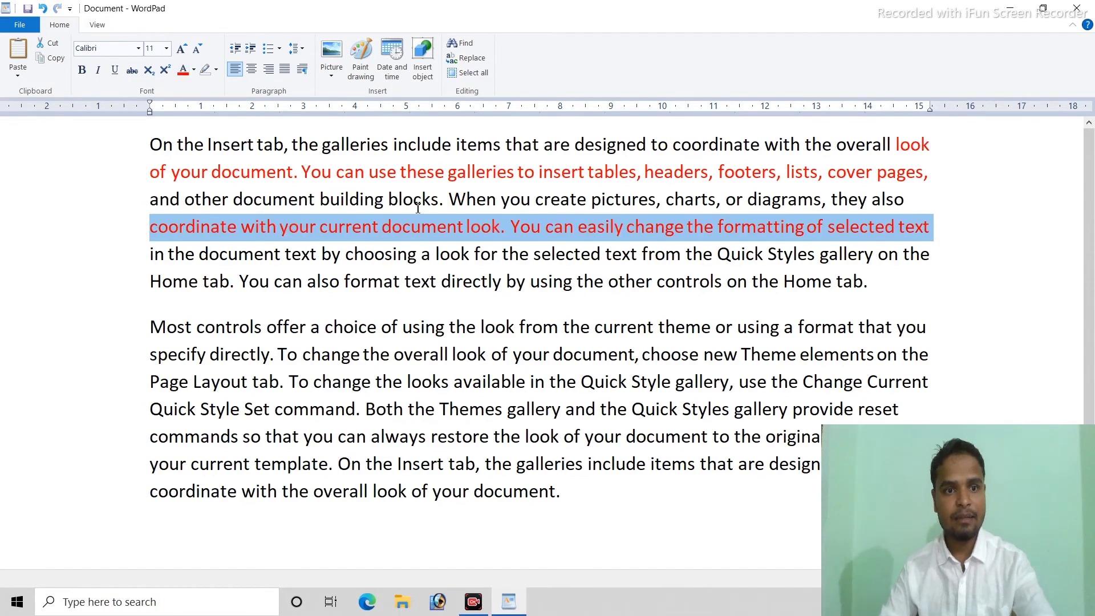
left_click_drag(898, 145, 942, 144)
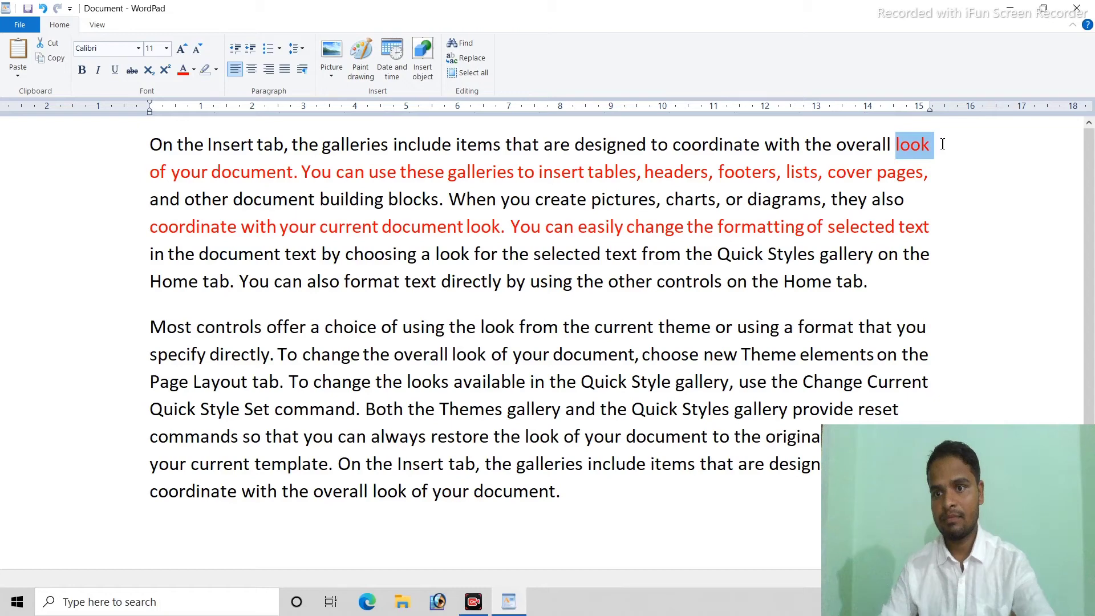
left_click(194, 70)
left_click(208, 86)
left_click(929, 173)
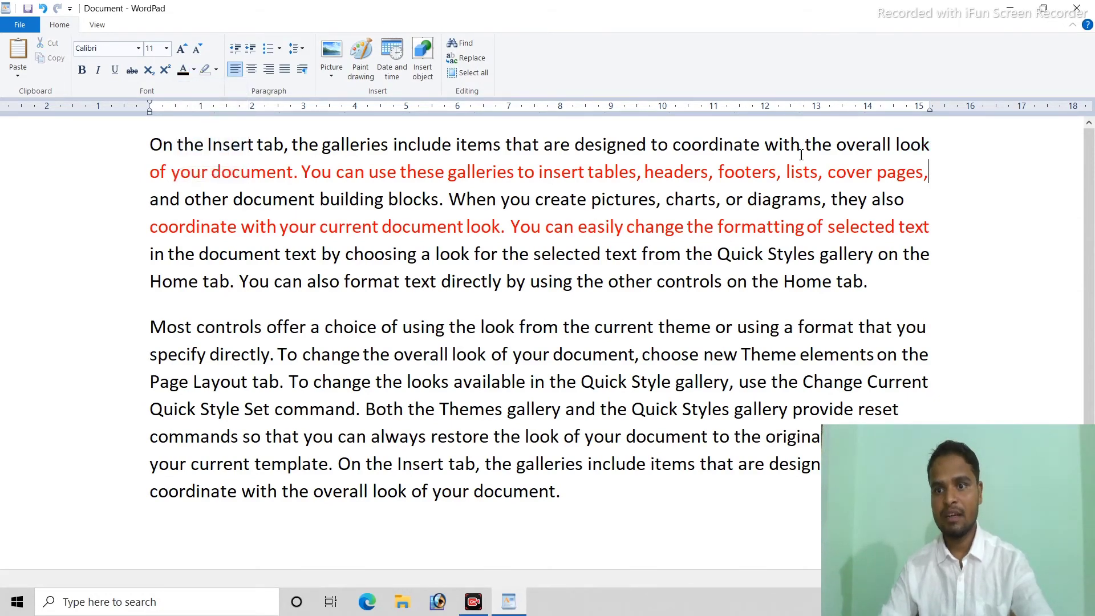
Set the first paragraph's line spacing to 2 and change it to 1.0 for comparison
scroll(221, 312, "up", 1)
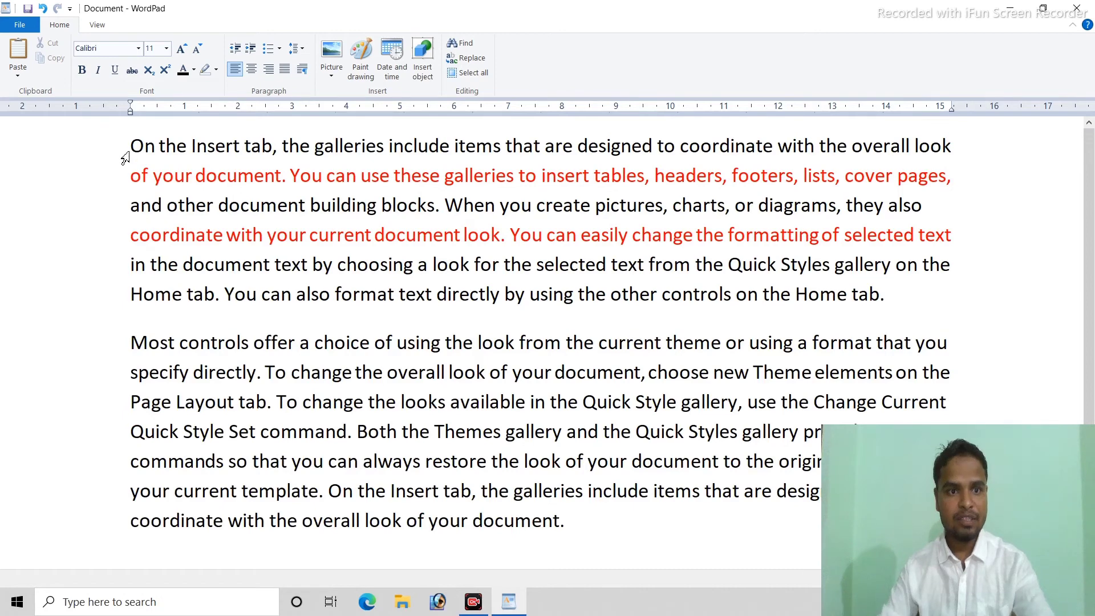
left_click_drag(130, 149, 986, 231)
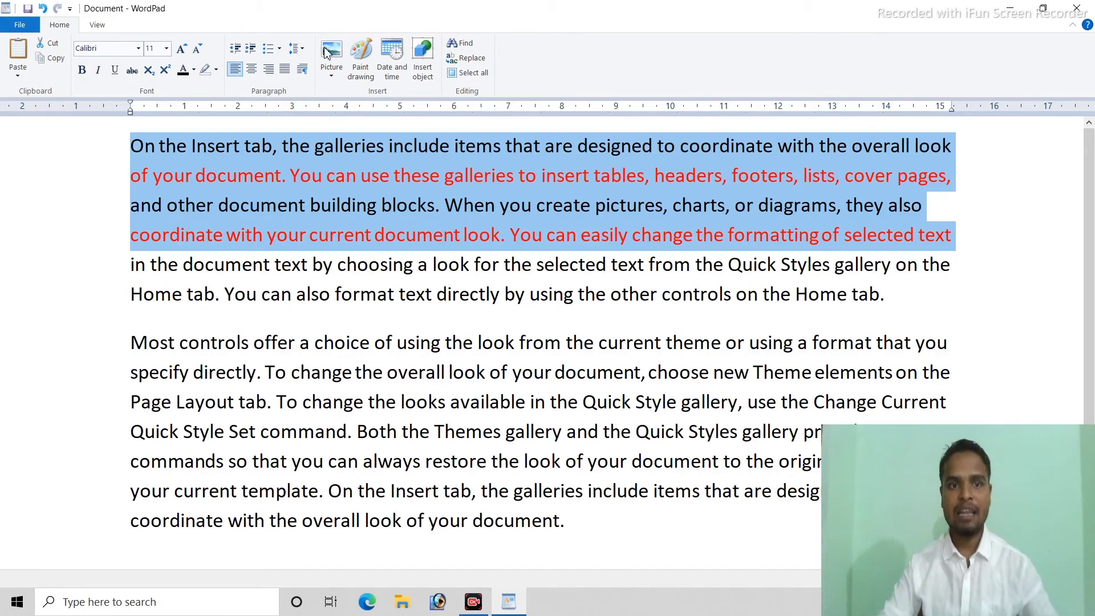
left_click(303, 51)
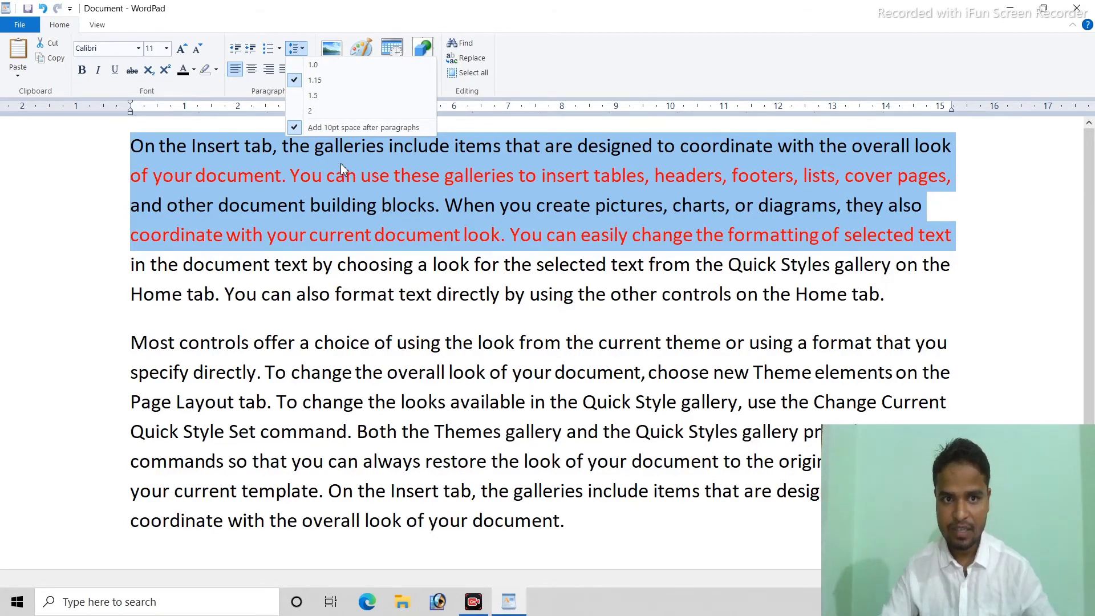
left_click(319, 113)
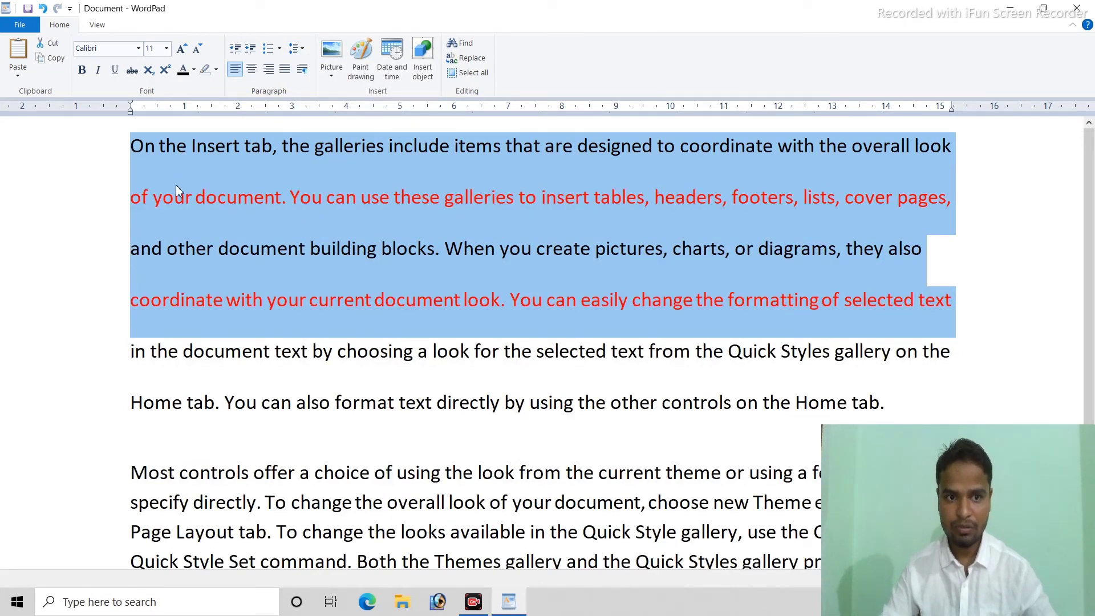
left_click(294, 48)
left_click(300, 67)
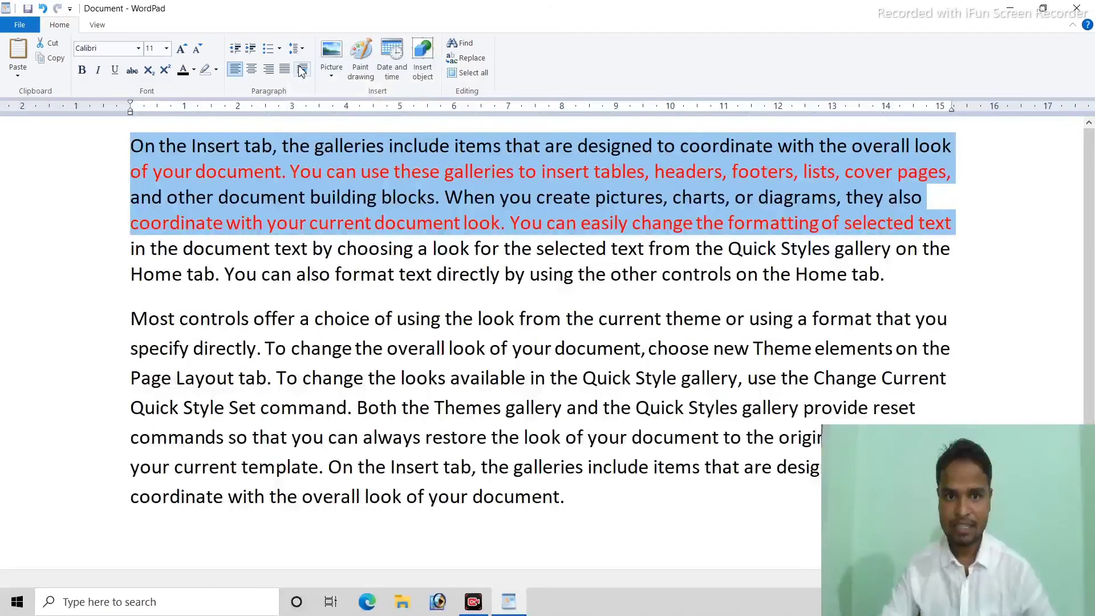
Set the first paragraph's line spacing to 1.15 and change it to 1.5
left_click(294, 48)
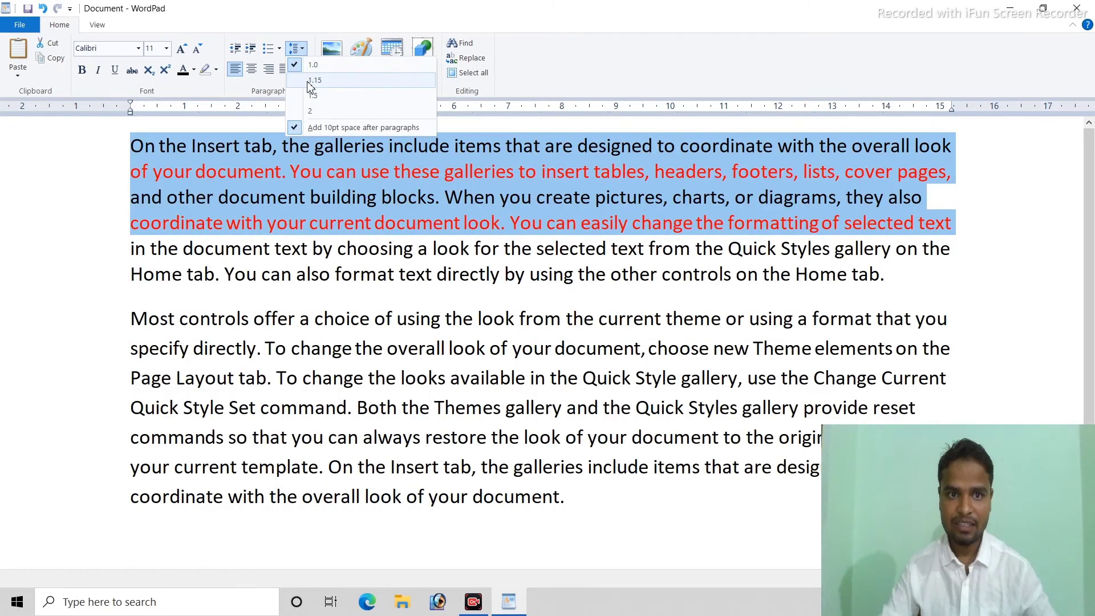
left_click(311, 81)
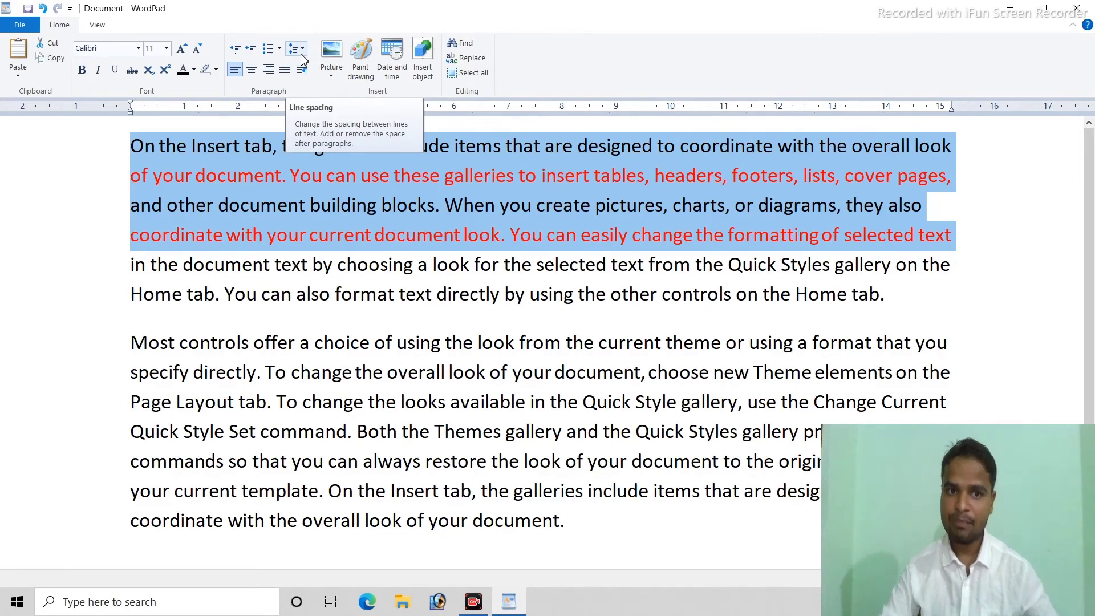
left_click(301, 55)
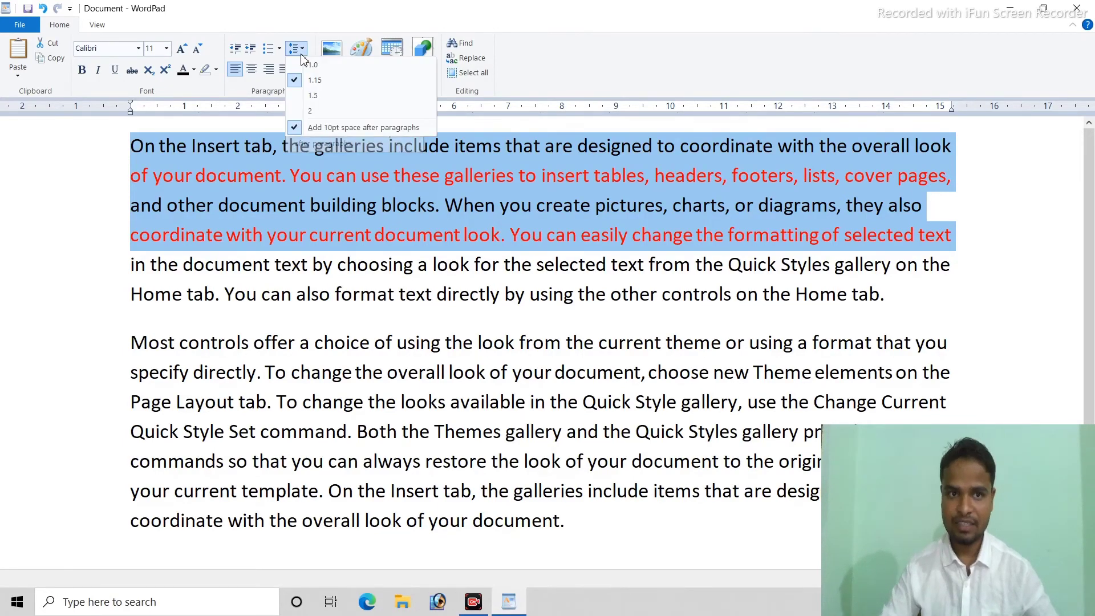
left_click(315, 96)
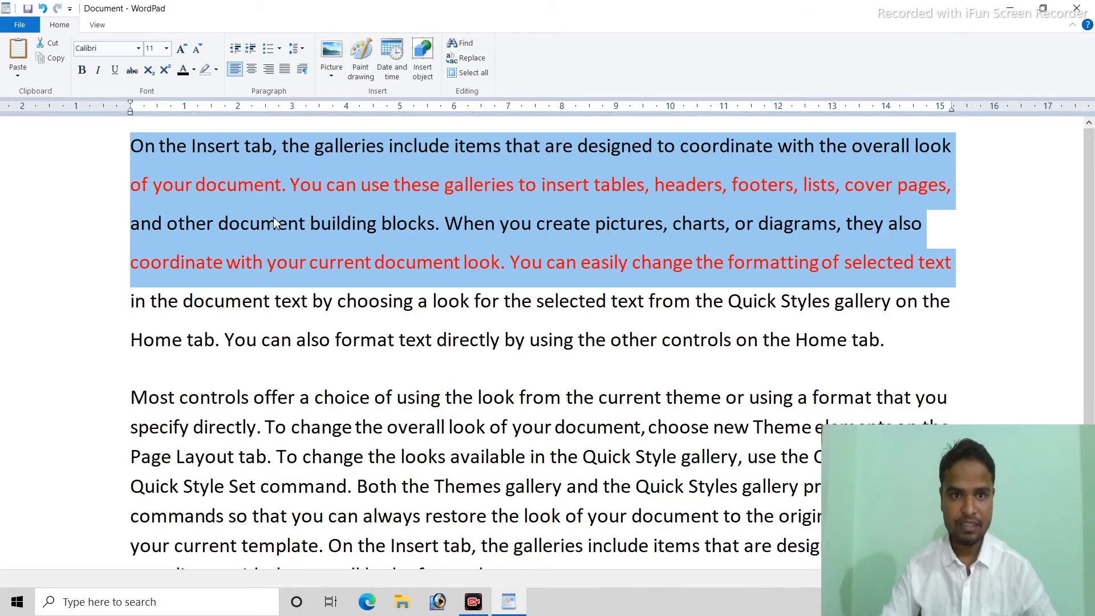
Compare the first paragraph's line spacing at 1.15 and 1.5, and set it to 2
left_click(301, 53)
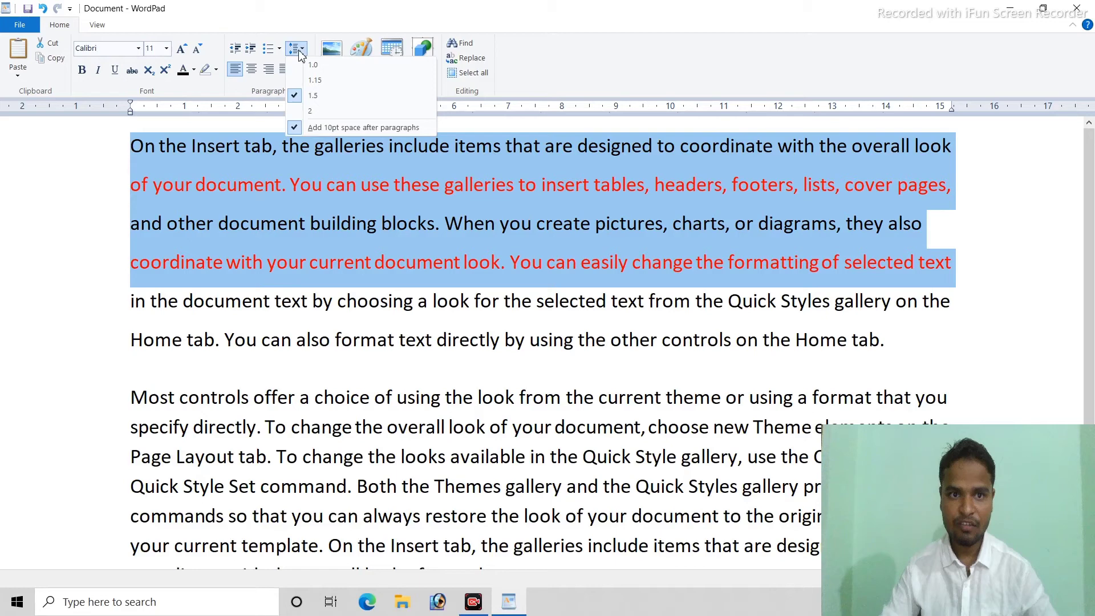
left_click(311, 83)
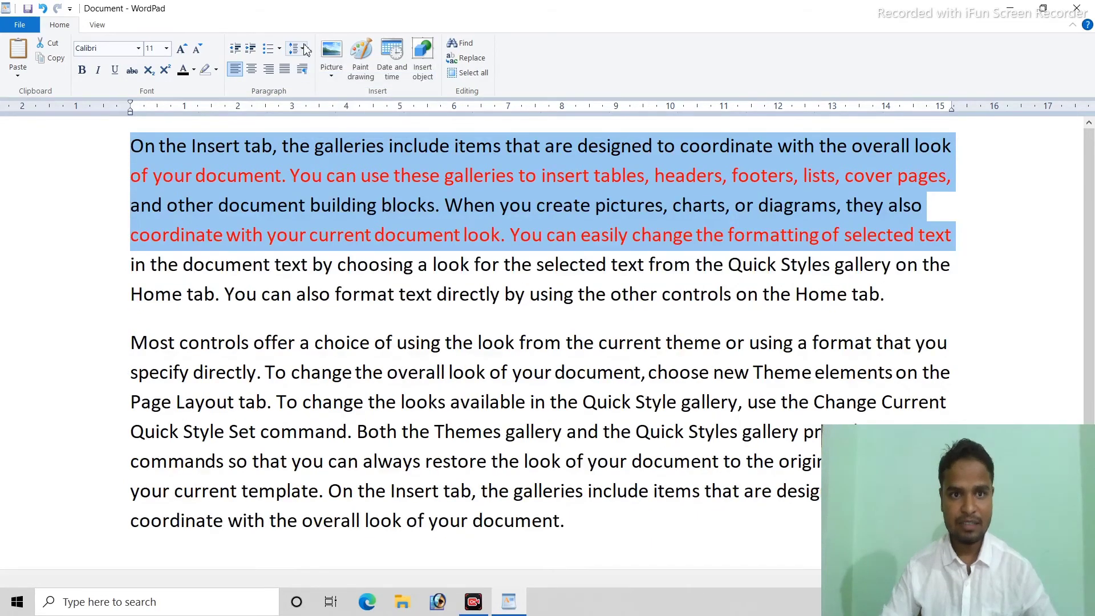
left_click(300, 51)
left_click(308, 96)
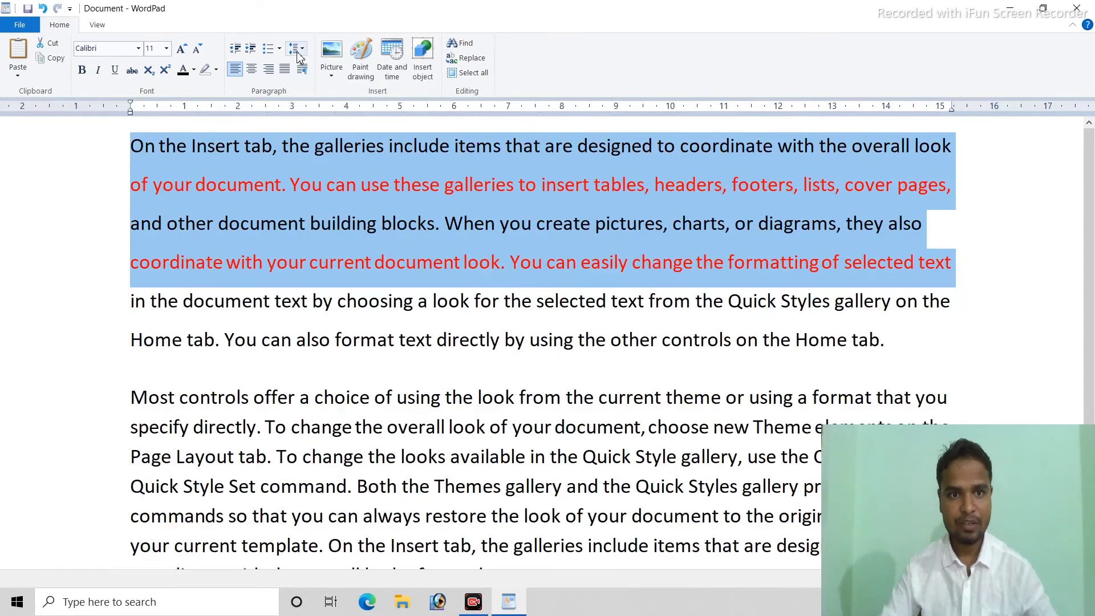
left_click(296, 50)
left_click(315, 112)
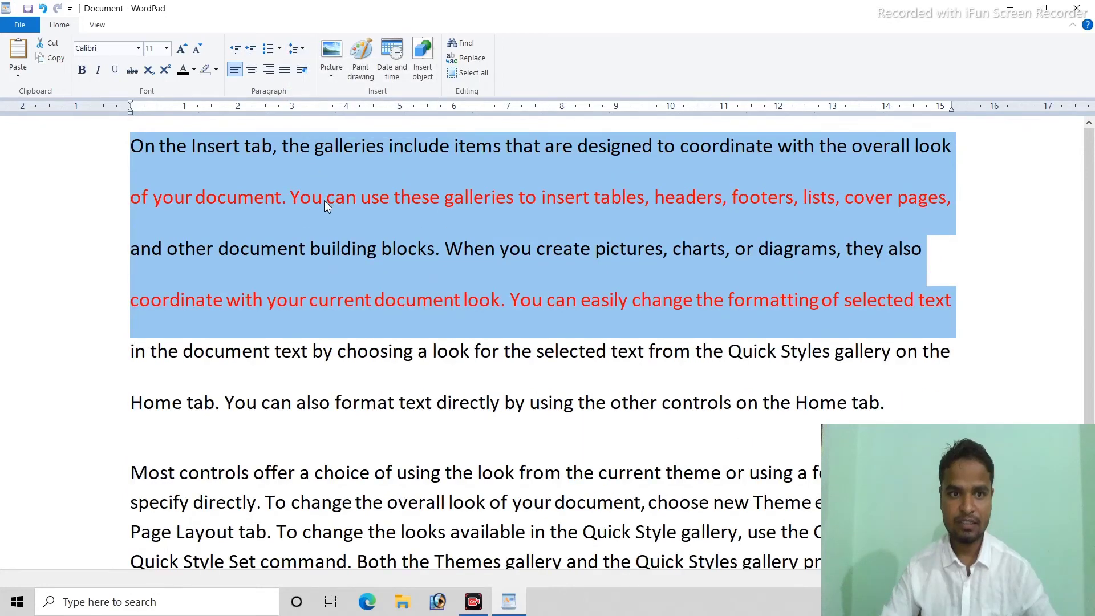
left_click(296, 55)
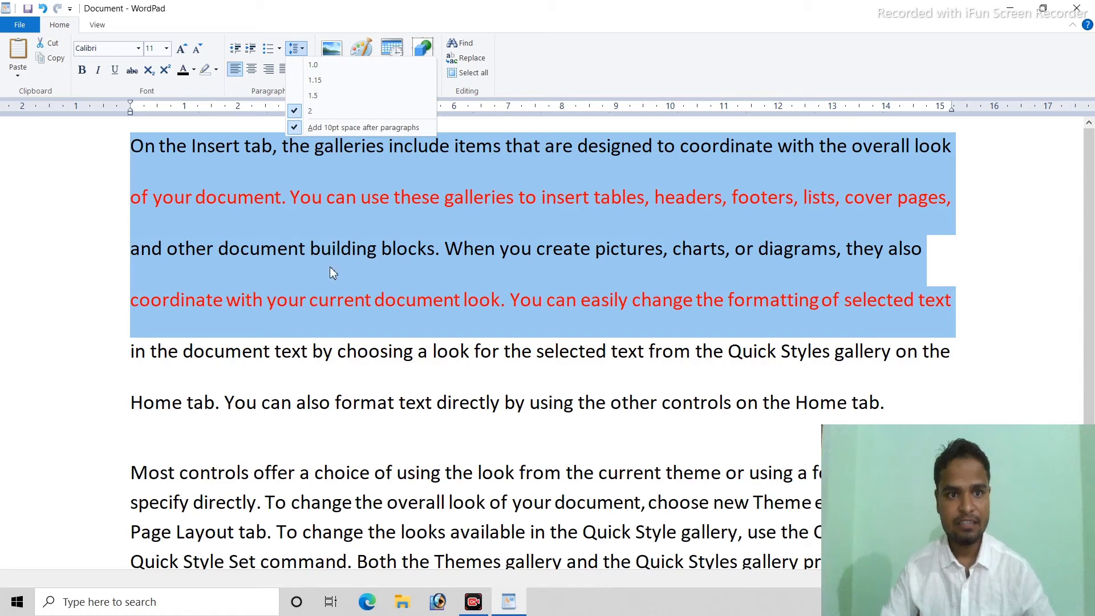
key("Escape")
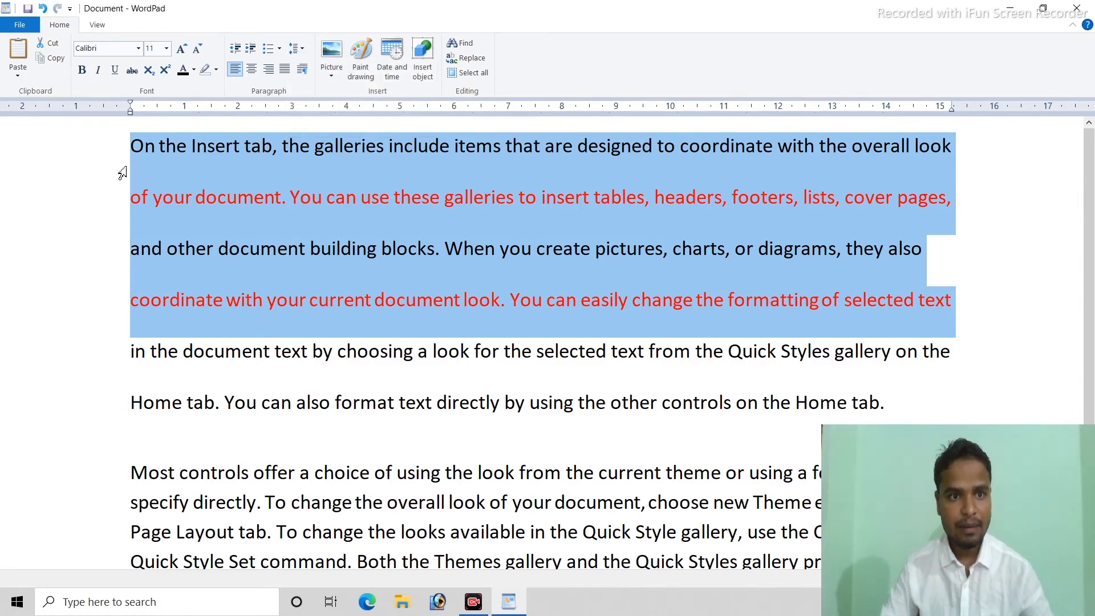
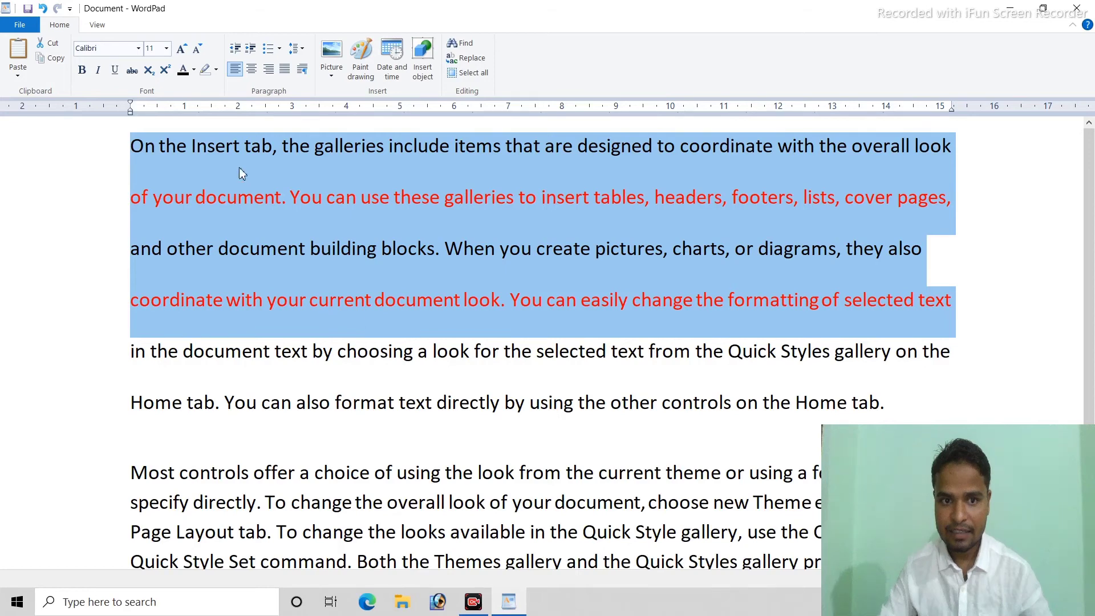
Select the whole second paragraph and check which line spacing options are applied to it
left_click_drag(134, 146, 972, 128)
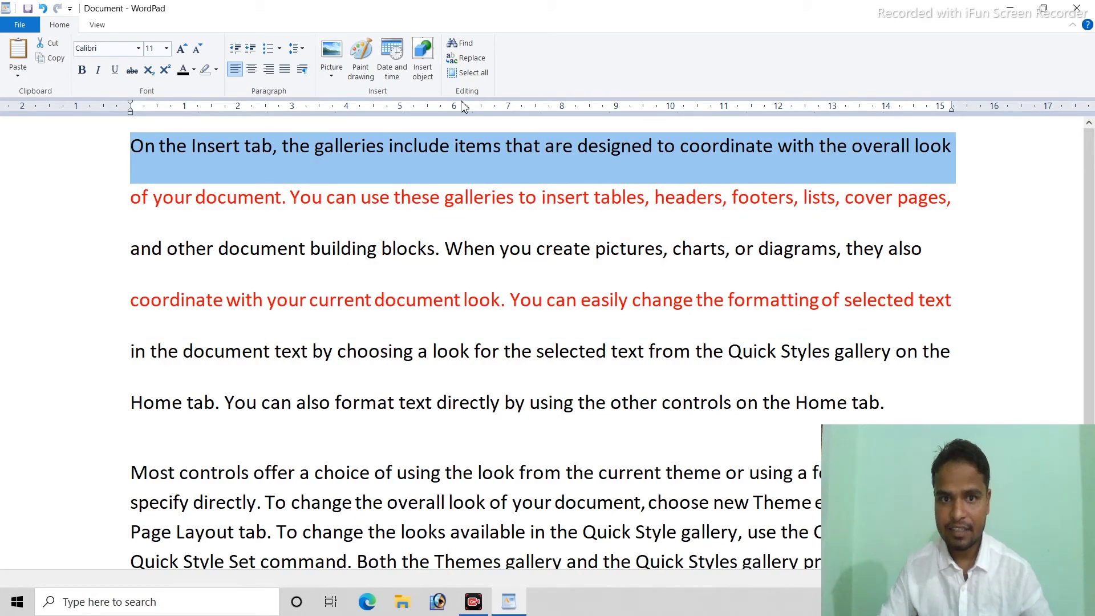
left_click_drag(134, 149, 892, 316)
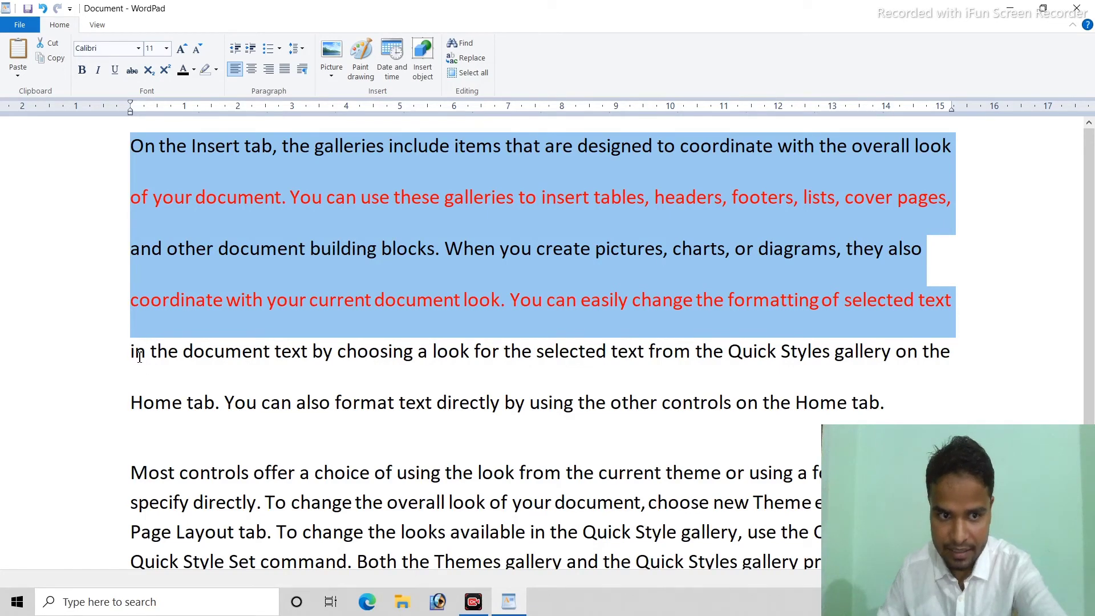
left_click(149, 417)
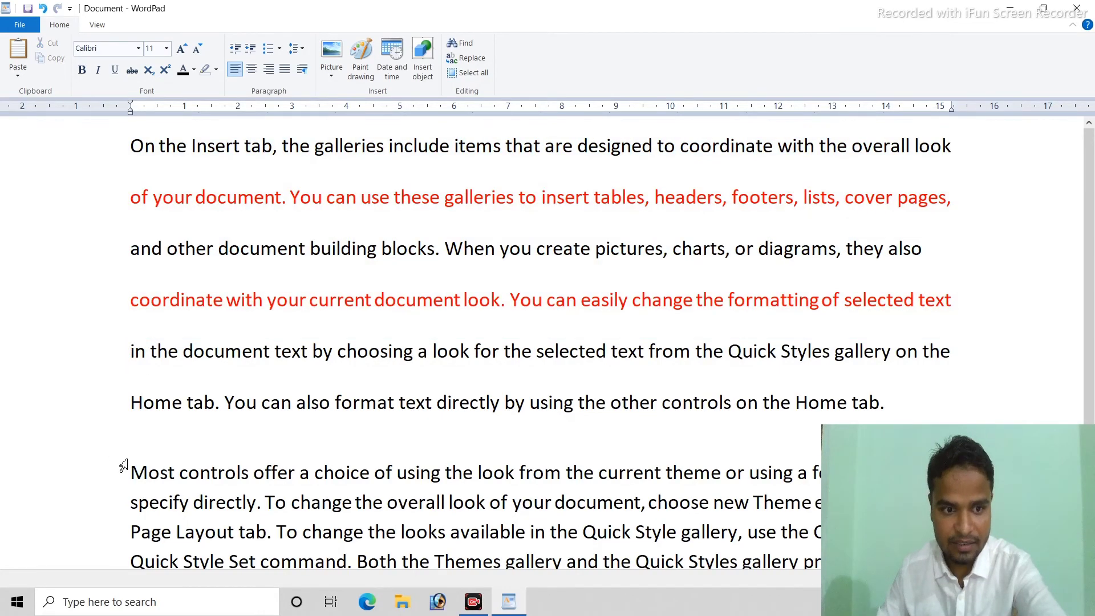
left_click_drag(127, 458, 346, 441)
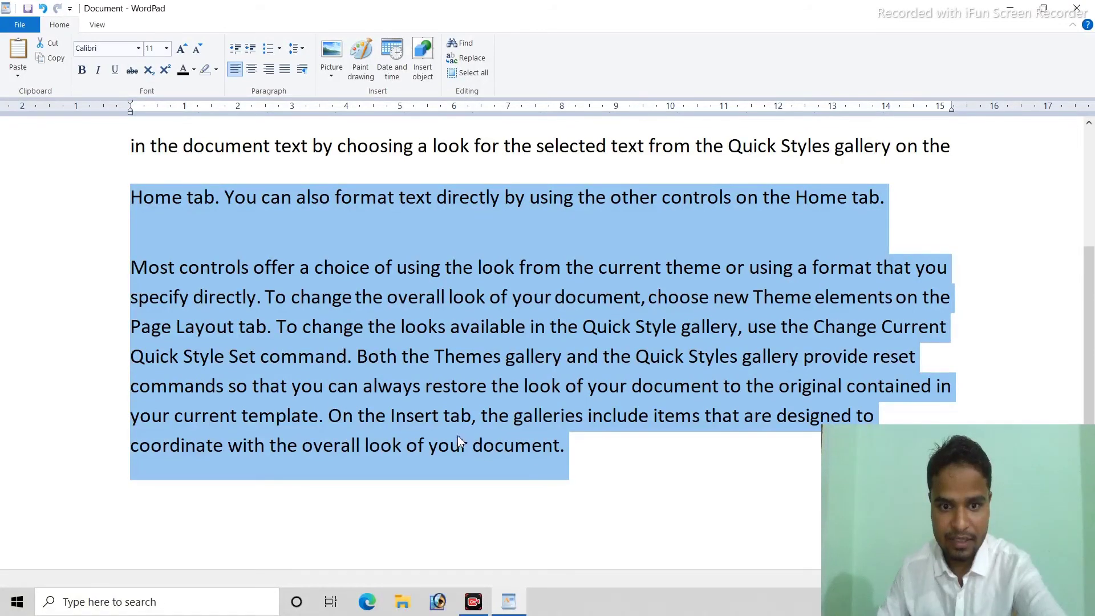
left_click_drag(603, 449, 138, 256)
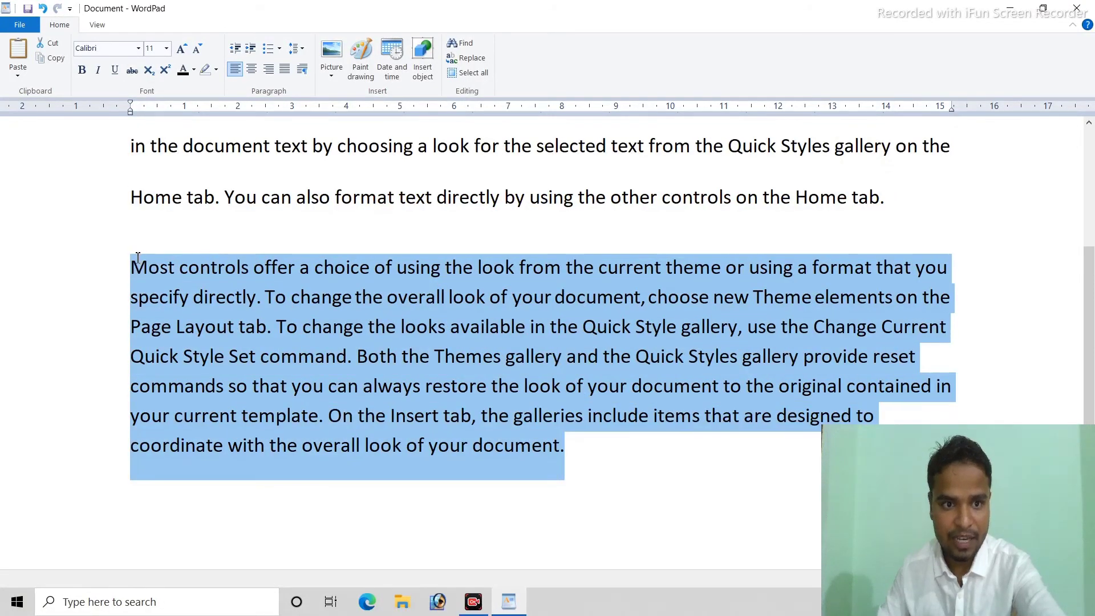
left_click(297, 52)
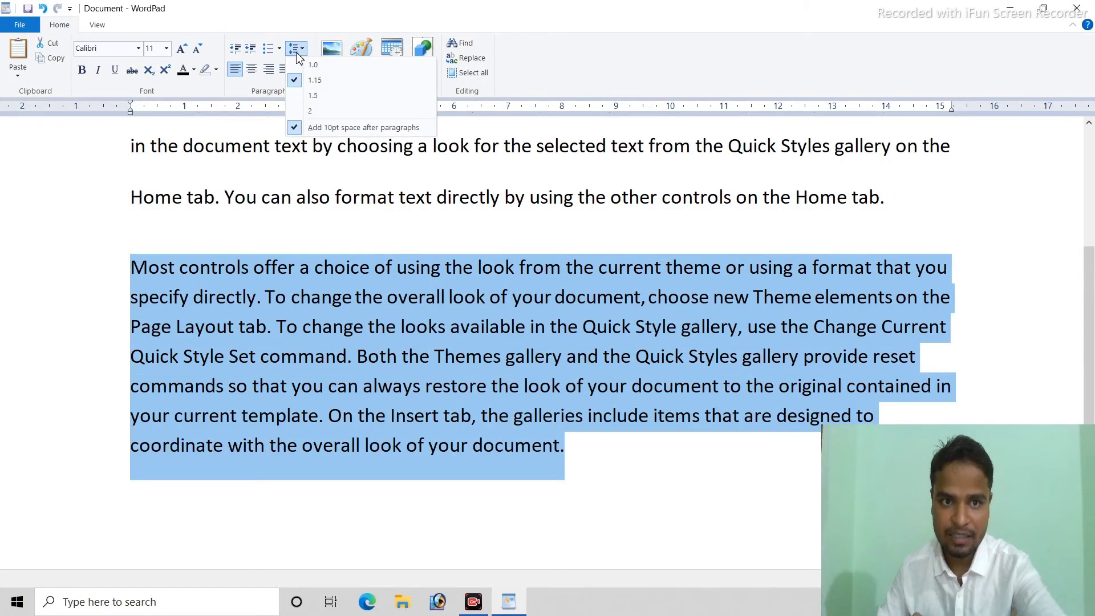
left_click(570, 557)
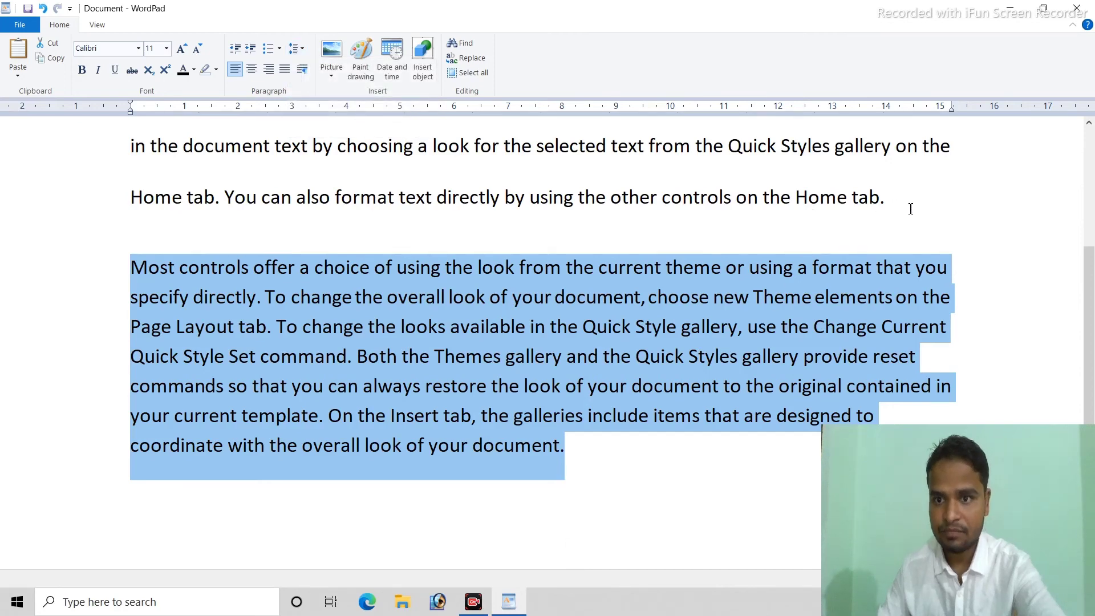
Remove the 10pt space after the first paragraph and inspect the gap before the second paragraph
left_click_drag(910, 209, 91, 63)
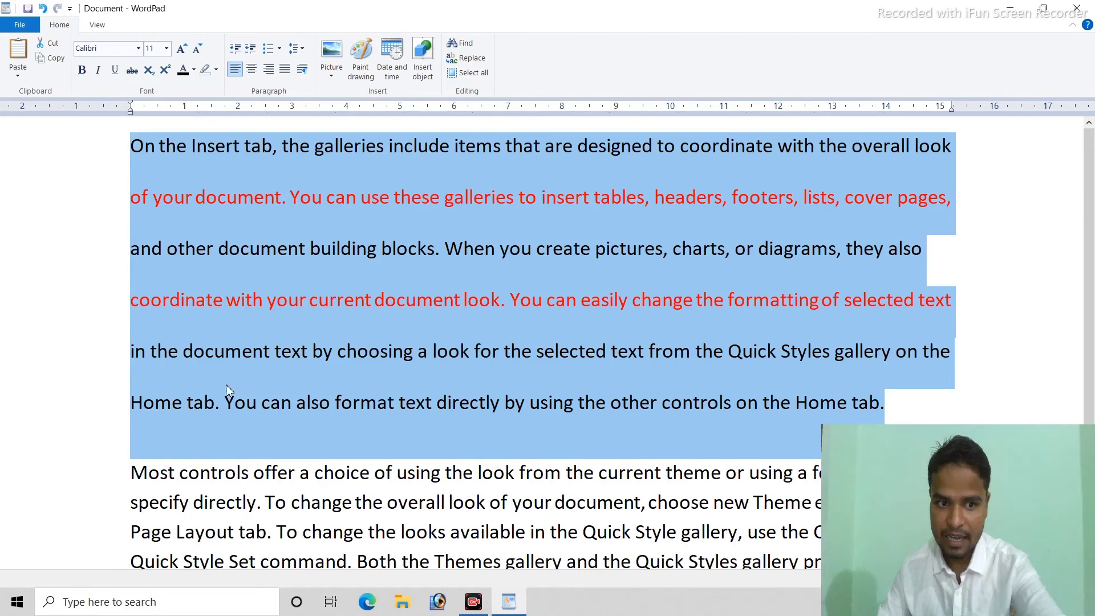
left_click(296, 49)
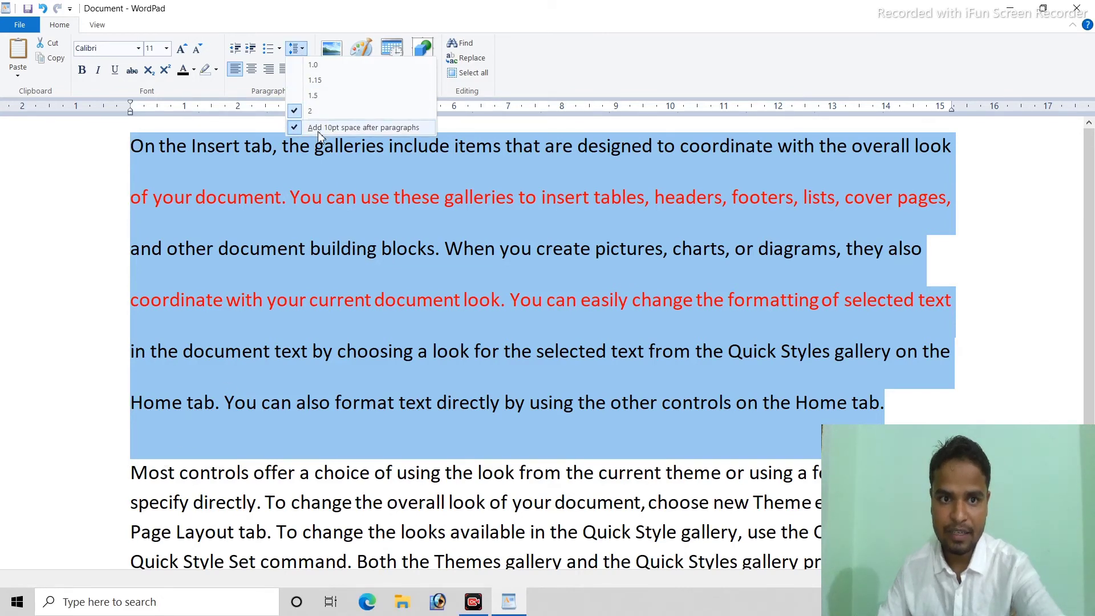
left_click(320, 128)
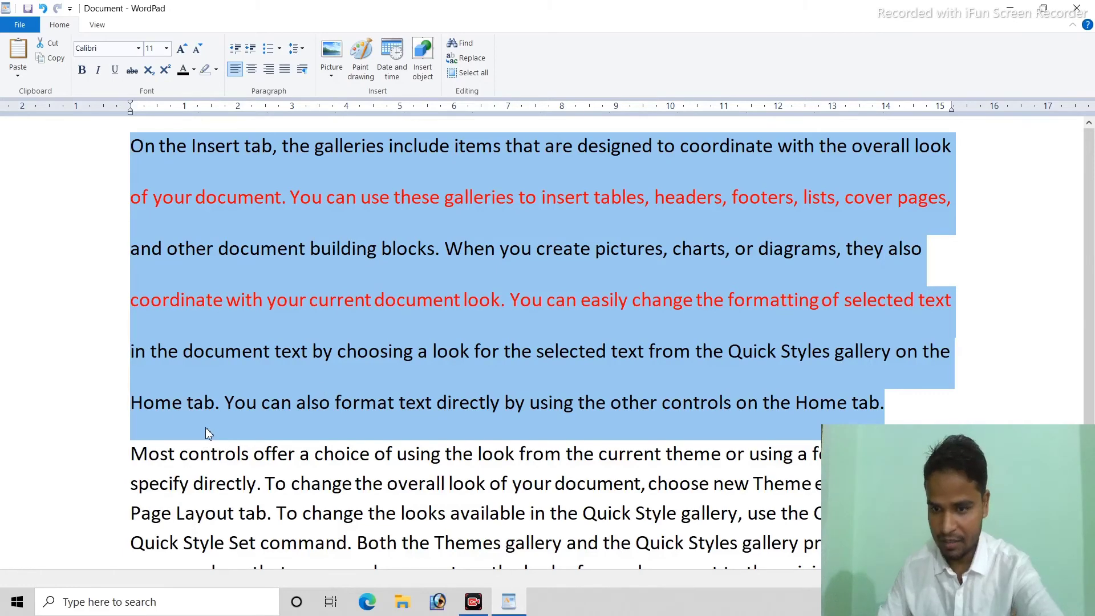
scroll(350, 456, "down", 3)
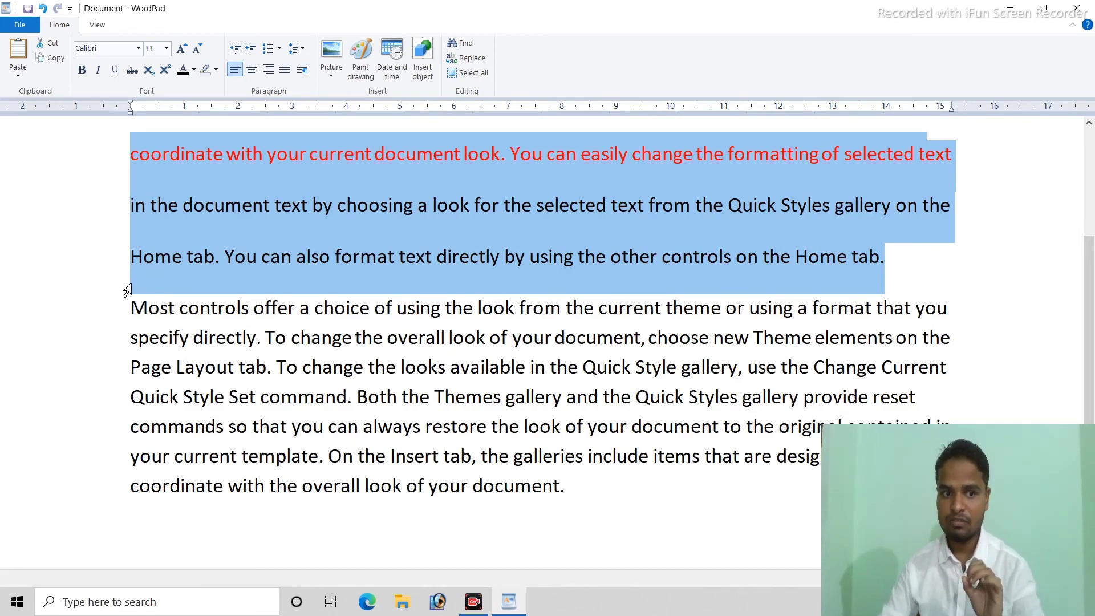
left_click(129, 315)
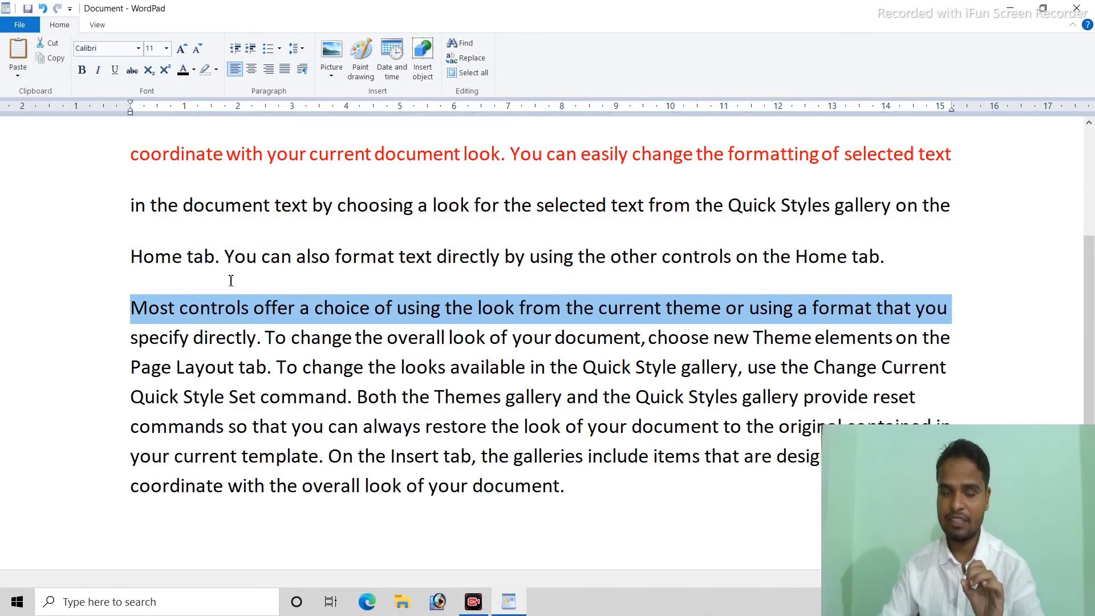
Select the whole first paragraph and add the 10pt space after it again
left_click_drag(892, 275, 63, 91)
left_click(295, 49)
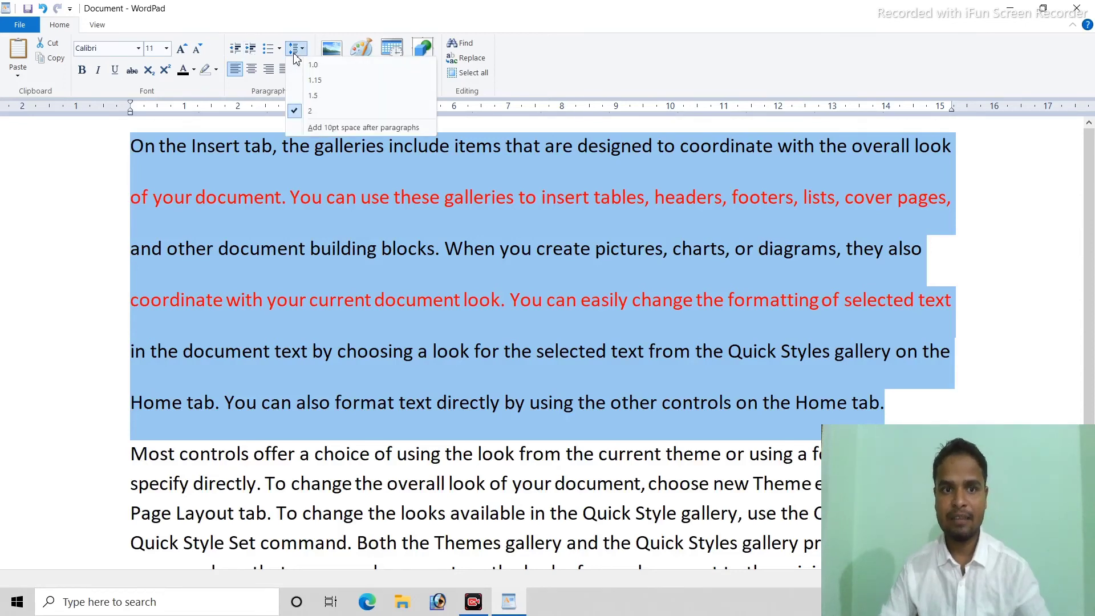
left_click(348, 128)
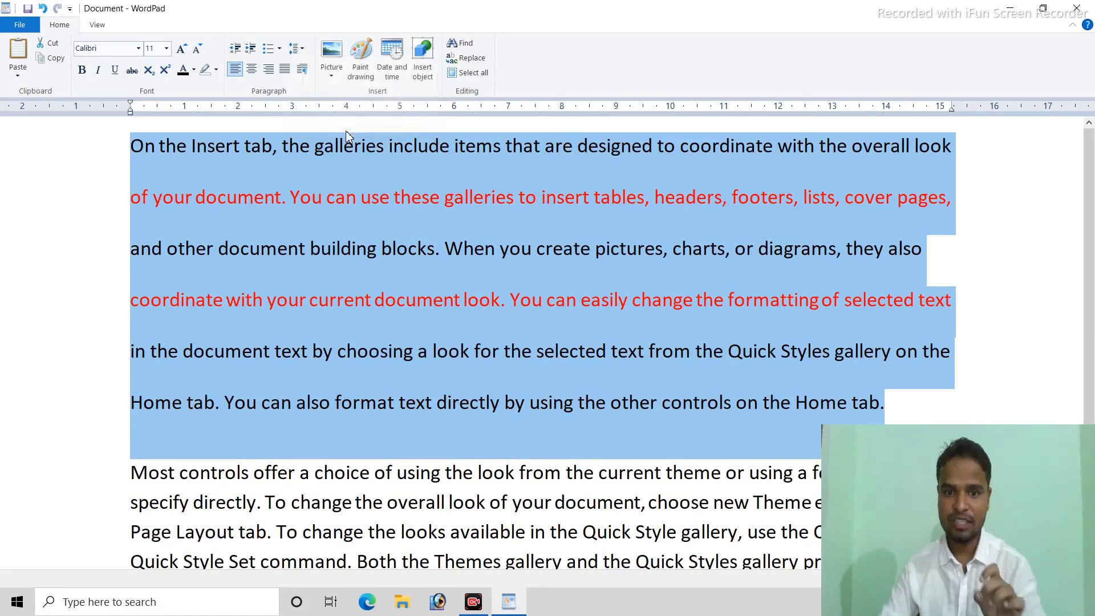
Set the first paragraph's line spacing to 1.0 and change it to 1.15
left_click(296, 50)
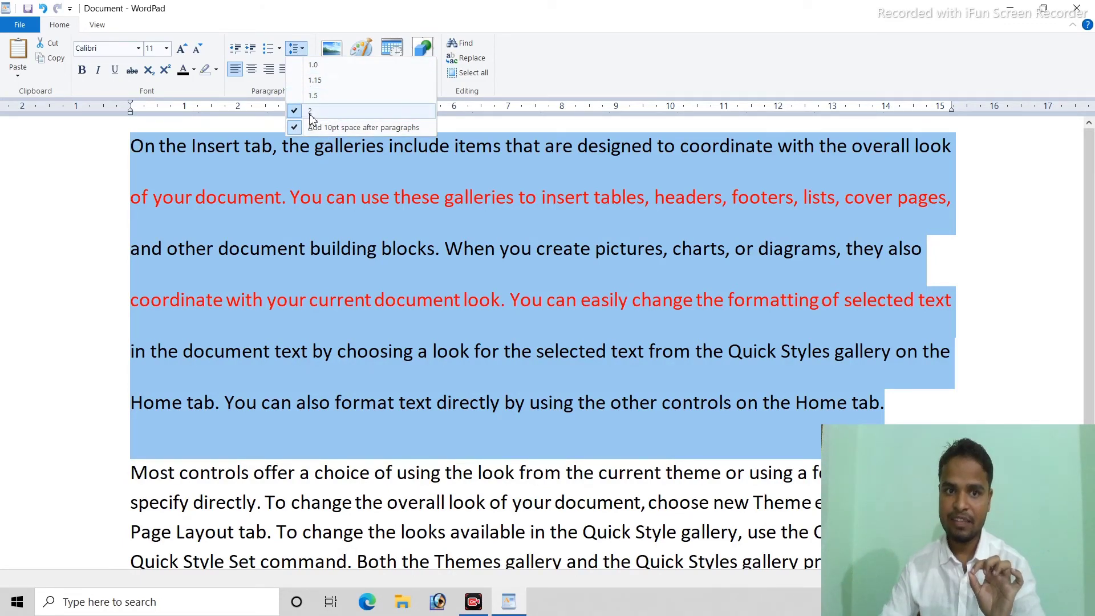
left_click(314, 65)
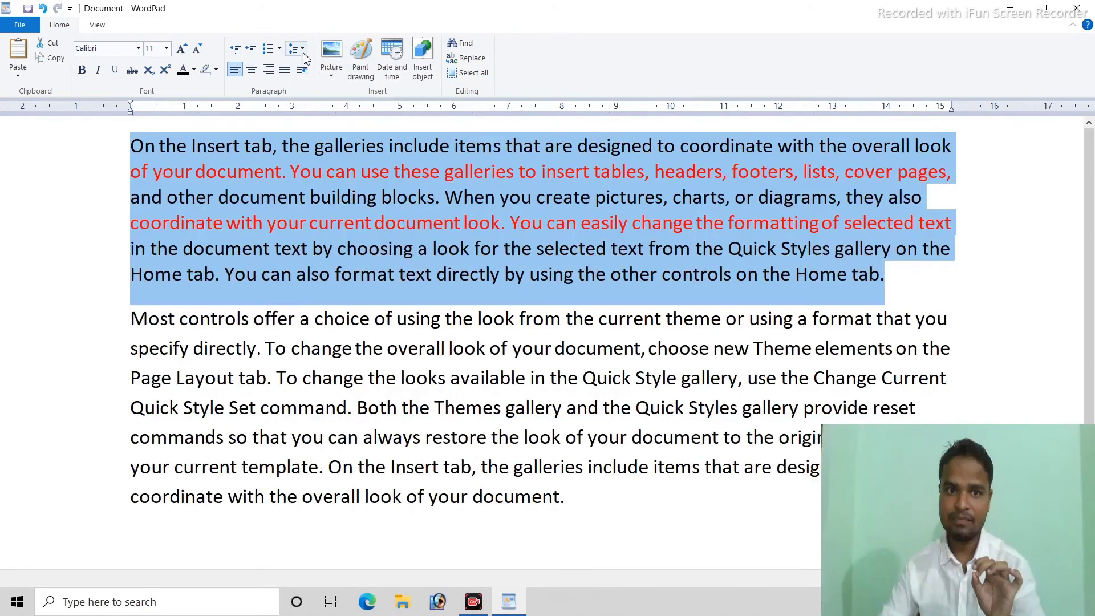
left_click(303, 54)
left_click(311, 84)
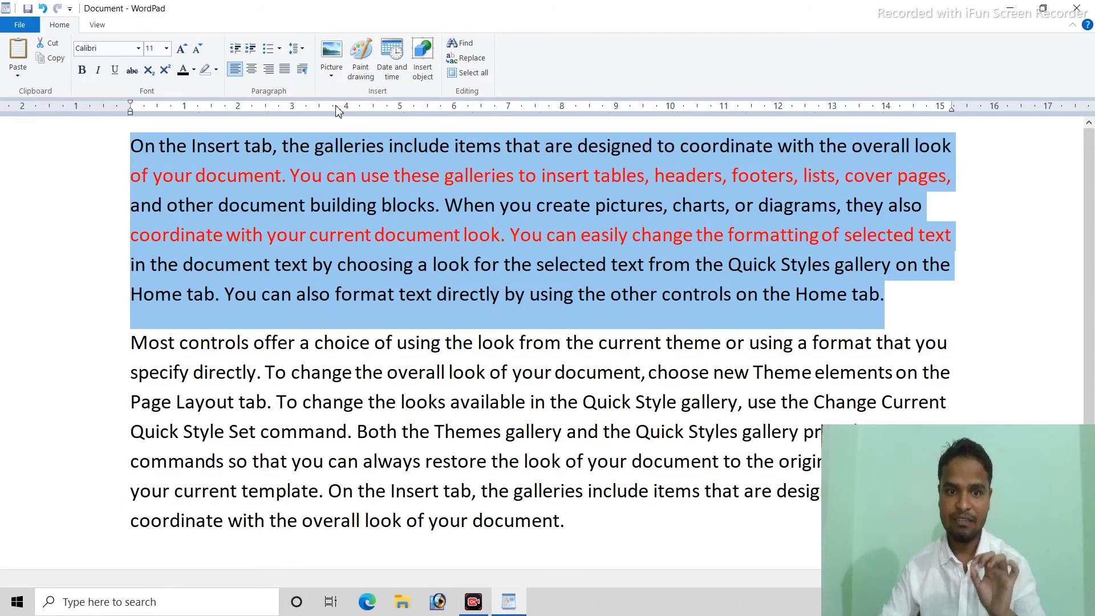
Turn off the 10pt space after the first paragraph and undo that change
left_click(295, 48)
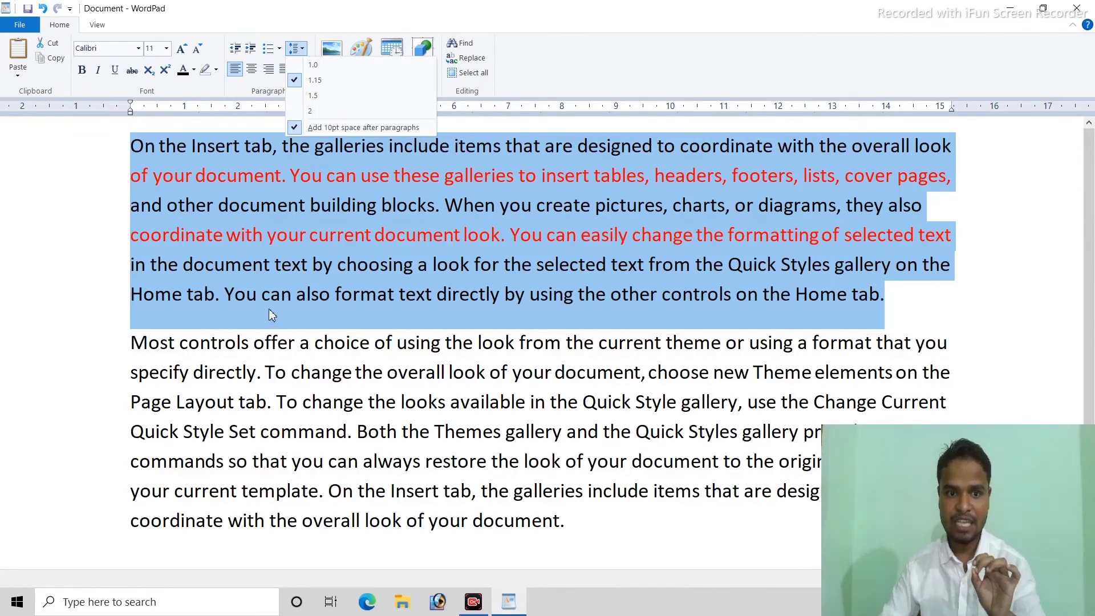
left_click(341, 128)
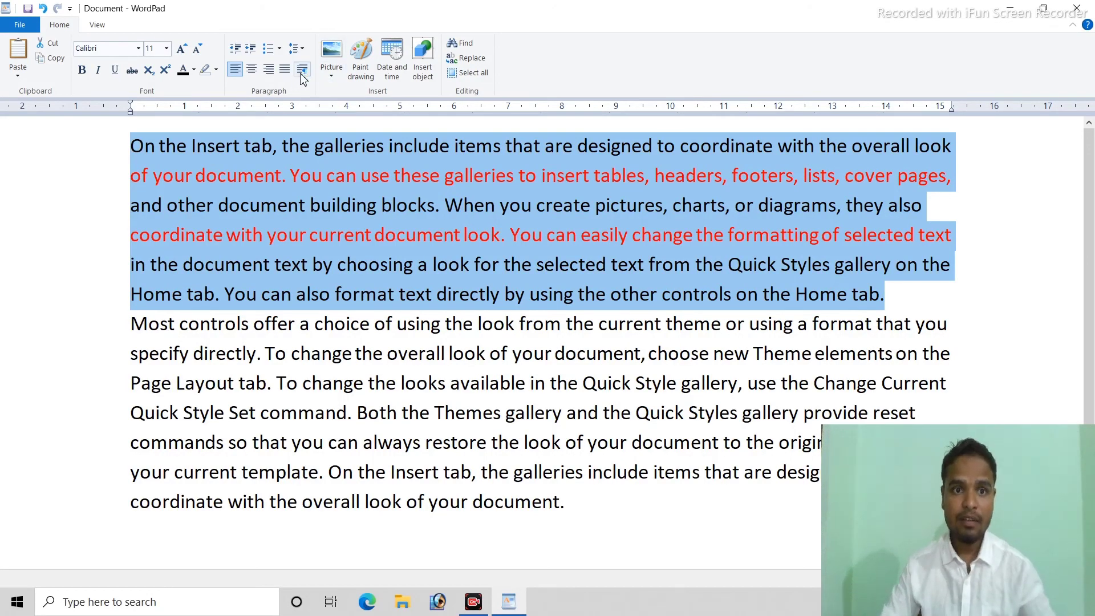
key("ctrl+z")
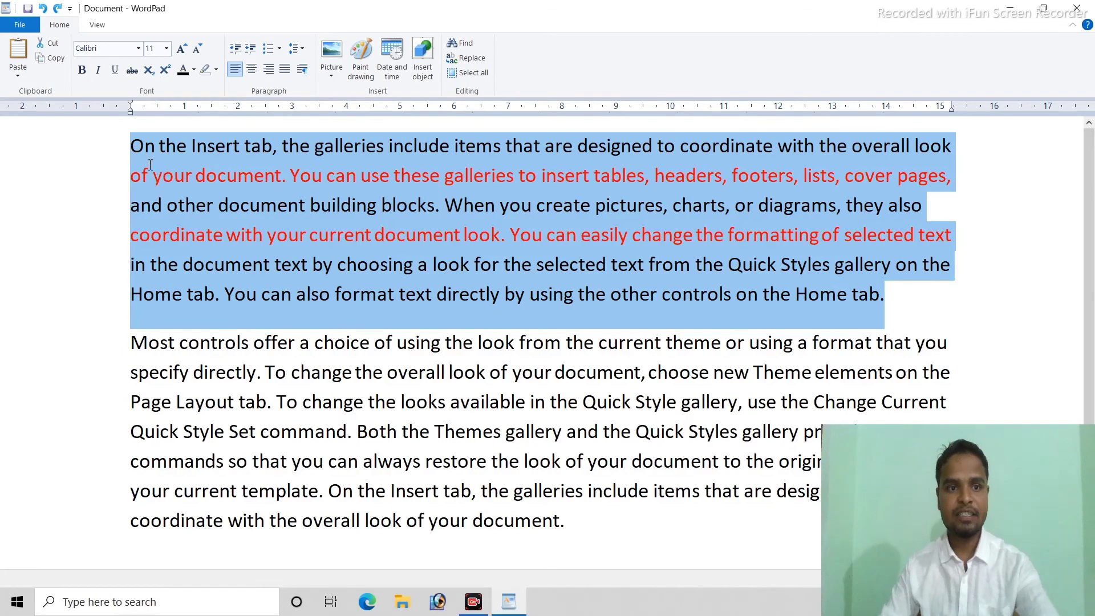
View the paragraph settings dialog for the first paragraph and close it without changes
left_click(135, 149)
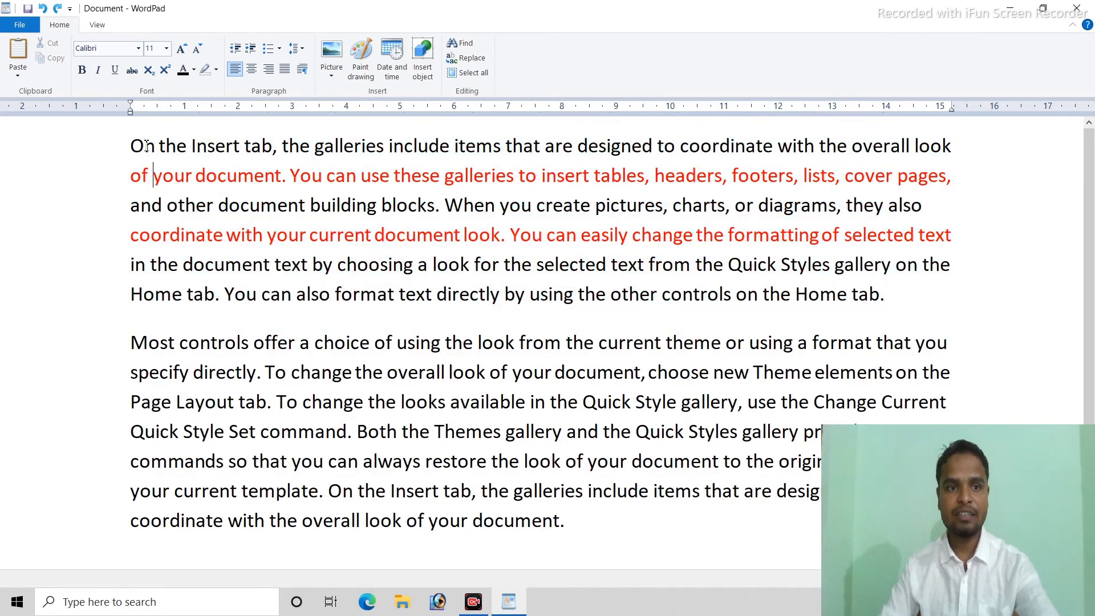
left_click(302, 70)
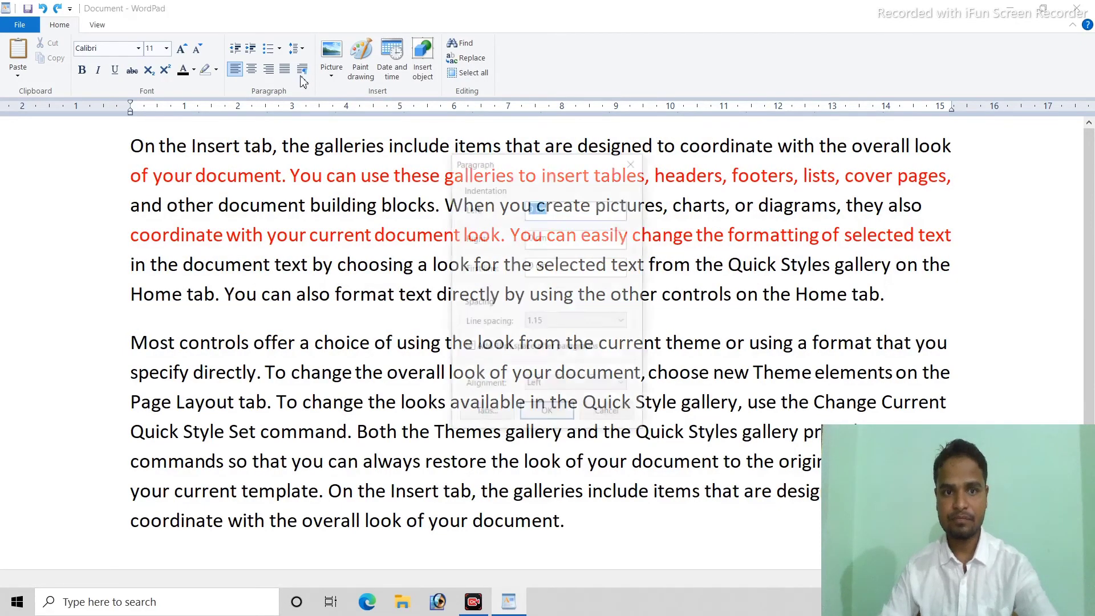
left_click(633, 160)
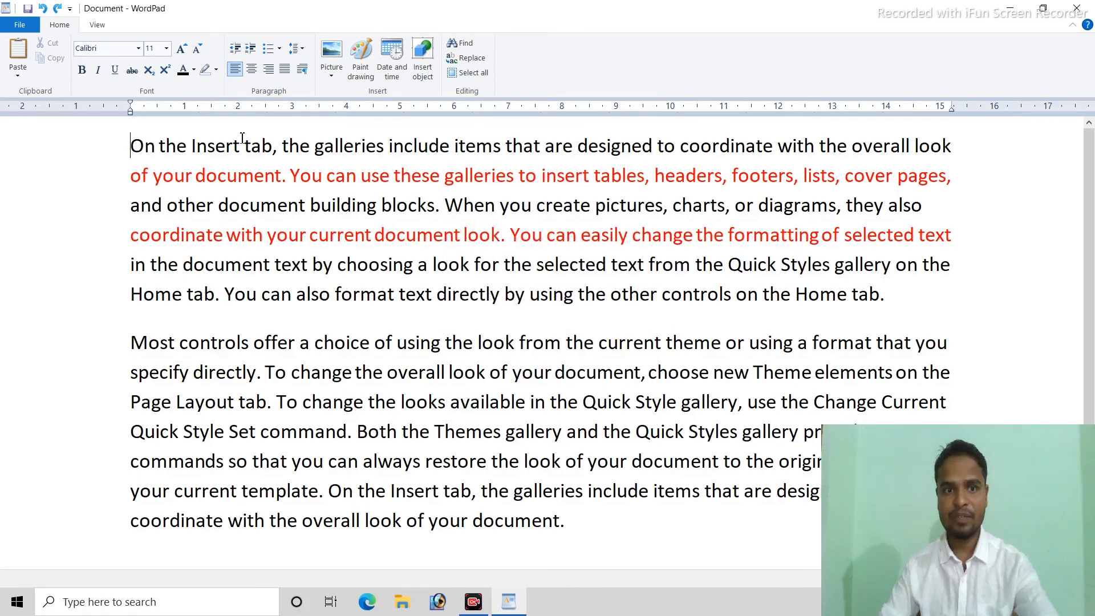
Delete both sample paragraphs to leave the document empty
left_click_drag(136, 146, 1092, 567)
key("Delete")
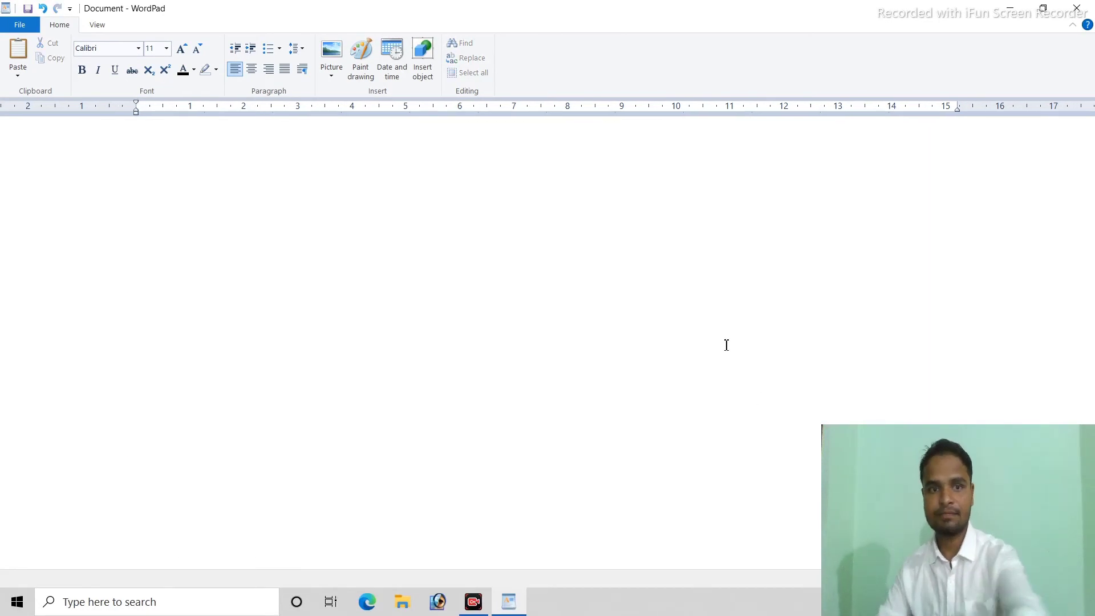
View the indentation settings in the Paragraph dialog for the empty document and close it without changes
scroll(687, 274, "down", 3)
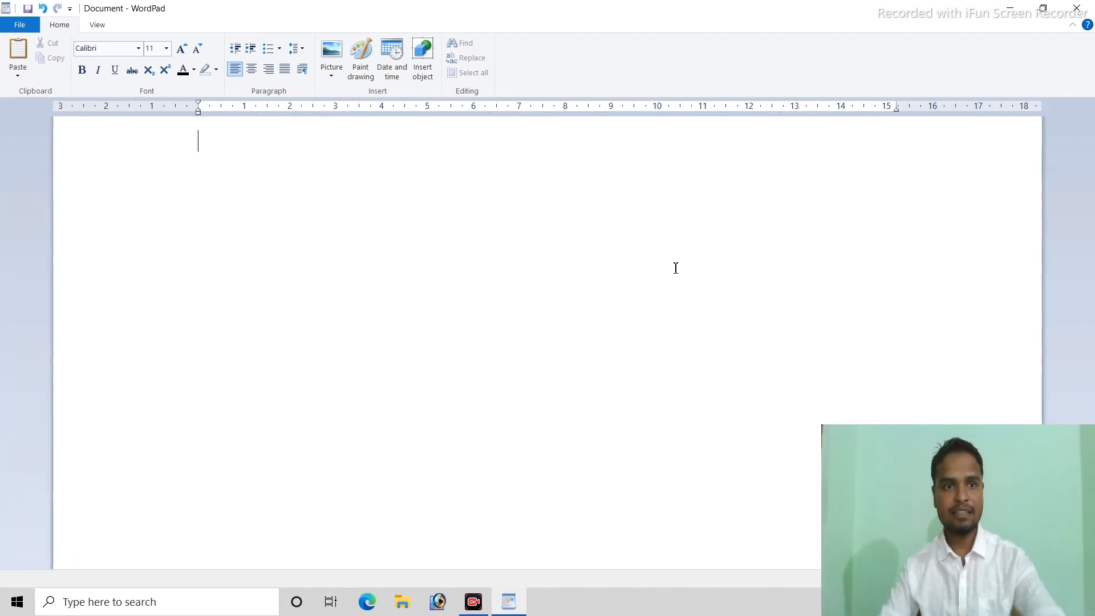
scroll(670, 264, "up", 1)
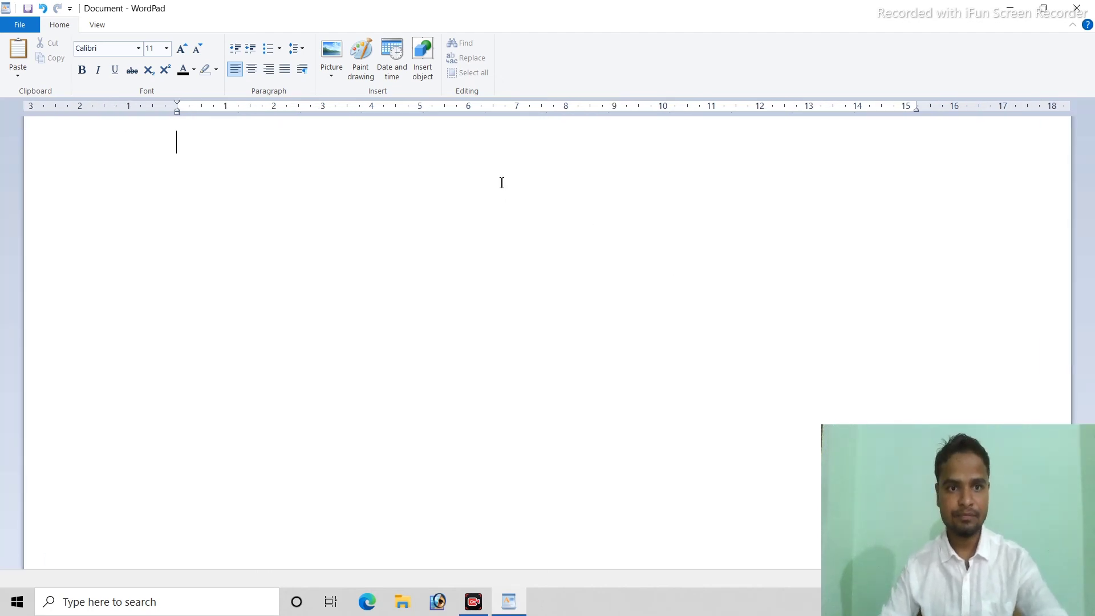
left_click(302, 69)
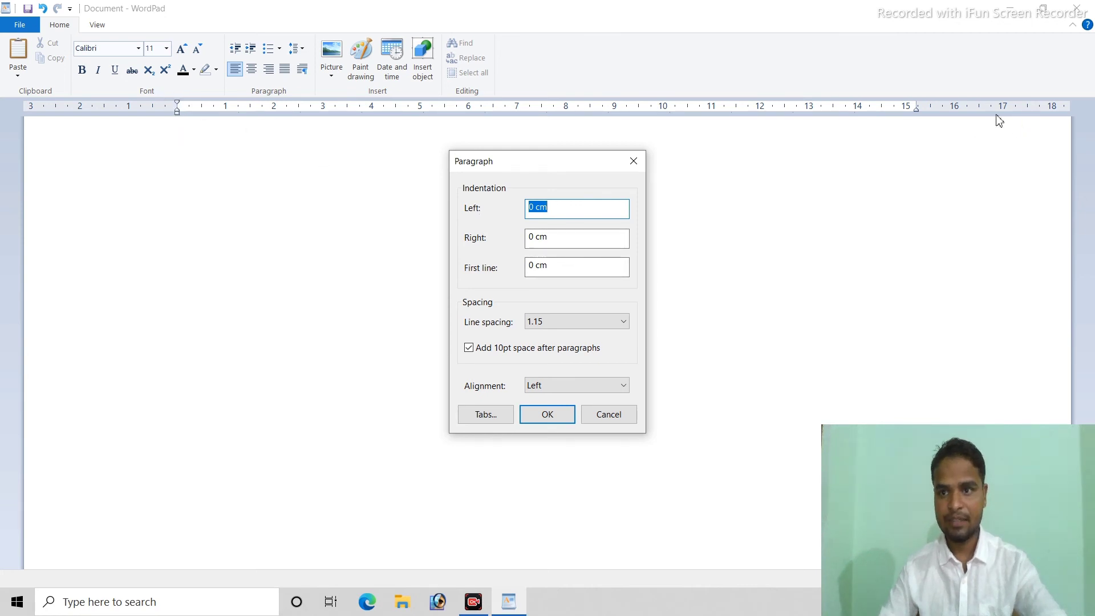
left_click(536, 210)
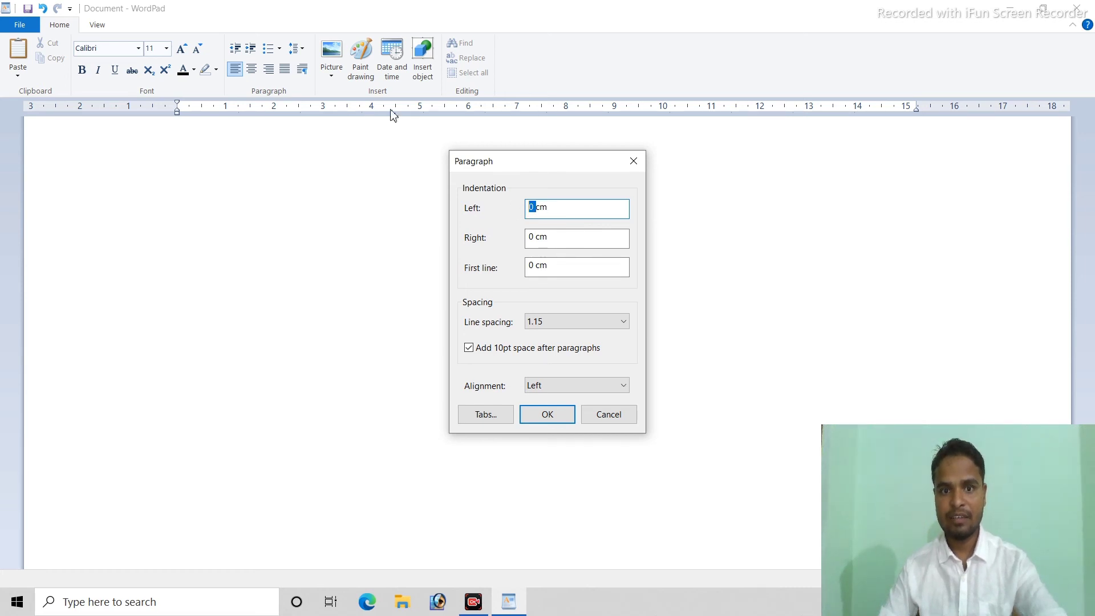
left_click(633, 160)
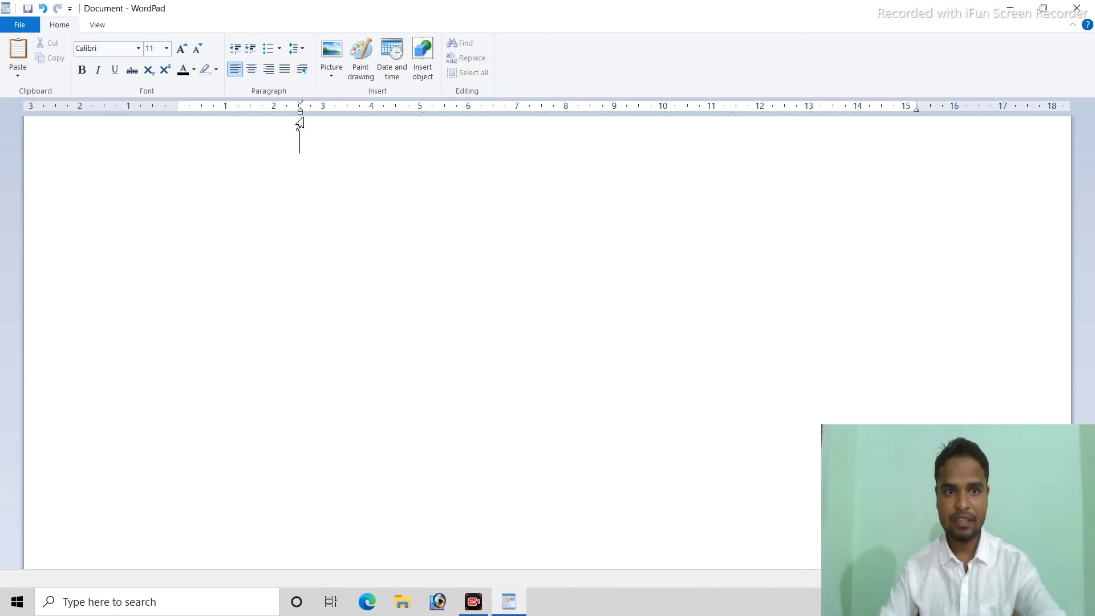
Set the empty paragraph's left indentation to 3 cm and its right indentation to 11 cm
left_click(237, 50)
left_click(303, 69)
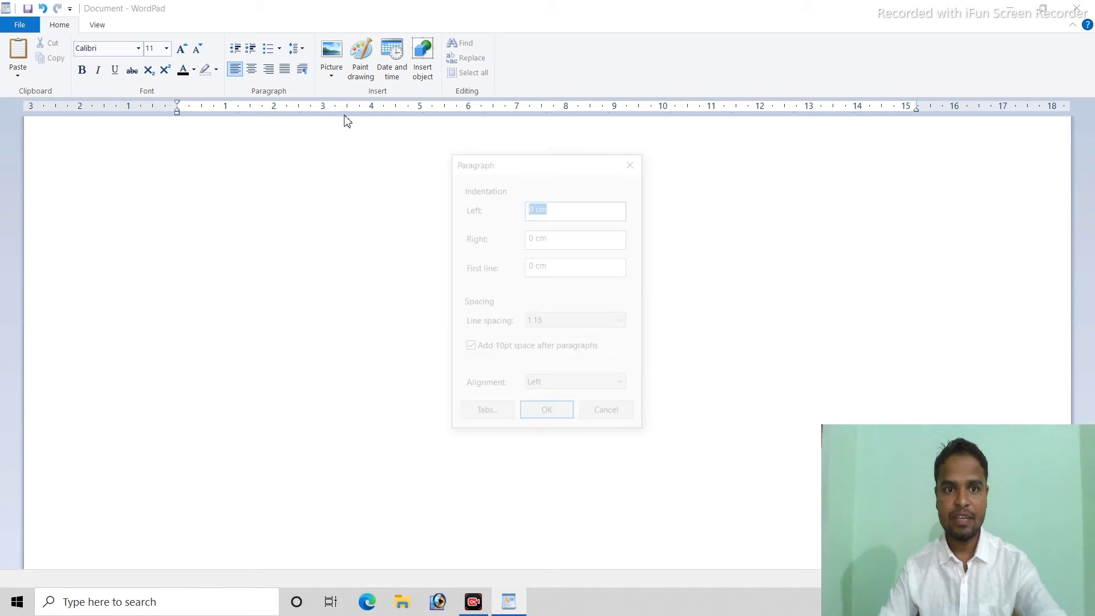
left_click(536, 210)
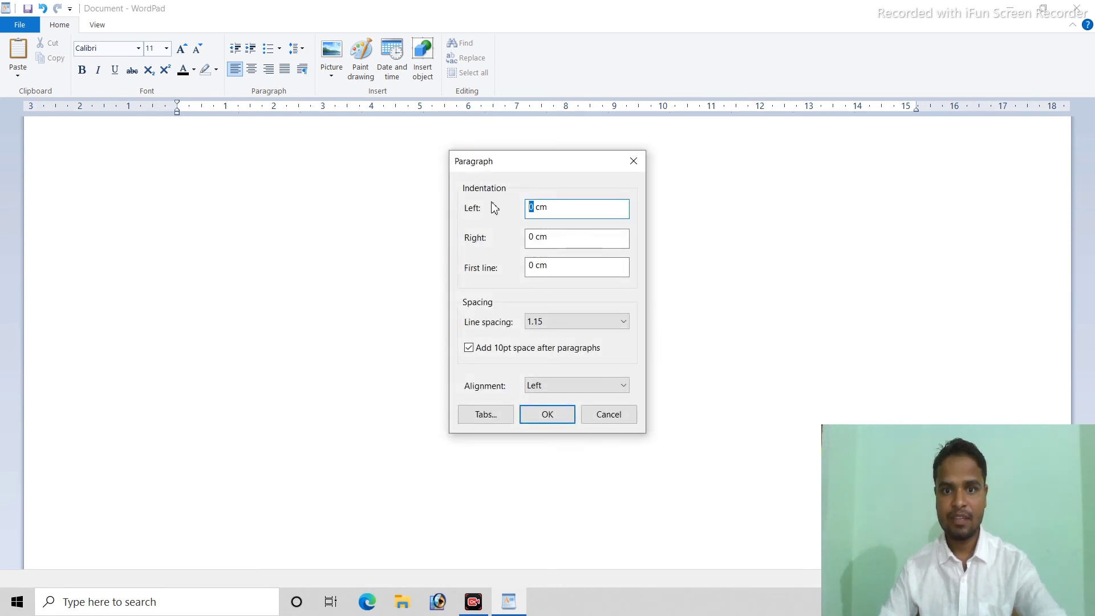
type("3")
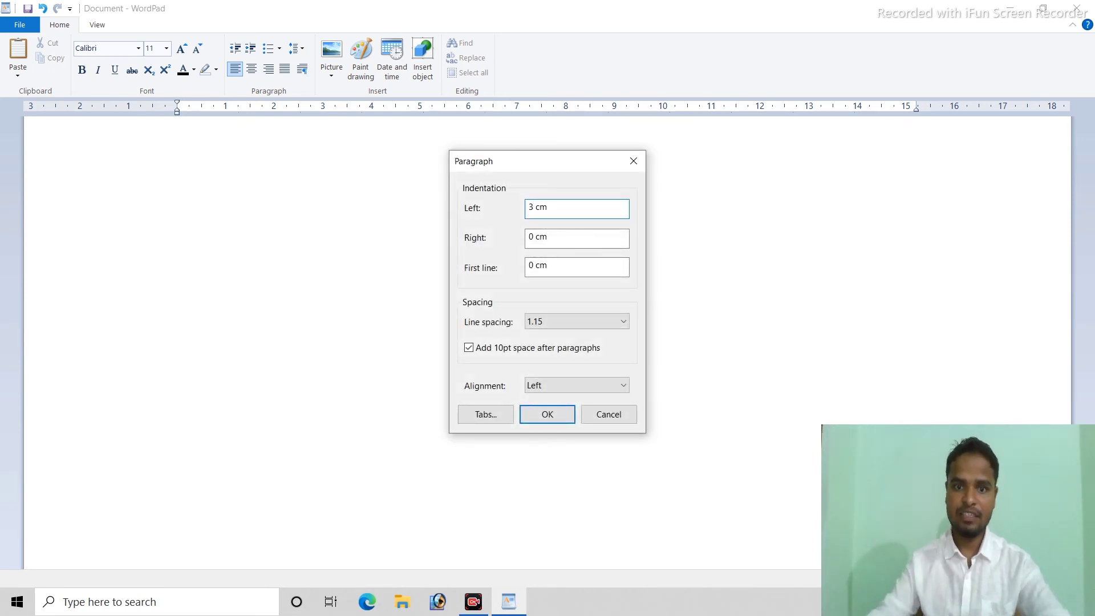
left_click(531, 240)
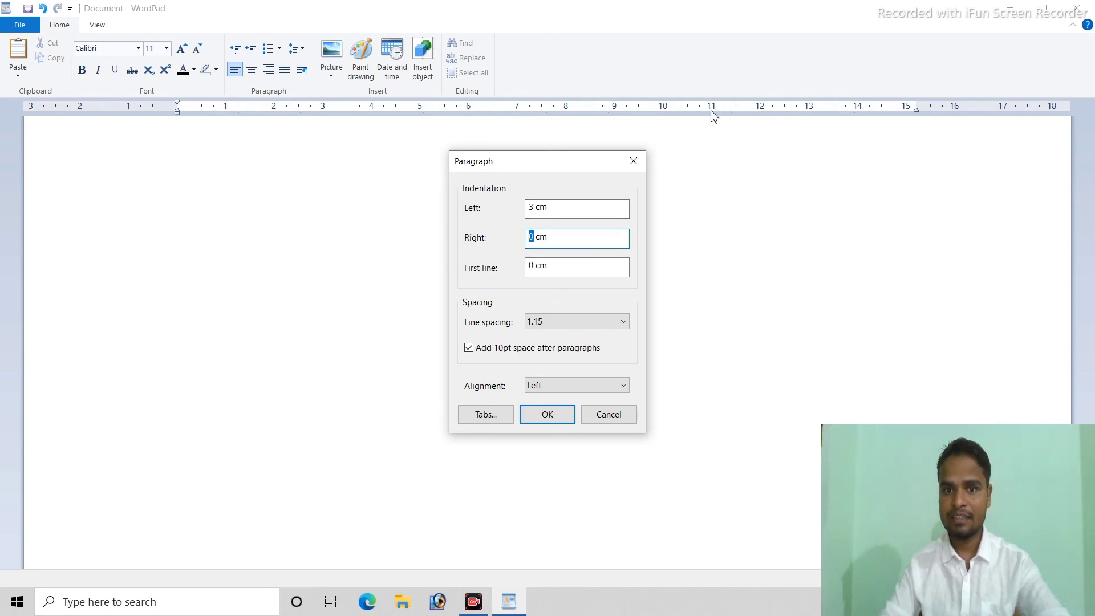
type("11")
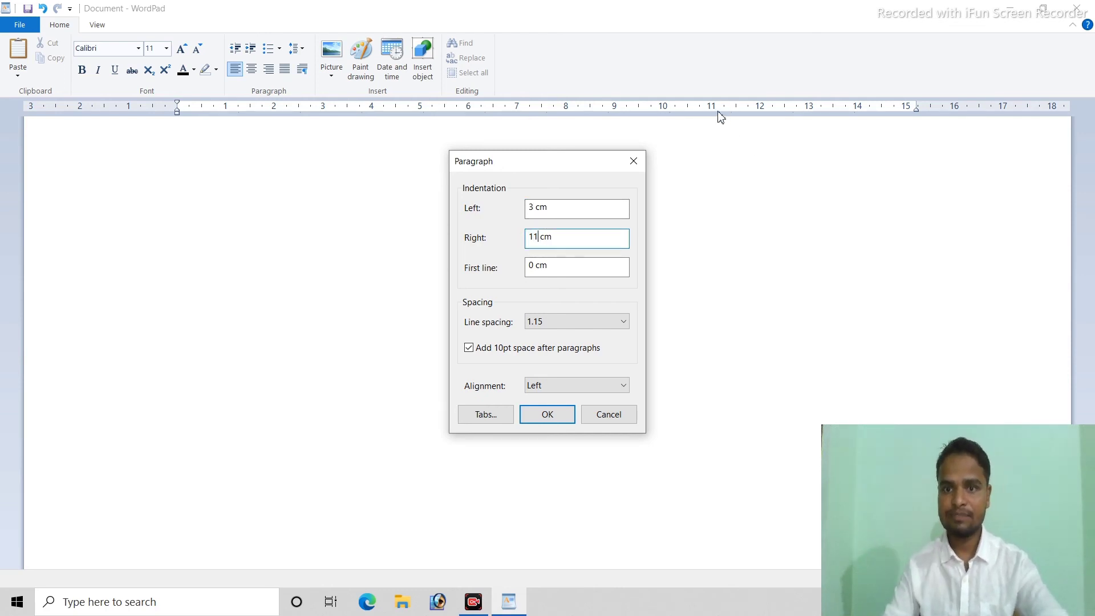
left_click(555, 421)
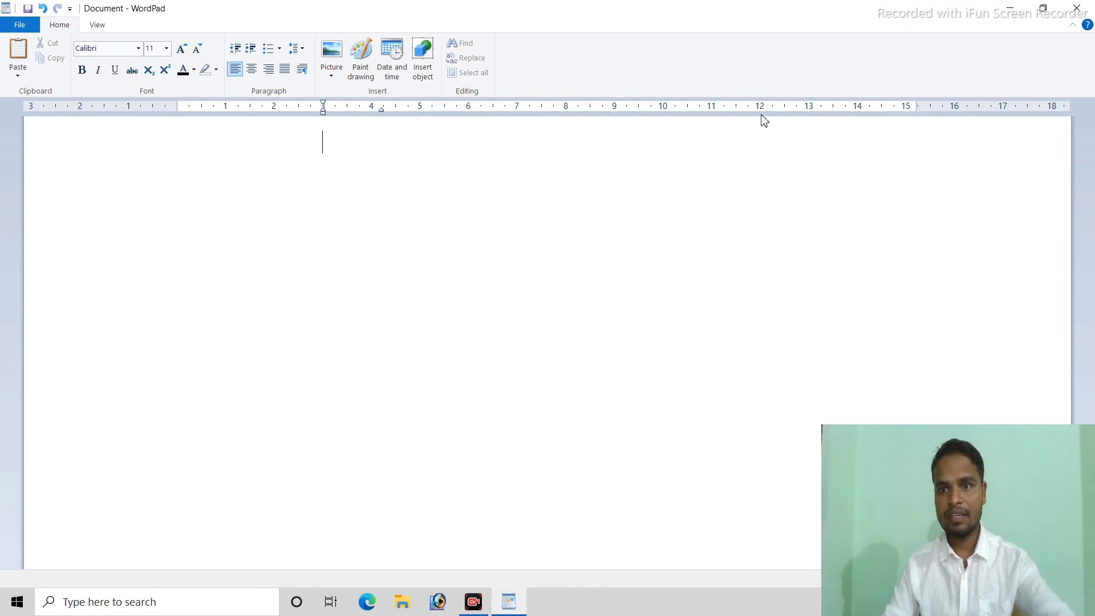
Enter ten short lines of random filler text between the indents, beginning with "ghfdlkjk" and ending with "sdjgksd"
type("ghfdlkjk")
key("Return")
type("ljglskdjg ksldjgkl sdgjkl")
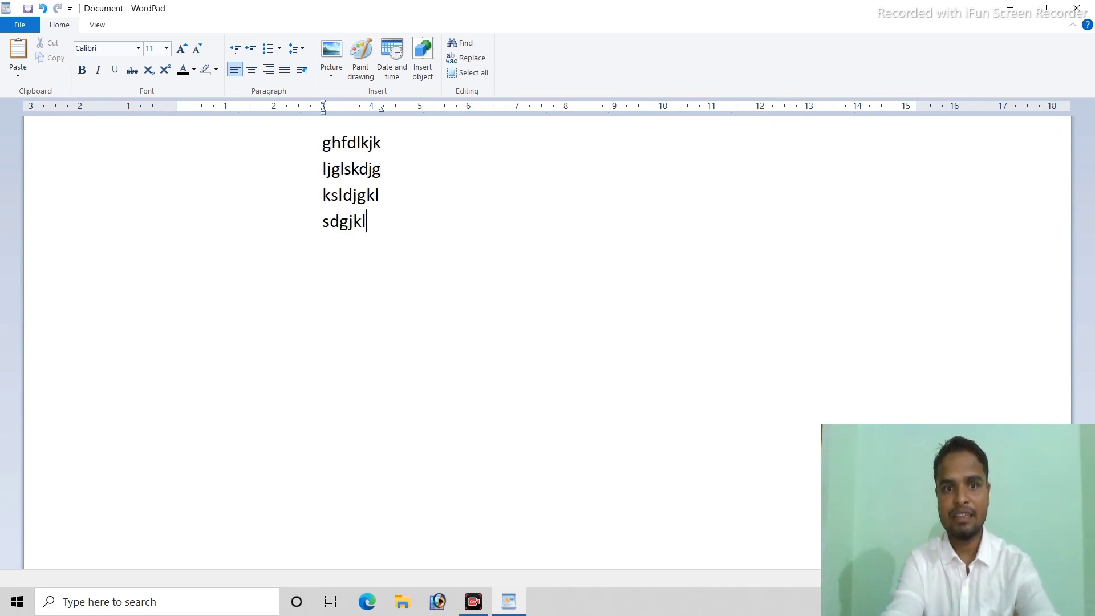
type("jg klsjgklsj dgkljsdk lgjsdklgj")
key("Return")
type("klsdjgkl")
key("Return")
type("sdsdjglk")
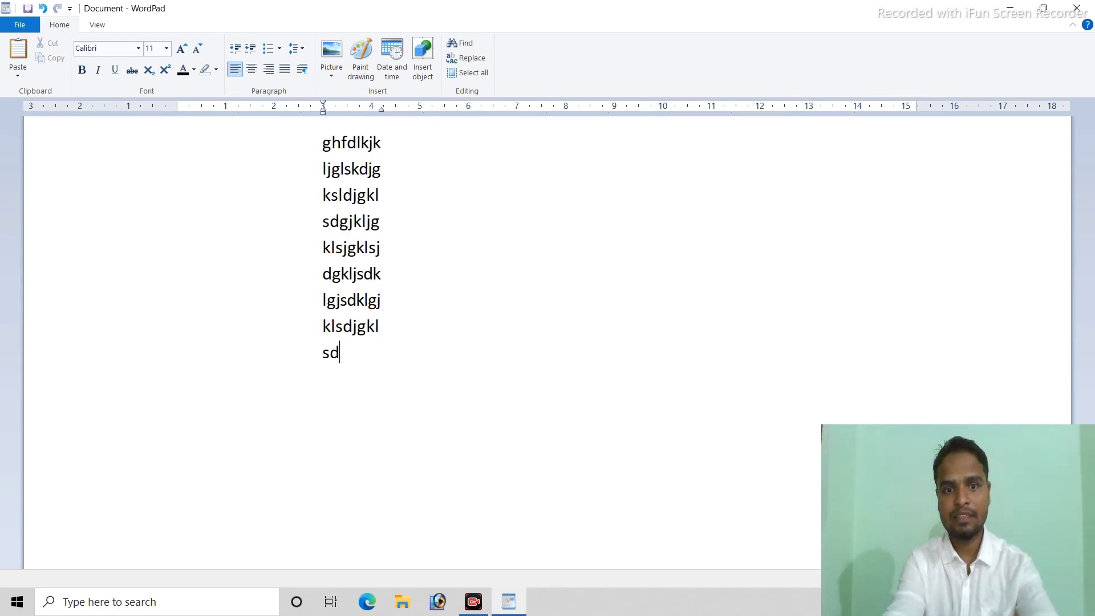
key("Return")
type("sdjgksd")
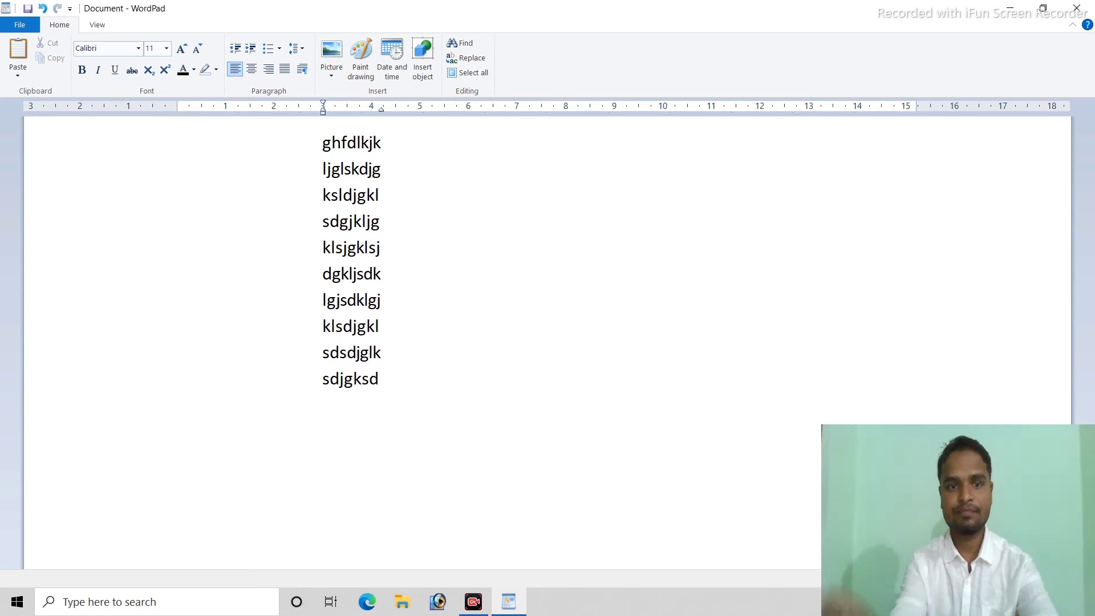
key("Return")
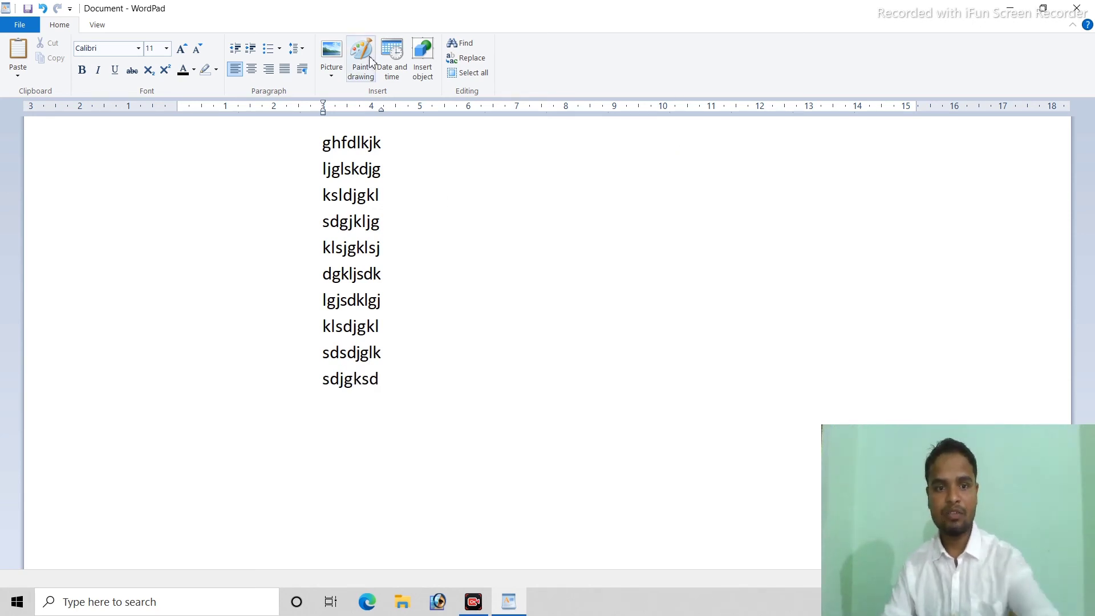
Review the indentation values in the Paragraph dialog and close it without changing anything
left_click(302, 69)
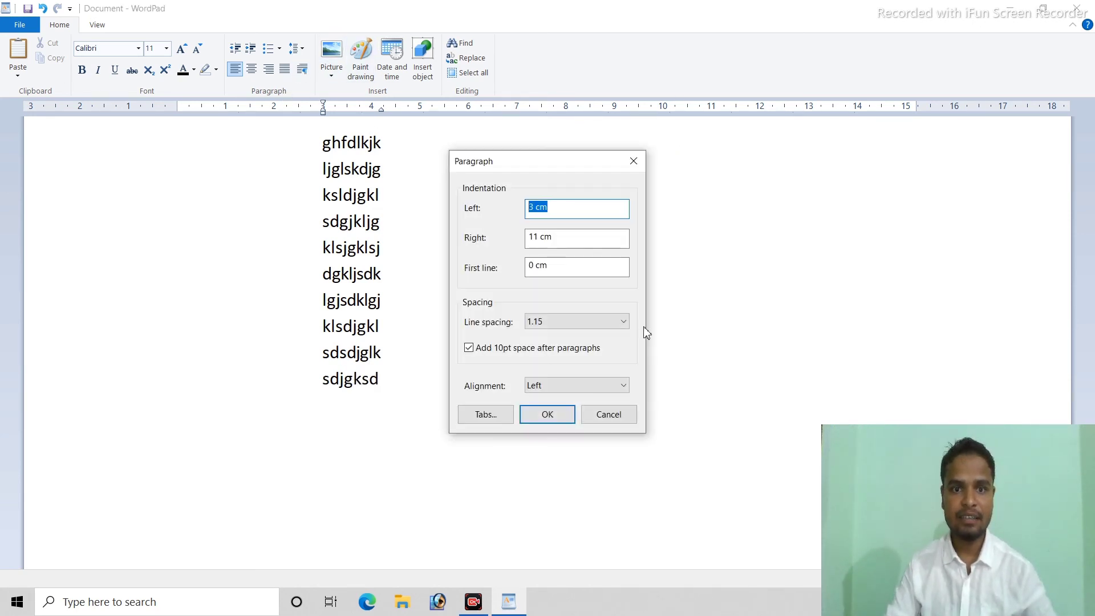
left_click(535, 208)
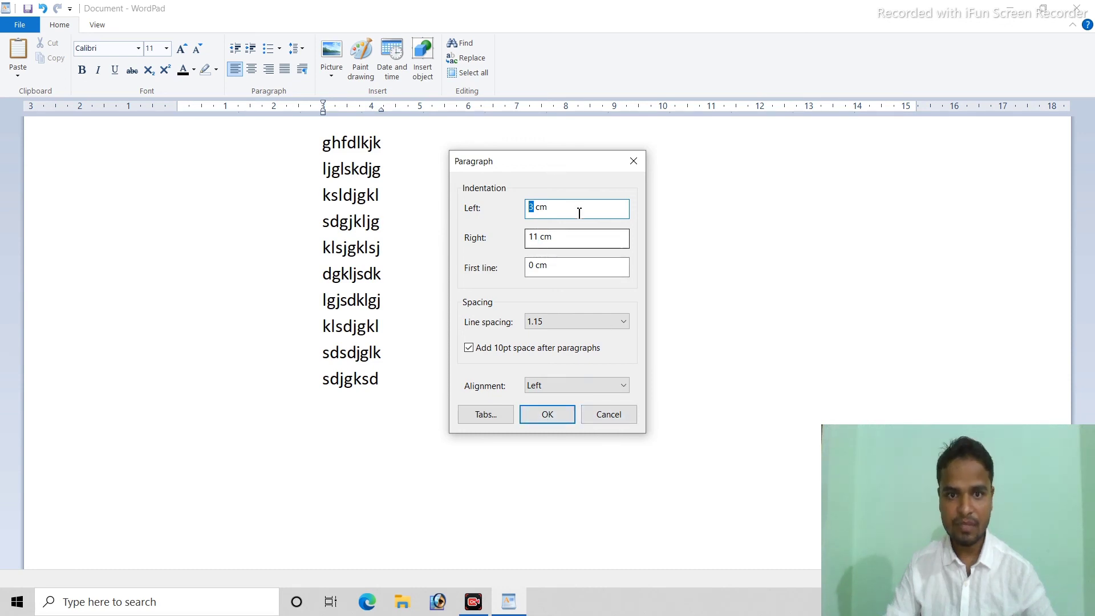
left_click(634, 164)
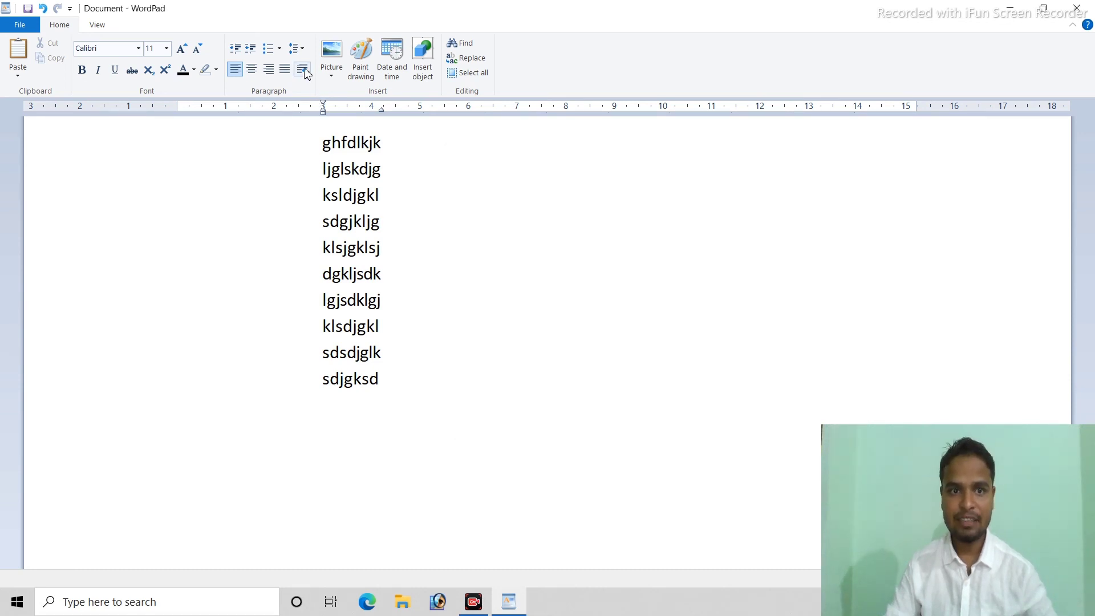
left_click(303, 69)
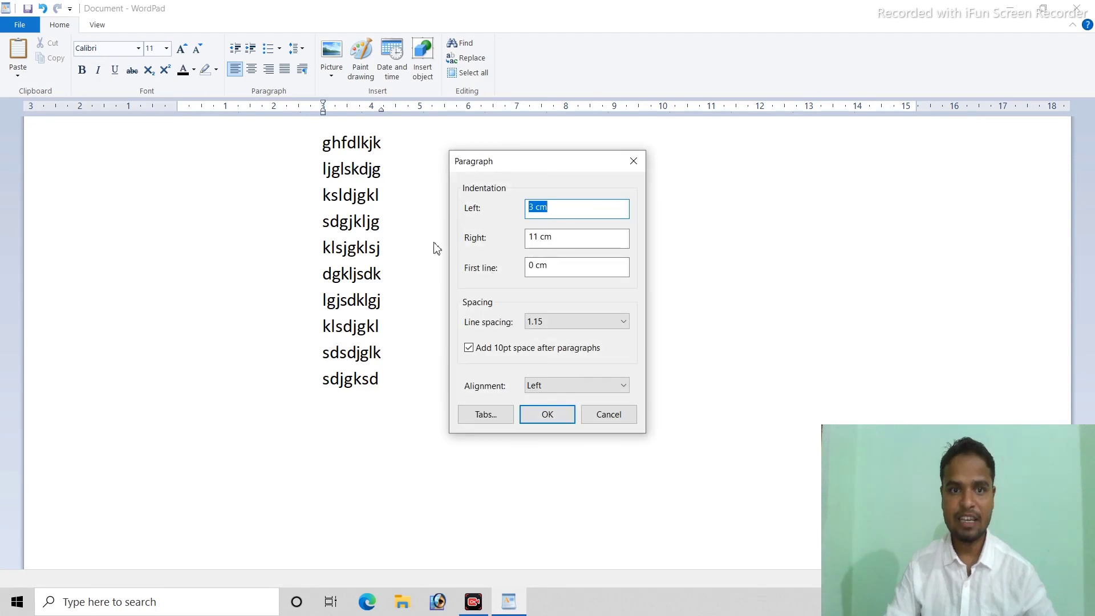
left_click(631, 162)
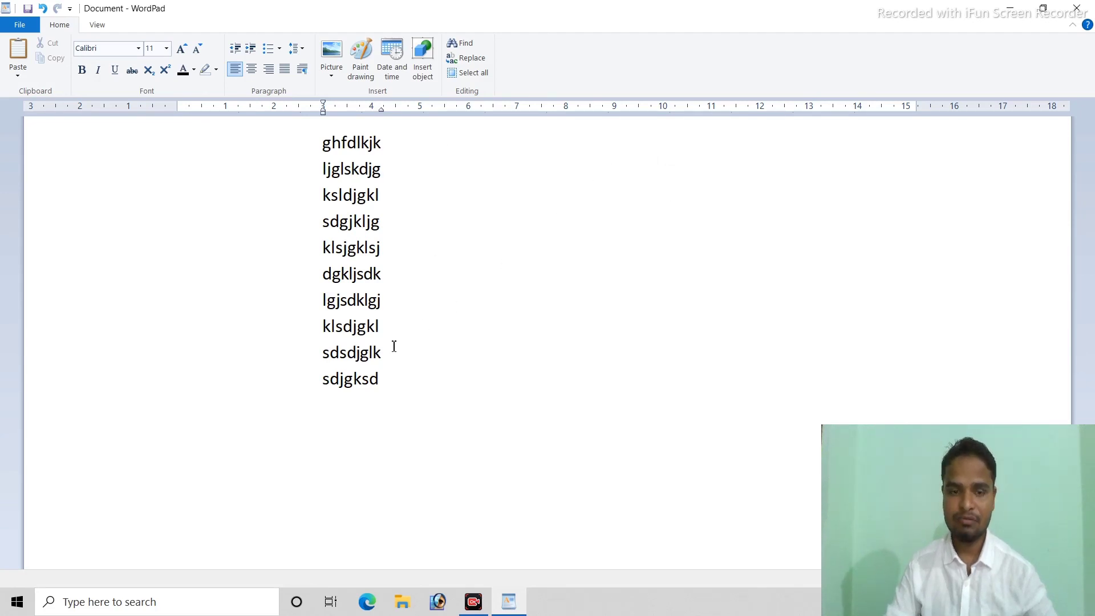
Delete all the filler text lines to clear the document
left_click_drag(391, 362, 282, 146)
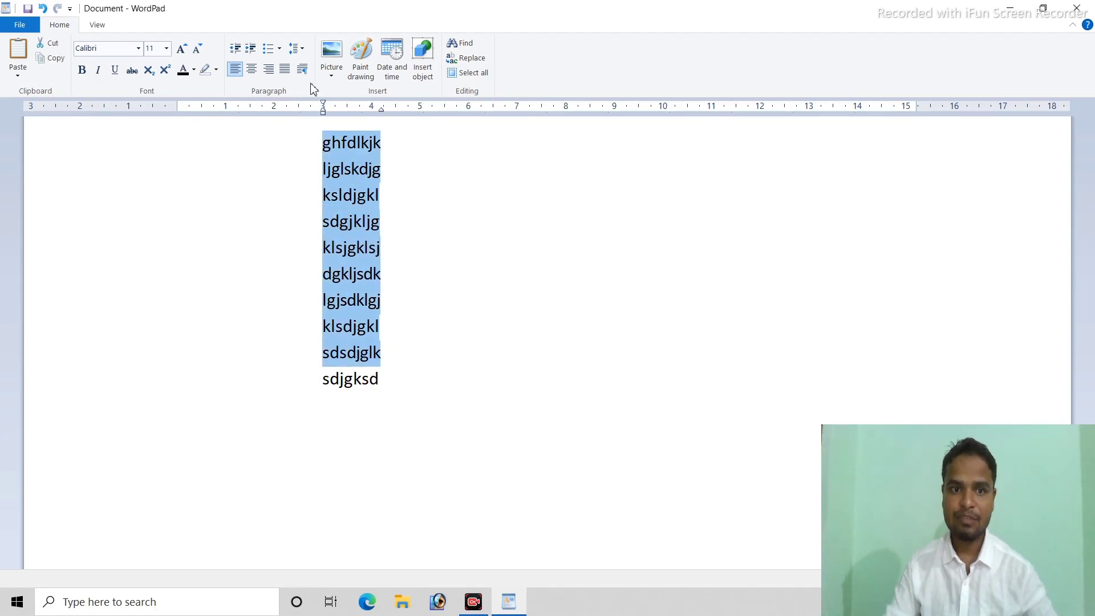
key("Delete")
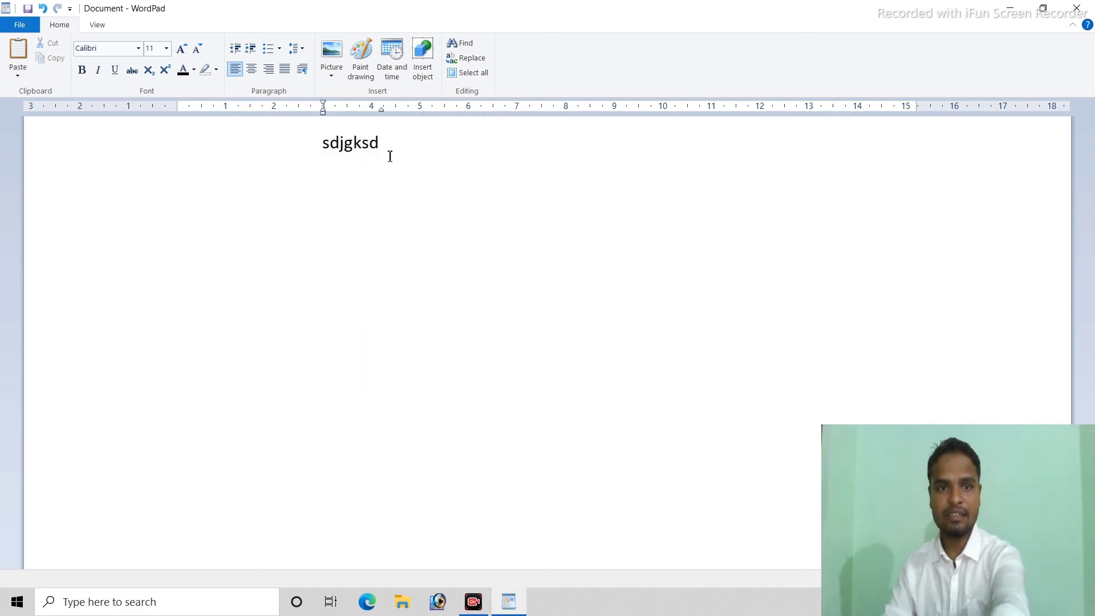
left_click_drag(390, 156, 284, 152)
key("Delete")
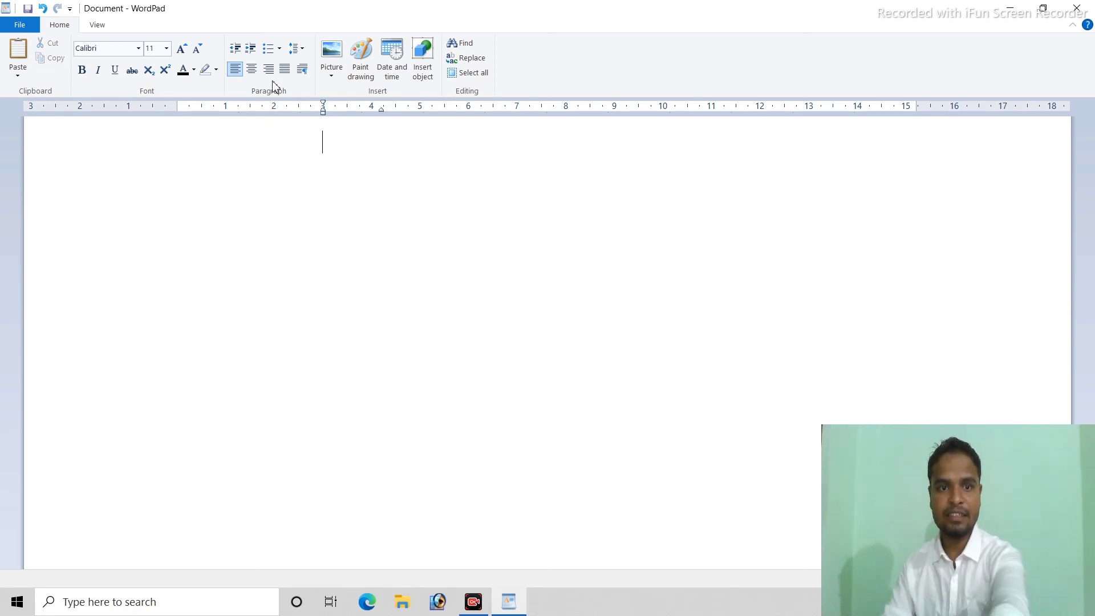
Decrease the empty paragraph's indent and set both its left and right indentation to 0 cm
left_click(236, 48)
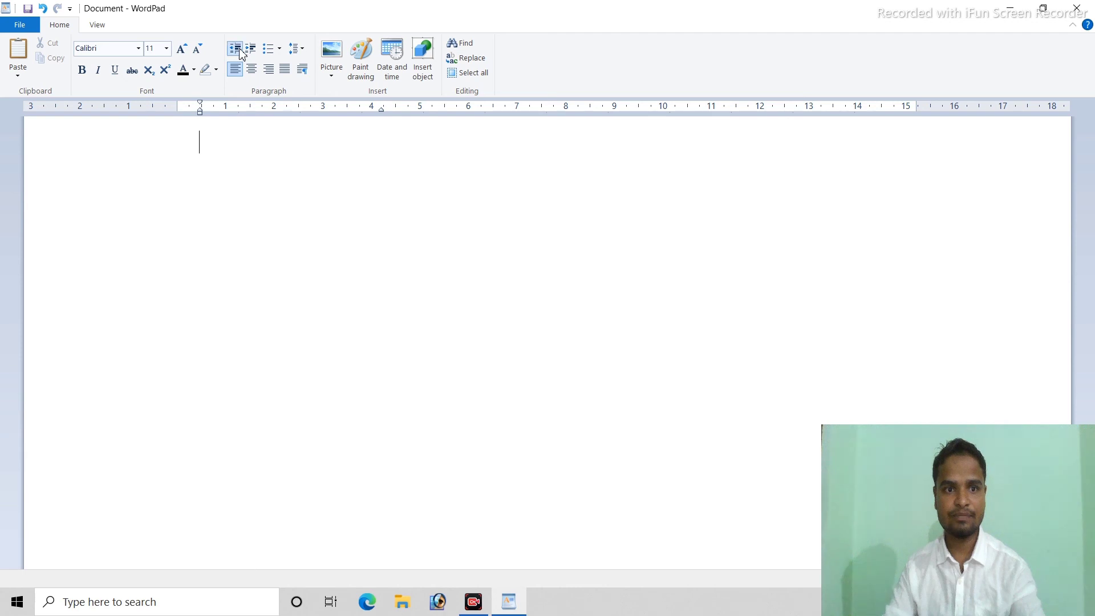
left_click(302, 69)
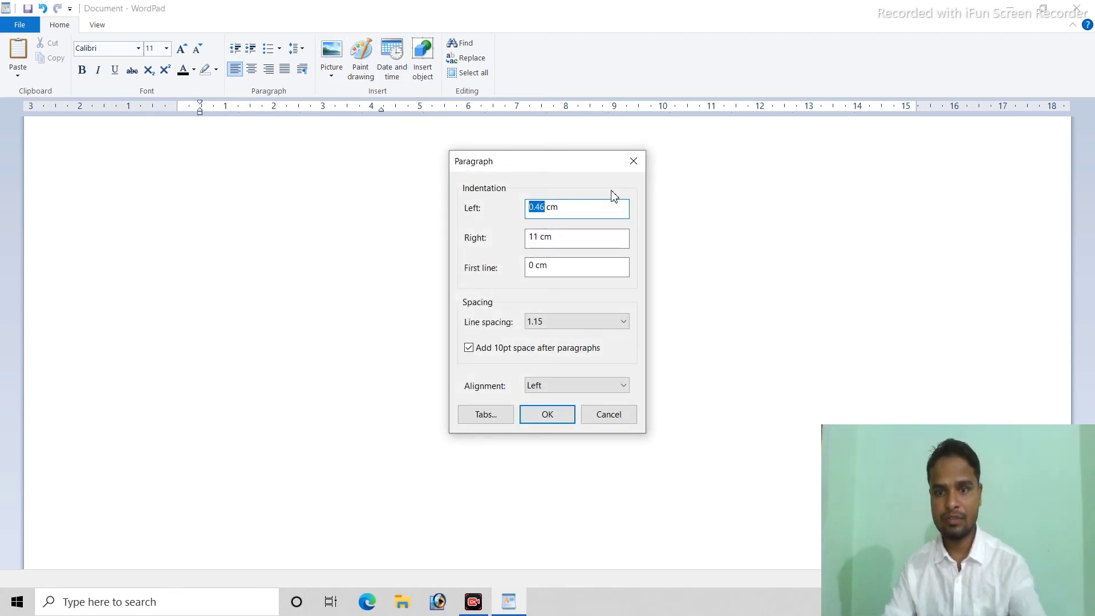
type("0")
left_click(540, 238)
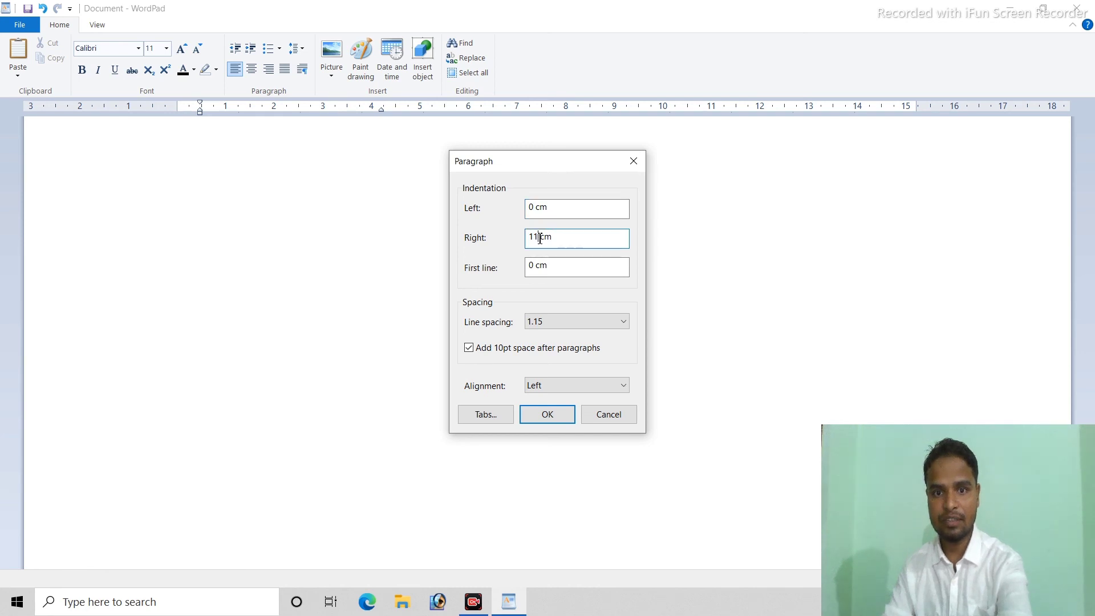
type("0")
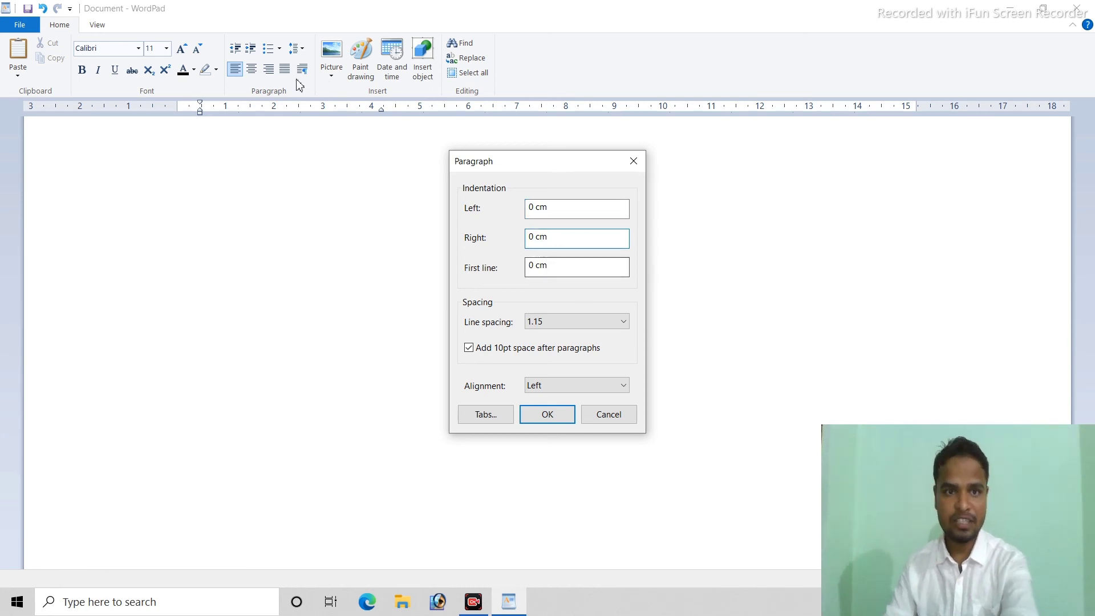
left_click(547, 420)
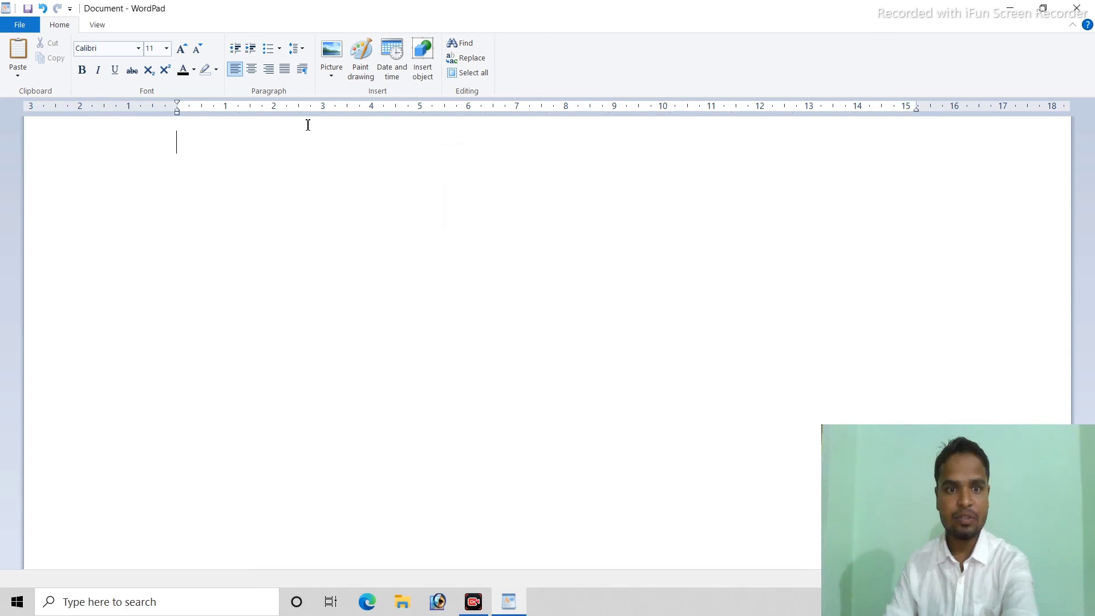
View the alignment choices and the tab stop settings of the Paragraph dialog, closing them without changes
left_click(302, 70)
left_click(582, 387)
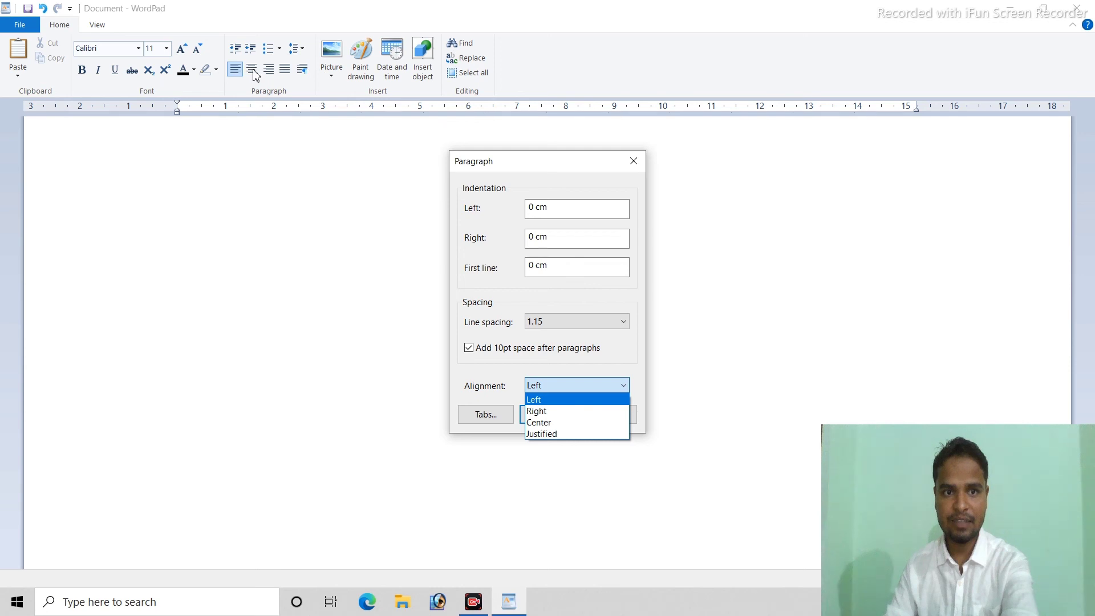
left_click(500, 417)
left_click(497, 417)
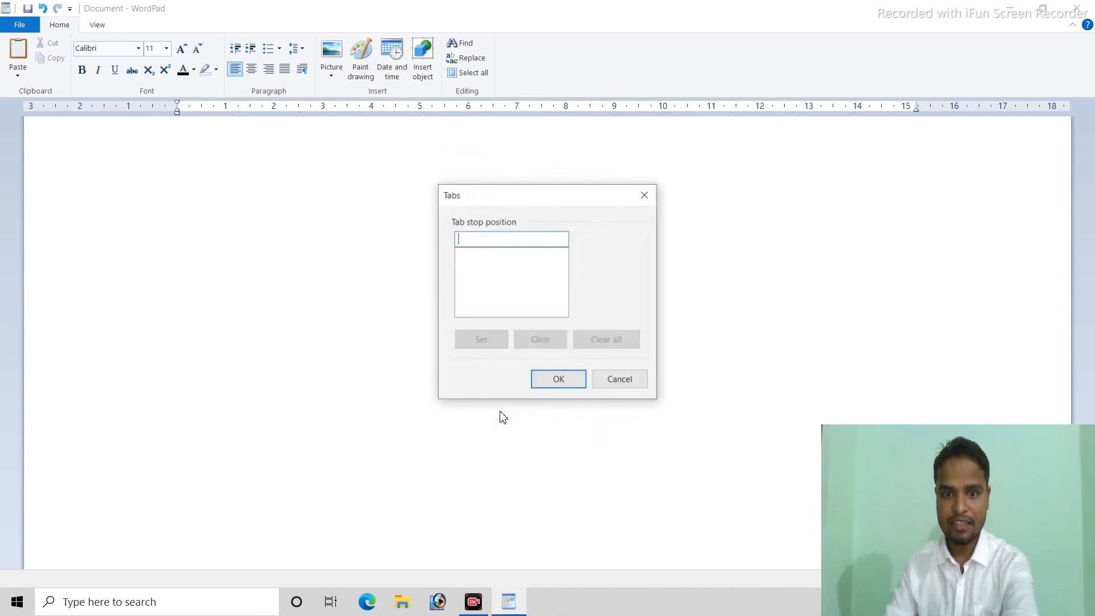
left_click(635, 381)
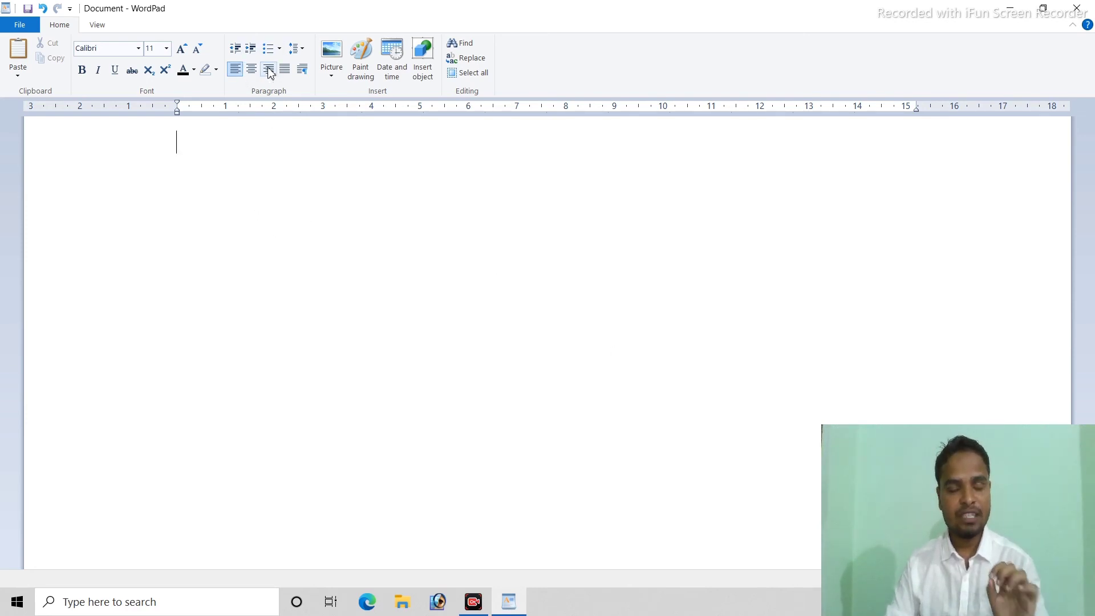
View the line spacing choices and the 10pt space after paragraphs option without changing them
left_click(302, 51)
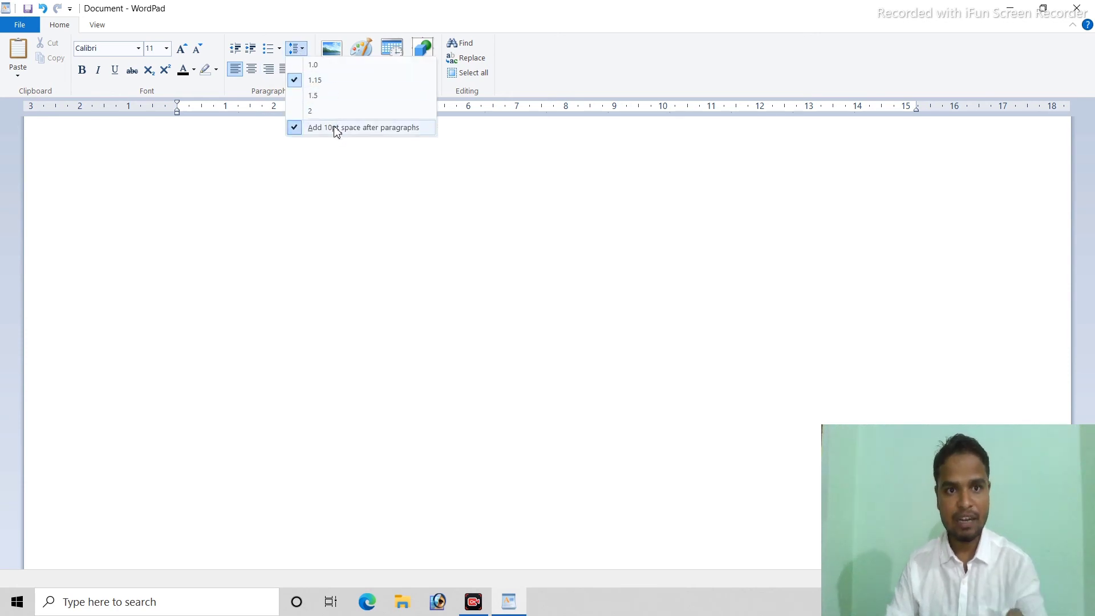
left_click(350, 187)
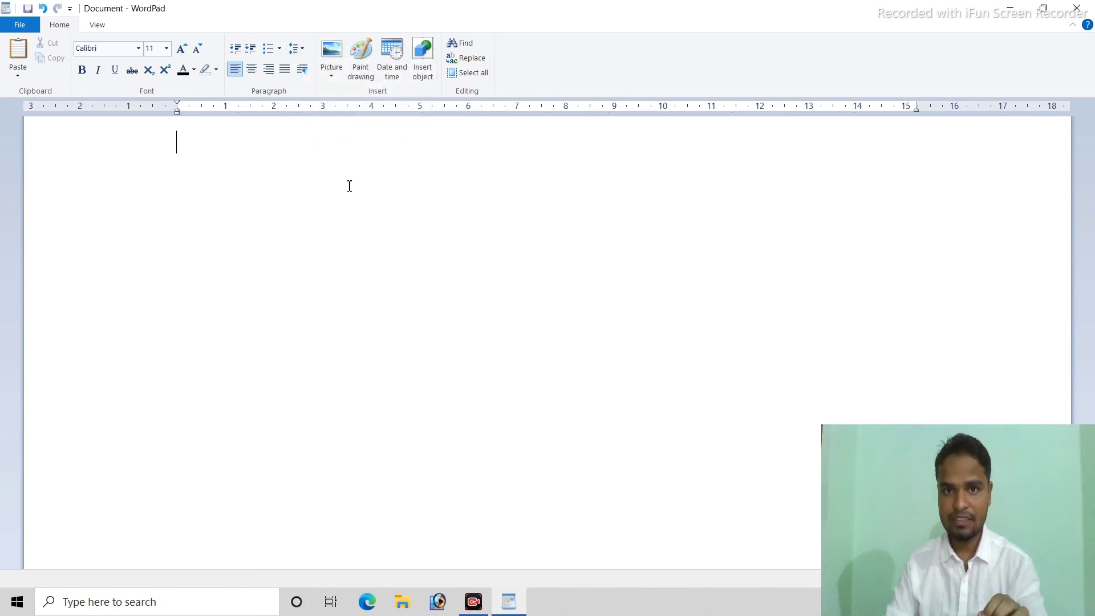